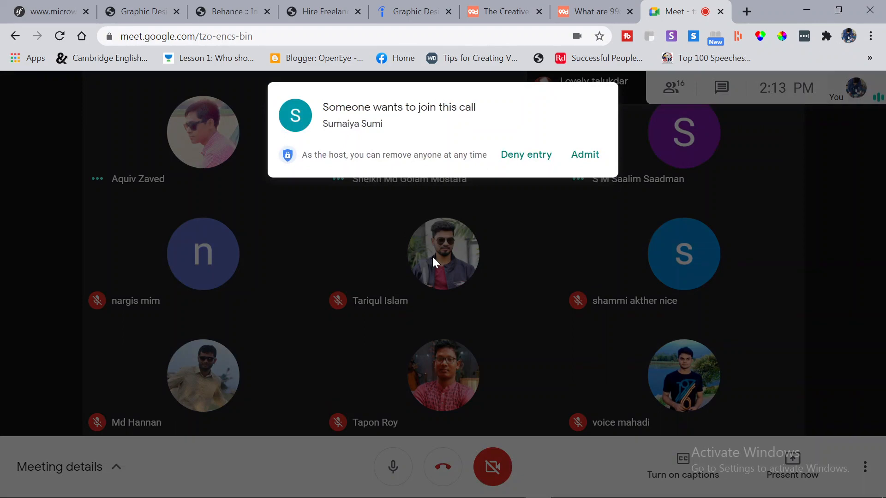
Admit the person waiting to join the Google Meet call.
left_click(583, 158)
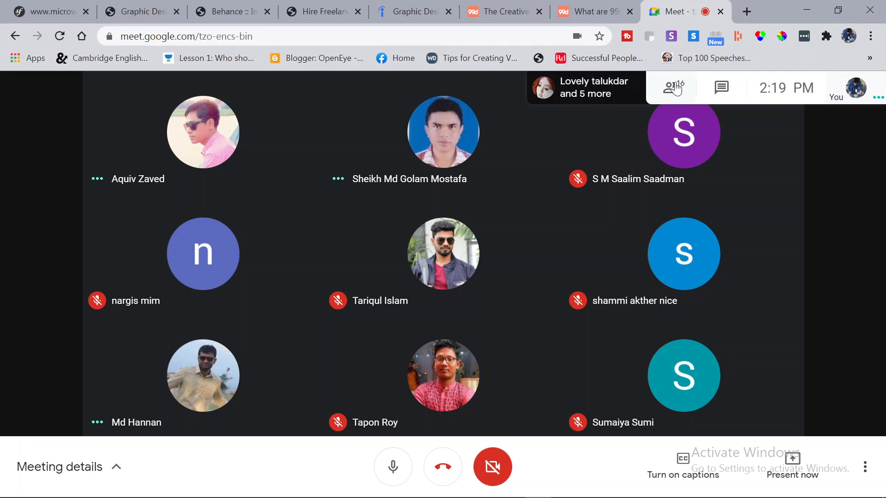
Scroll through the People list in Meeting details, then close the details panel.
left_click(675, 87)
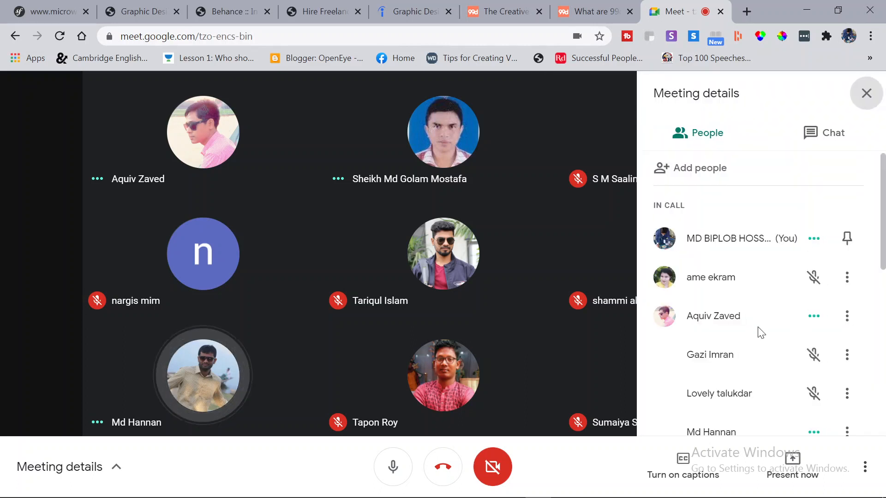
scroll(761, 332, "down", 9)
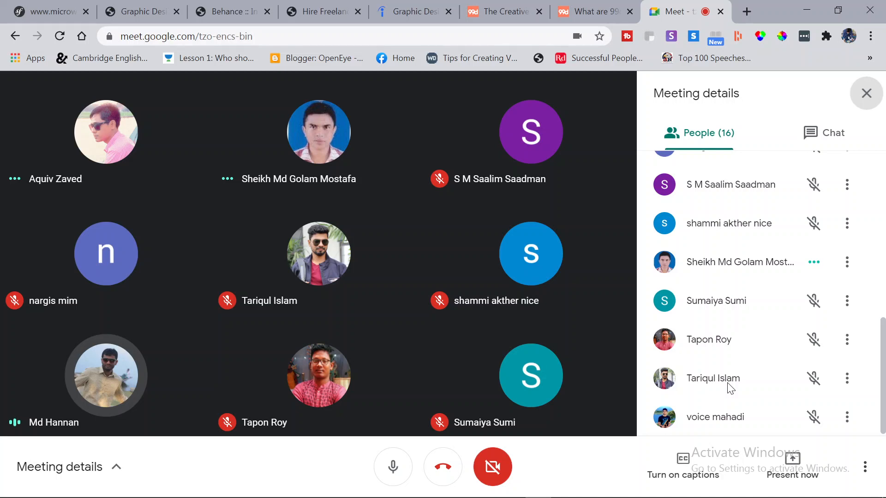
scroll(764, 369, "up", 10)
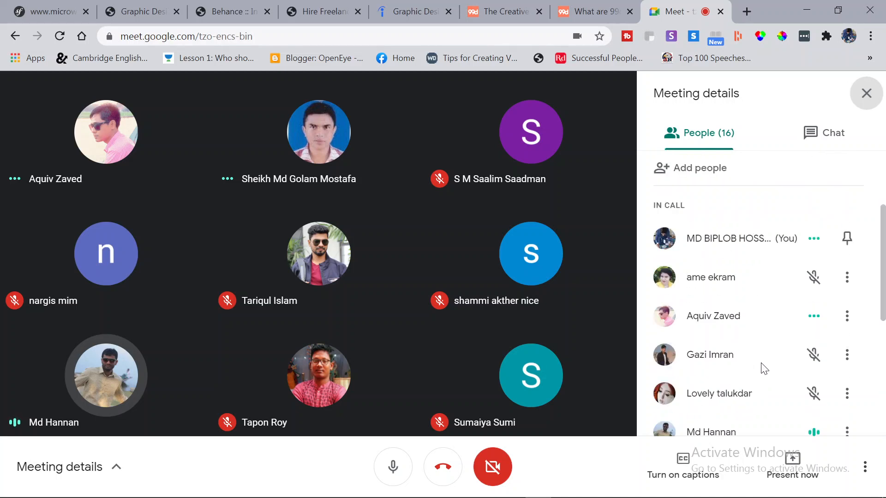
scroll(764, 369, "down", 6)
scroll(803, 343, "up", 5)
scroll(785, 317, "up", 1)
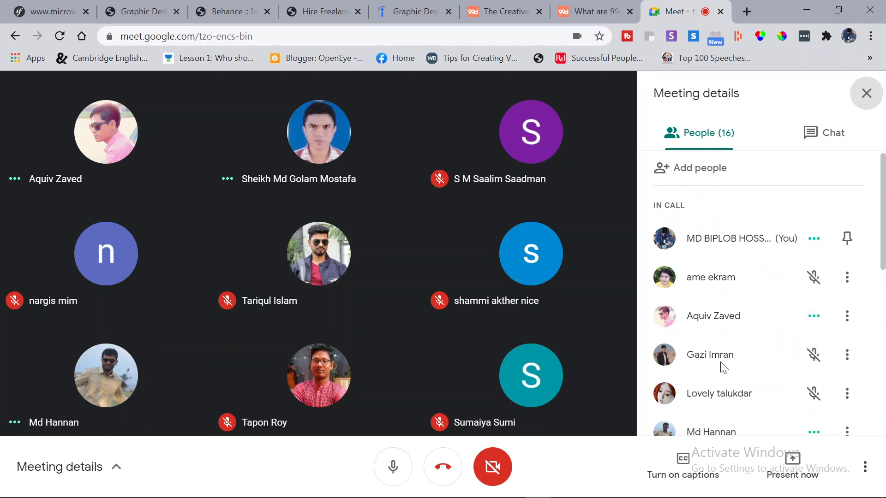
scroll(720, 365, "down", 7)
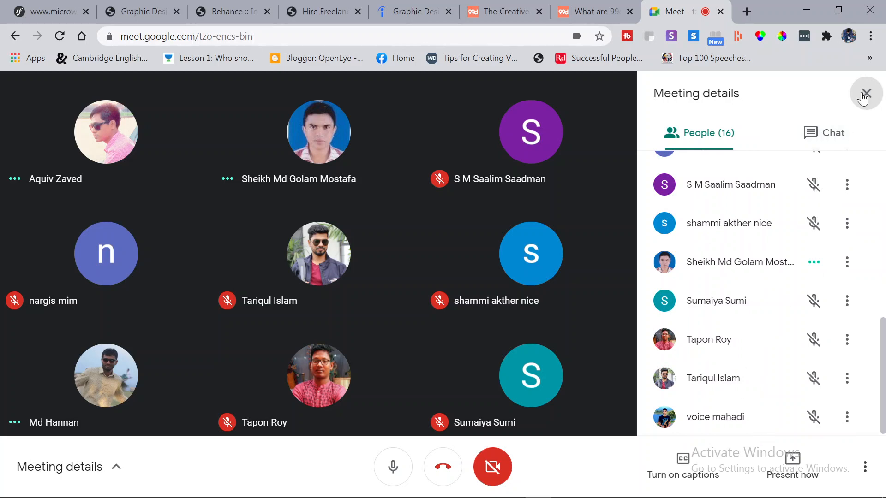
left_click(866, 94)
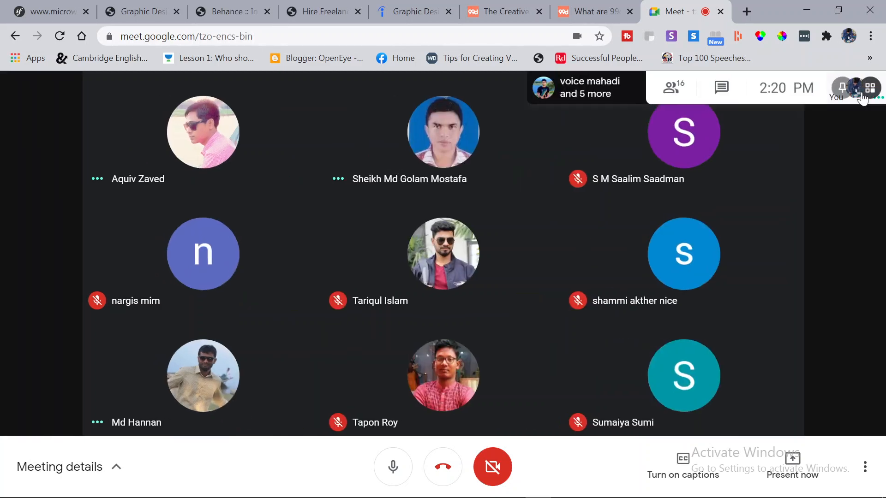
Present the entire screen in Meet, hide the sharing bar, and minimize Chrome.
left_click(793, 464)
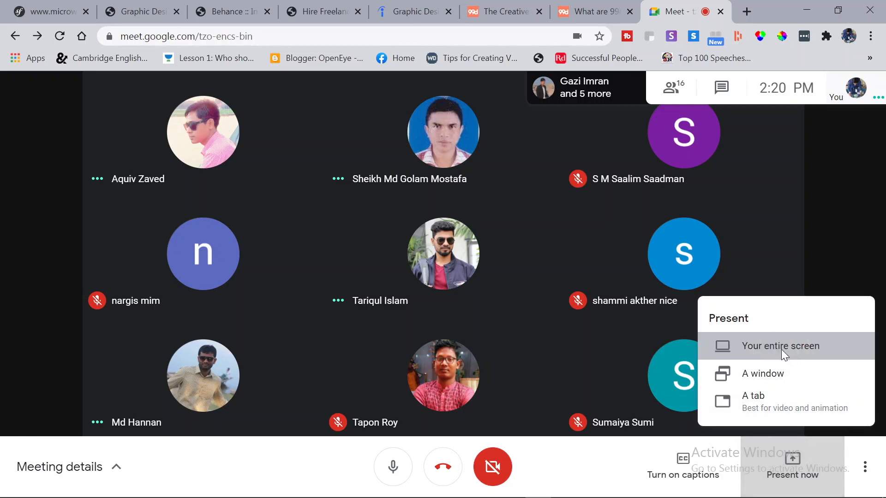
left_click(782, 350)
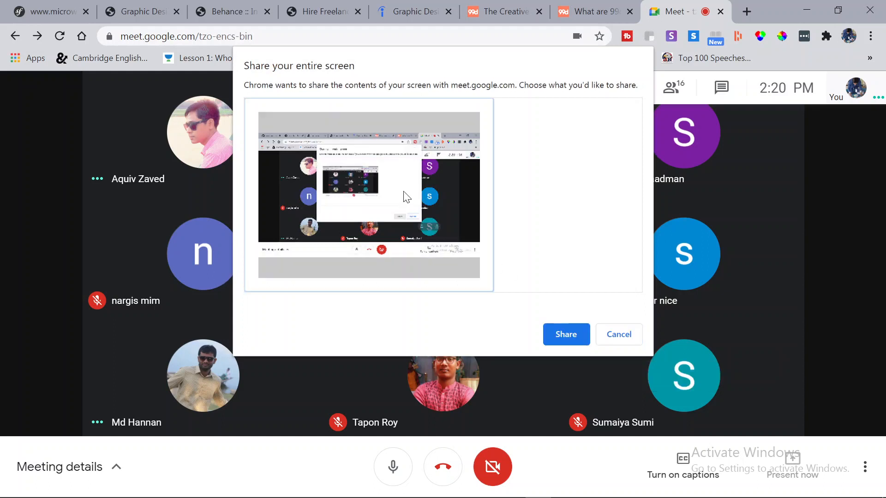
left_click(569, 336)
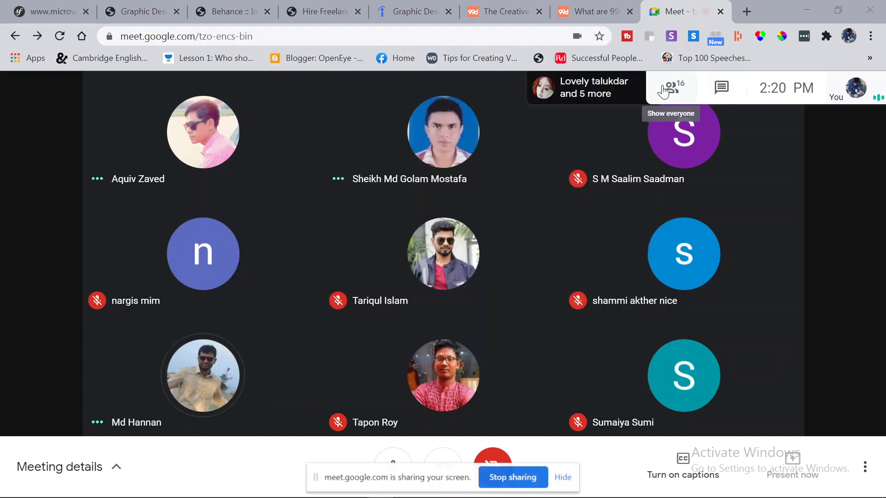
left_click(564, 477)
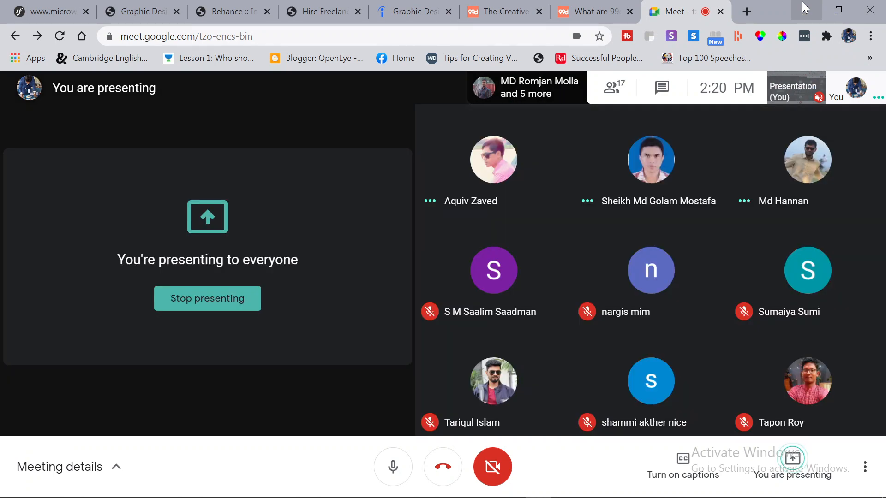
left_click(805, 8)
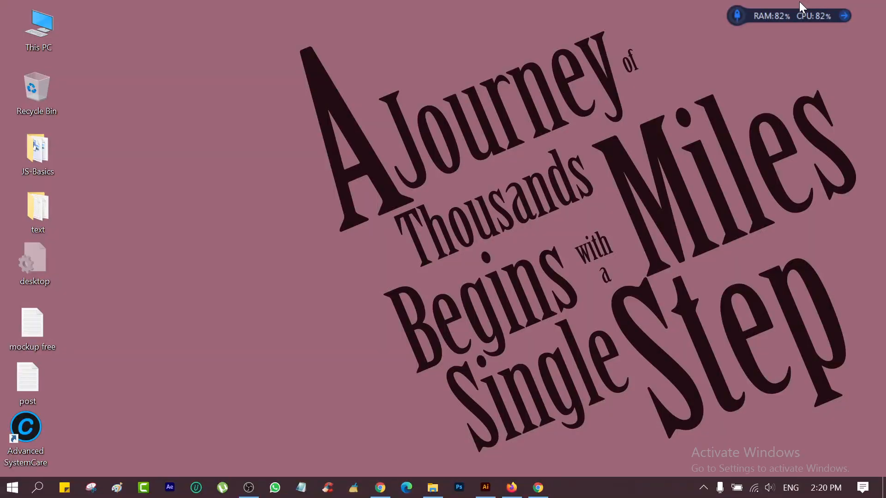
Restore the Illustrator window from the taskbar and nudge it slightly left.
left_click(486, 487)
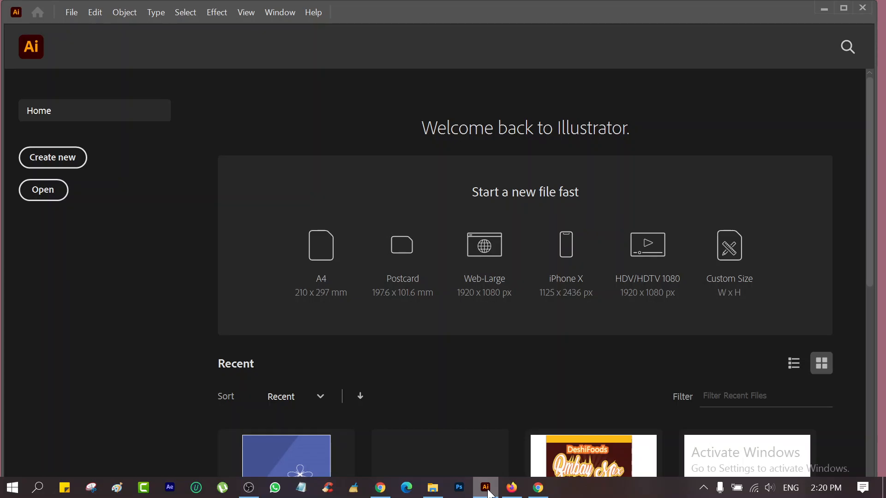
left_click(489, 493)
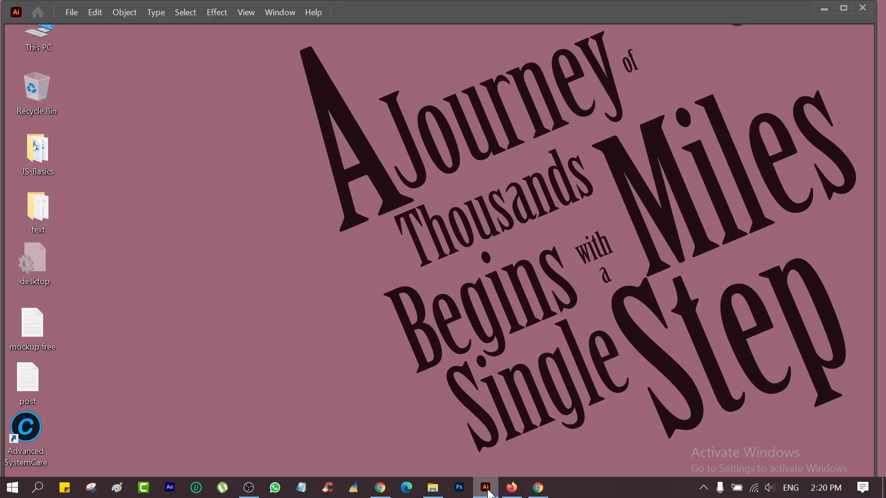
left_click(488, 492)
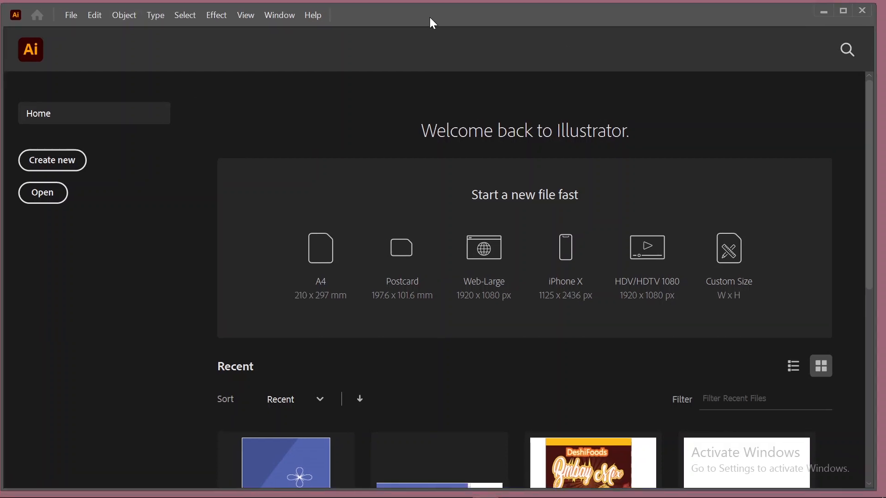
mouse_move(429, 15)
left_mouse_down()
mouse_move(435, 10)
mouse_move(430, 20)
left_mouse_up()
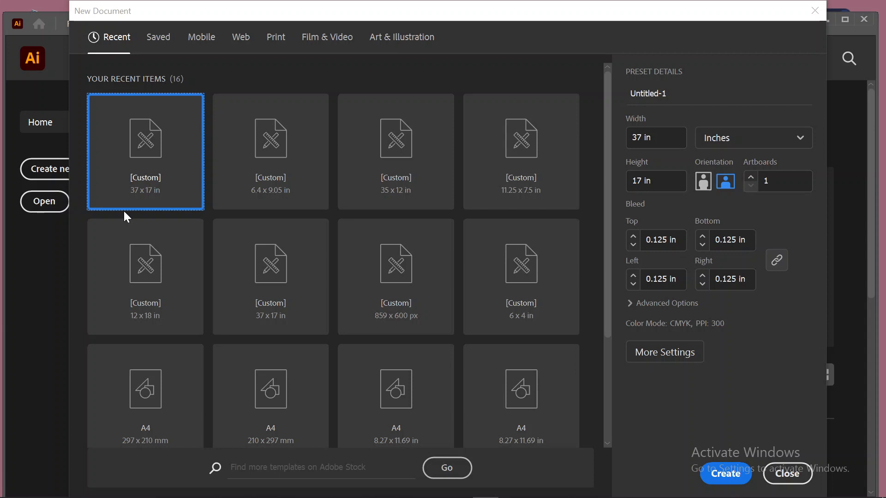
Enter a width of 2.13 in and a height of 3.39 in for the new document.
left_click(644, 138)
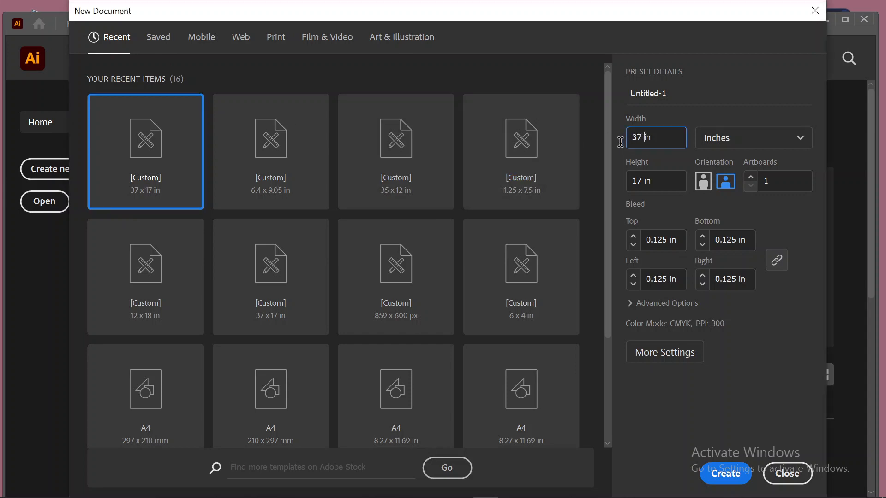
key("BackSpace")
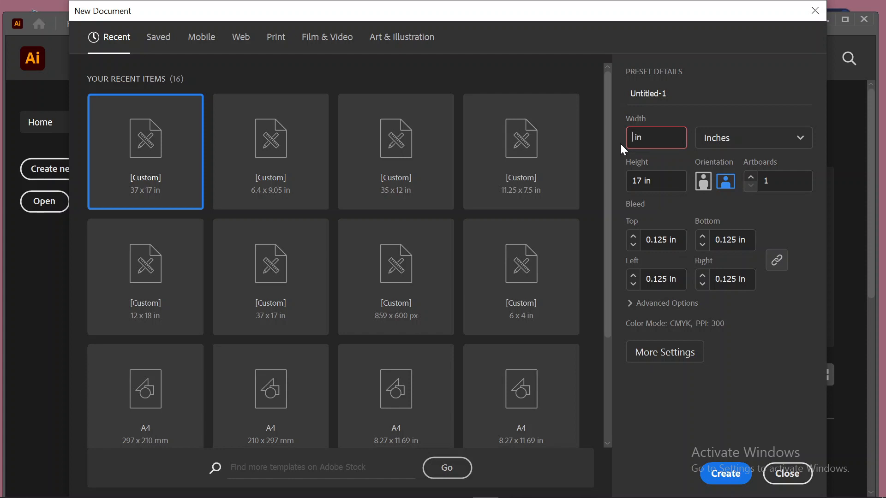
type("2.13")
left_click(642, 180)
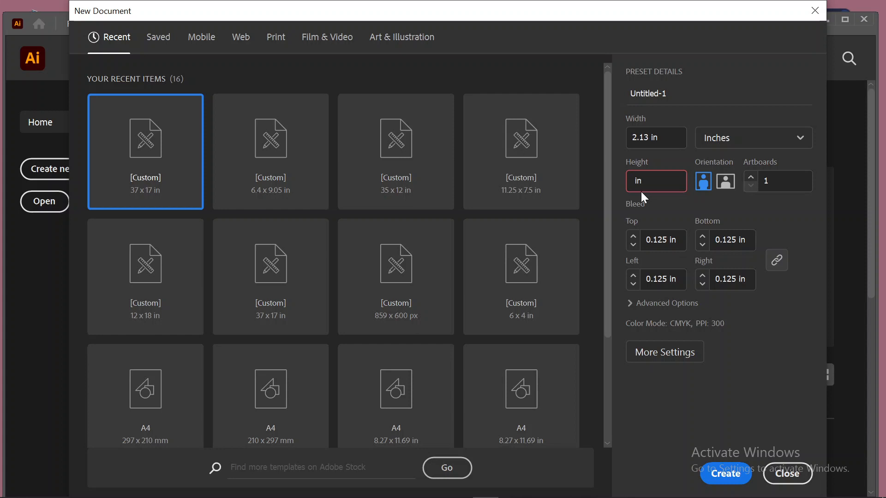
type("3.39")
Create the 2.13 x 3.39 in portrait document, Untitled-1.
left_click(723, 472)
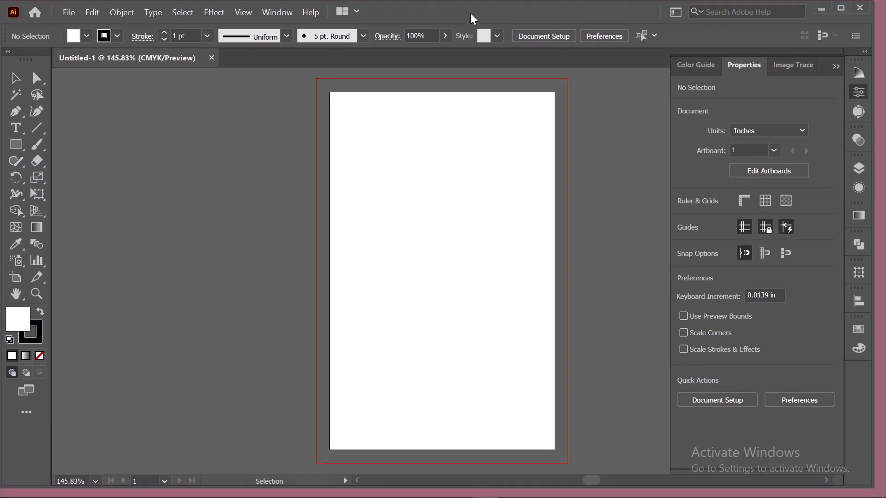
Start a second new document via File > New, switched to landscape with a 3.37 in width.
left_click(68, 17)
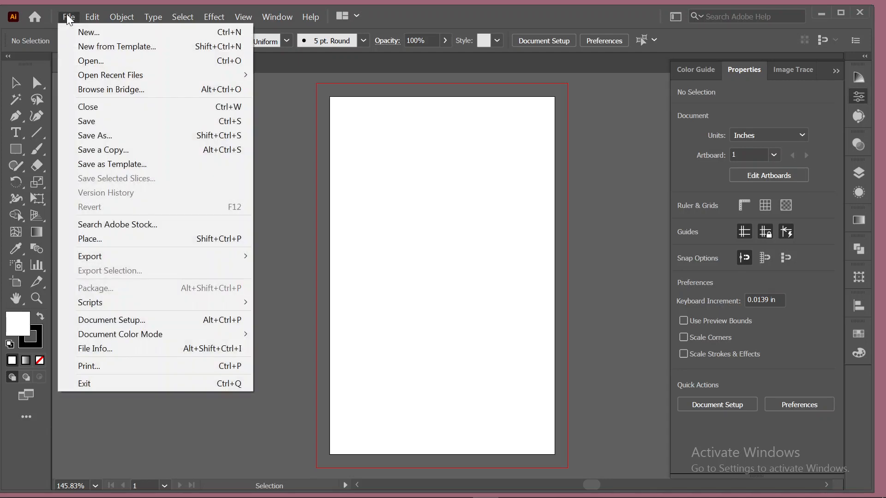
left_click(75, 30)
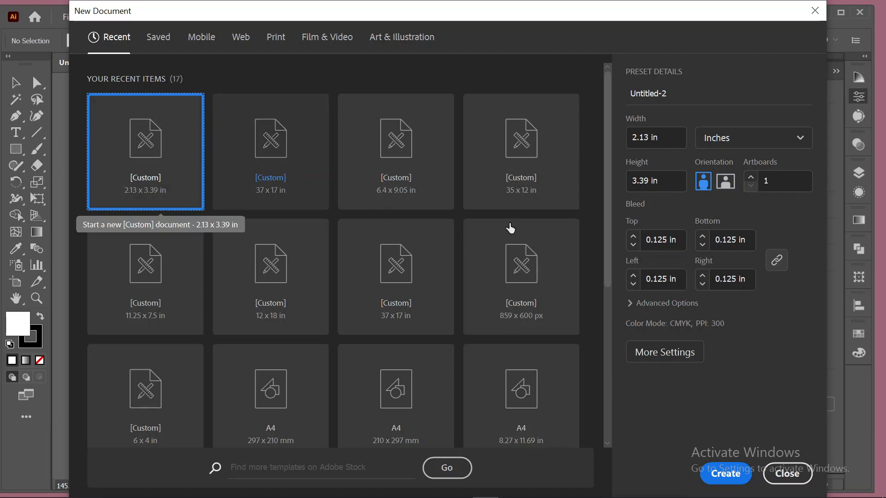
left_click(725, 183)
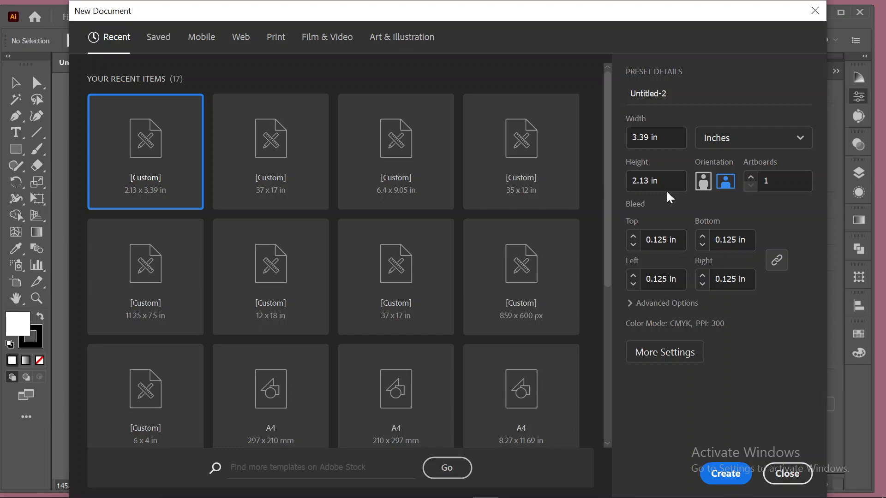
left_click(645, 138)
key("BackSpace")
key("BackSpace")
type("370")
key("Tab")
Set the height to 2.125 in, create Untitled-2, and zoom its canvas to 100%.
type("2.125")
left_click(726, 474)
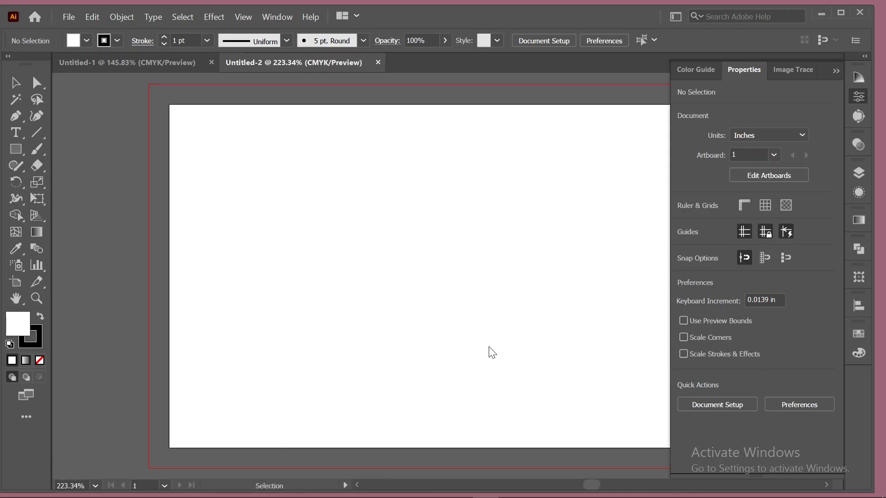
scroll(421, 273, "down", 4)
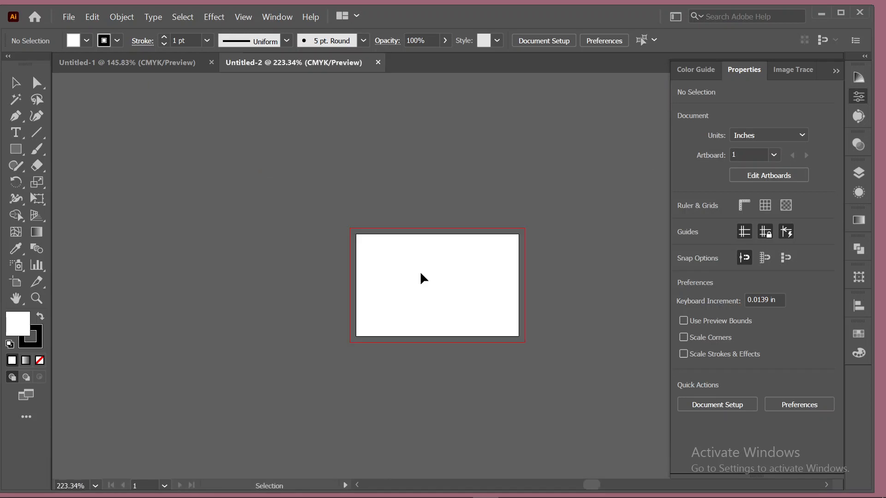
scroll(420, 270, "up", 1)
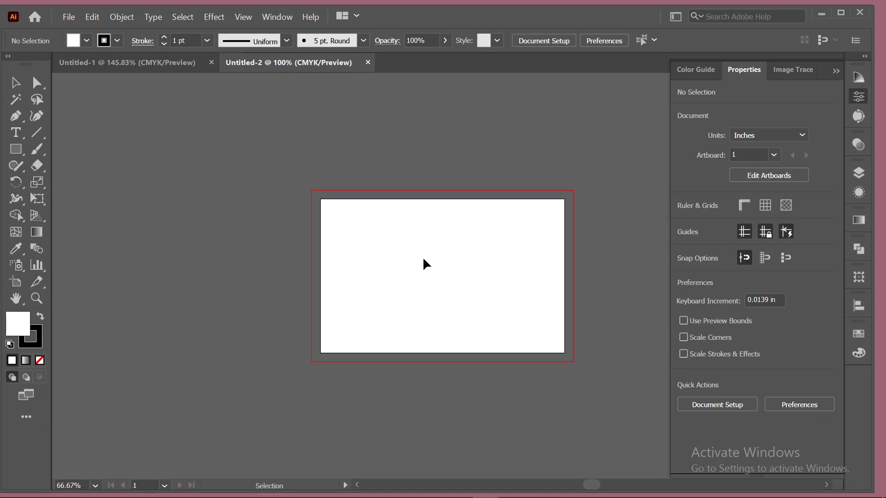
View Untitled-1 at 100% with Ctrl+1, then return to Untitled-2 with the Rectangle tool.
left_click(140, 57)
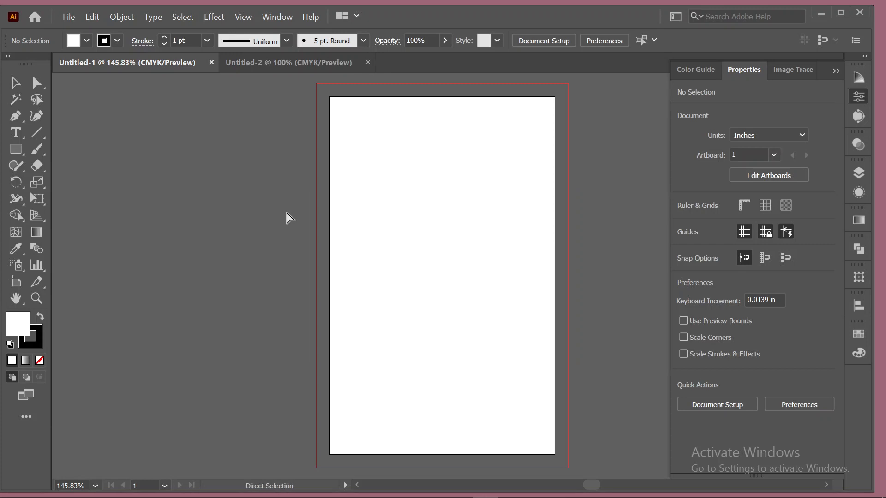
key("ctrl+1")
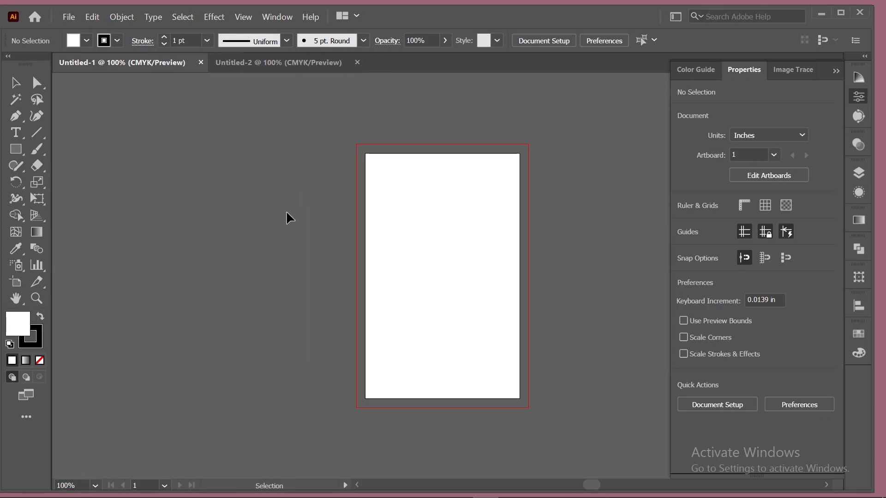
left_click(247, 65)
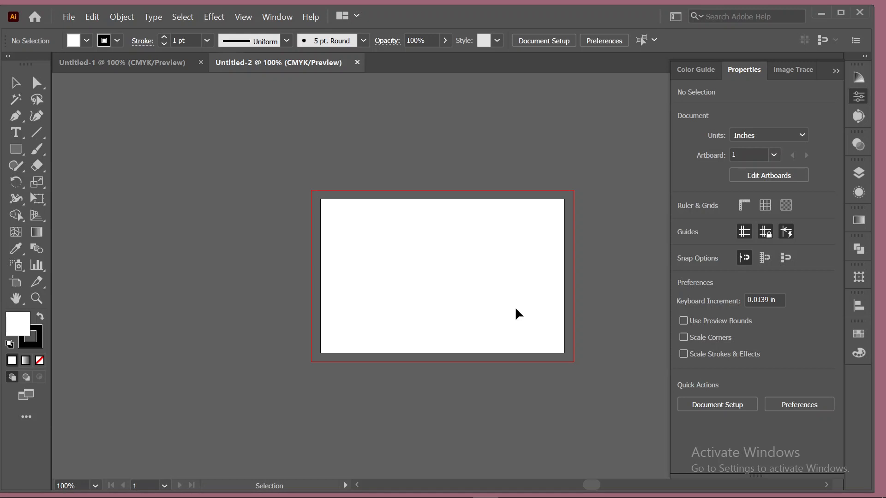
left_click(17, 148)
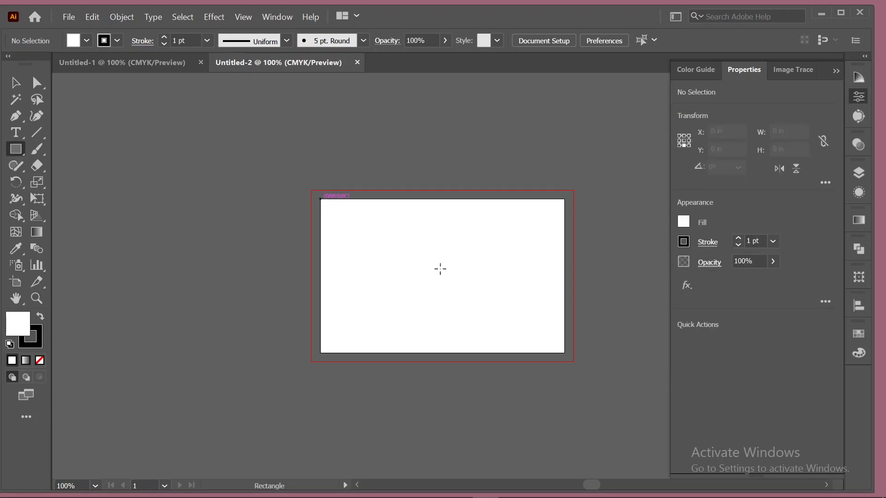
Draw a 3.37 x 2.125 in rectangle, stretching its bottom edge to the artboard edge.
left_click_drag(556, 334, 564, 351)
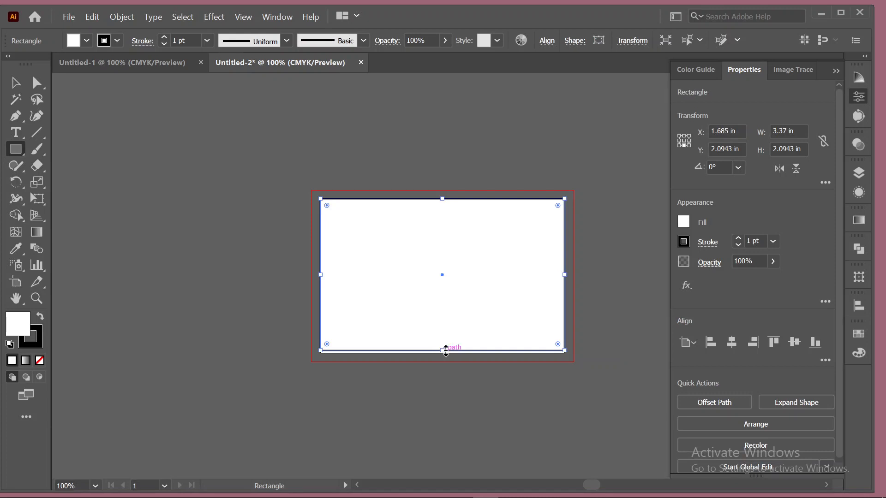
left_click_drag(438, 348, 442, 355)
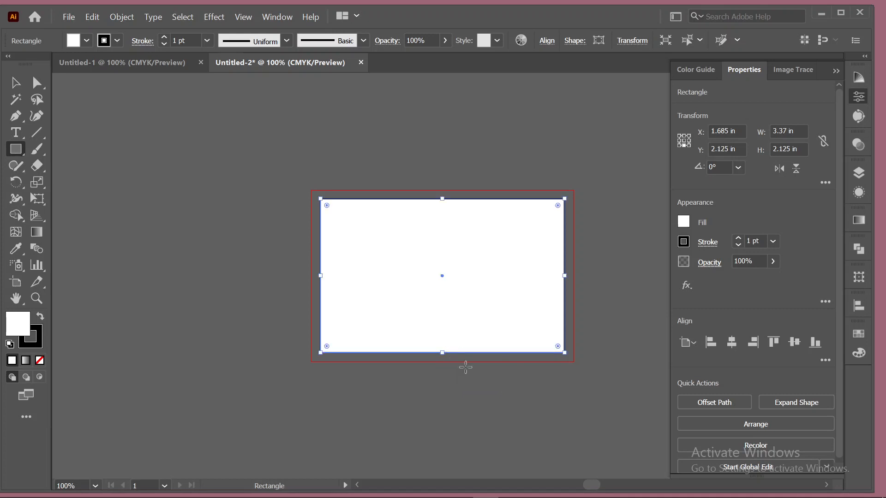
Set the artboard-sized rectangle's fill to None, keeping only its 1 pt black outline.
left_click(80, 41)
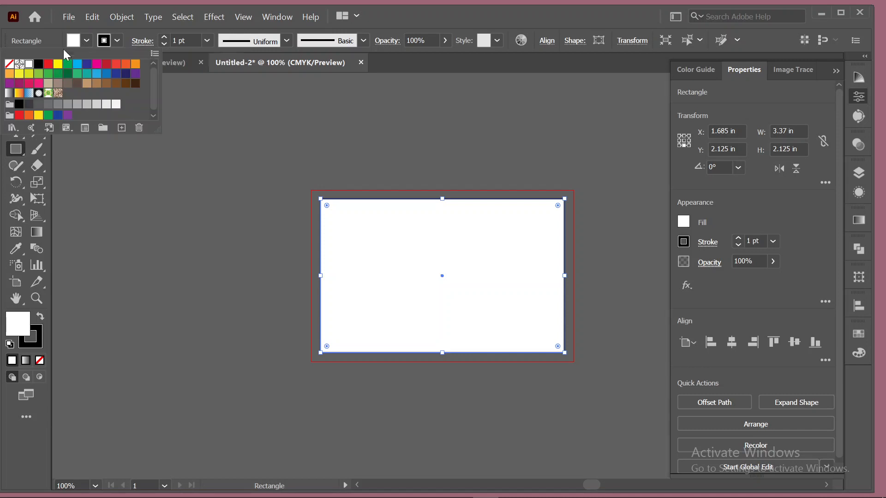
left_click(9, 64)
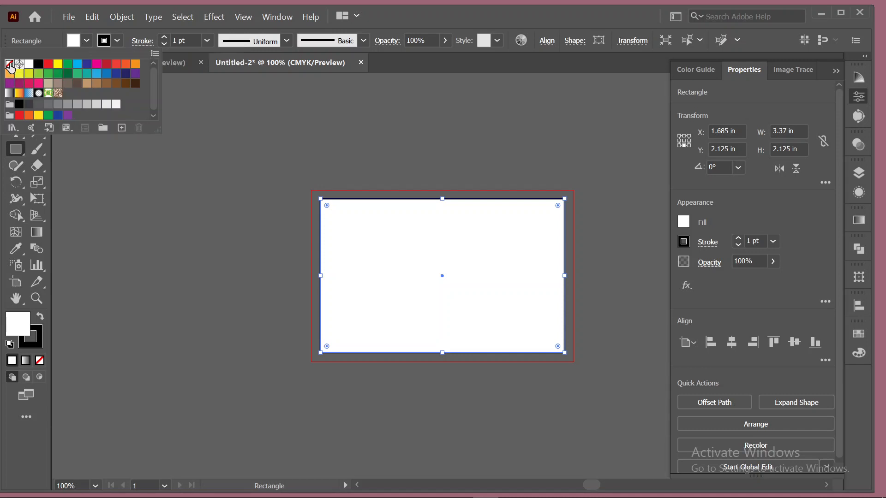
left_click(450, 19)
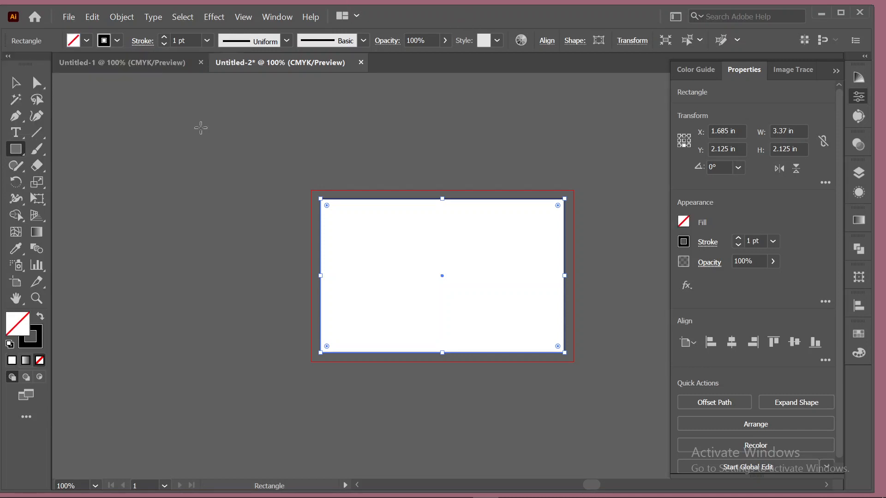
left_click(17, 85)
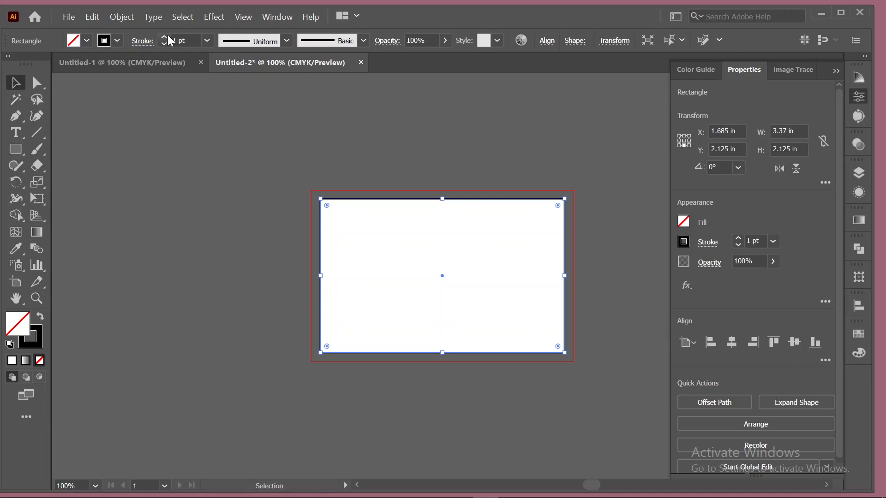
Offset the rectangle's path by -0.25 in and convert the inset copy into a guide.
left_click(115, 21)
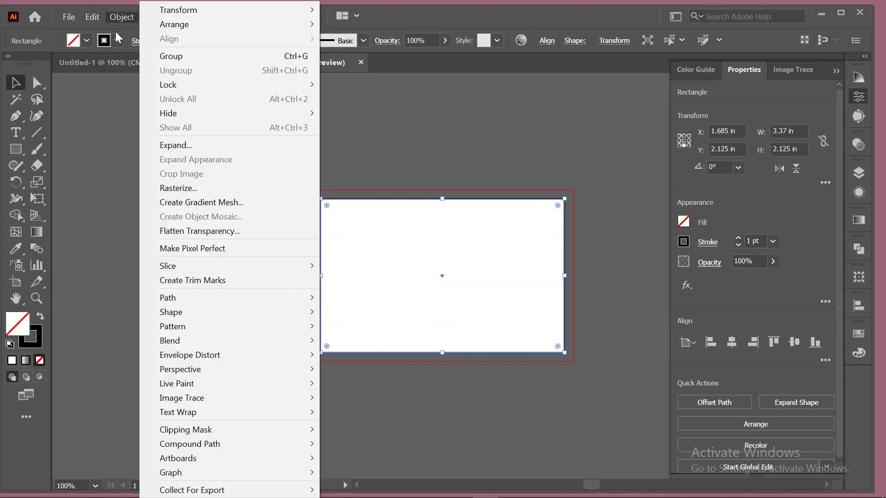
mouse_move(209, 297)
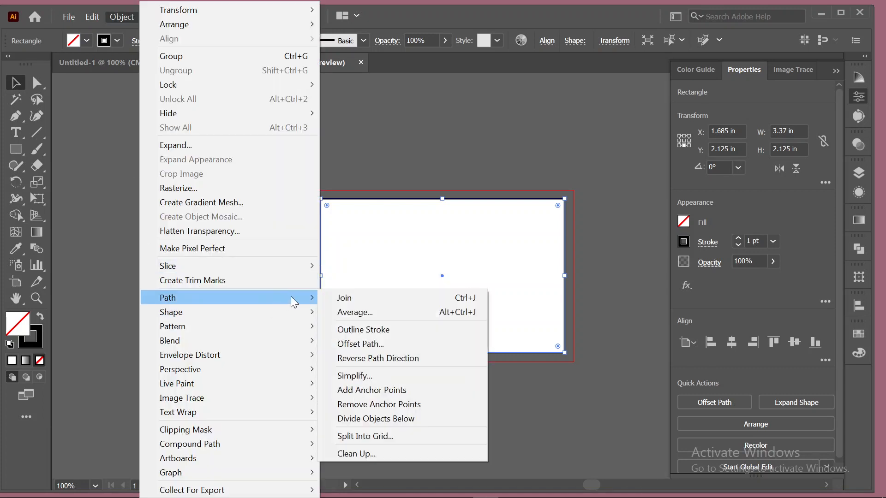
left_click(402, 342)
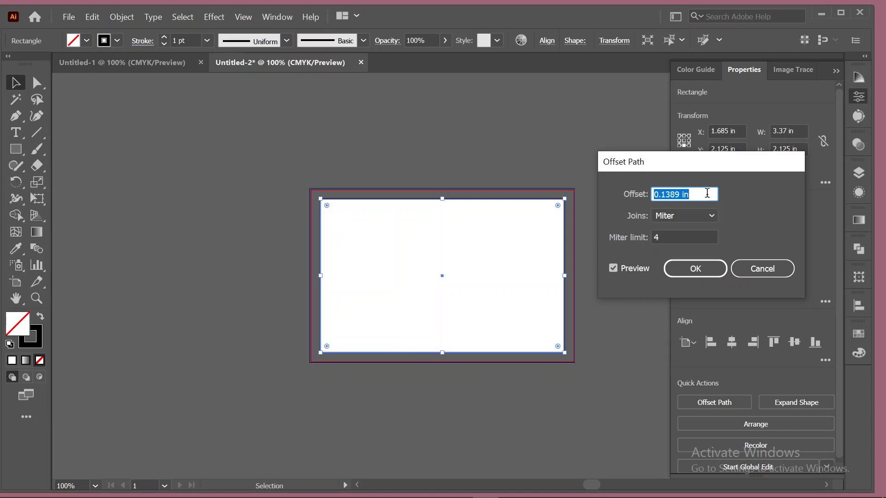
type("-.25")
left_click(686, 270)
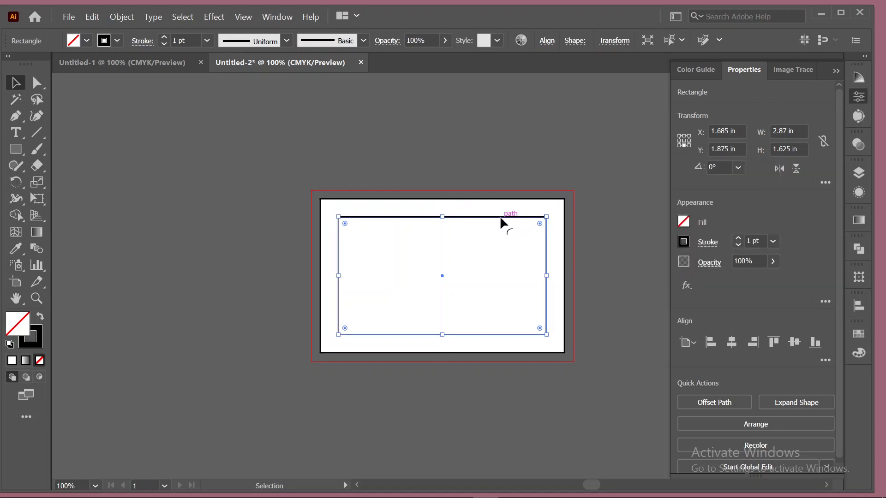
key("ctrl+5")
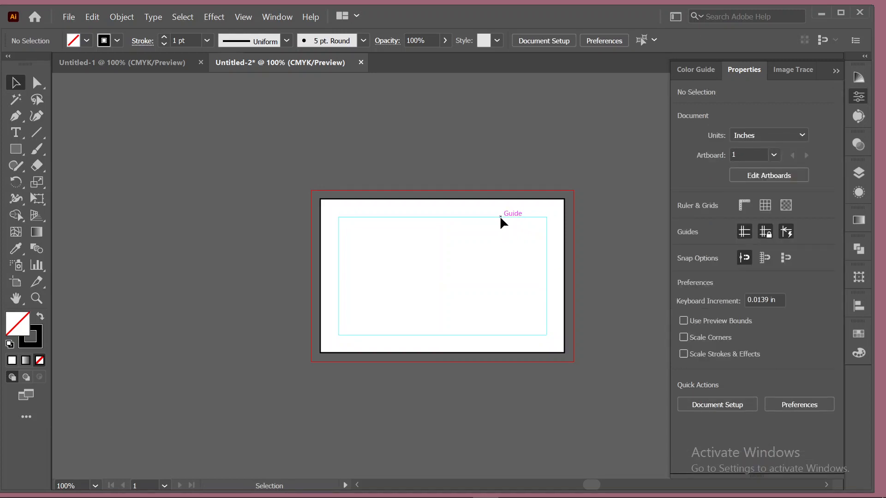
right_click(500, 217)
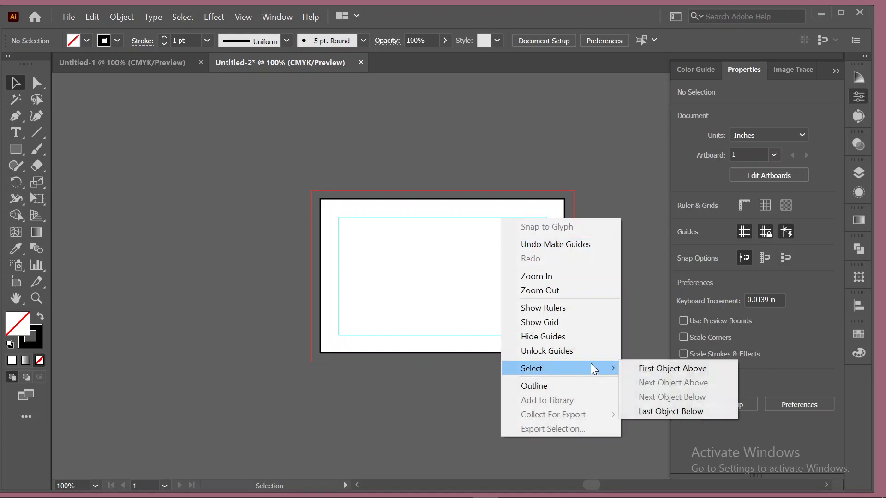
left_click(565, 169)
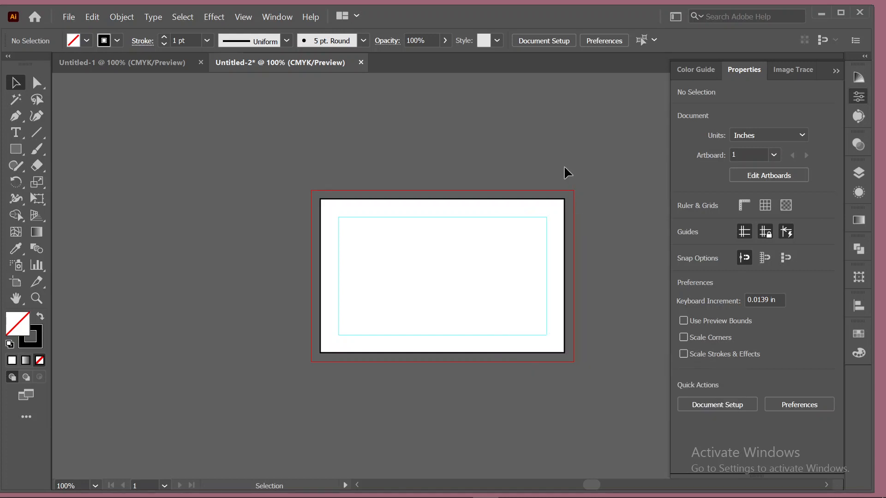
left_click(550, 198)
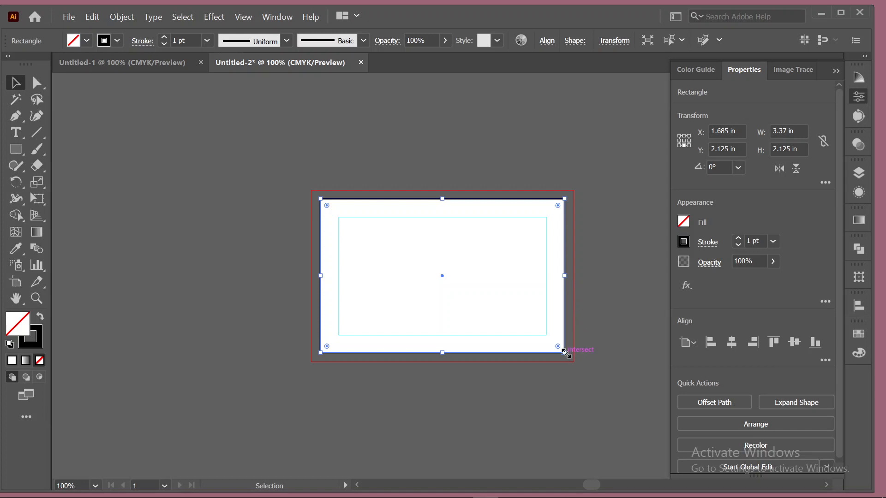
left_click_drag(564, 352, 579, 362)
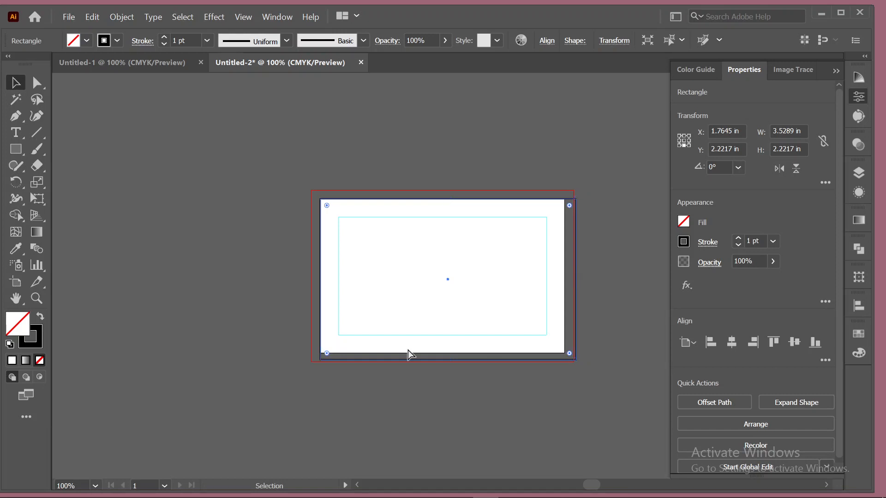
key("ctrl+z")
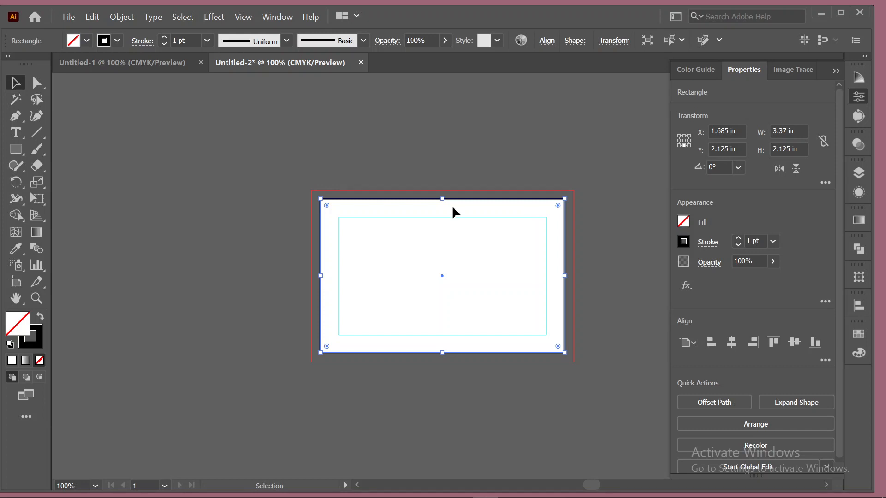
left_click(346, 207)
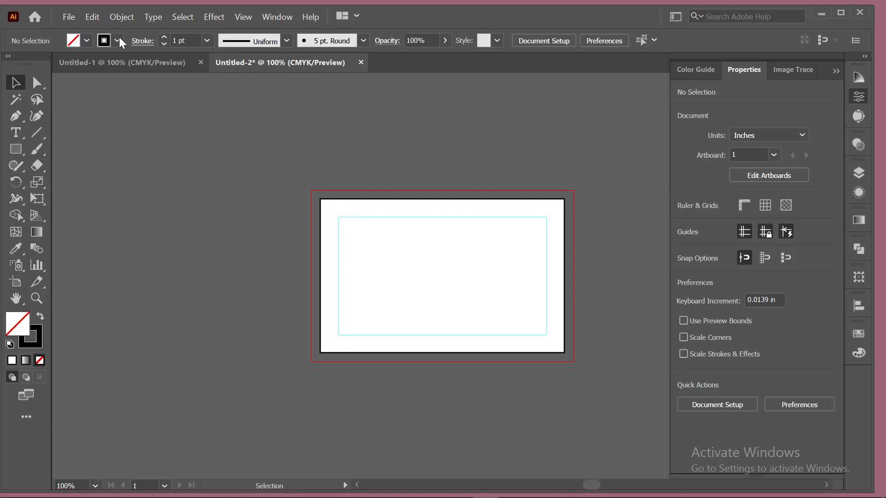
Reset to default colours and set the toolbox stroke to None, leaving fill active.
left_click(40, 317)
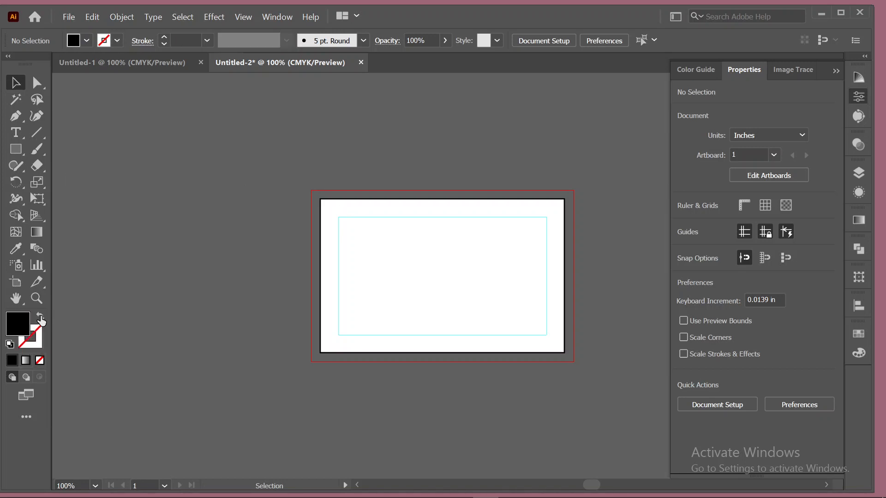
key("d")
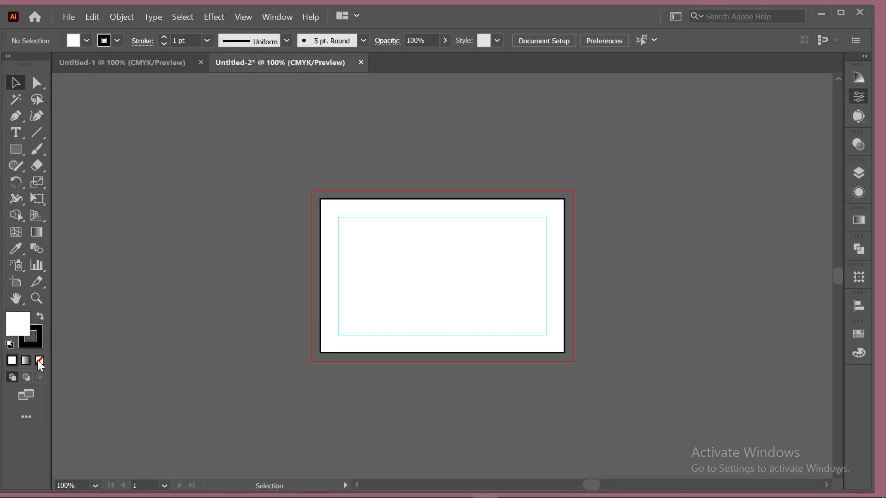
left_click(35, 329)
left_click(40, 360)
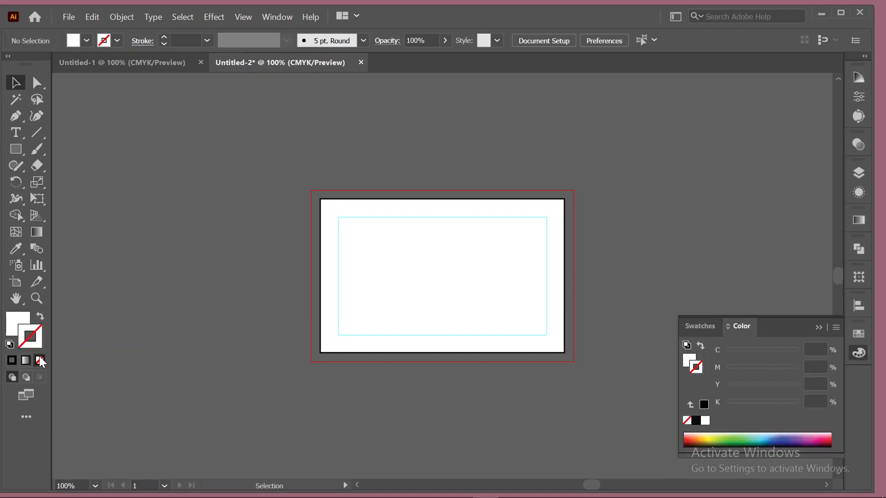
key("x")
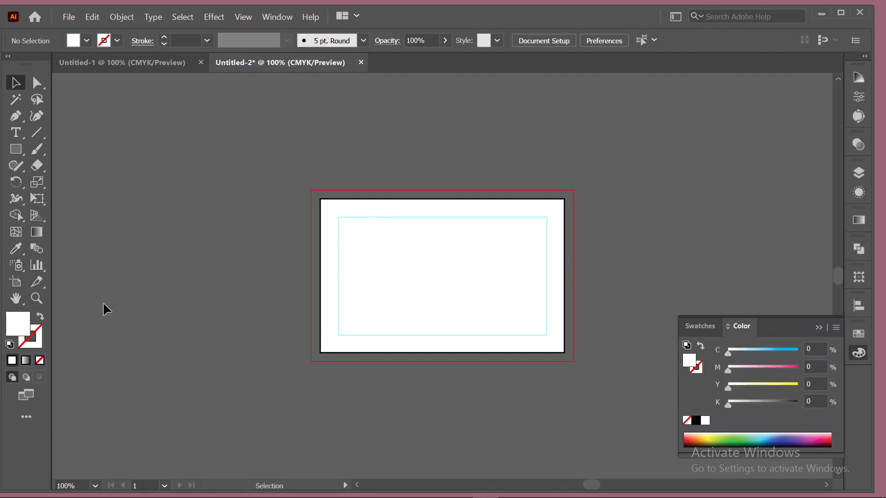
Remove the black stroke from the artboard-covering white rectangle, then deselect it.
left_click(339, 199)
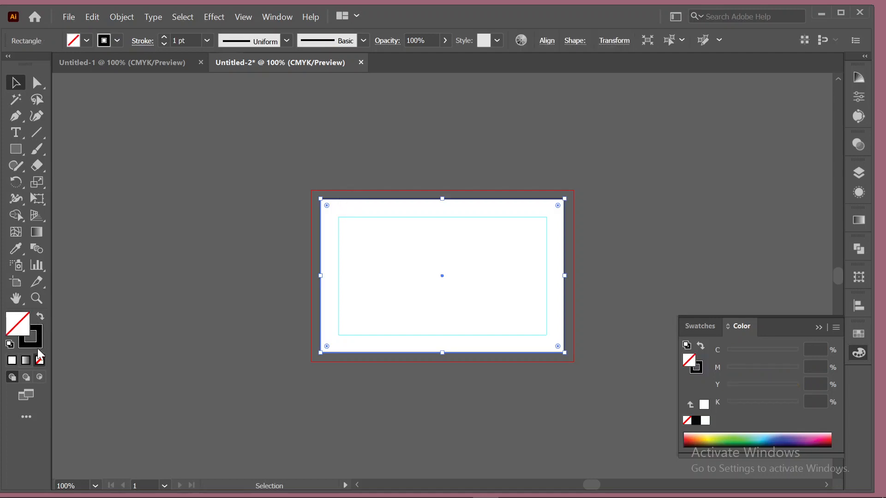
left_click(11, 345)
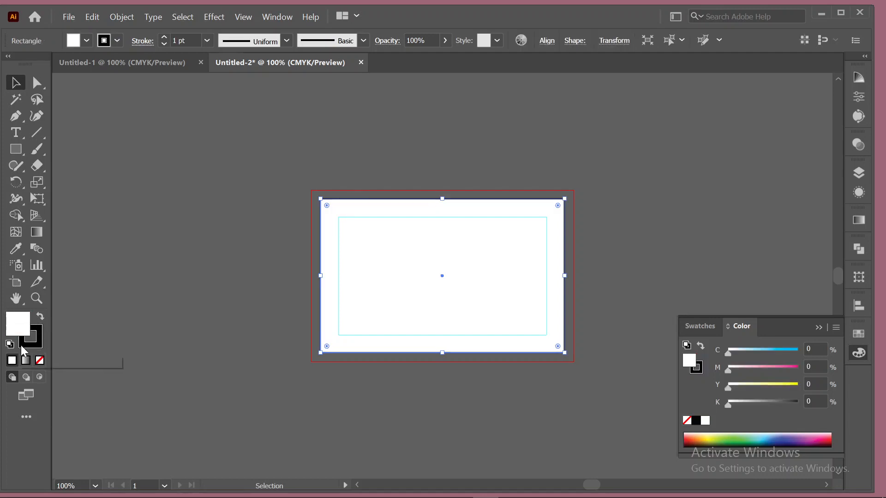
left_click(41, 360)
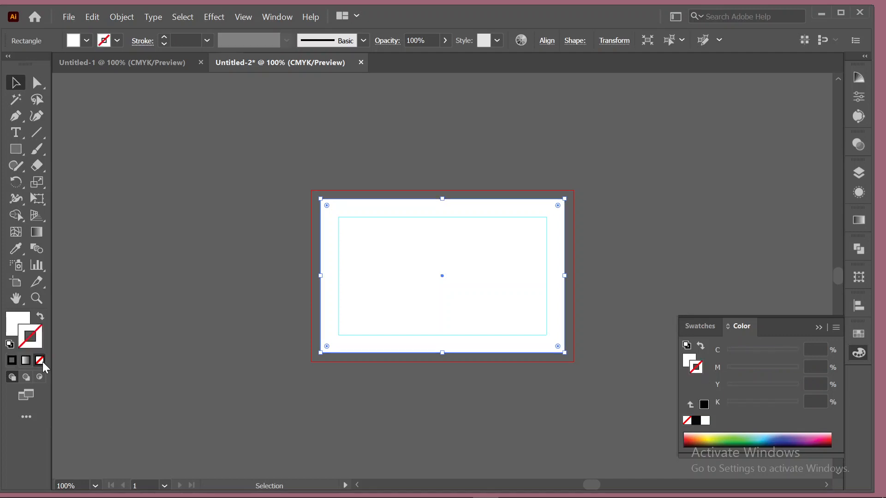
left_click(305, 157)
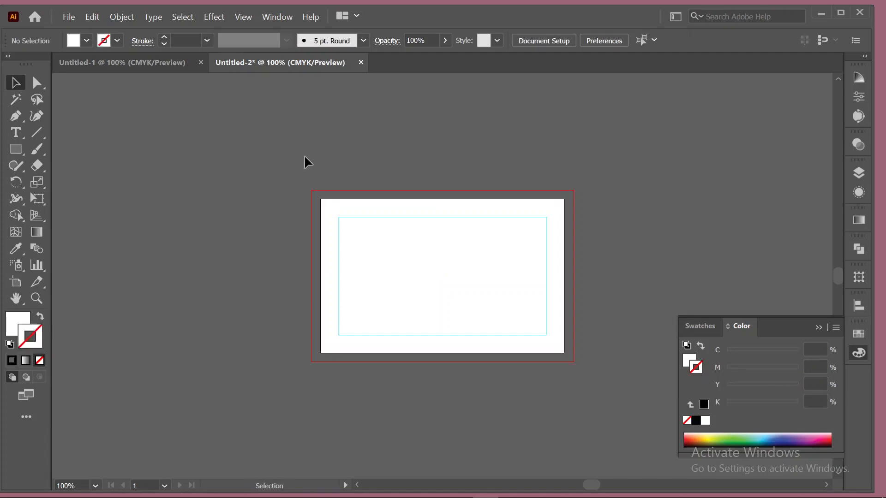
left_click(533, 269)
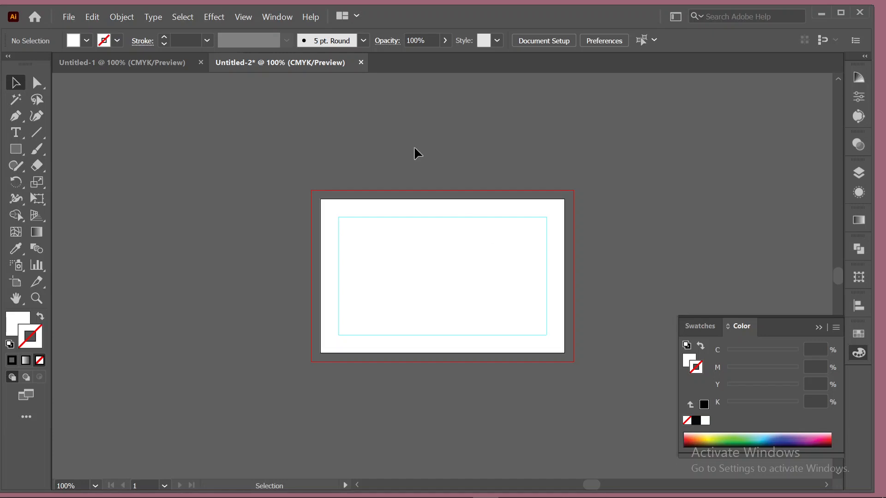
In Untitled-1, create a 1.88 × 3.14 in rectangle using 2.13-.25 and 3.39-.25.
left_click(142, 67)
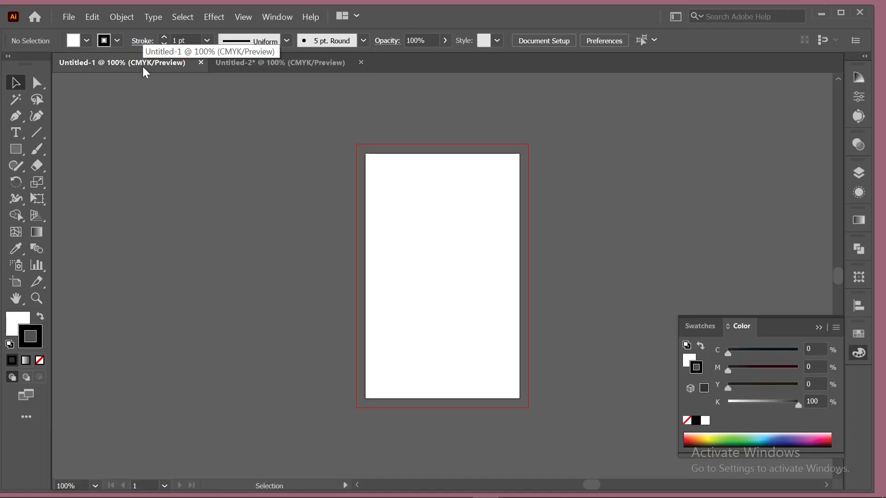
scroll(403, 297, "up", 1)
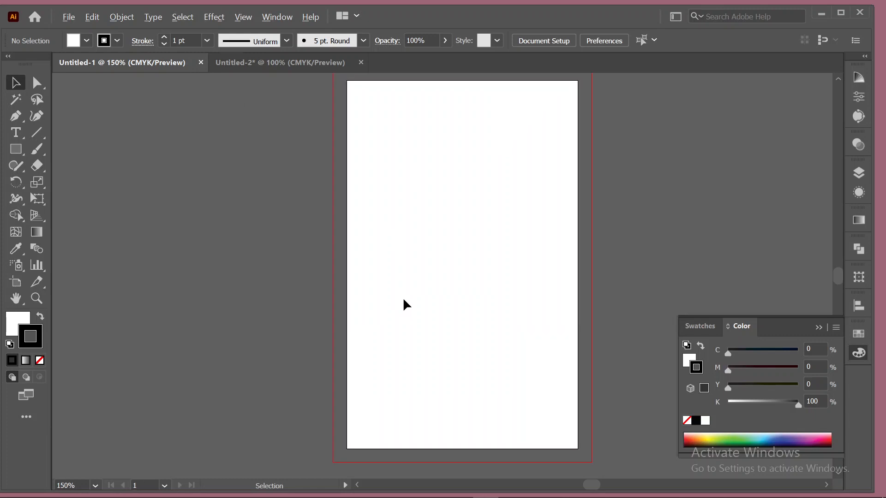
scroll(403, 305, "down", 1)
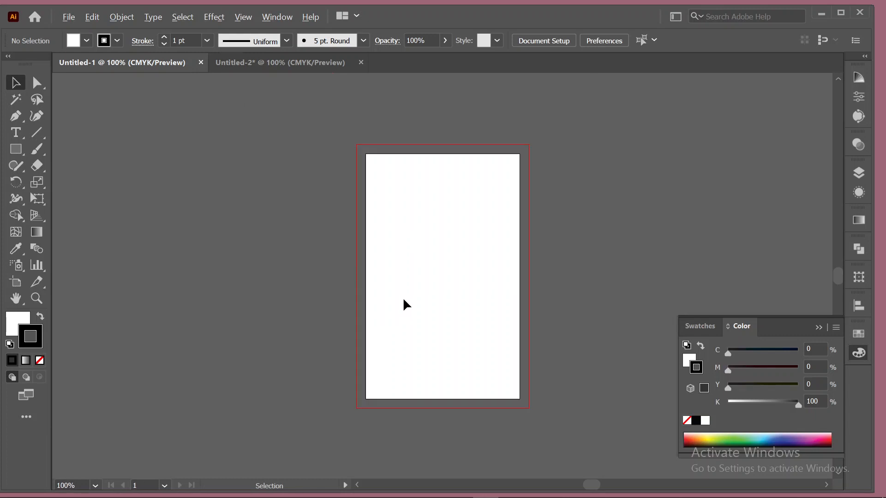
left_click(15, 156)
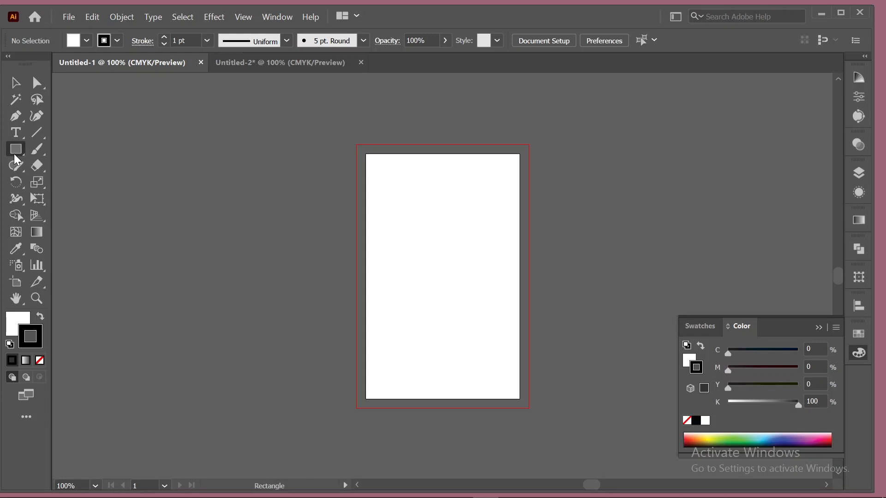
left_click(401, 188)
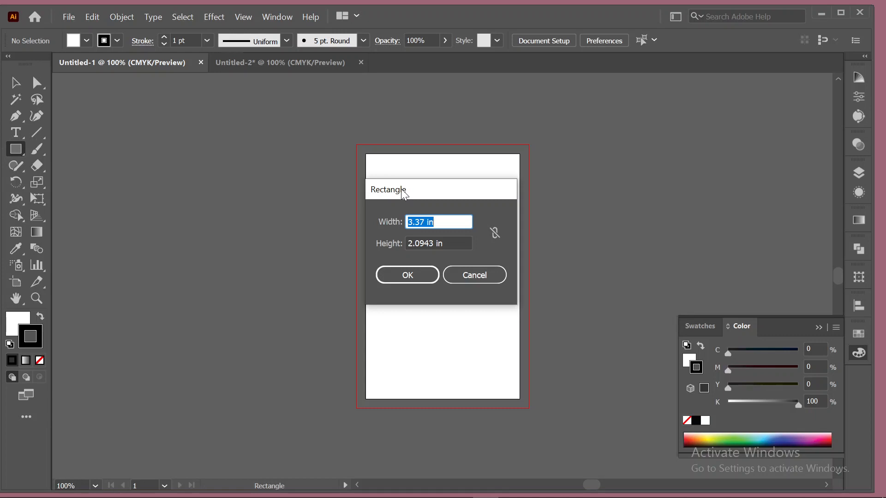
type("2.13-.25")
left_click(436, 242)
left_click_drag(436, 242, 401, 244)
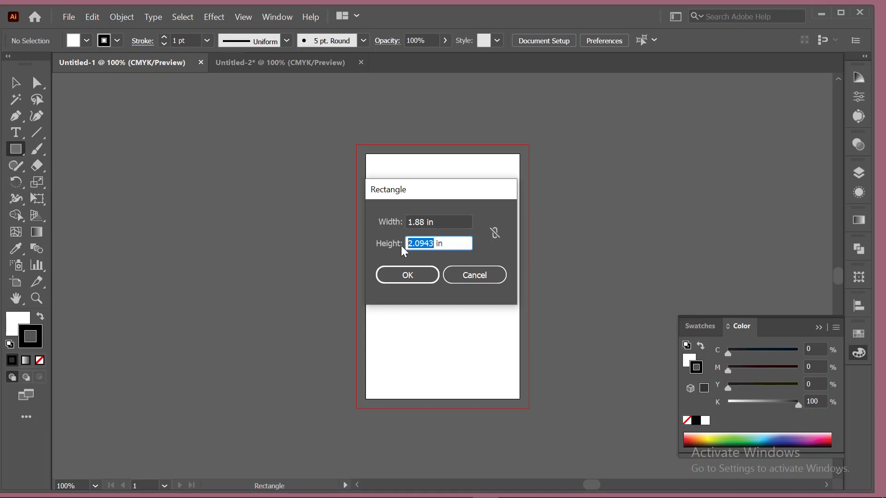
type("3.39-.25")
key("Tab")
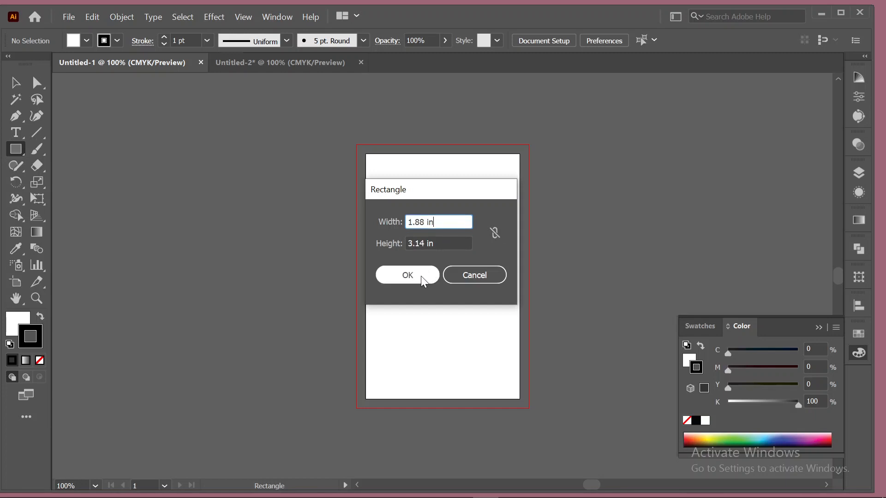
left_click(419, 276)
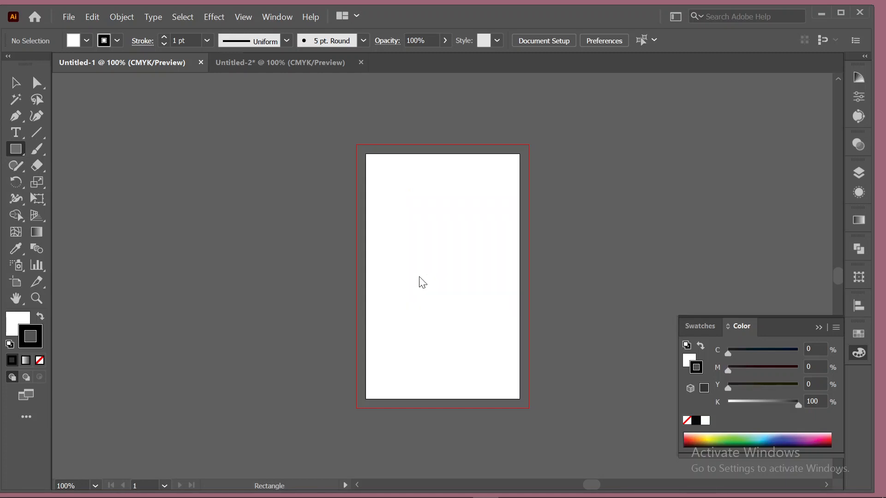
Centre the rectangle horizontally and vertically on the artboard, make it a guide, and zoom to 150%.
left_click(15, 82)
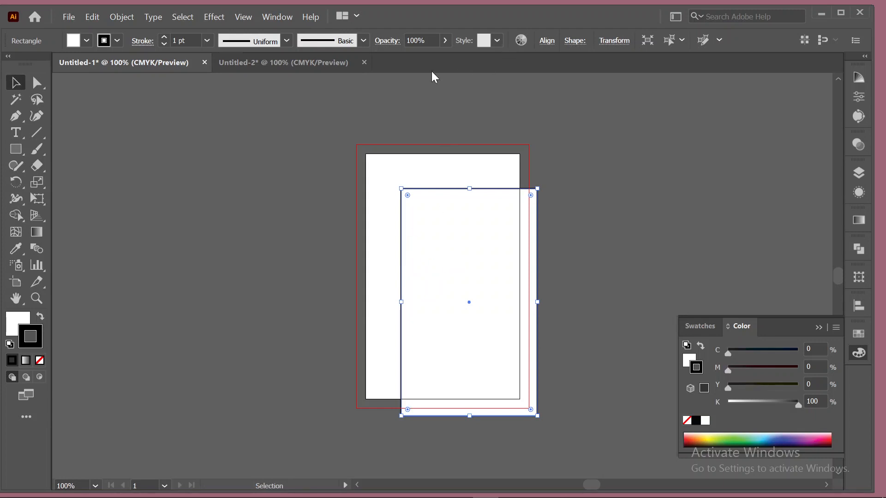
left_click(547, 41)
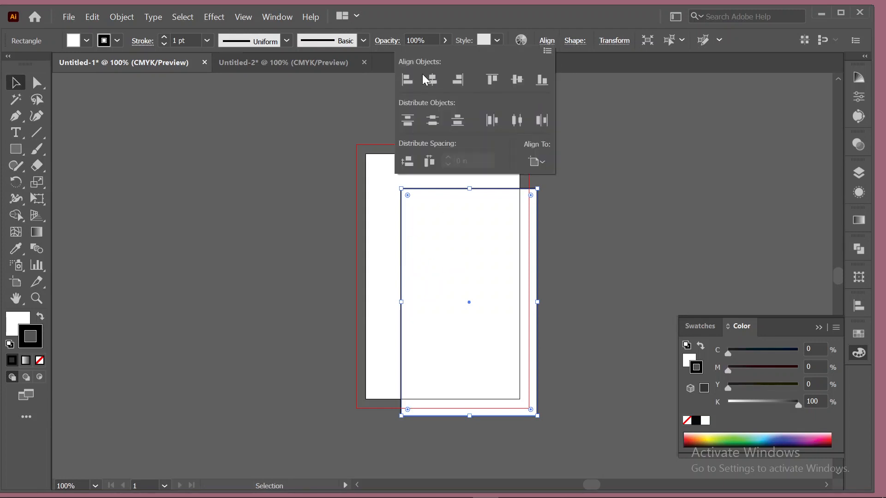
left_click(432, 79)
left_click(517, 79)
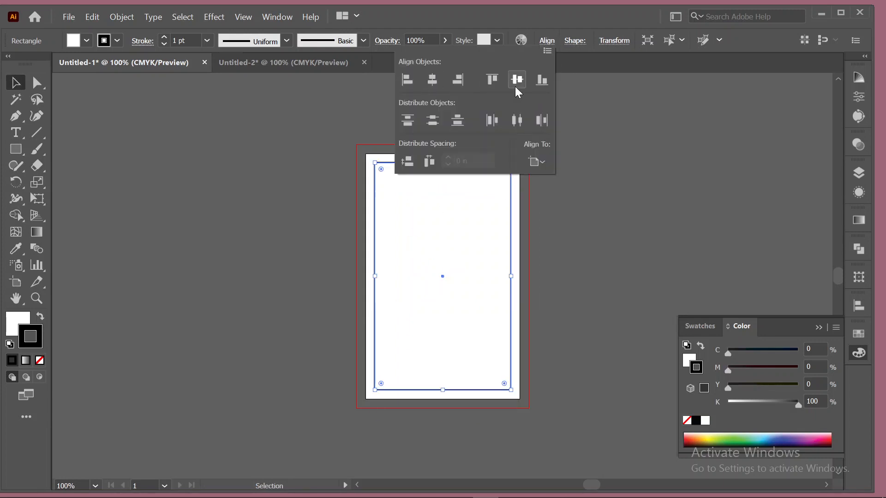
left_click(643, 250)
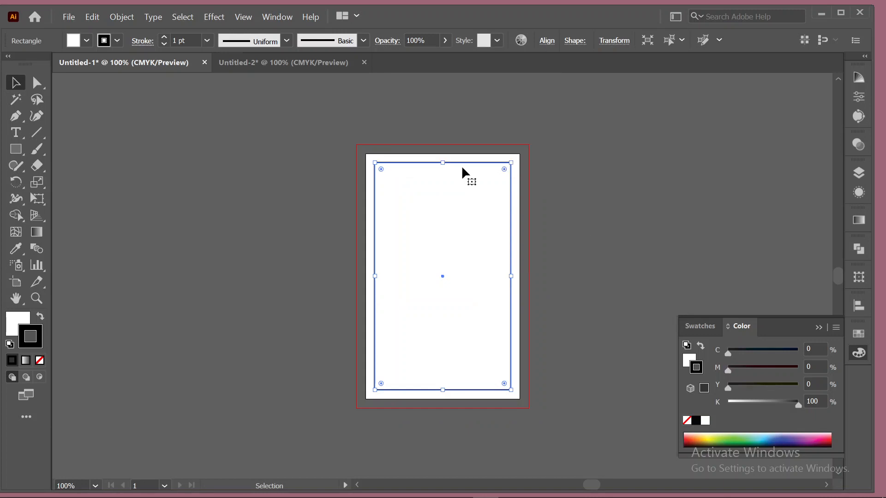
key("a")
key("ctrl+shift+a")
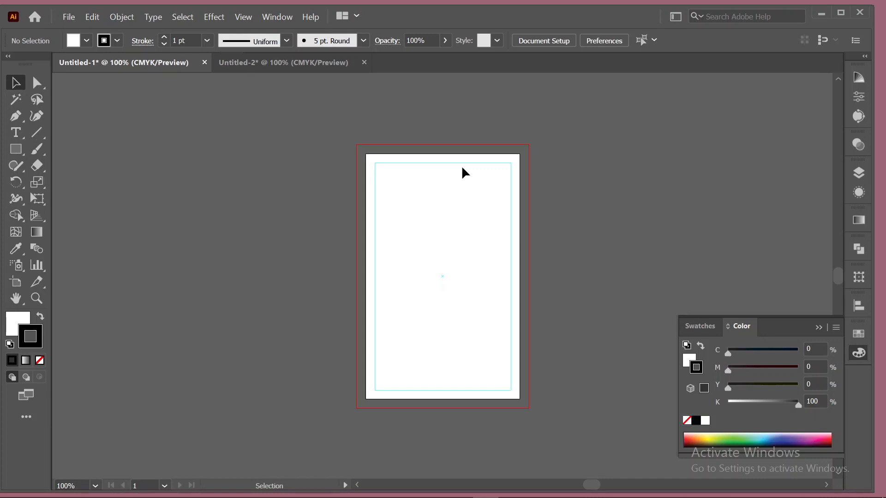
key("ctrl+equal")
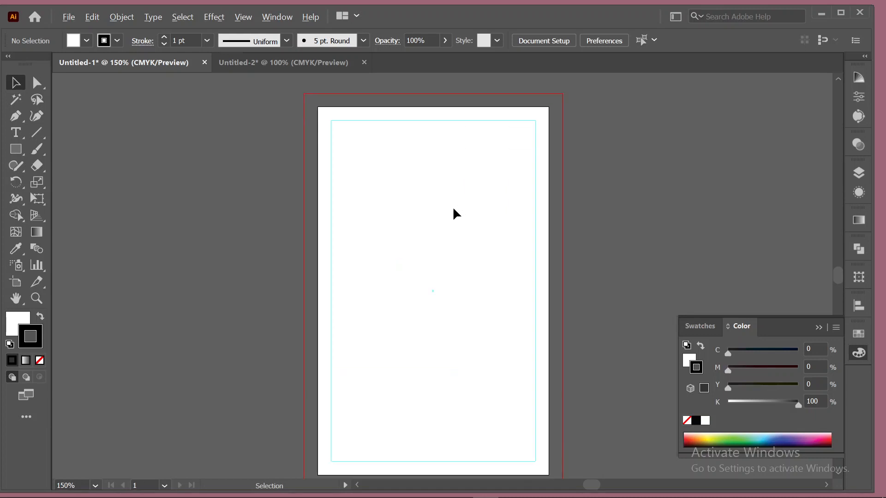
scroll(453, 209, "down", 1)
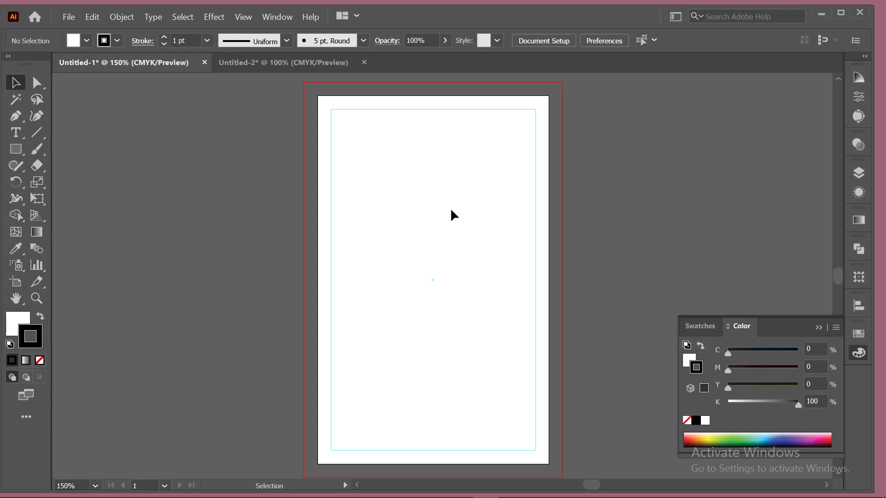
Draw a white rectangle covering the artboard and bleed, about 2.38 × 3.64 in, with no stroke.
left_click(15, 150)
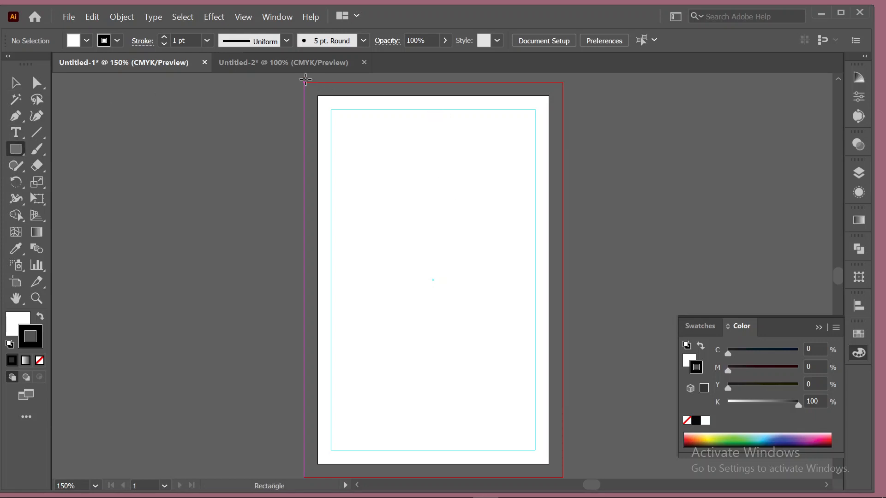
mouse_move(303, 82)
left_mouse_down()
mouse_move(455, 130)
mouse_move(555, 300)
mouse_move(568, 479)
mouse_move(560, 232)
mouse_move(562, 273)
left_mouse_up()
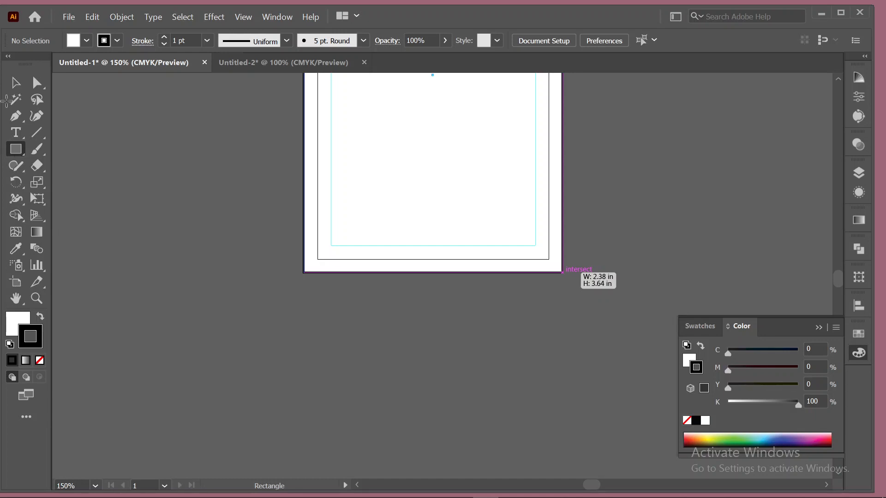
left_click(15, 83)
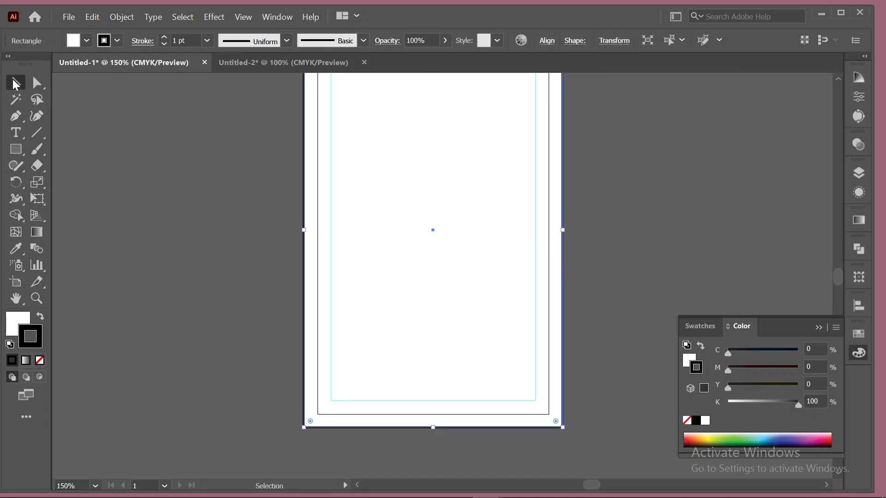
scroll(137, 189, "up", 2)
left_click(115, 41)
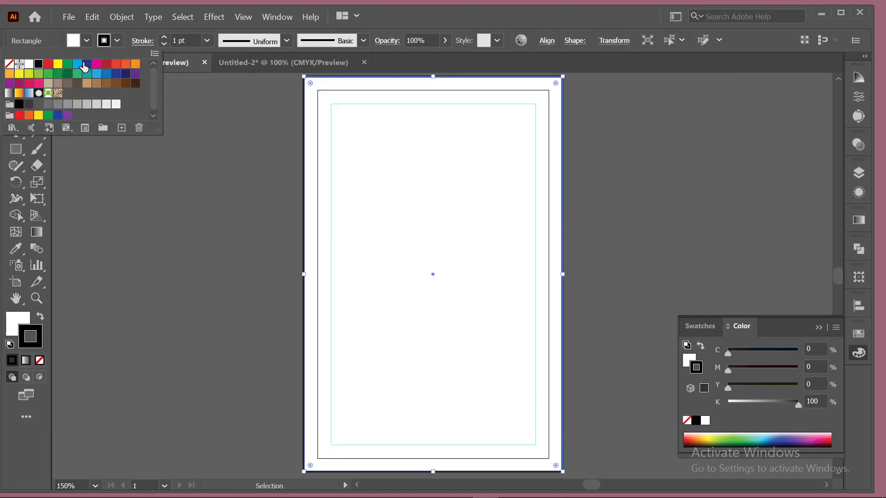
left_click(10, 68)
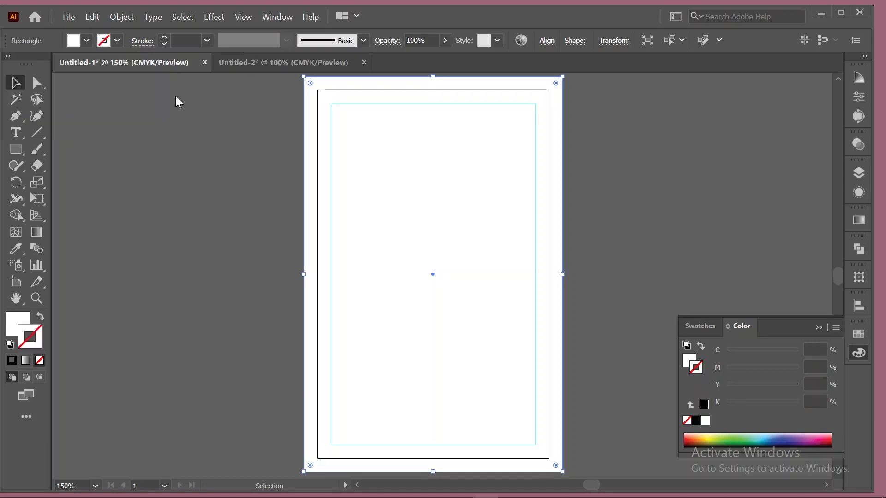
left_click(212, 173)
scroll(306, 218, "up", 3)
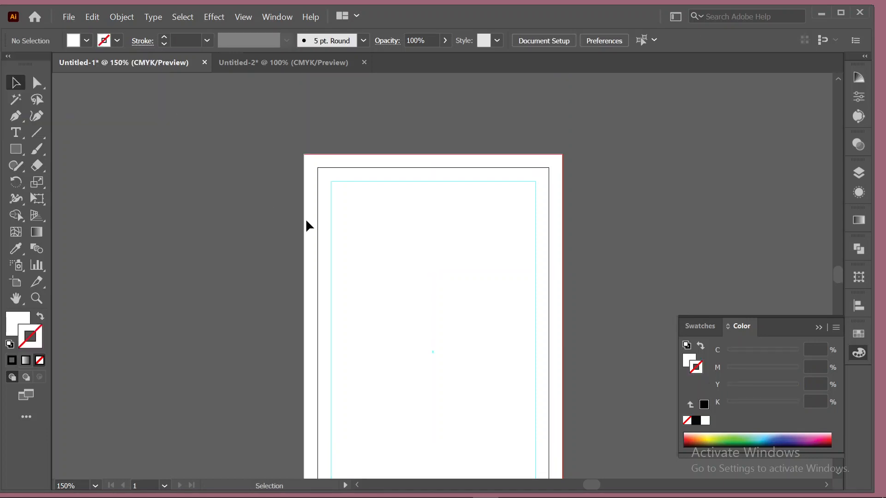
scroll(306, 222, "down", 2)
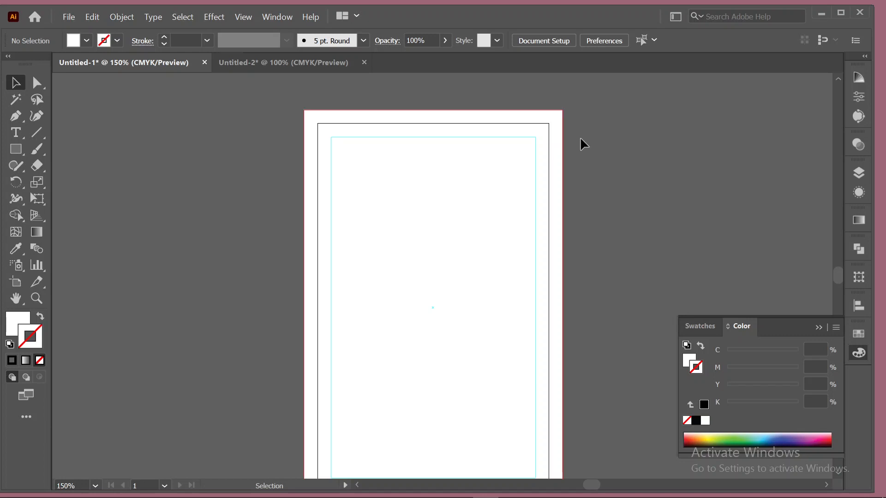
scroll(560, 145, "down", 1)
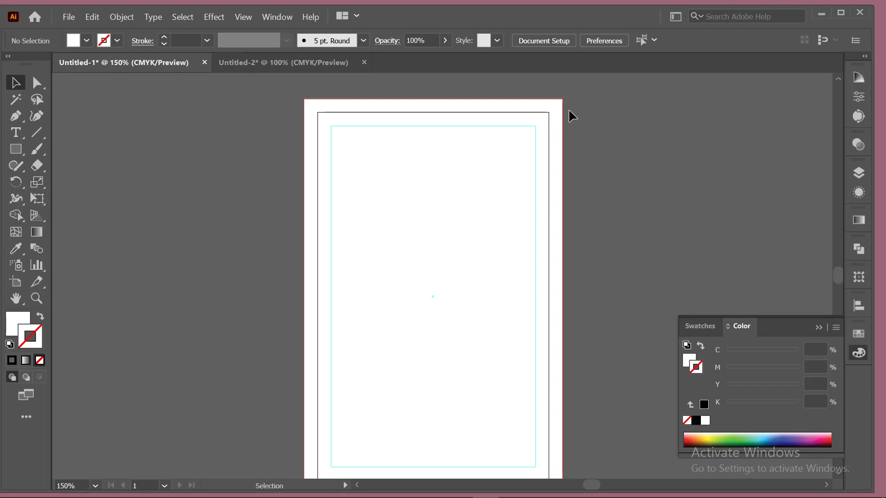
scroll(599, 206, "down", 1)
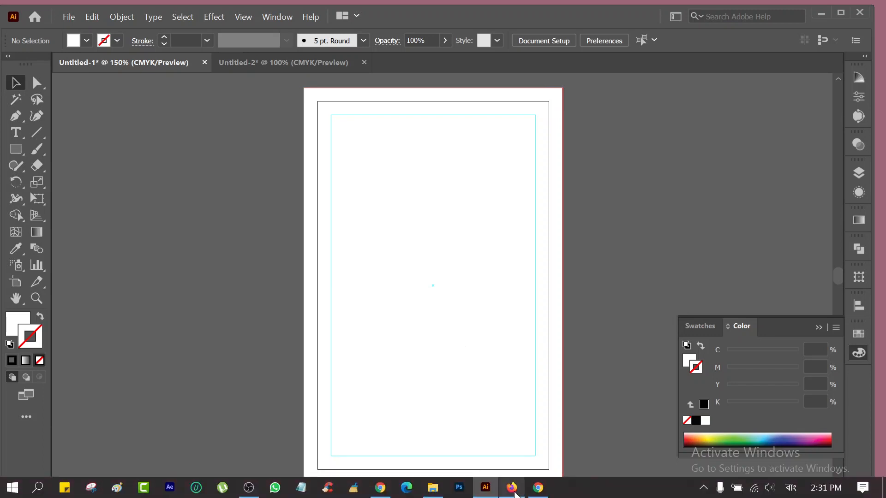
mouse_move(515, 493)
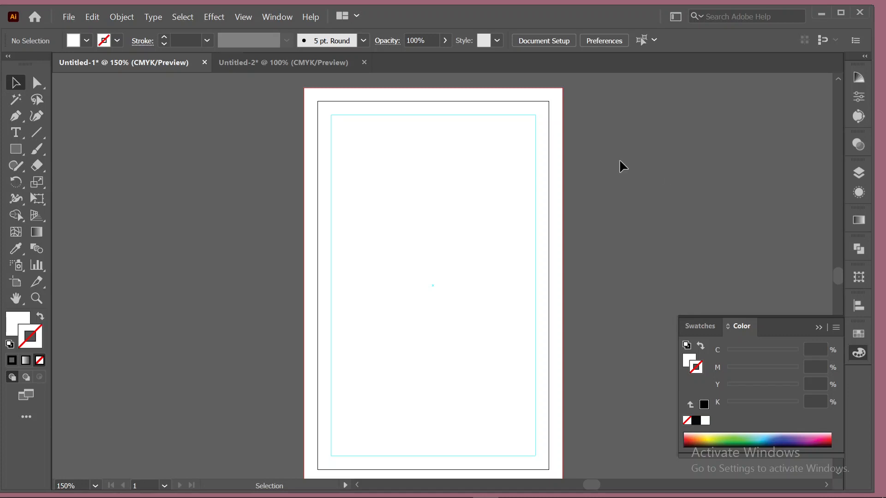
Open a new Firefox tab and switch the keyboard input language to English.
left_click(513, 492)
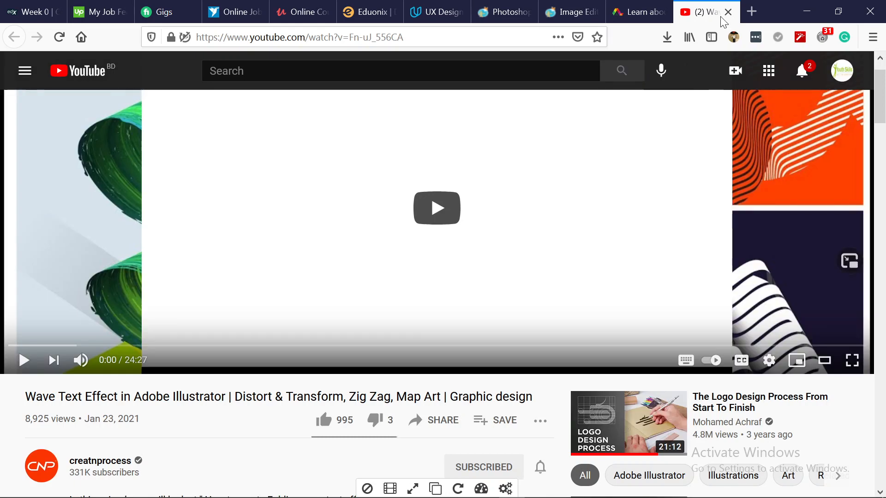
left_click(752, 11)
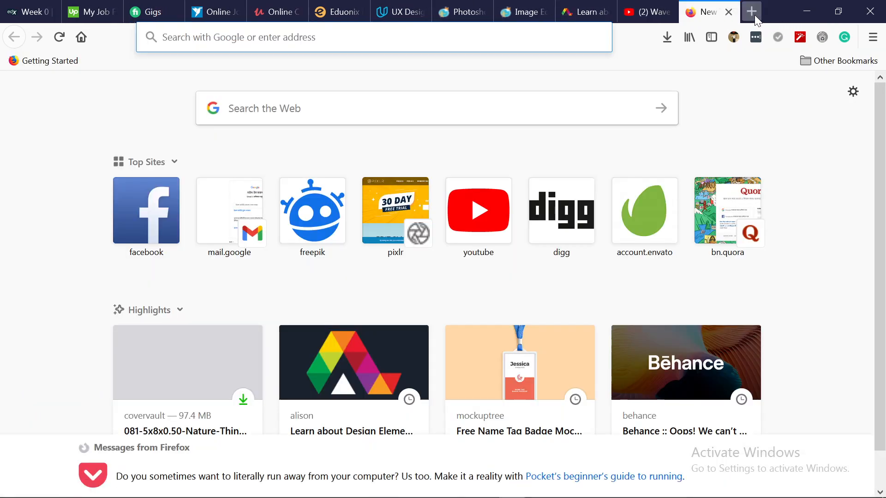
left_click(374, 37)
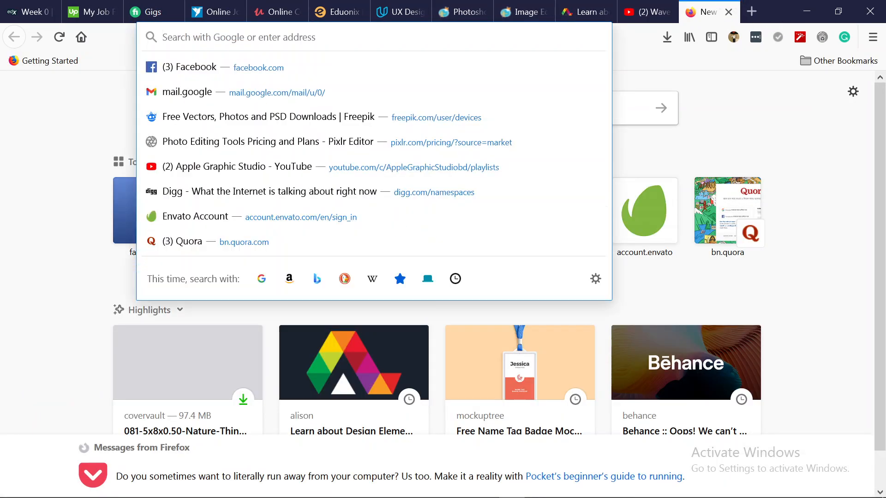
type("স")
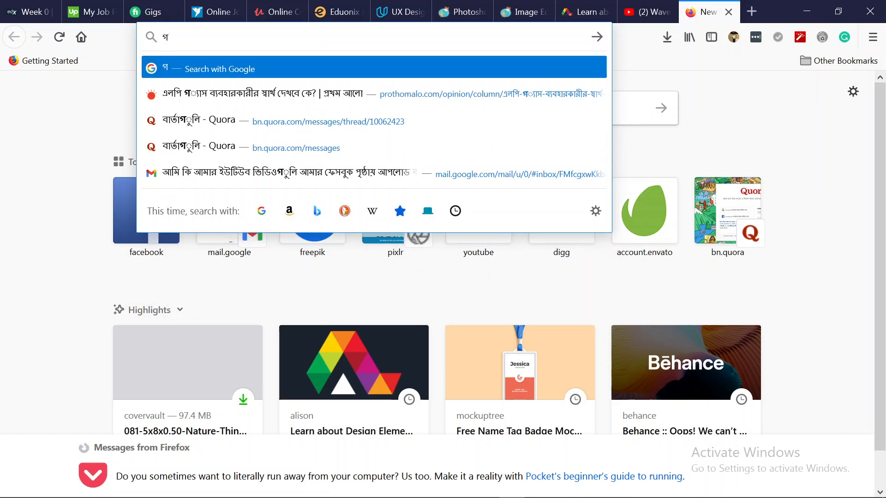
key("BackSpace")
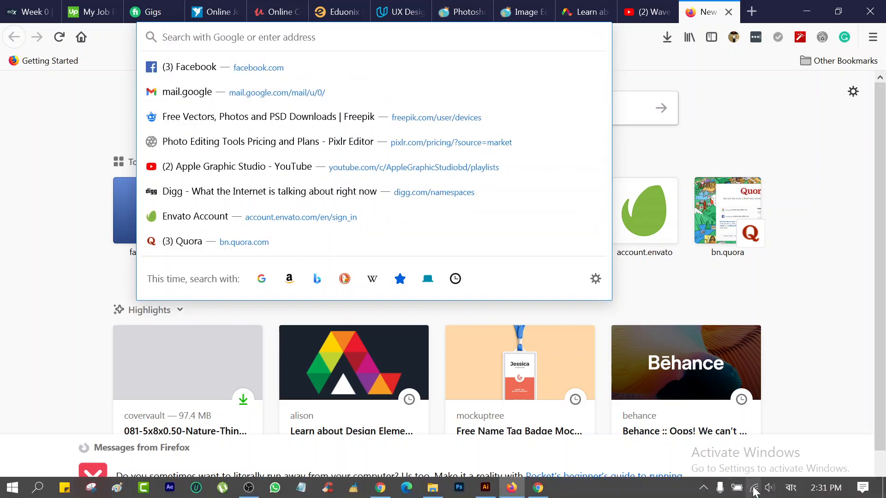
left_click(791, 494)
left_click(775, 377)
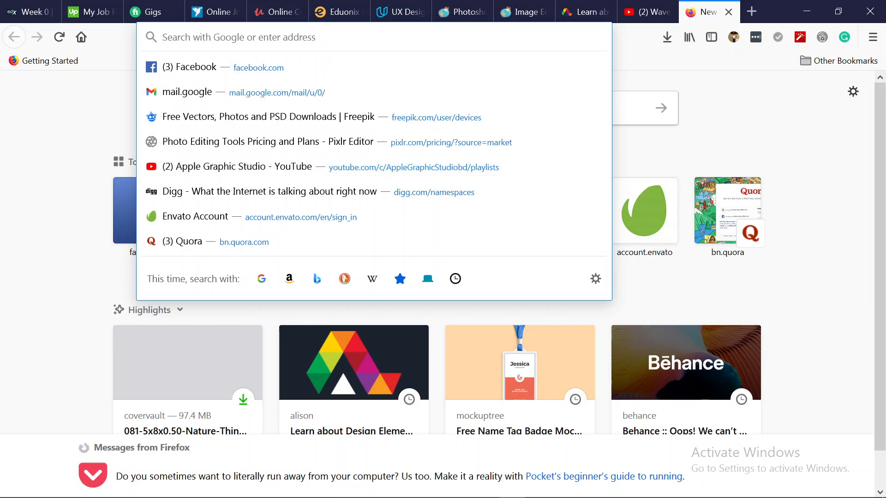
Search Google for 'id card' from the address bar.
type("is ac")
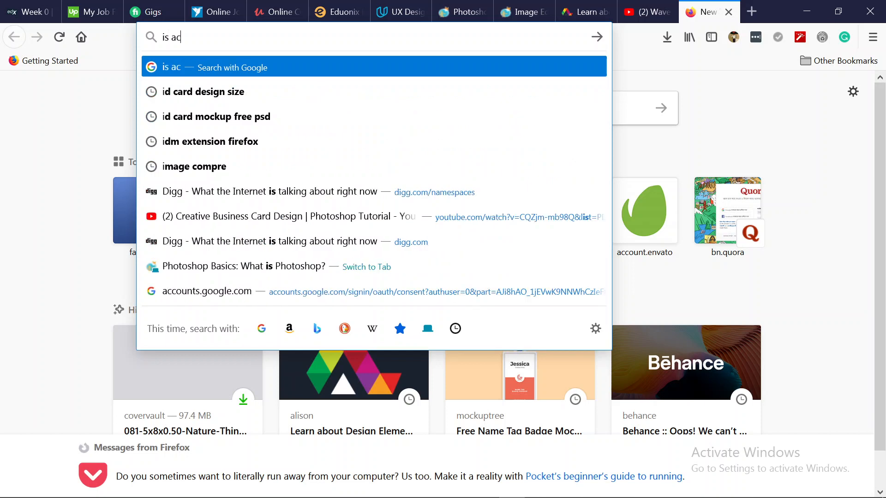
type("rd")
key("BackSpace")
key("BackSpace")
key("BackSpace")
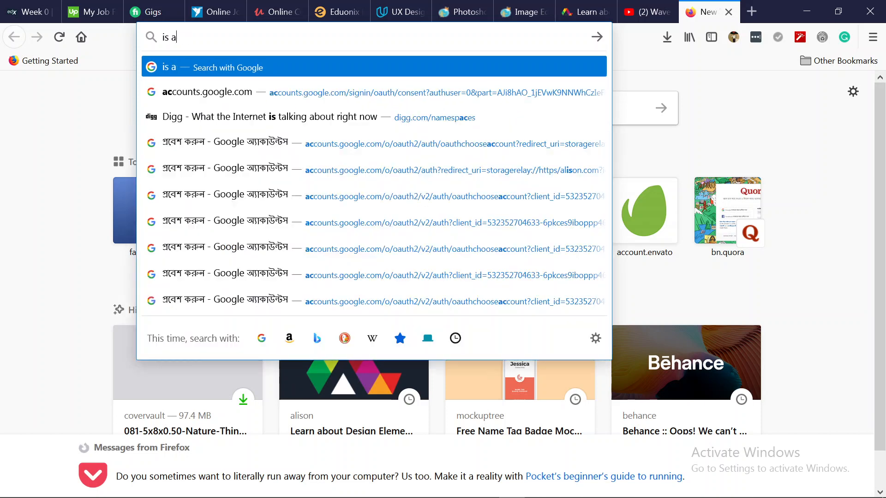
key("BackSpace")
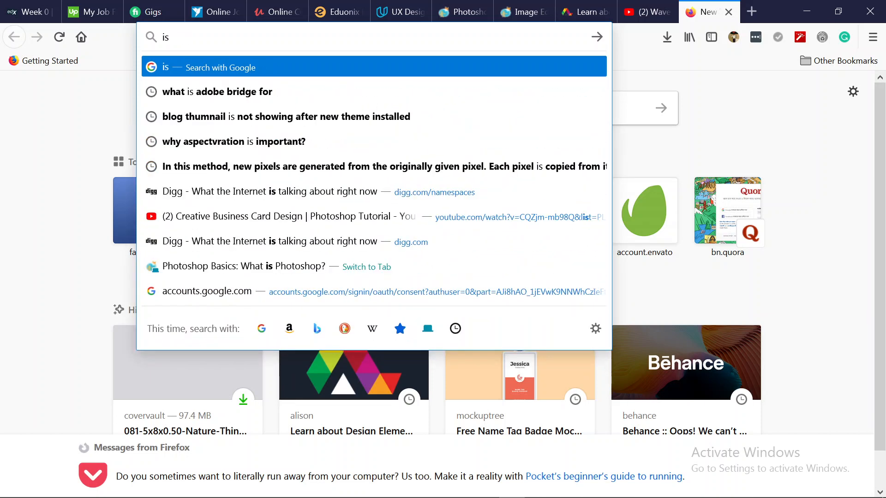
key("BackSpace")
type("d car")
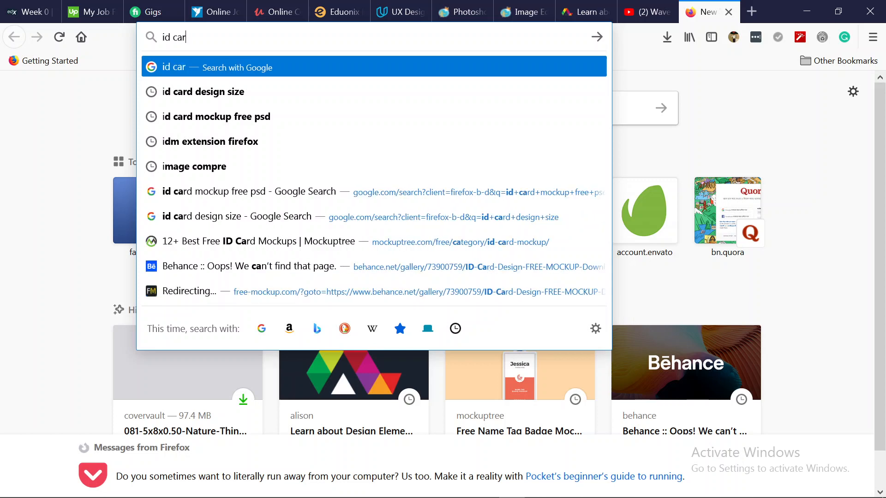
type("d")
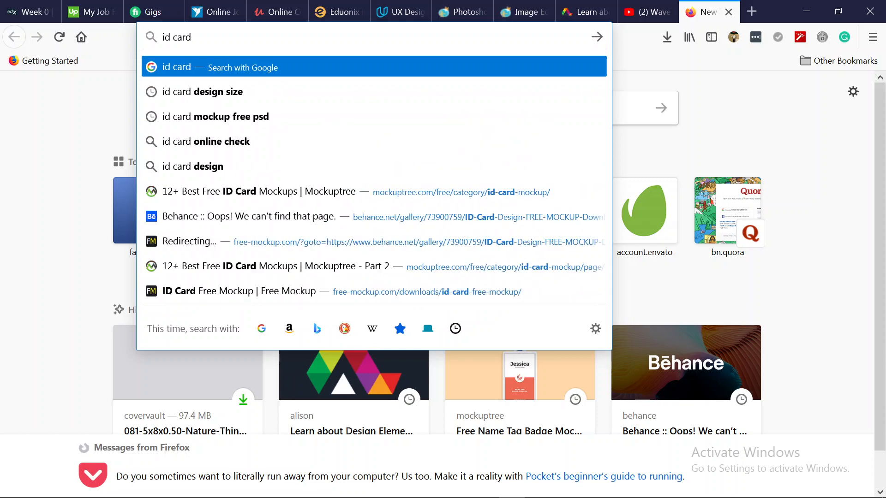
key("Return")
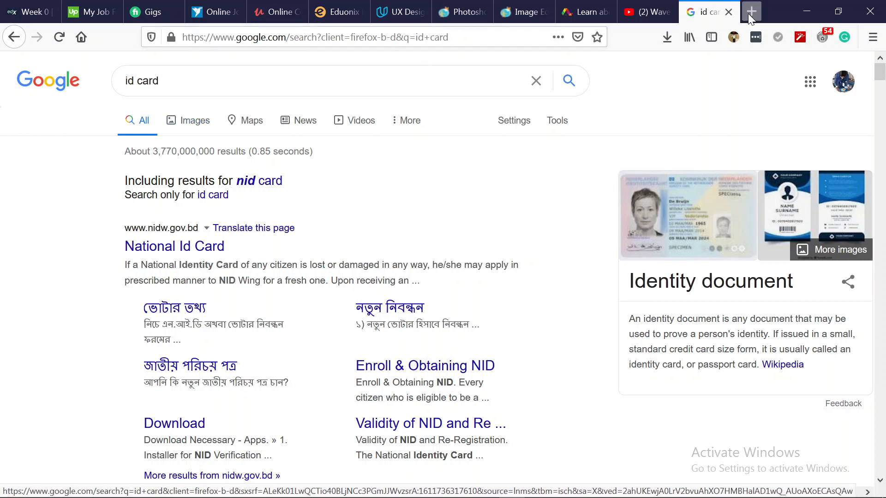
Open another new tab and enter 'best font for id card' in its search box.
key("ctrl+t")
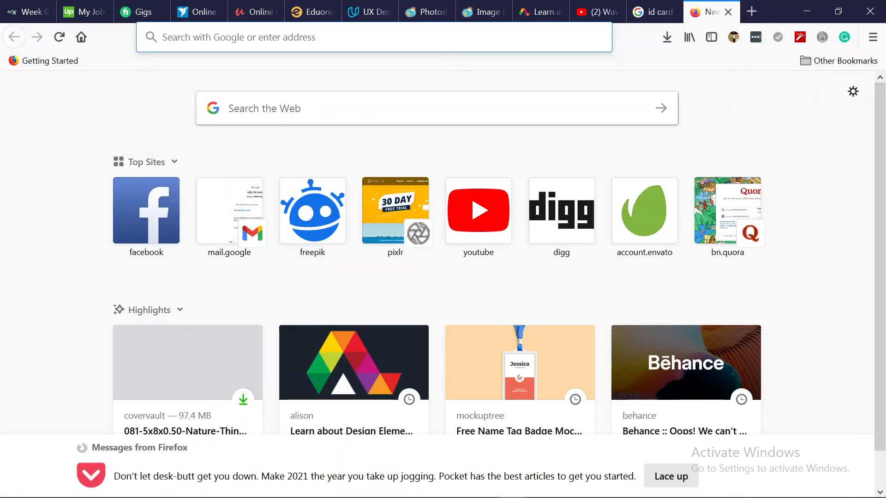
left_click(343, 97)
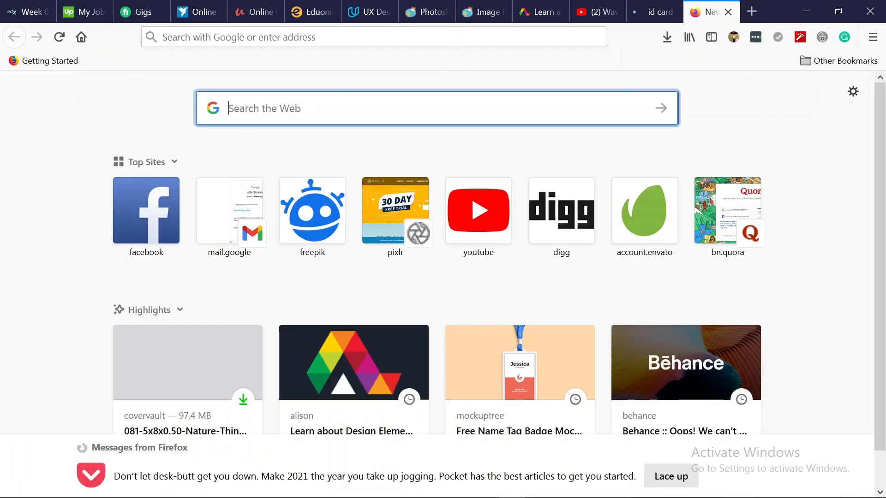
type("best")
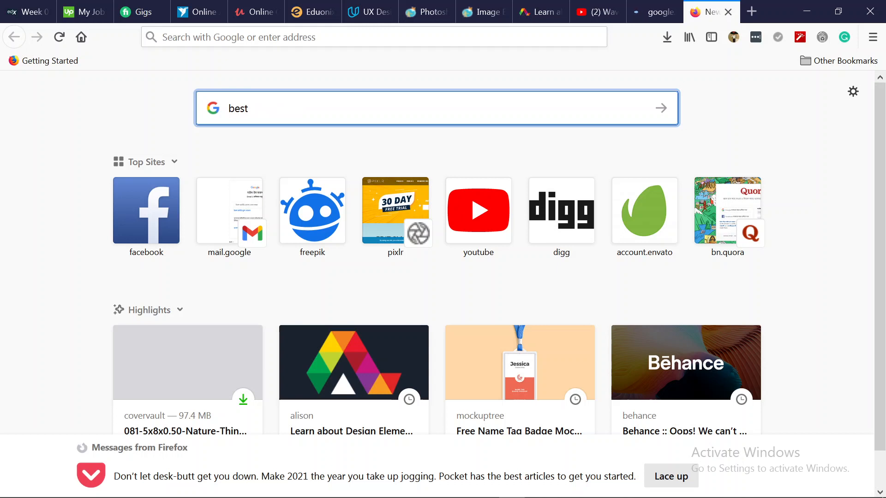
type(" font for id card")
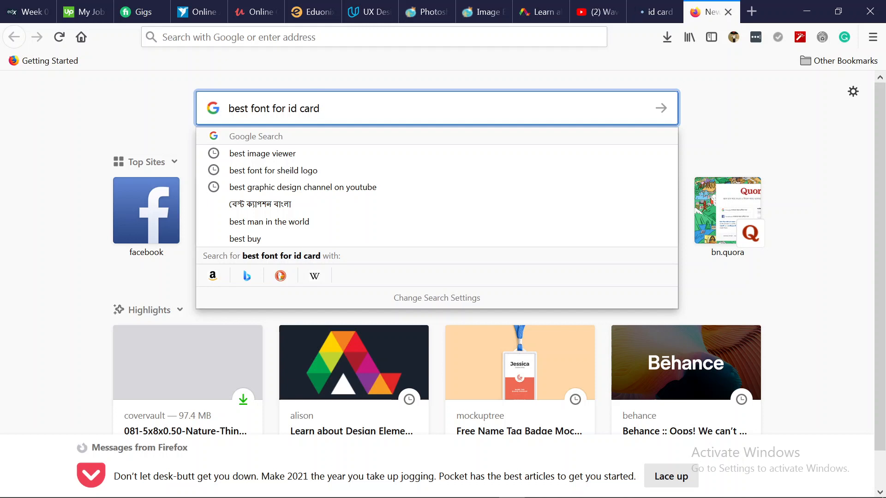
Run the 'best font for id card' search, then return to the id card image results tab.
key("Return")
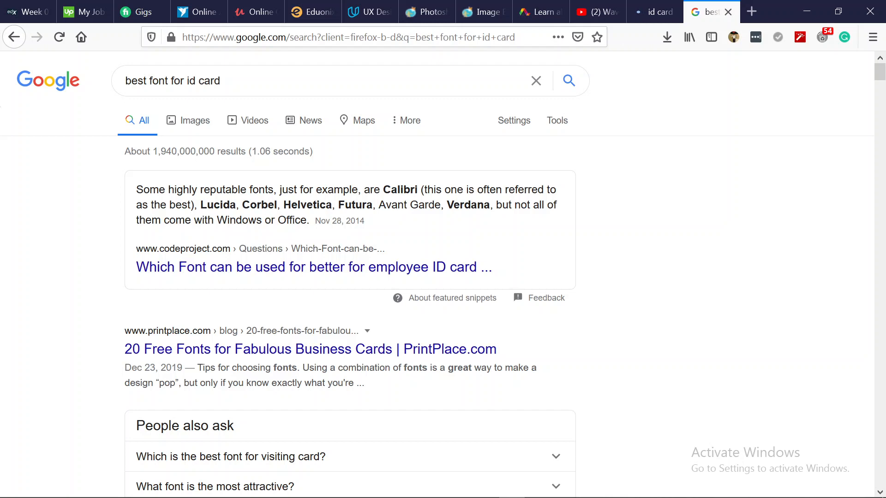
left_click(660, 12)
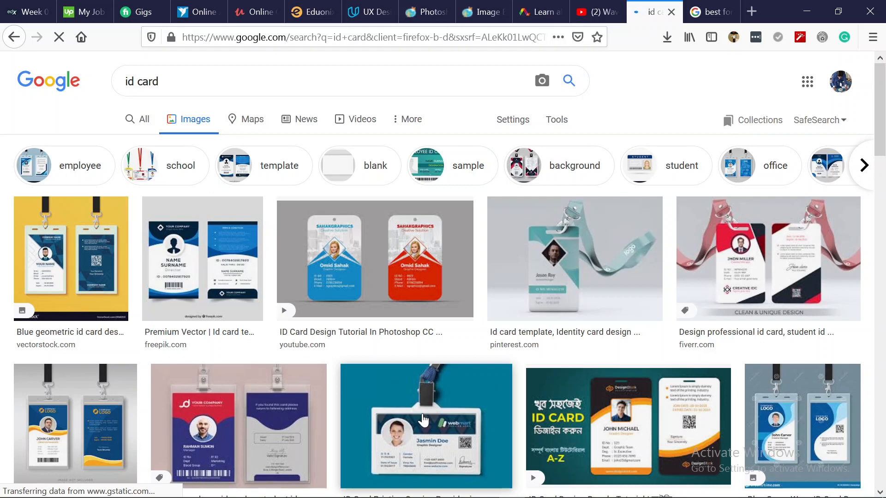
Browse the id card image results, then minimize Firefox to return to Illustrator.
scroll(423, 421, "down", 1)
scroll(429, 416, "down", 1)
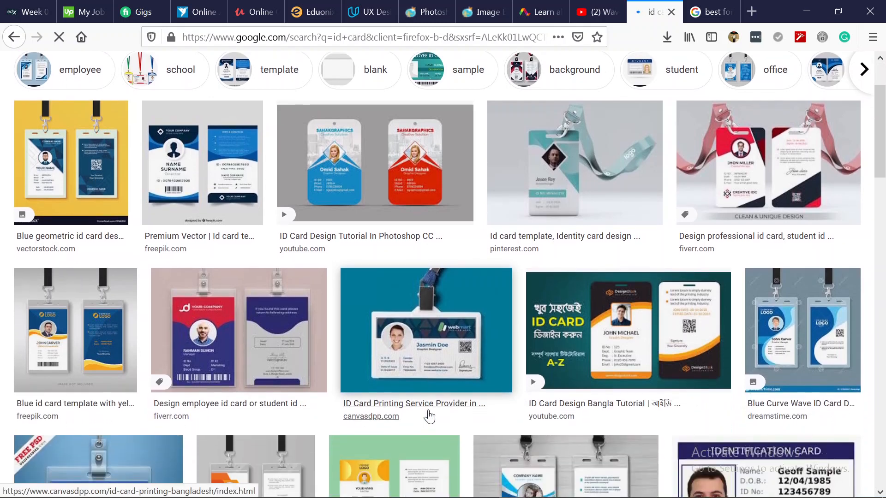
scroll(429, 417, "down", 1)
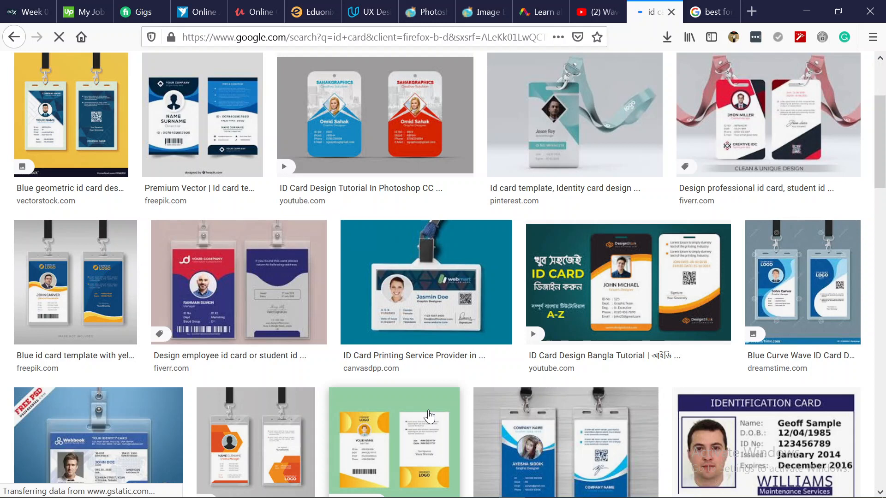
scroll(429, 417, "up", 2)
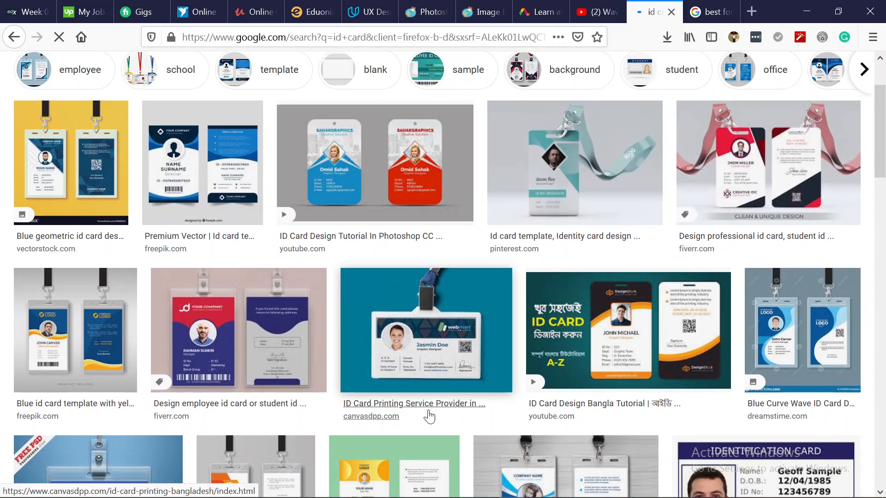
scroll(429, 417, "up", 2)
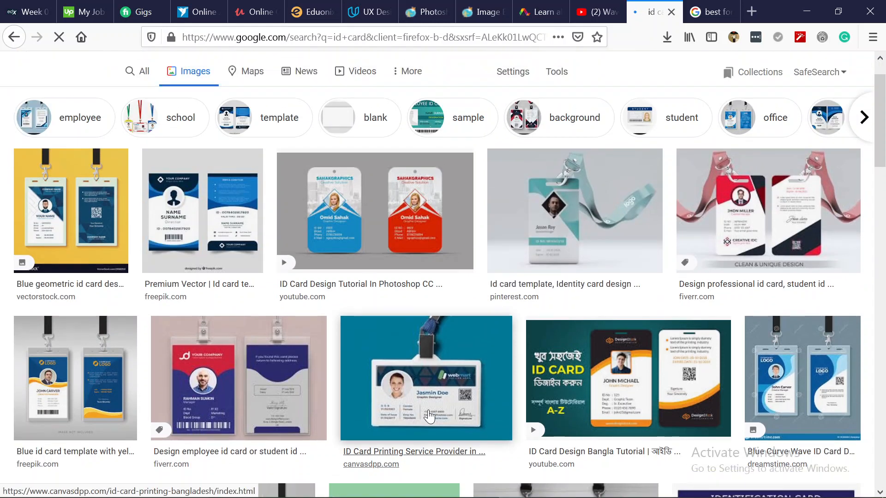
left_click(812, 13)
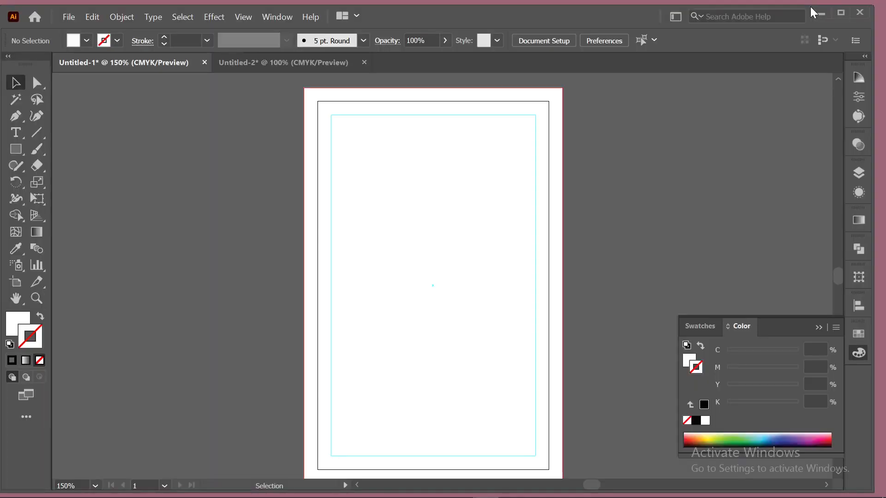
Select the background rectangle and float the Color Guide panel above Swatches.
left_click(305, 191)
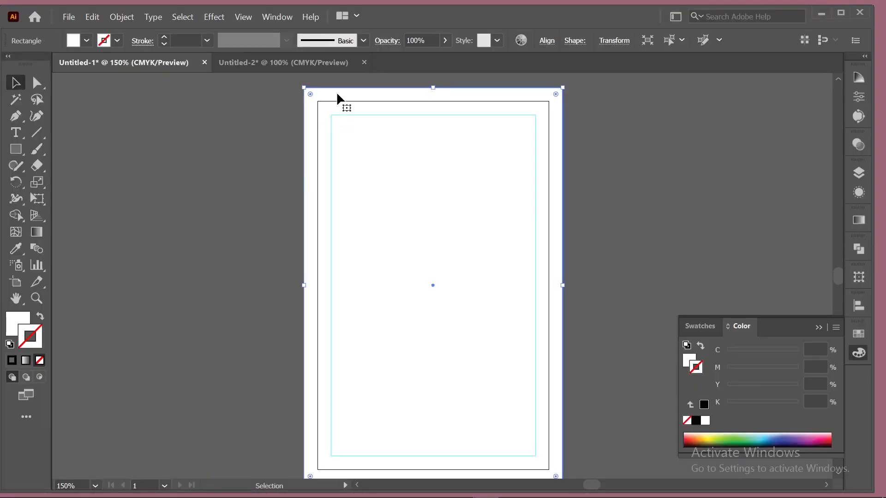
left_click(707, 328)
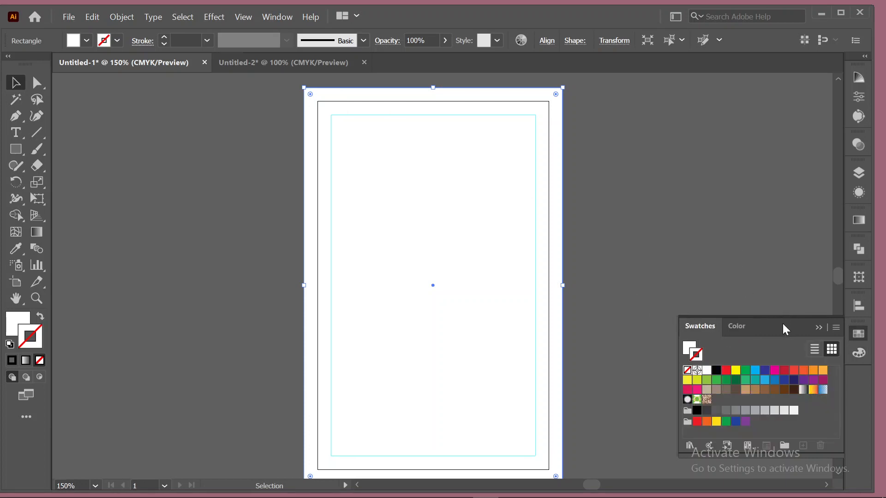
left_click(267, 18)
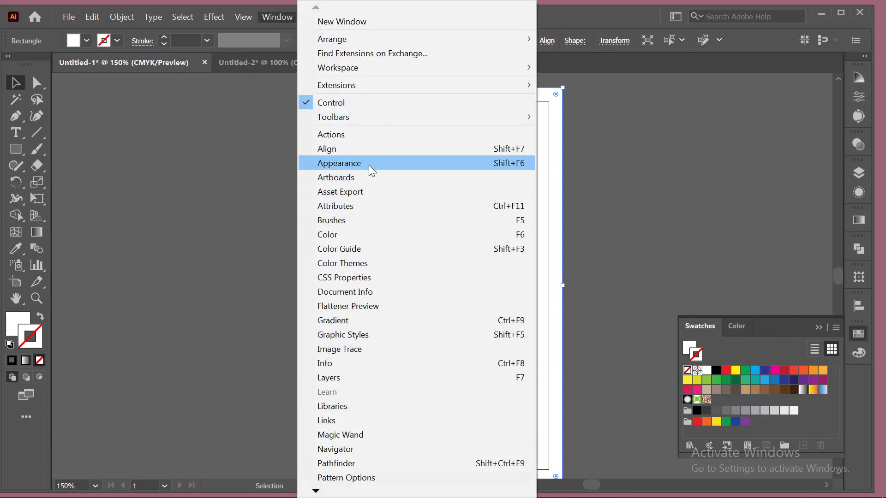
left_click(368, 249)
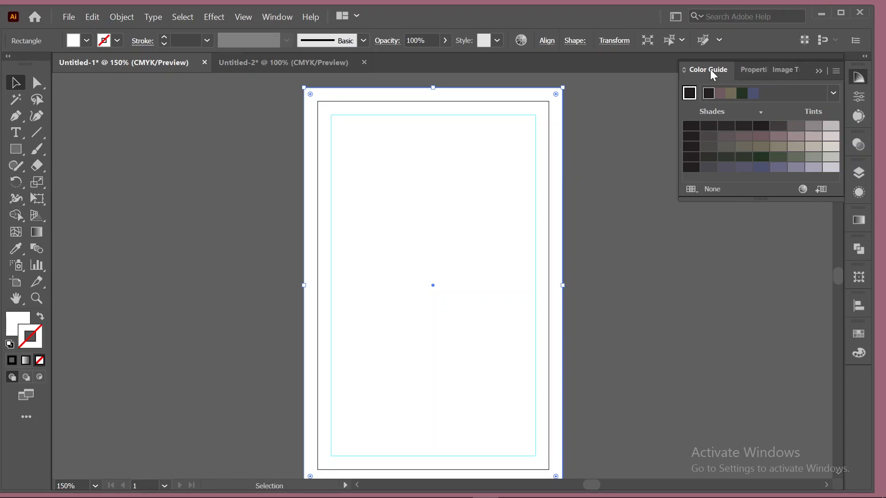
mouse_move(703, 70)
left_mouse_down()
mouse_move(703, 233)
mouse_move(712, 226)
left_mouse_up()
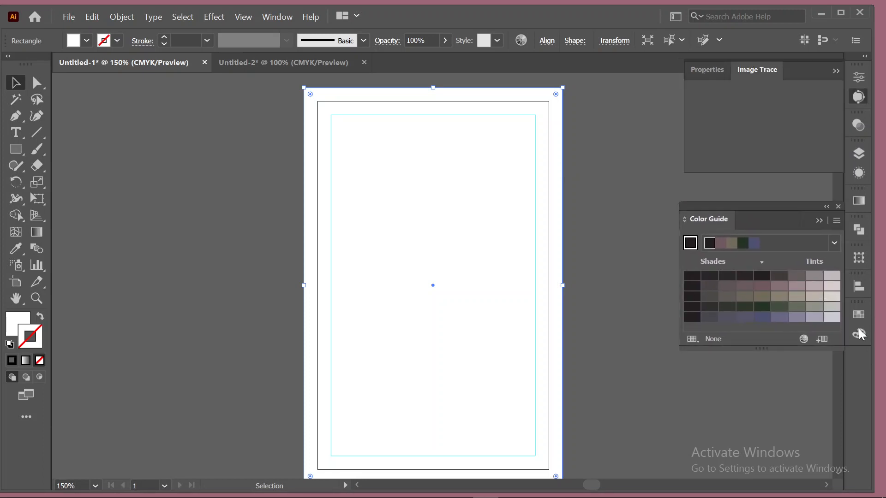
Close the Image Trace panel and give the rectangle a red 1 pt stroke from the swatches.
left_click(858, 330)
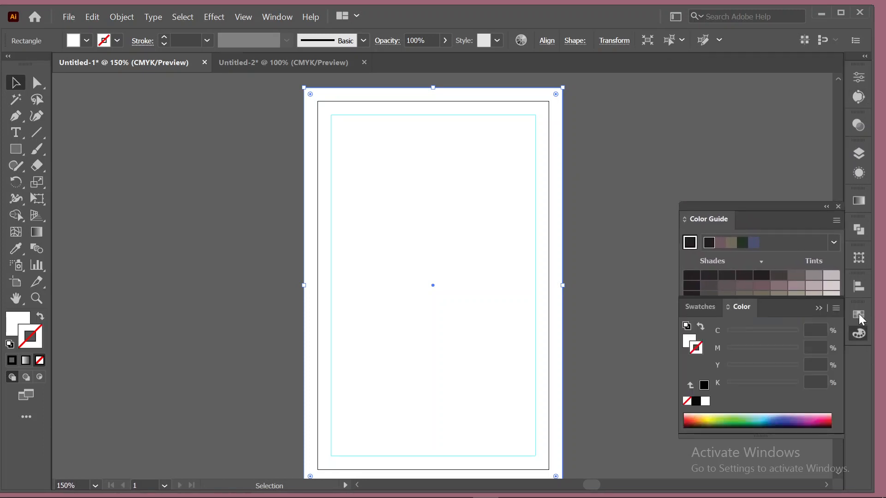
left_click(859, 316)
left_click(858, 314)
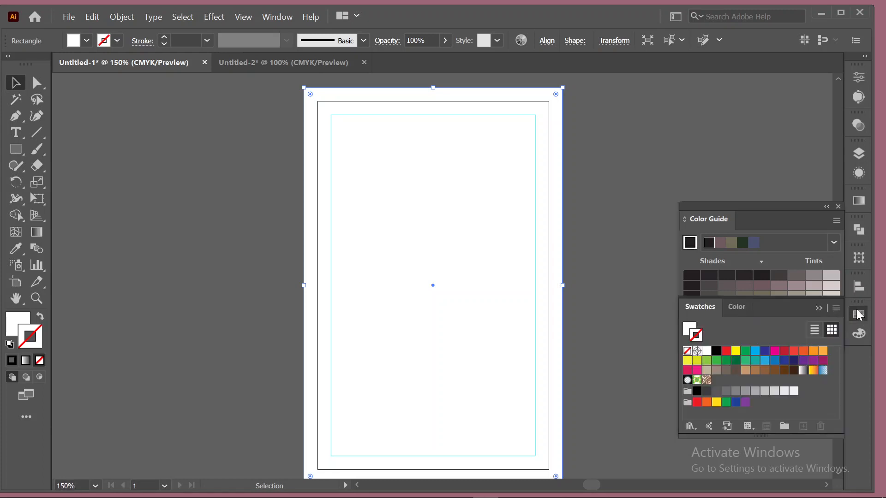
left_click(725, 353)
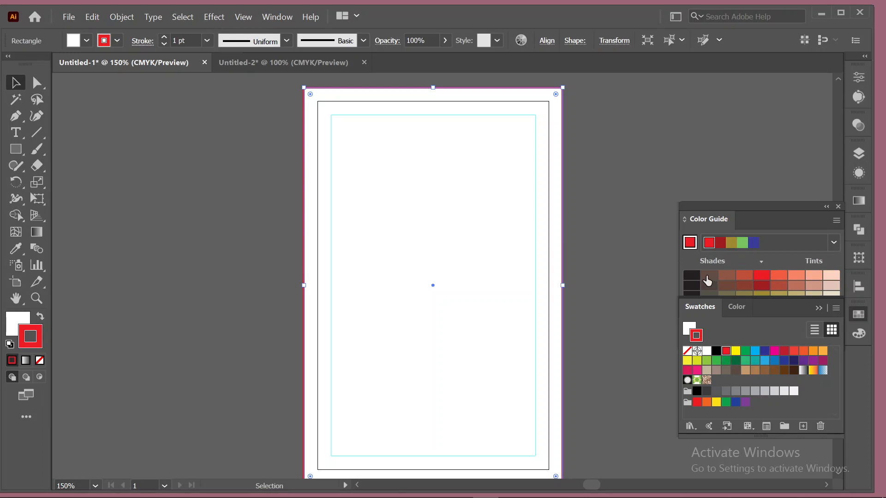
Move the Color Guide panel up and left so the Swatches panel stays visible.
left_click(743, 208)
left_click_drag(744, 208, 708, 105)
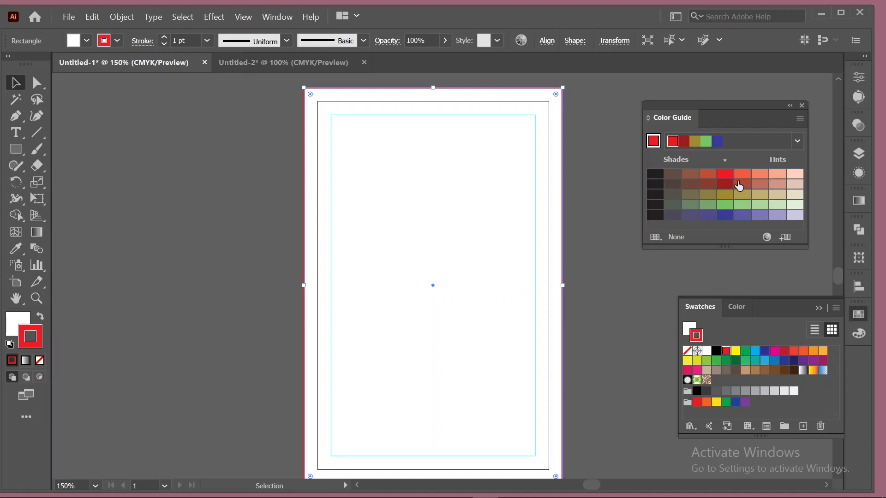
Fill the artboard rectangle solid red (C0 M100 Y100 K0) with no stroke, and show its CMYK values.
left_click(40, 317)
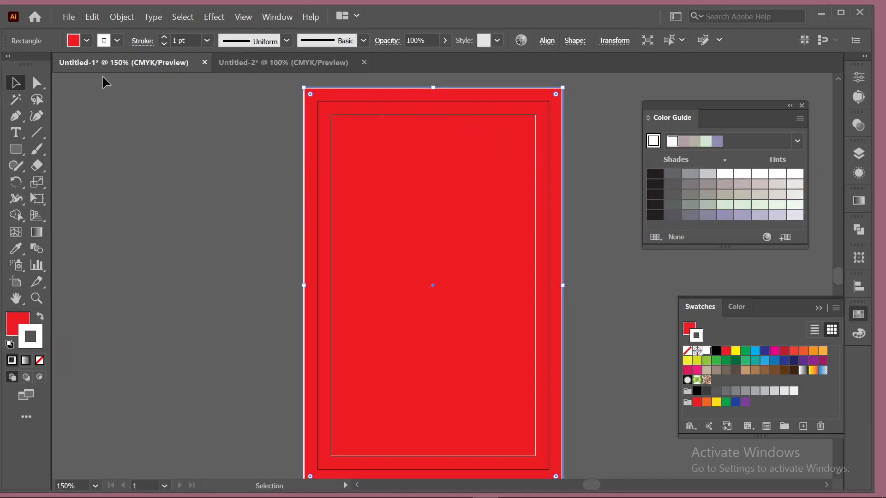
left_click(117, 40)
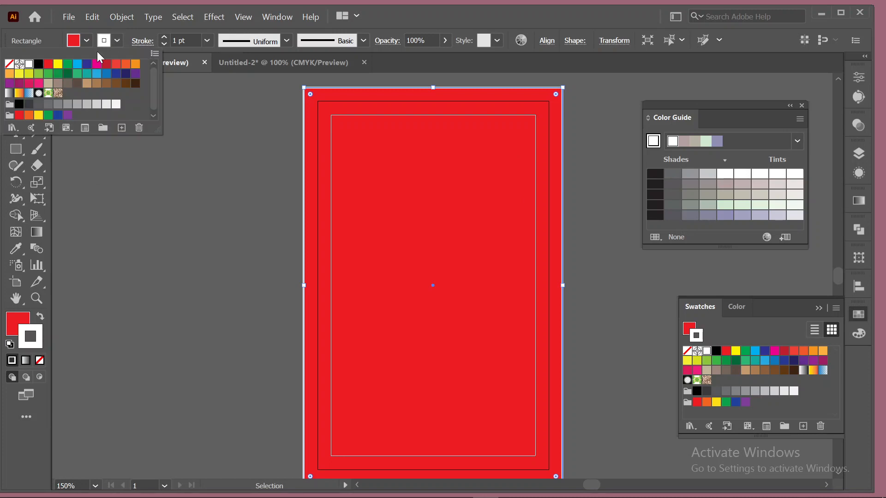
left_click(9, 65)
left_click(239, 98)
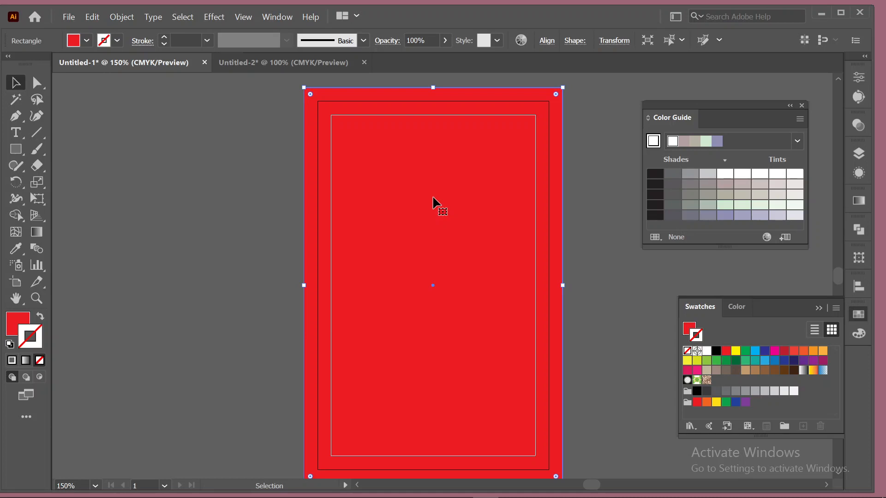
scroll(433, 198, "down", 2)
scroll(433, 198, "up", 3)
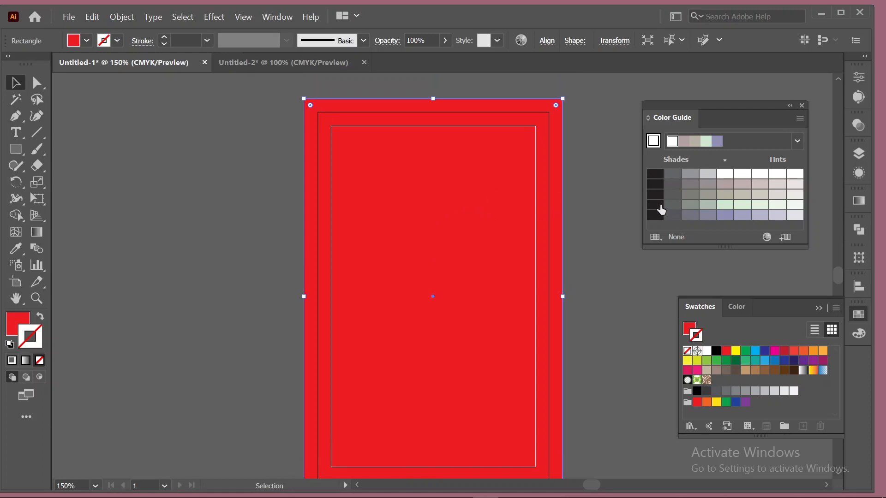
left_click(19, 326)
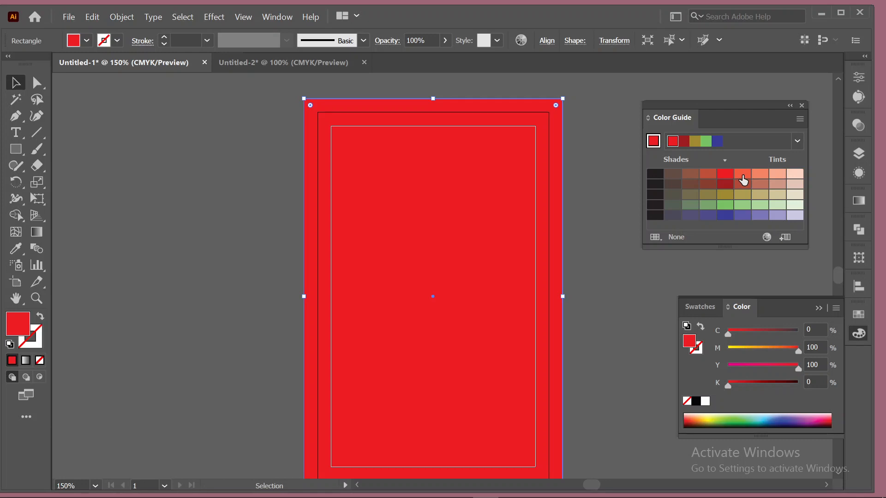
Draw a small square near the artboard's top-right corner.
left_click(16, 149)
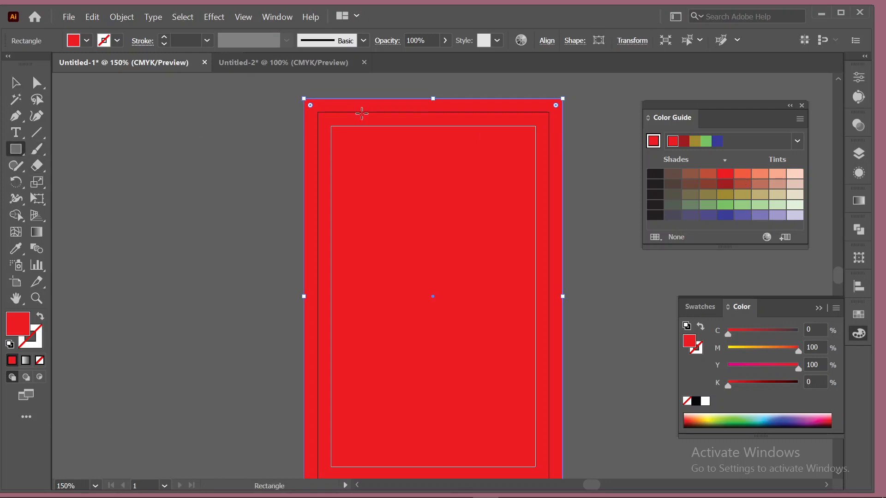
left_click_drag(451, 99, 562, 158)
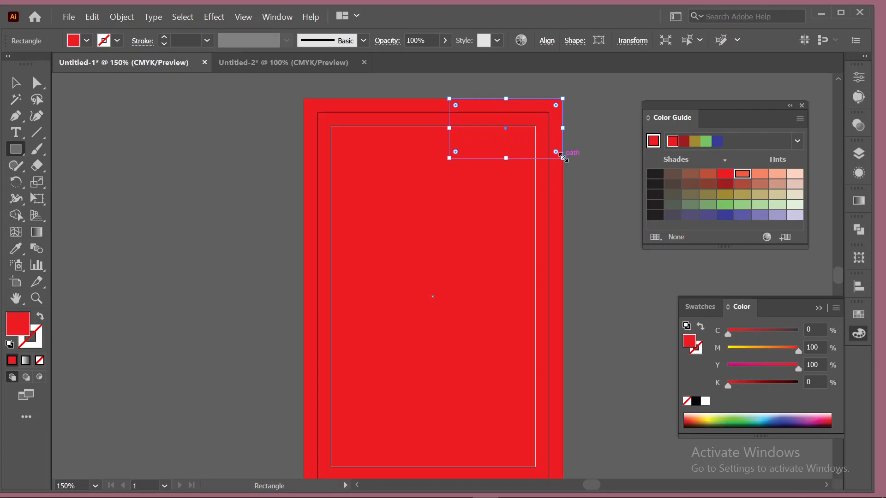
left_click(486, 126)
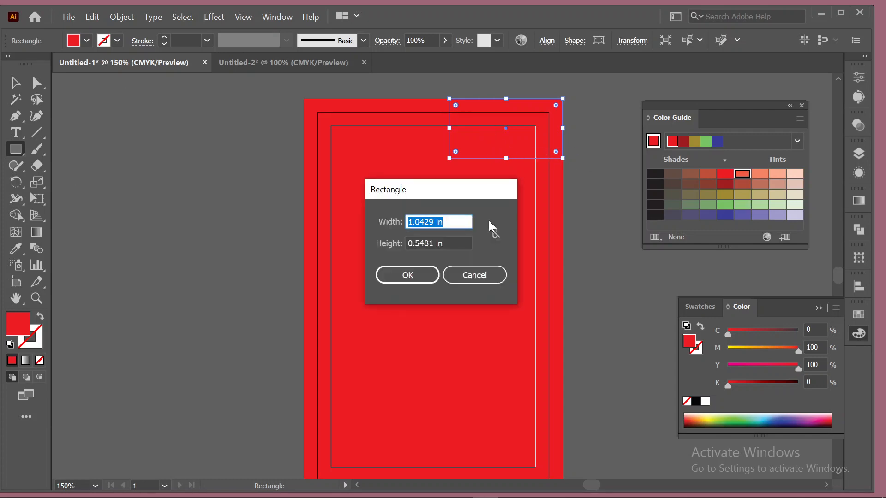
left_click(482, 276)
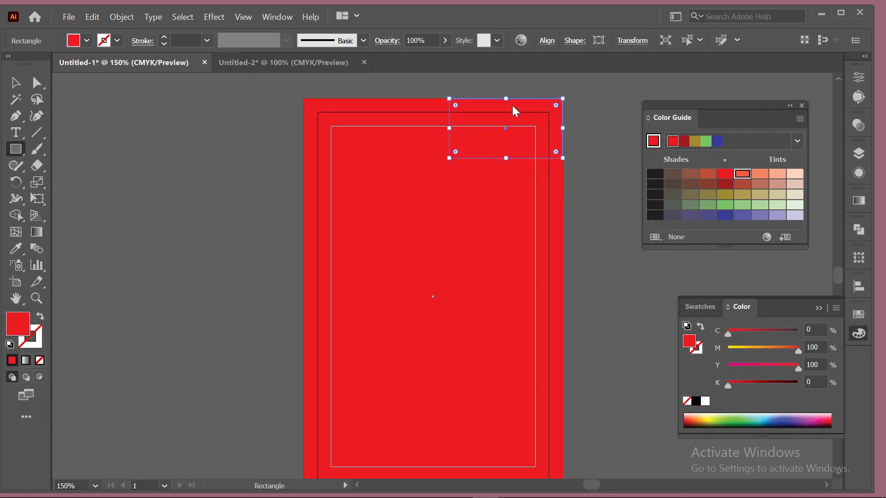
left_click_drag(512, 105, 594, 101)
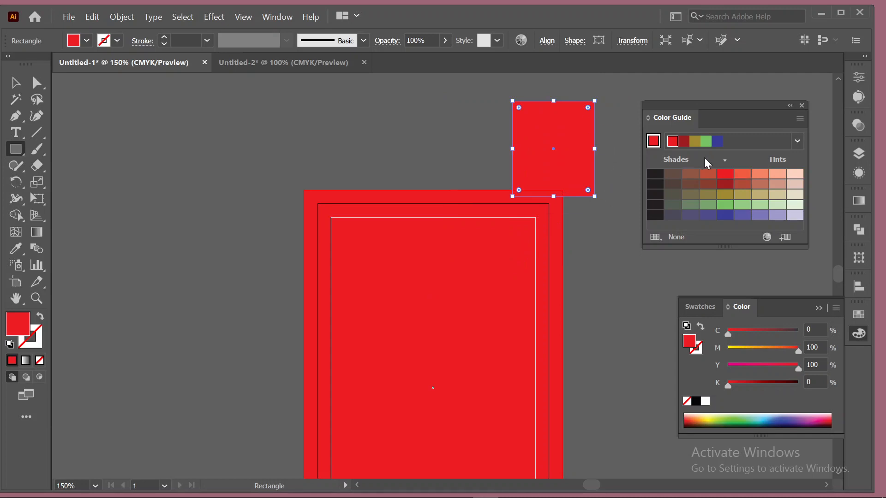
Fill the square with a pale peach tint, C0 M20 Y20 K0.
left_click(742, 175)
scroll(598, 231, "down", 2)
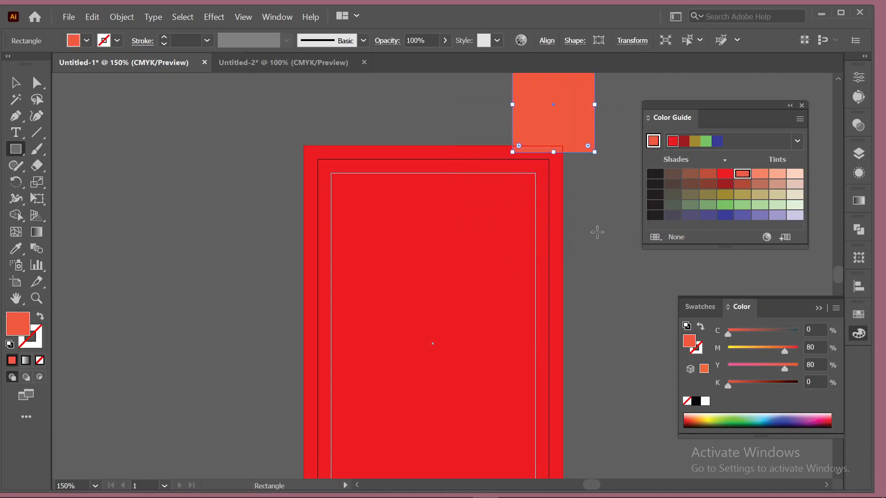
left_click(760, 174)
left_click(777, 174)
left_click(796, 176)
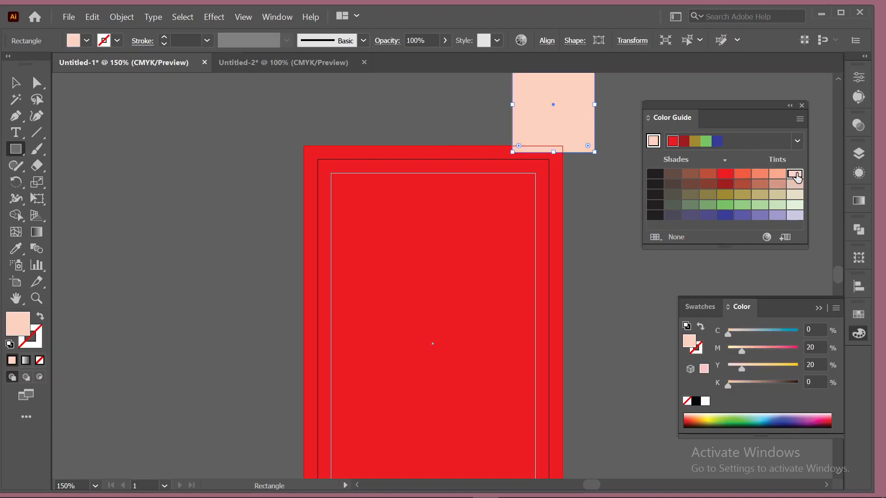
Move the pale square to the card's upper centre, delete it, and view the whole card at 100%.
left_click(15, 83)
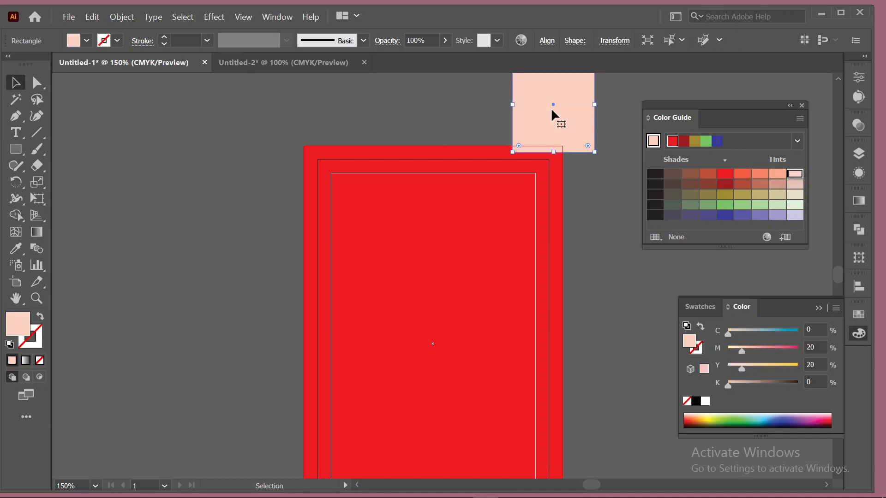
left_click_drag(554, 112, 536, 137)
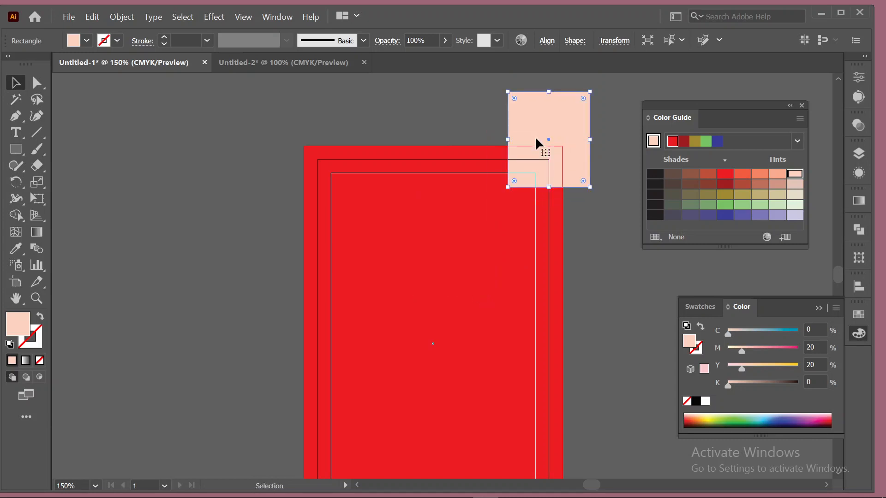
key("Delete")
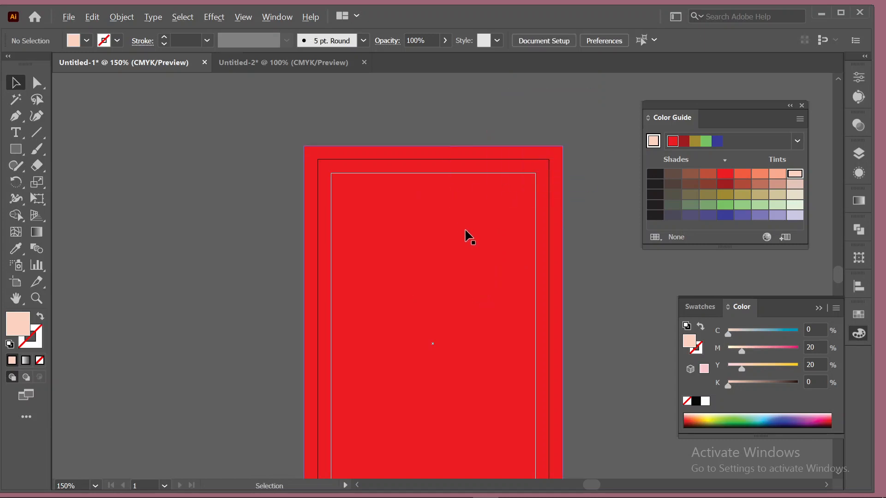
key("ctrl+minus")
left_click_drag(415, 286, 349, 224)
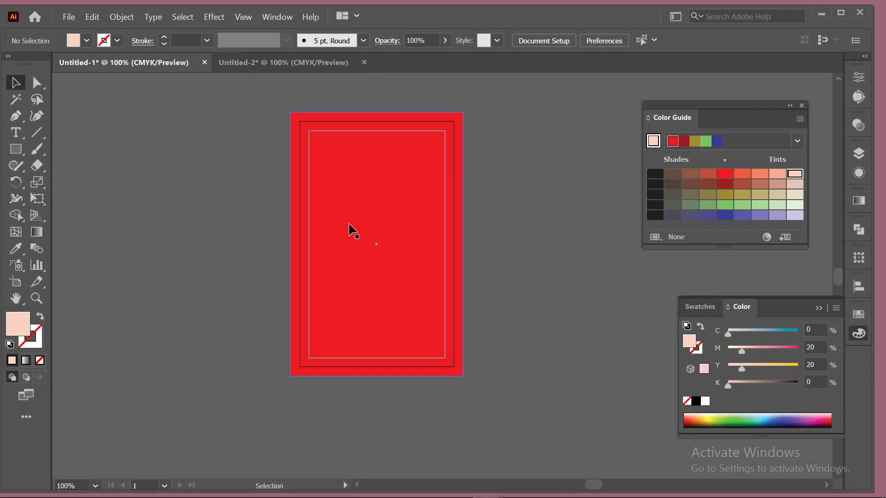
Draw a test square mid-card and try orange and yellow swatch fills on it.
left_click(16, 149)
left_click_drag(348, 202, 411, 265)
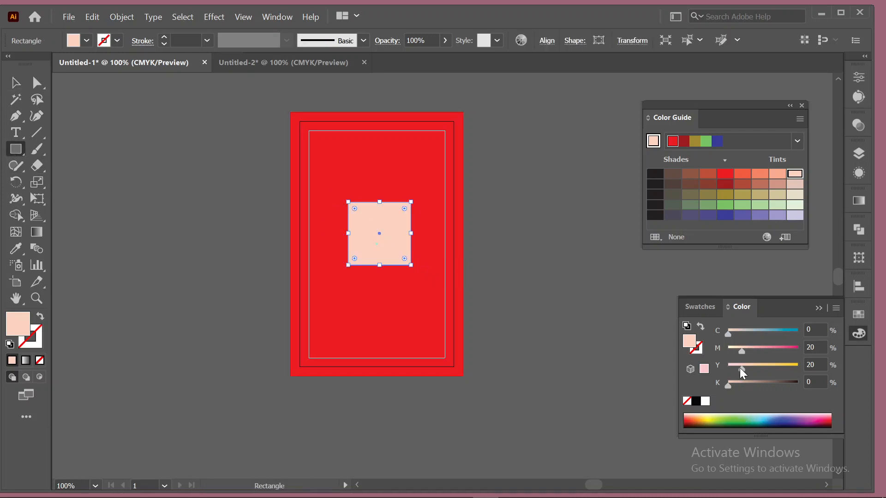
left_click(704, 309)
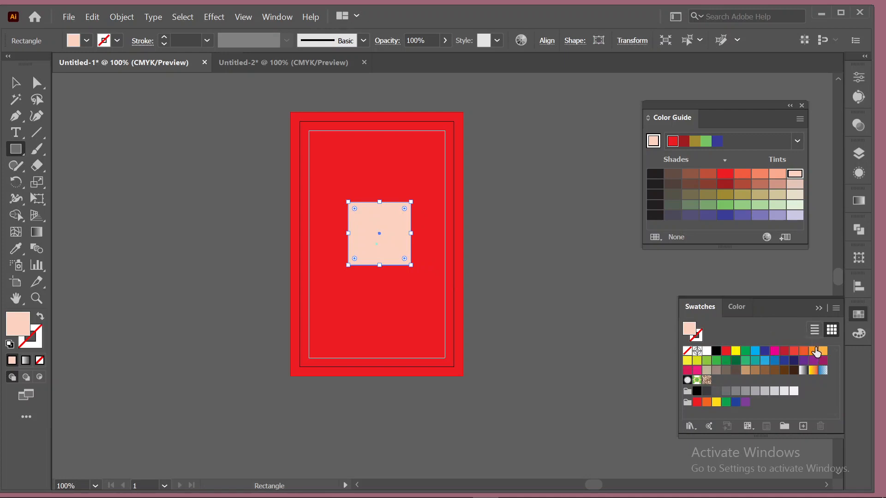
left_click(824, 351)
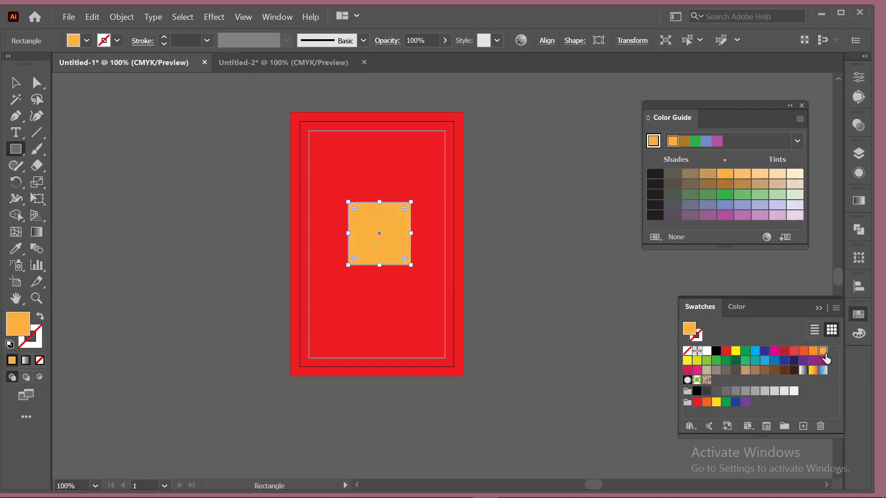
left_click(687, 361)
left_click(824, 352)
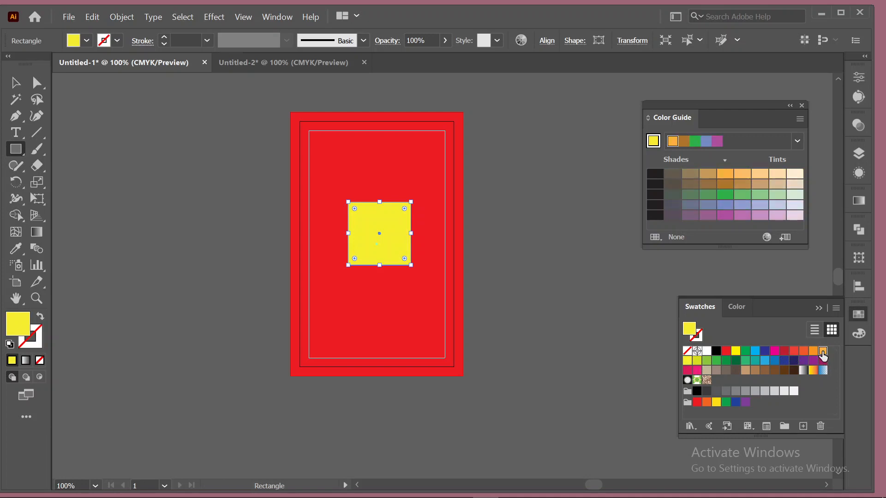
Recolour the test square a deeper golden yellow, then delete it.
left_click(15, 83)
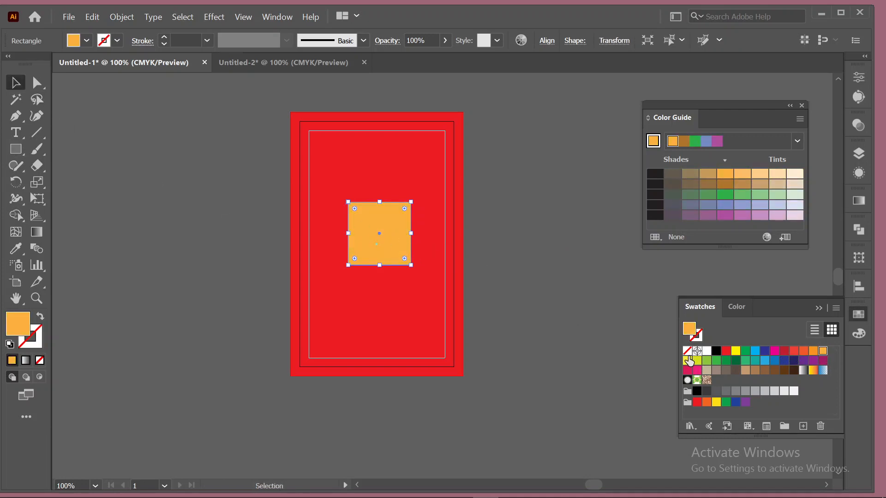
left_click(689, 361)
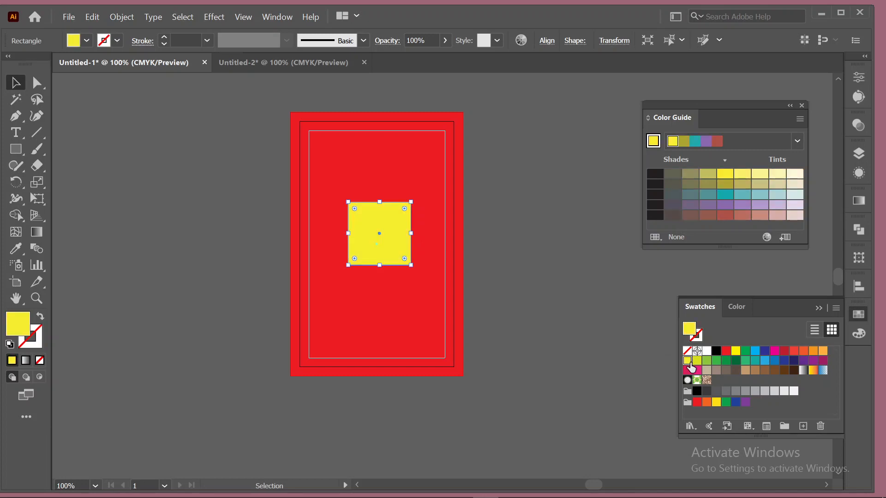
left_click(716, 401)
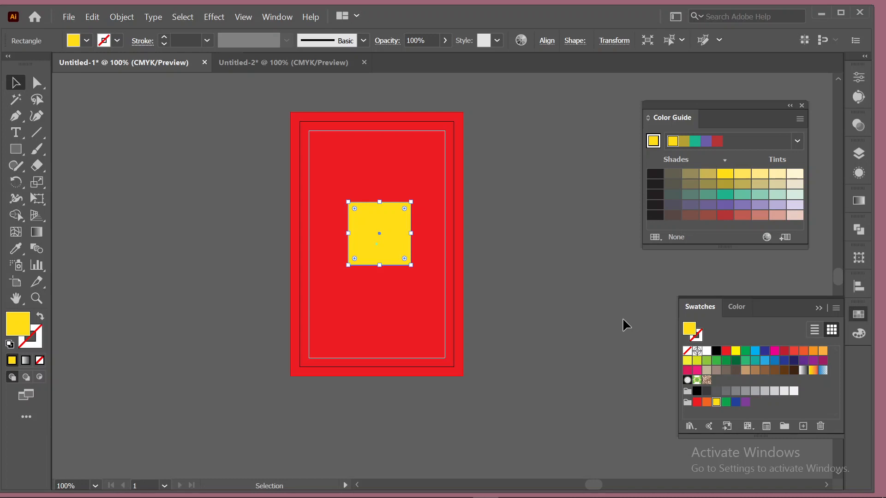
key("Delete")
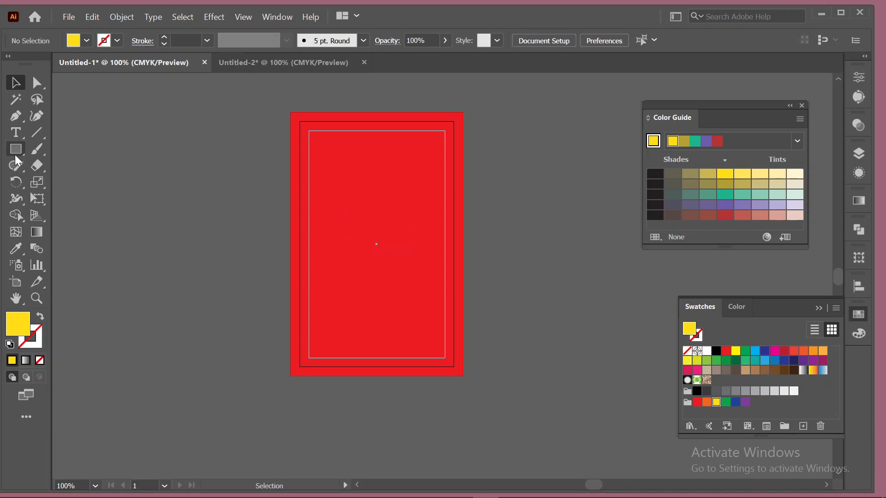
left_click_drag(15, 157, 56, 182)
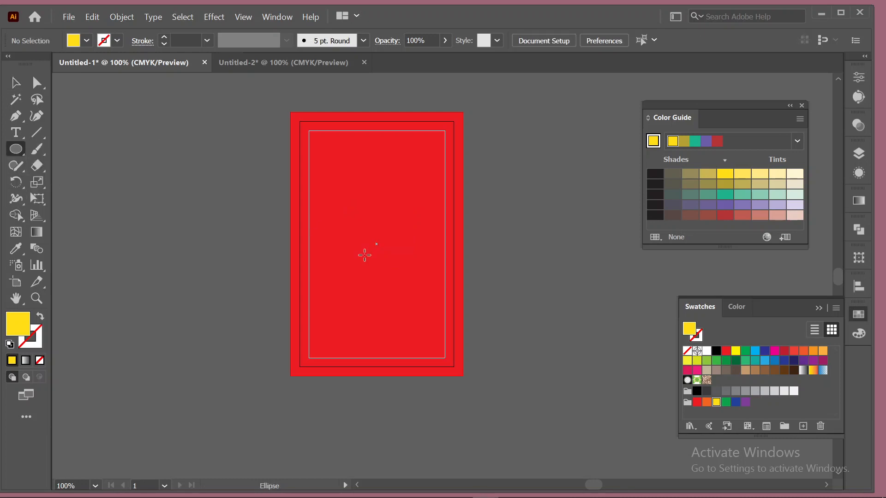
Draw a yellow ellipse, reshape it into a large circle, and move it over the card's lower half.
mouse_move(366, 267)
left_mouse_down()
mouse_move(463, 437)
mouse_move(474, 441)
mouse_move(458, 394)
mouse_move(534, 444)
mouse_move(530, 462)
mouse_move(511, 361)
mouse_move(494, 358)
left_mouse_up()
scroll(595, 364, "up", 3)
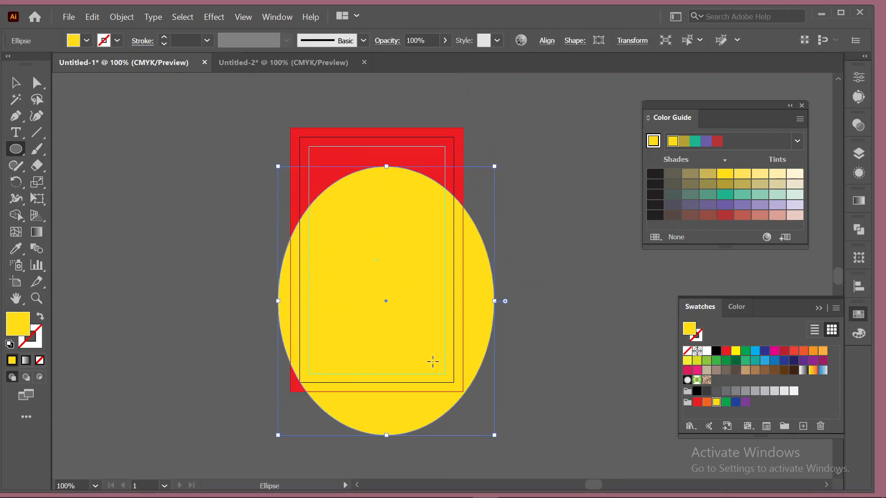
left_click_drag(495, 301, 514, 301)
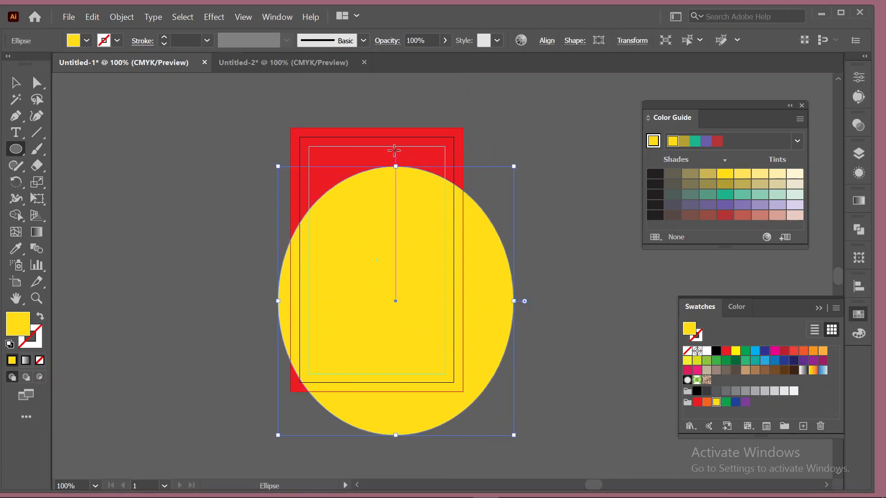
left_click_drag(396, 166, 393, 196)
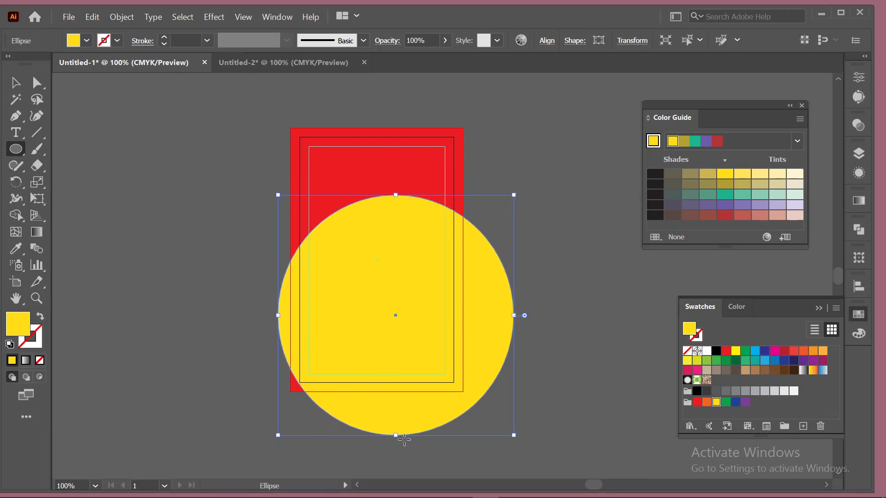
left_click_drag(516, 436, 526, 448)
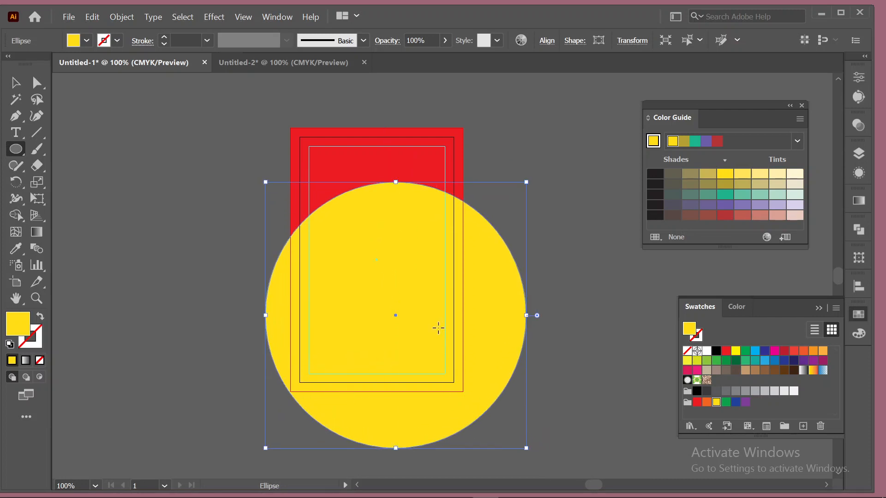
left_click(15, 83)
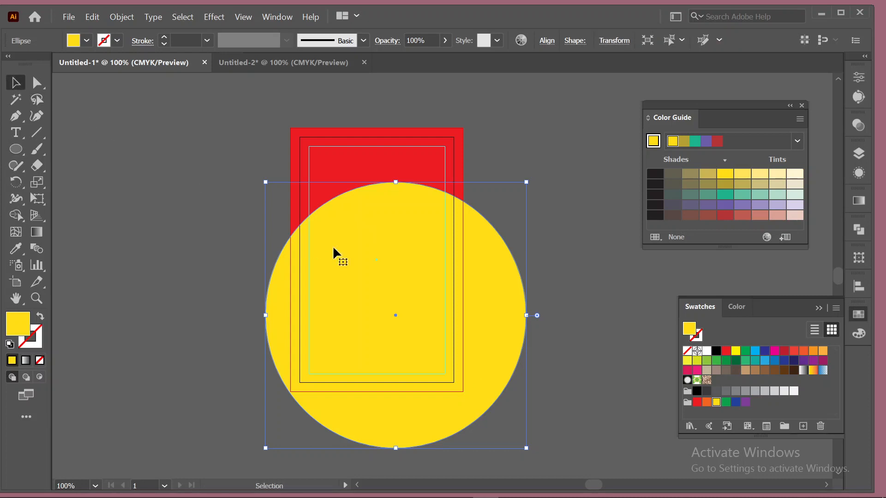
mouse_move(362, 252)
left_mouse_down()
mouse_move(359, 283)
mouse_move(364, 260)
mouse_move(352, 257)
mouse_move(357, 266)
left_mouse_up()
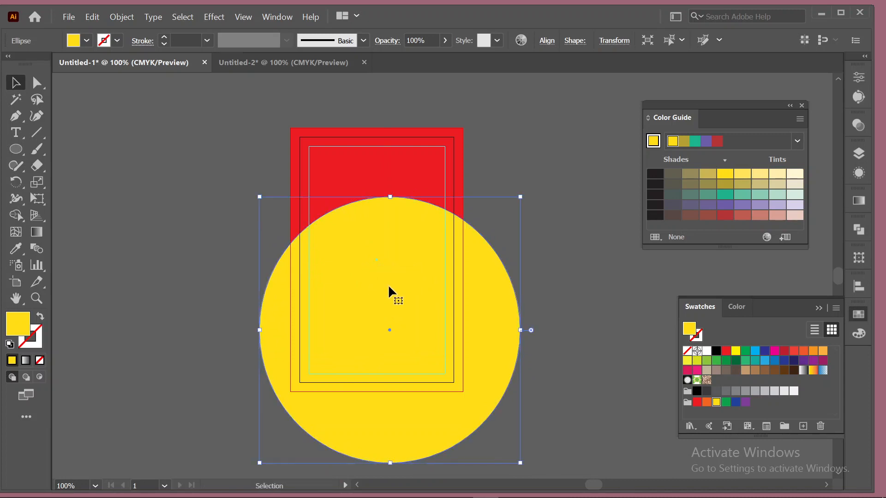
Fill the circle white and make an overlapping copy 0.13 in below it.
left_click(707, 351)
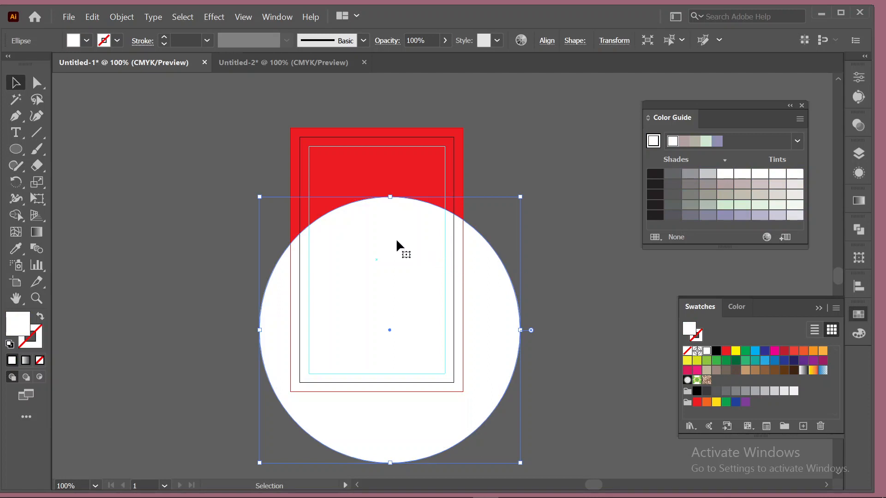
left_click_drag(397, 241, 396, 245)
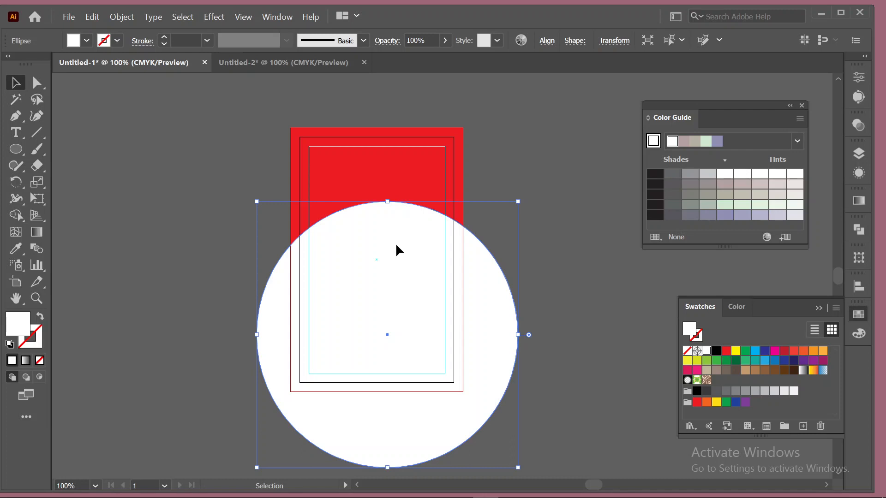
left_click_drag(398, 246, 398, 260)
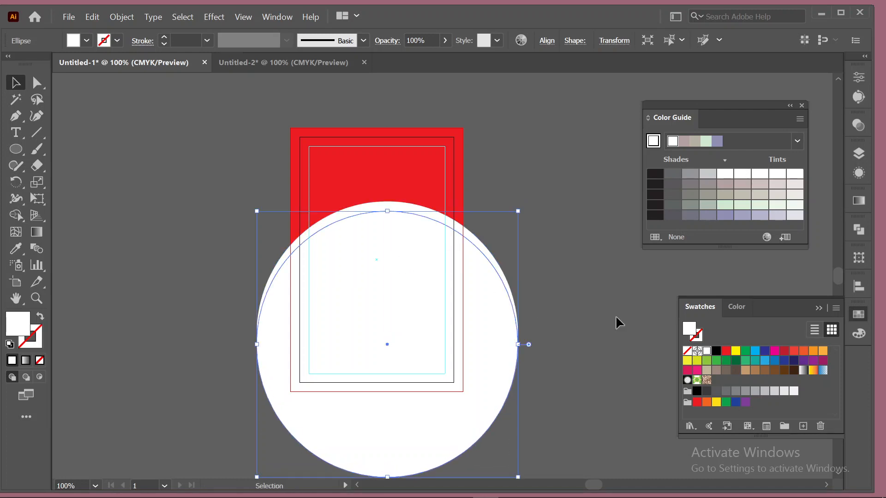
Fill the upper circle with orange so it shows behind the white circle.
left_click(409, 204)
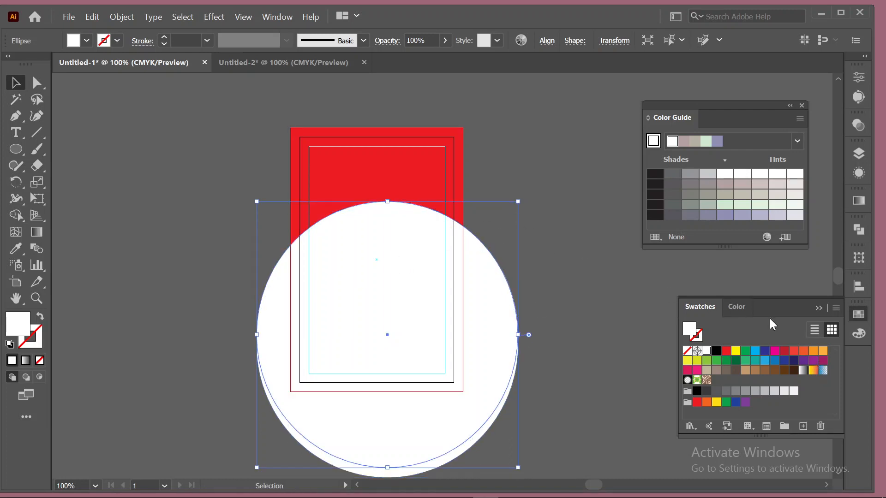
left_click(814, 351)
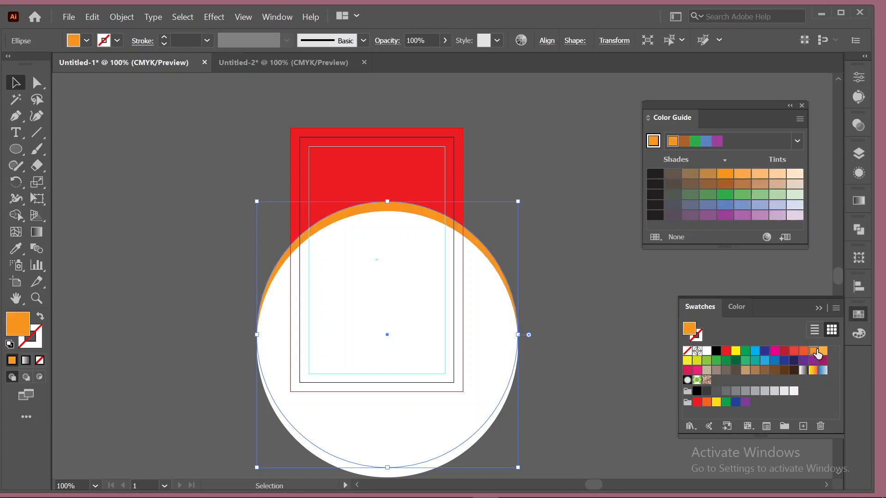
left_click(390, 296)
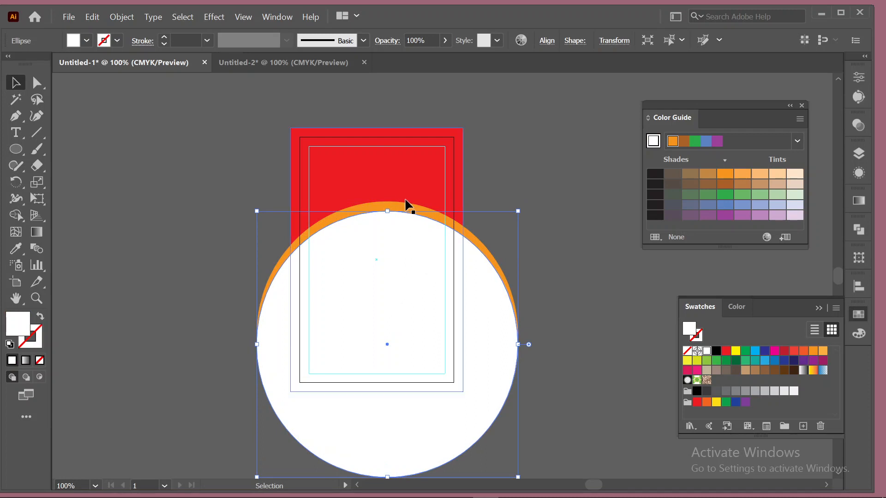
left_click(401, 208)
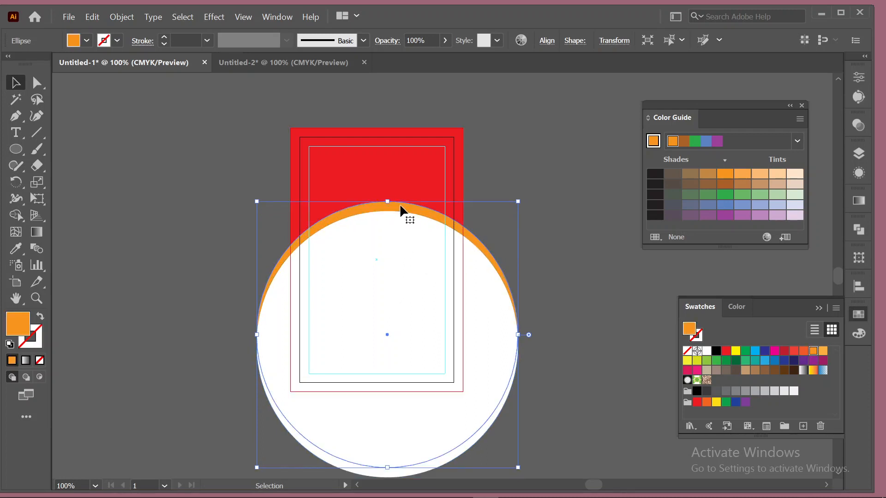
Raise the orange circle, give it a deeper orange shade, then shift it slightly down-right.
left_click_drag(399, 203, 400, 191)
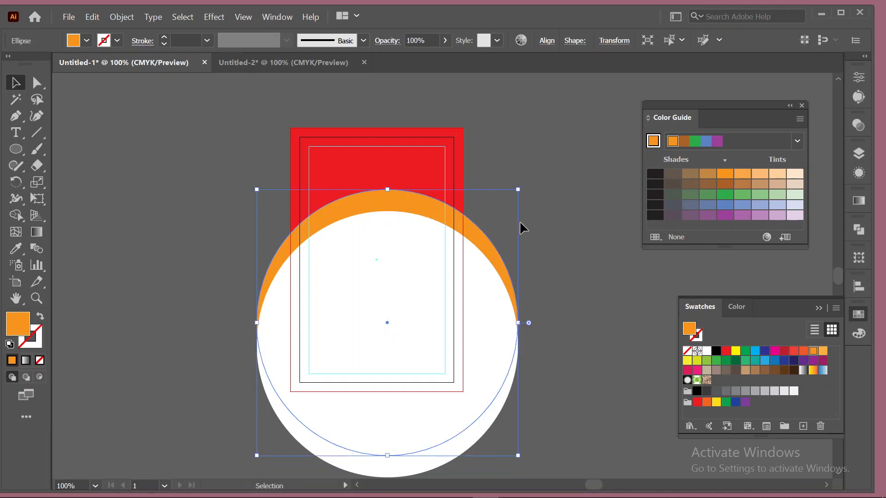
left_click(740, 176)
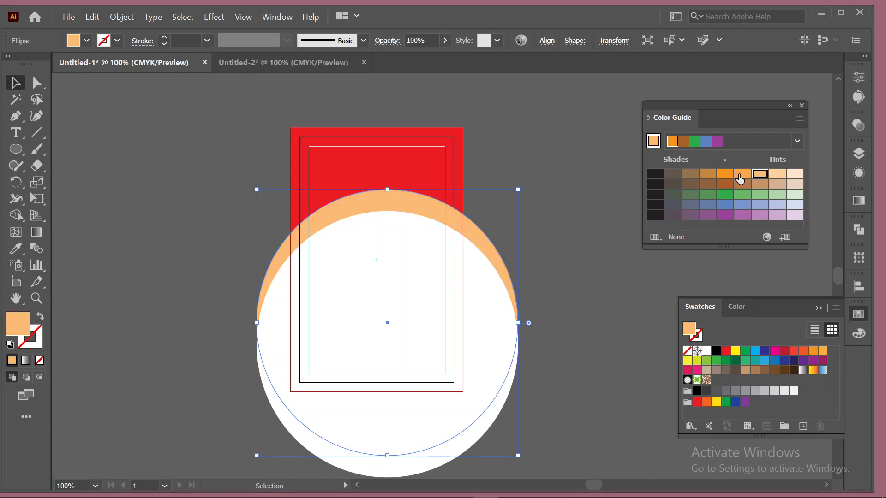
left_click(740, 177)
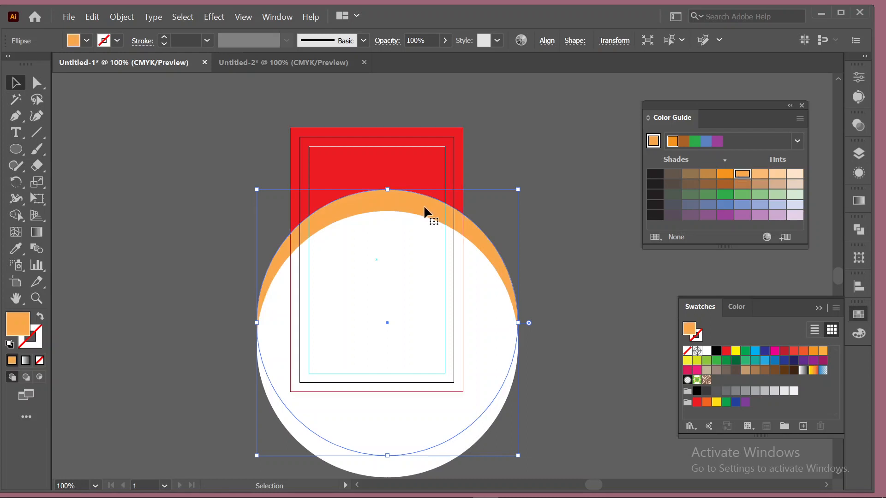
left_click_drag(424, 208, 424, 196)
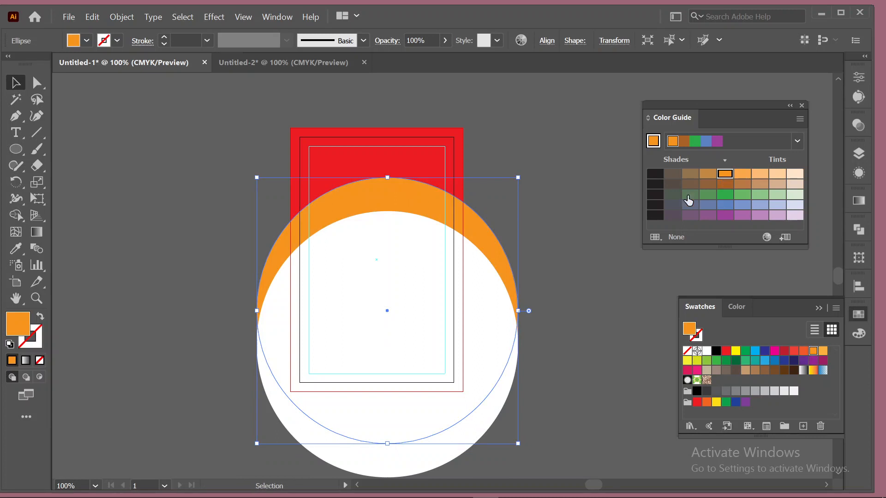
left_click(558, 247)
mouse_move(428, 196)
left_mouse_down()
mouse_move(466, 255)
mouse_move(450, 187)
mouse_move(429, 206)
mouse_move(451, 250)
mouse_move(405, 185)
mouse_move(406, 218)
mouse_move(412, 200)
mouse_move(430, 213)
left_mouse_up()
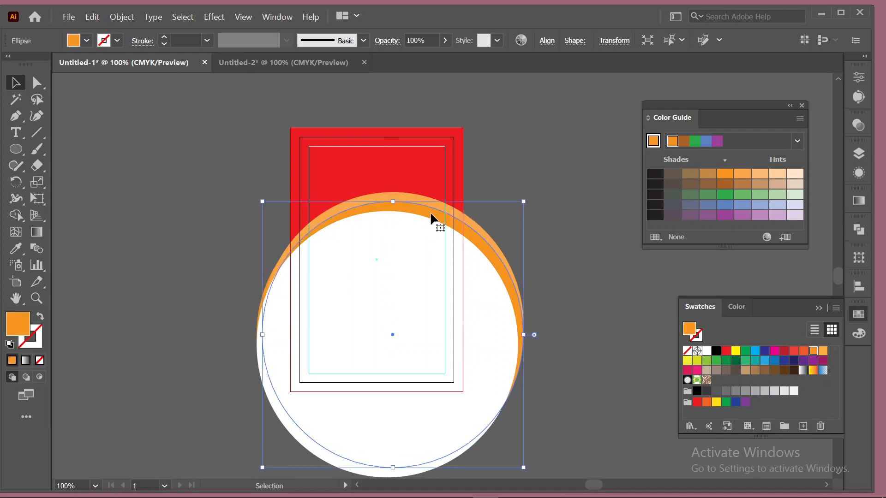
Align the two circles on their horizontal and vertical centres.
left_click(449, 308, "shift")
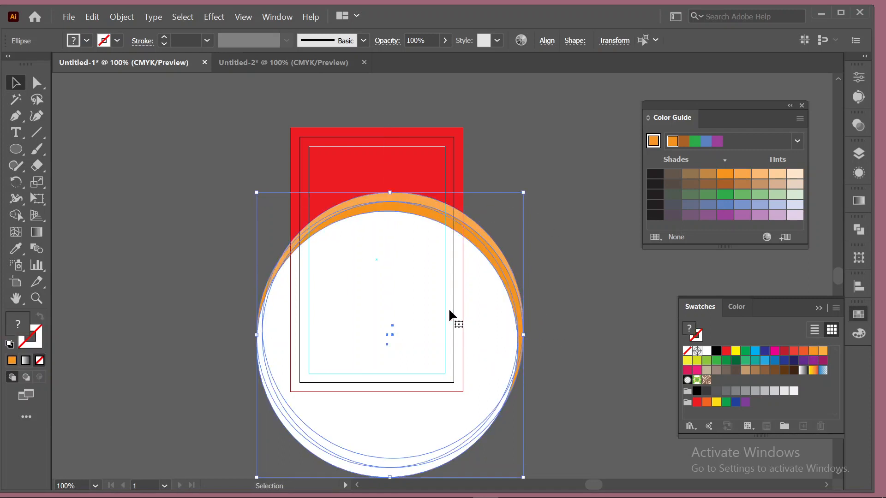
left_click(546, 40)
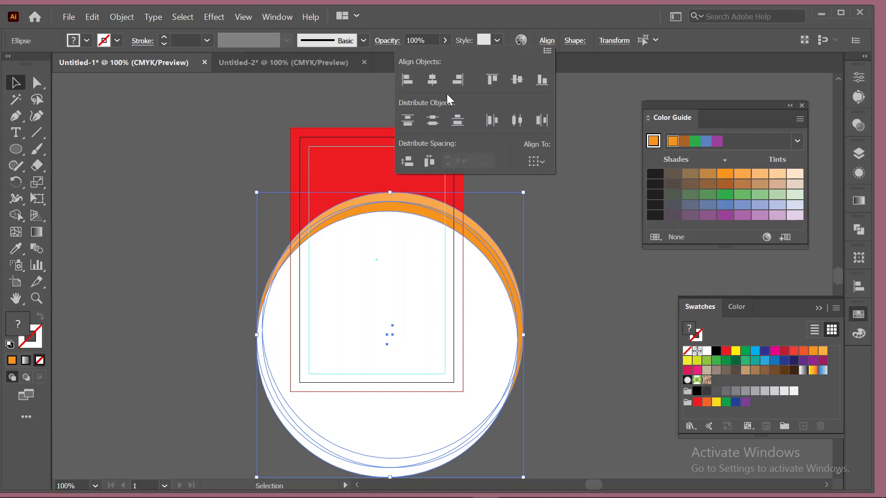
left_click(431, 79)
left_click(515, 79)
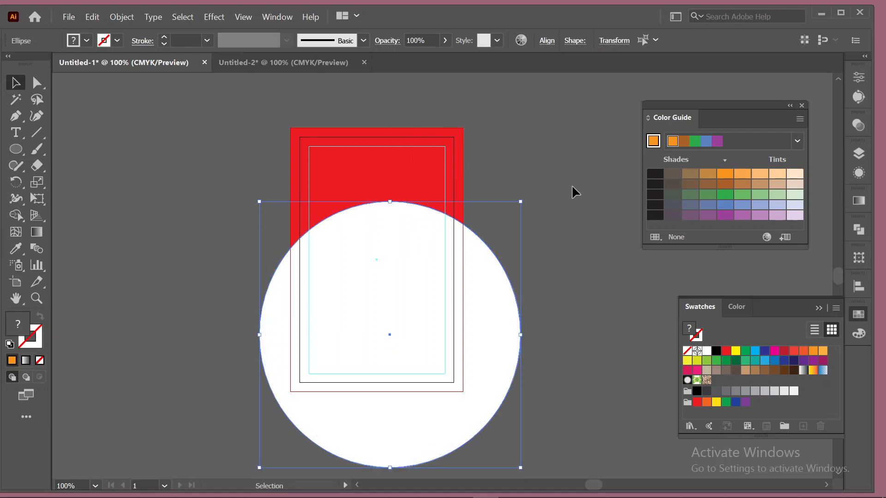
left_click(605, 211)
Nudge the white circle down twice and the orange circle down once to reveal the bands.
scroll(607, 272, "down", 2)
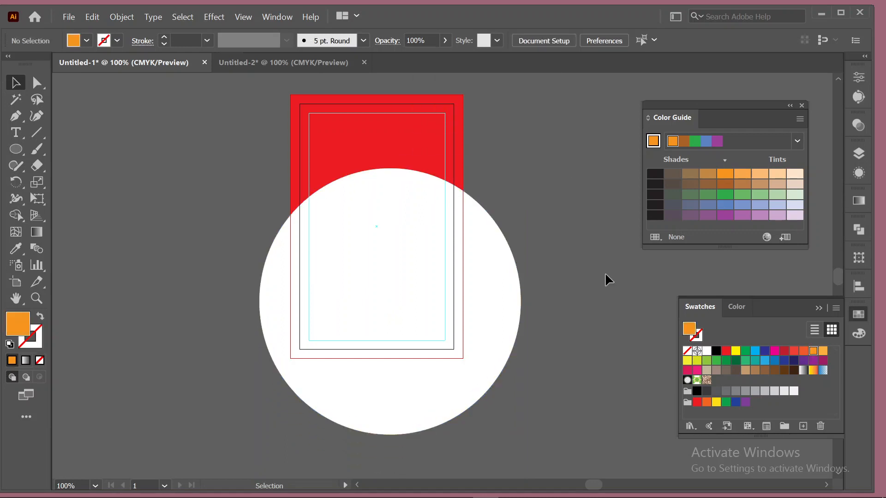
left_click(406, 231)
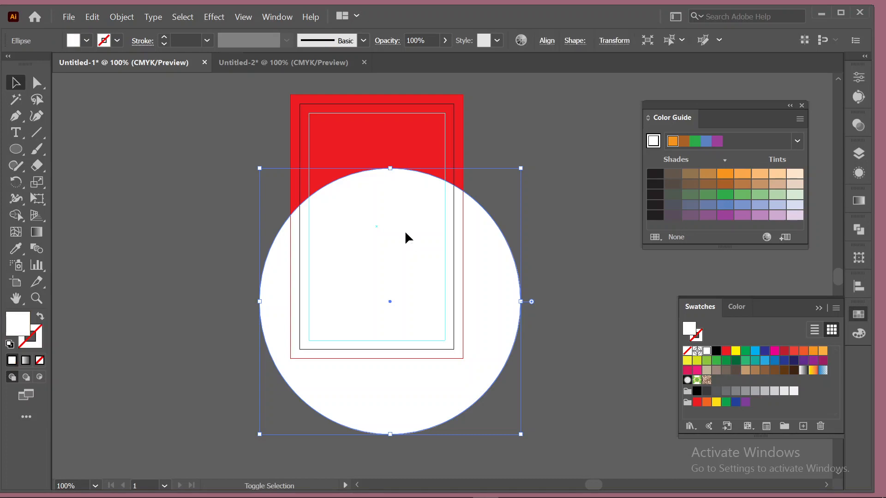
key("shift+Down")
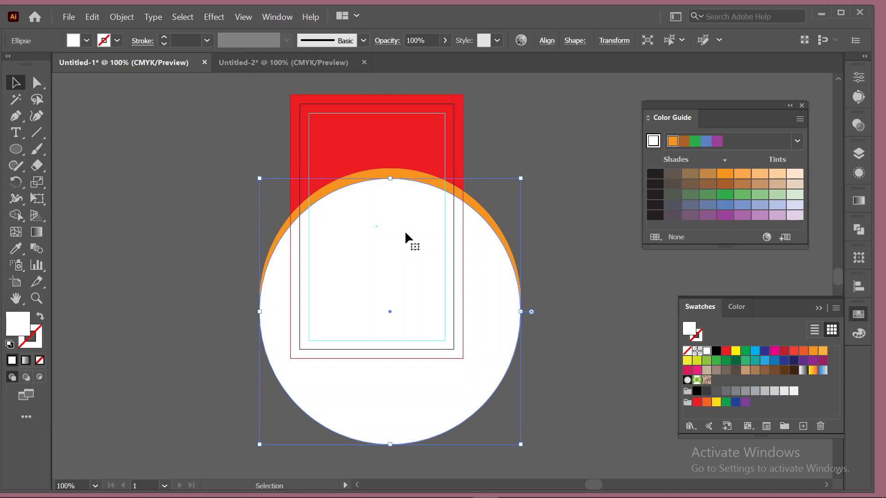
key("shift+Down")
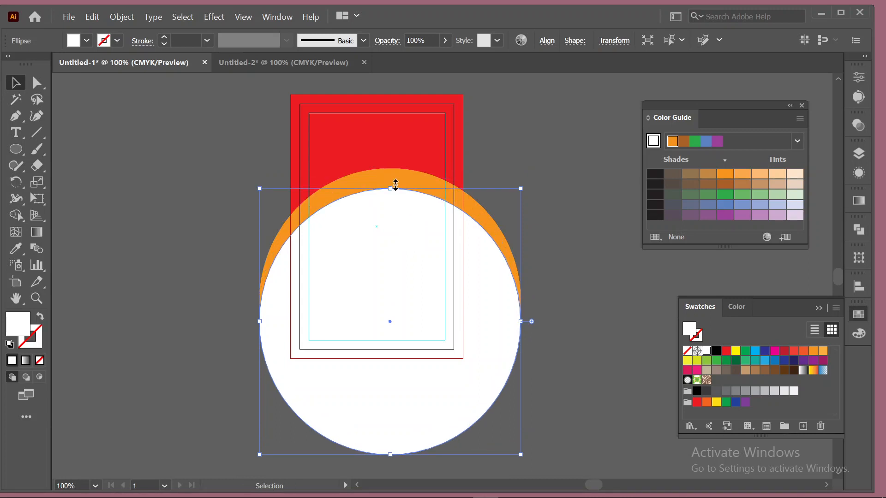
left_click(396, 173)
key("shift+Down")
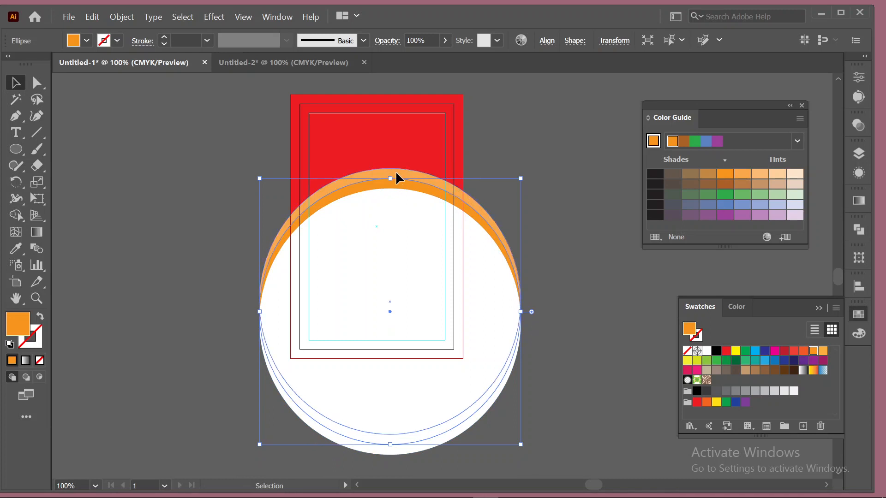
left_click(535, 141)
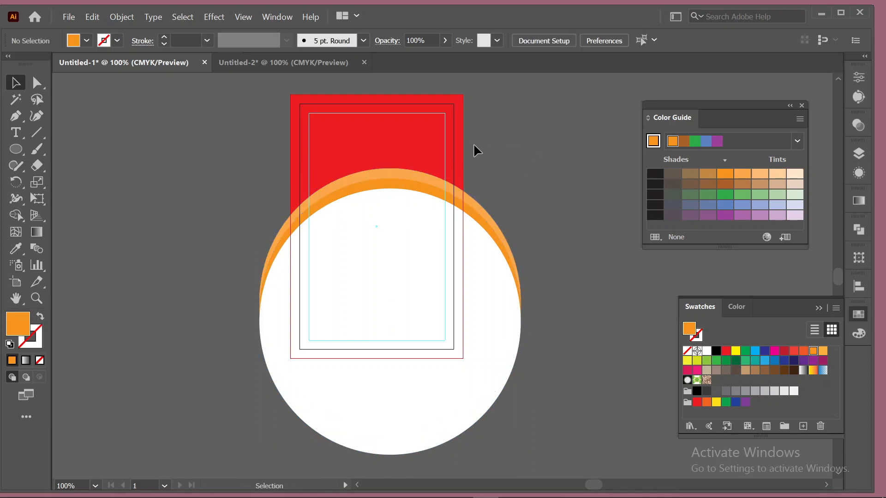
Recolour the outer circle lighter orange, then a deeper orange shade.
left_click(412, 181)
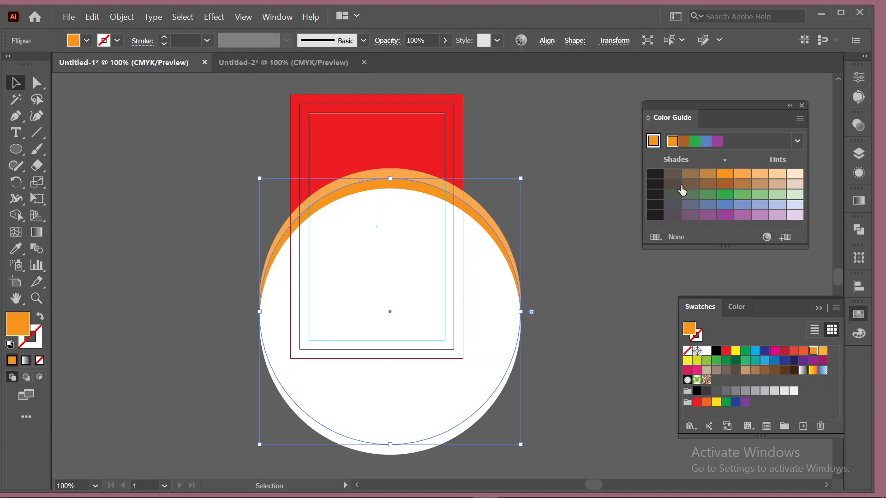
left_click(742, 173)
left_click(563, 139)
left_click(416, 172)
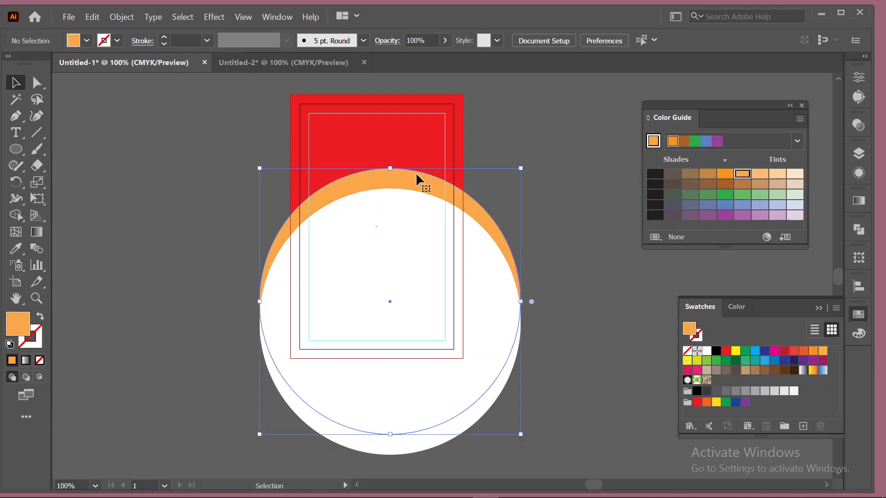
left_click(725, 173)
left_click(564, 149)
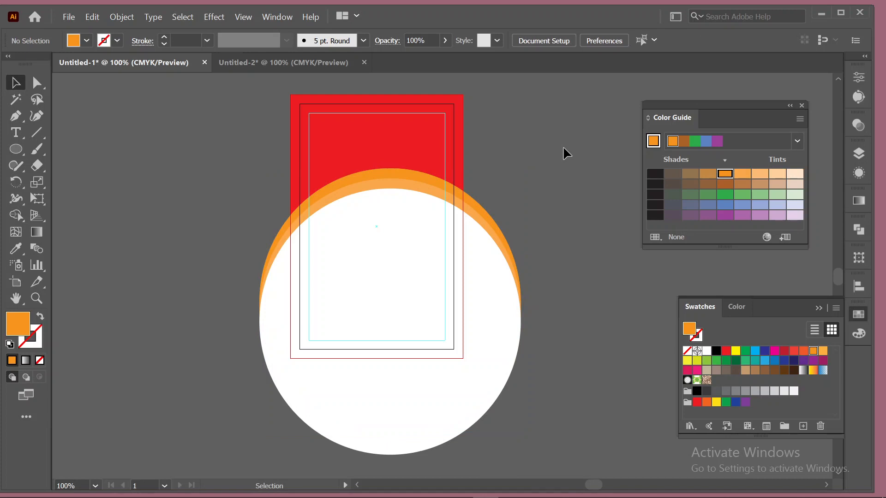
Fill the outermost band with yellow.
left_click(422, 174)
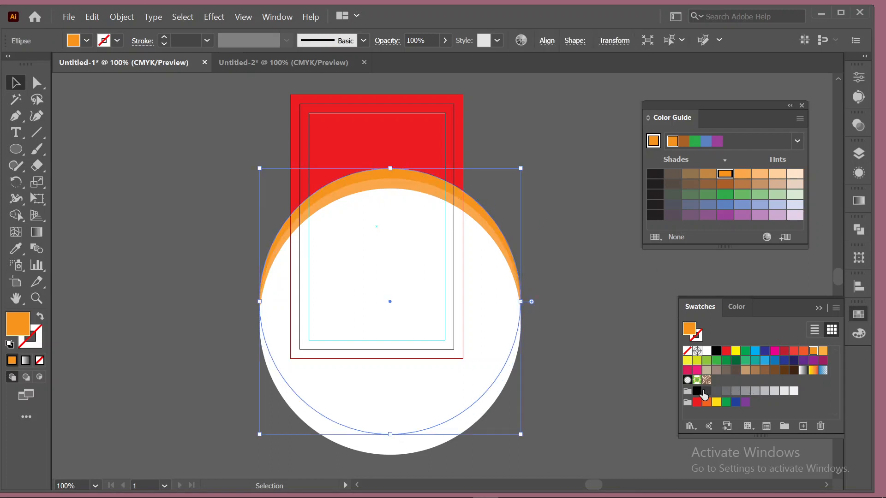
left_click(717, 403)
left_click(610, 235)
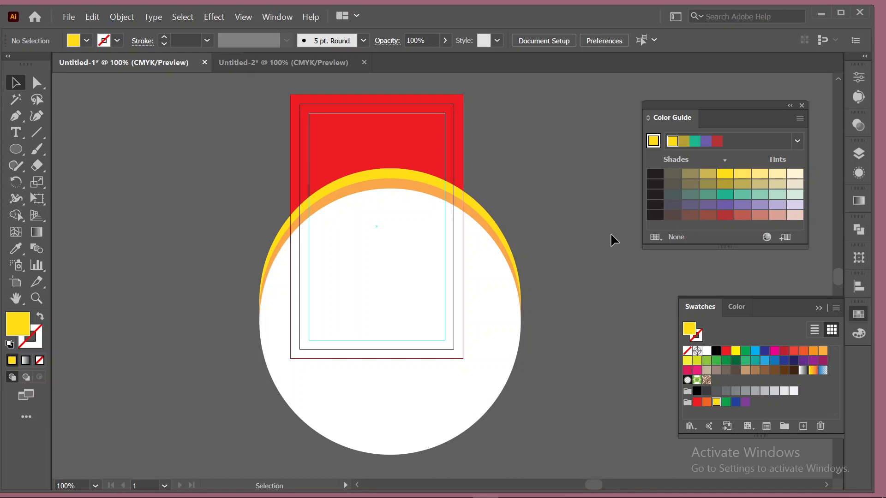
Nudge the orange and yellow ellipses down slightly, then test-move the white circle and undo.
left_click(390, 174)
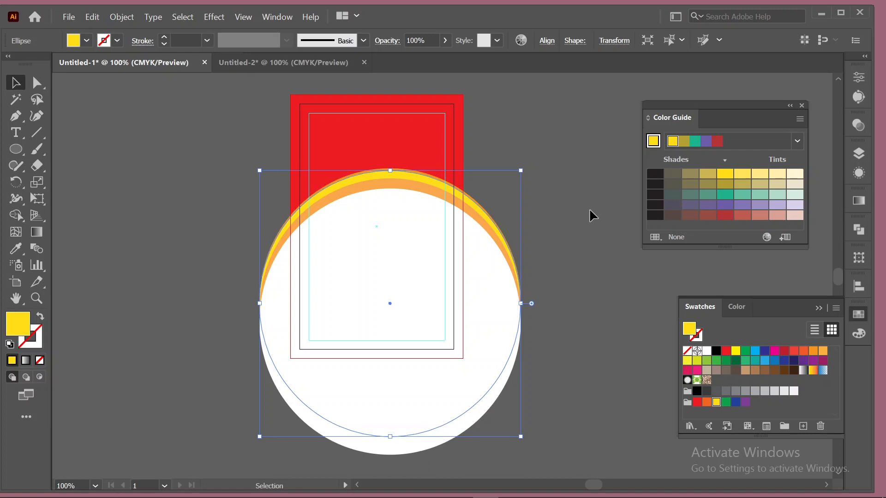
left_click(391, 179)
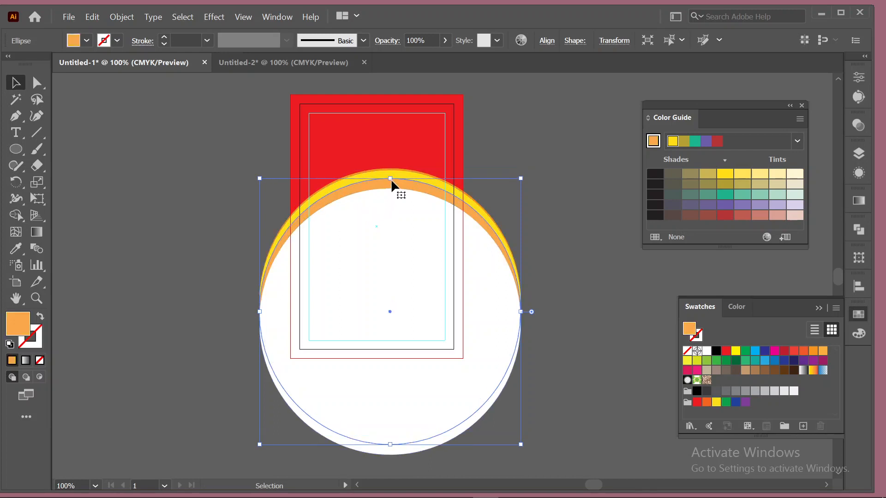
key("Down")
key("Down")
key("Down")
key("Down")
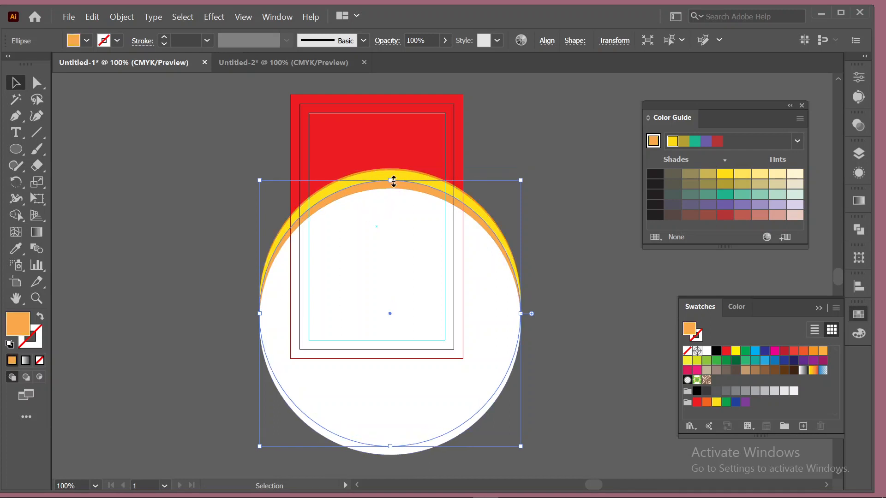
left_click(401, 173)
key("Down")
key("Down")
key("Down")
key("Down")
key("Down")
key("Down")
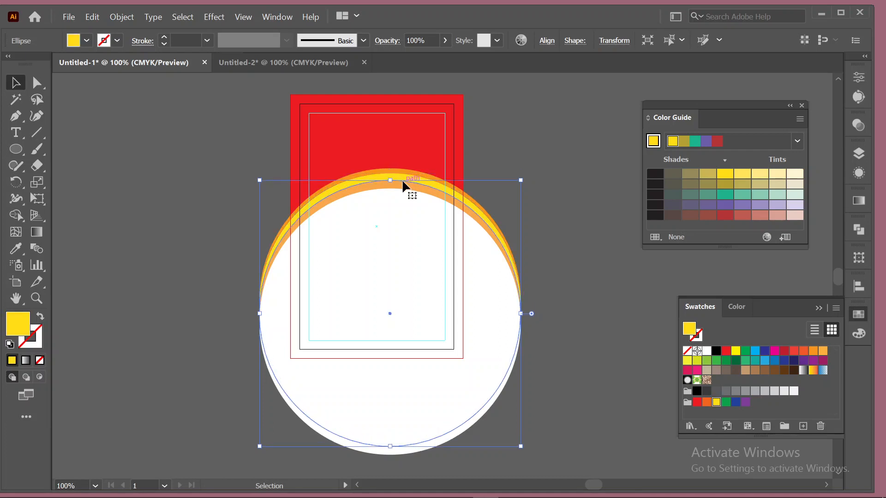
left_click(402, 179)
key("Down")
key("Down")
key("Down")
left_click(552, 152)
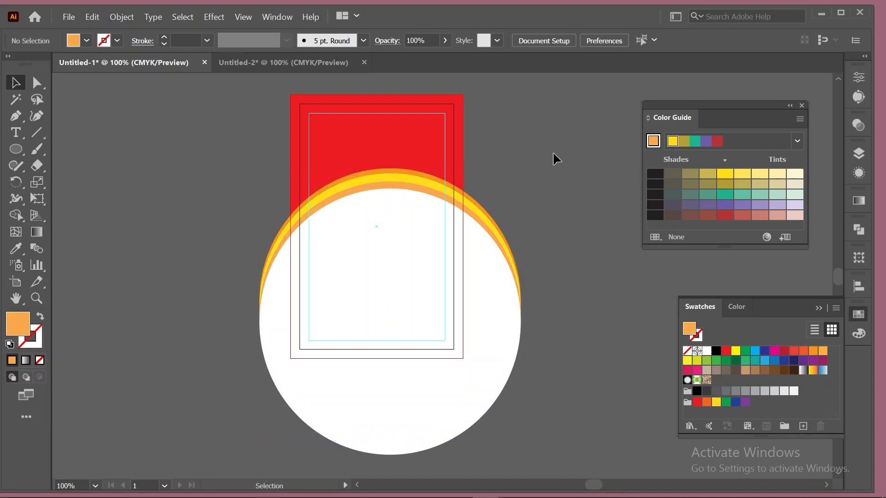
left_click_drag(416, 186, 271, 218)
key("ctrl+z")
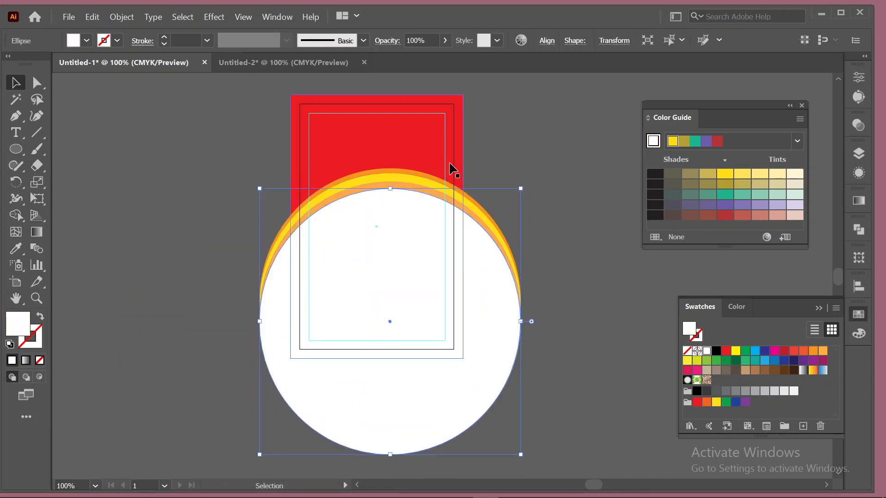
Pull the orange circle aside to inspect it, then undo the move.
left_click(445, 167)
left_click_drag(397, 185, 152, 176)
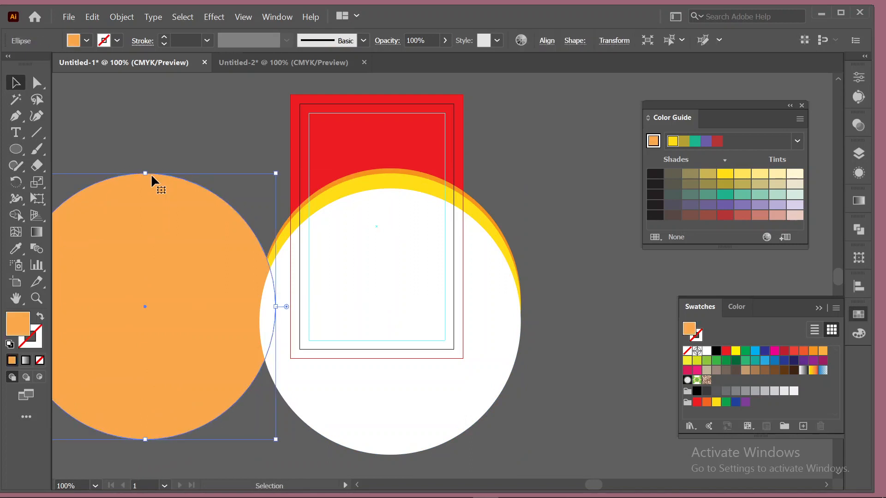
key("ctrl+z")
left_click(151, 173)
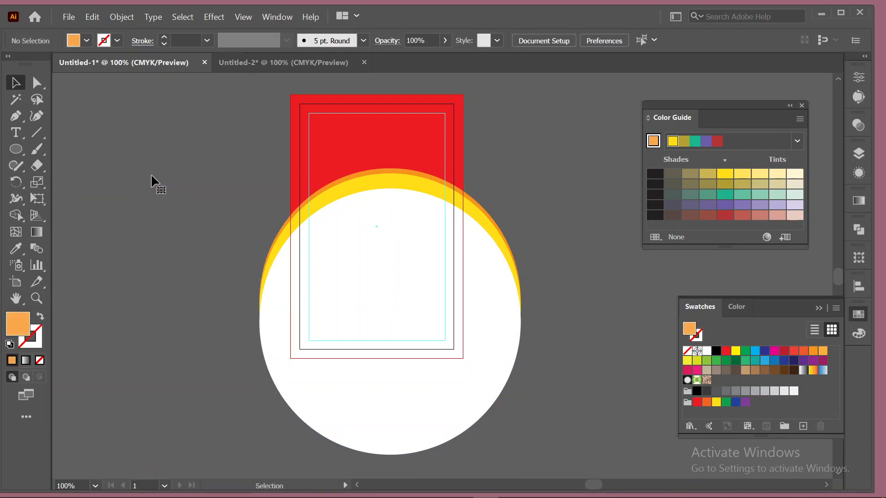
Nudge the yellow circle down one step and fine-tune the orange circle's position with arrow keys.
left_click(403, 183)
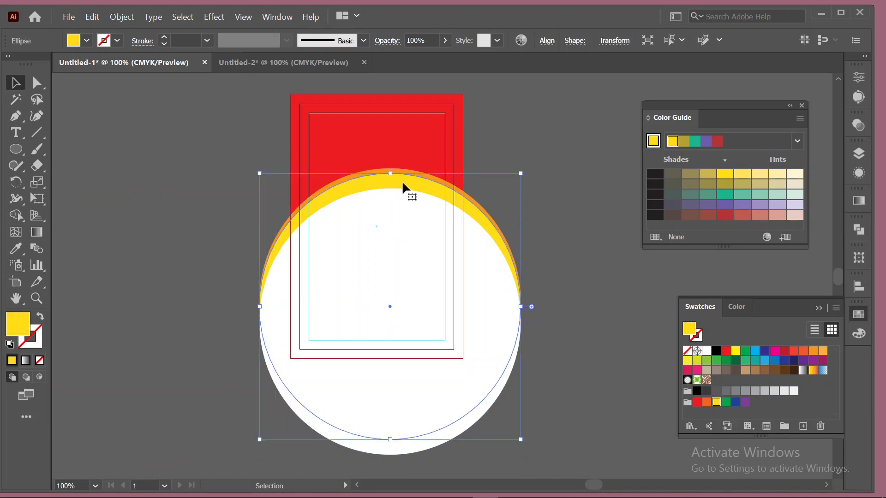
key("Down")
key("Down")
key("Down")
key("Down")
key("Down")
key("Down")
key("Down")
key("Down")
key("Down")
key("Down")
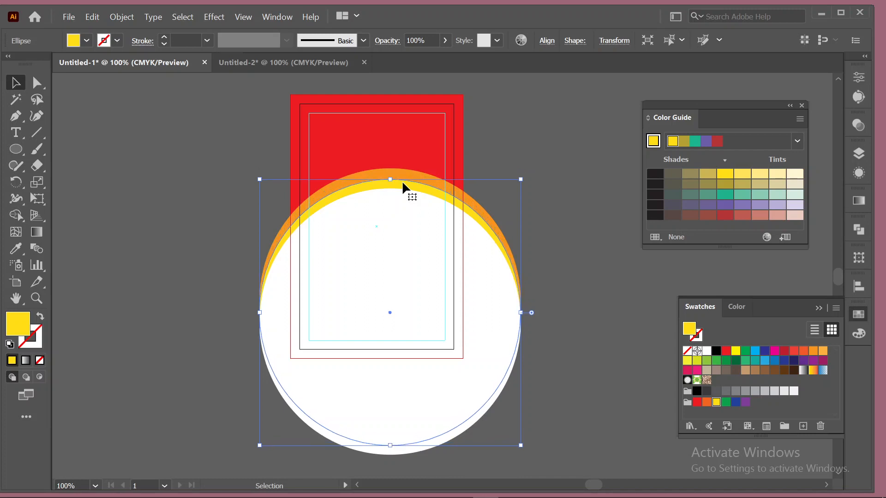
left_click(481, 148)
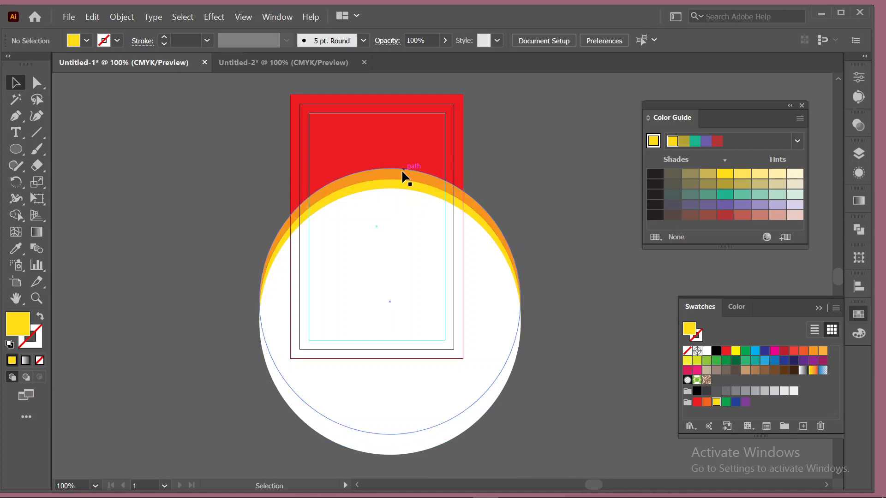
left_click(466, 194)
key("Down")
key("Down")
key("Down")
key("Down")
key("Down")
key("Down")
key("Down")
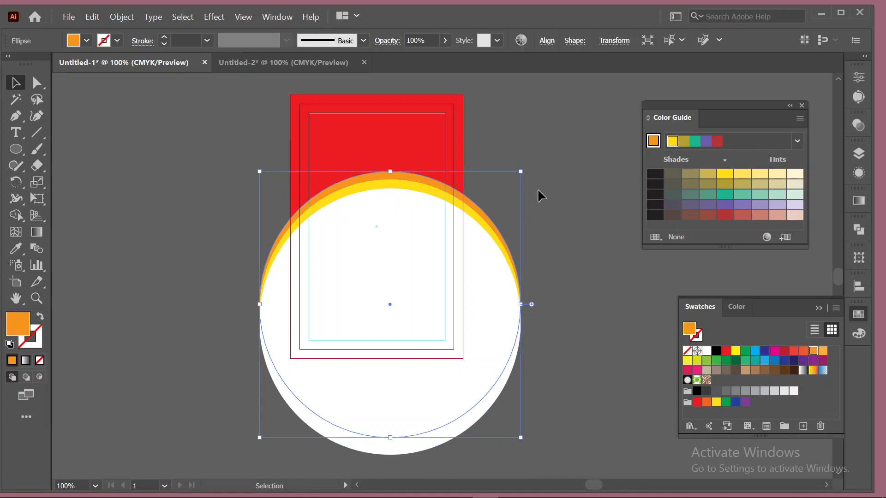
key("Up")
key("Up")
left_click(540, 196)
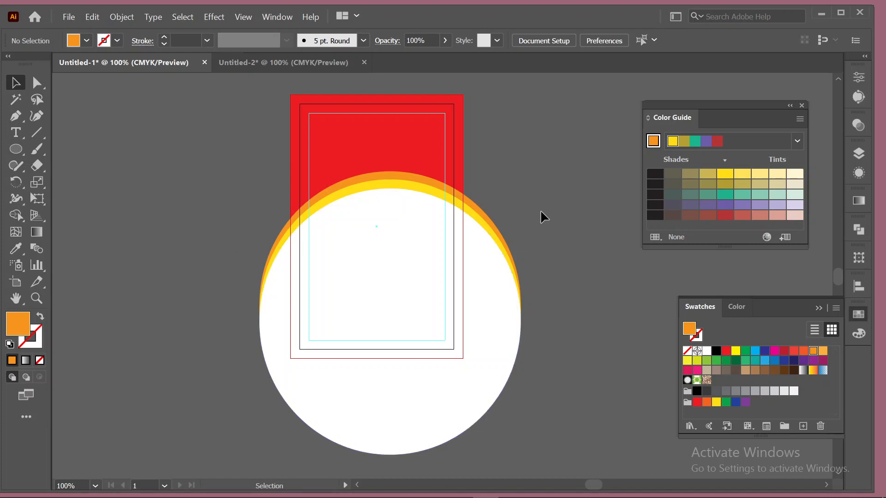
Move the three stacked circles, squash them vertically and tilt them about 10° counter-clockwise.
left_click(480, 317)
left_click_drag(487, 255, 481, 274)
left_click_drag(390, 187, 384, 198)
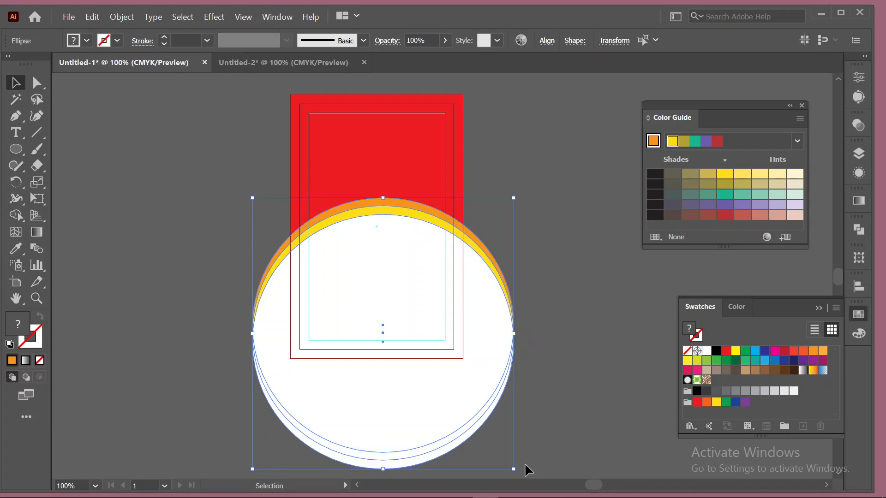
left_click_drag(522, 199, 516, 162)
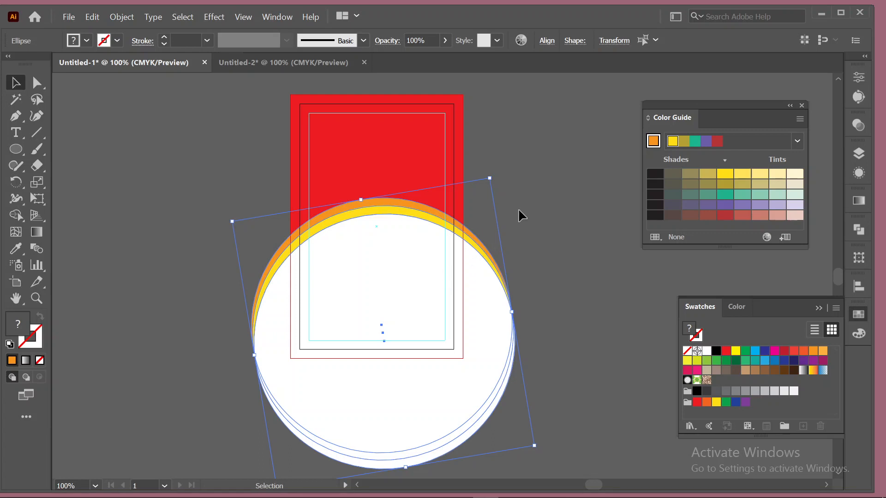
left_click(519, 210)
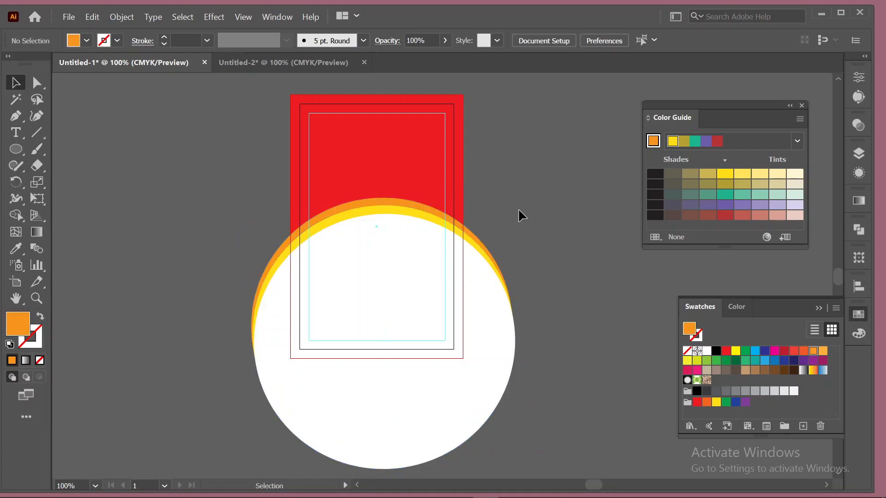
Raise the circle group about 0.36 in, then select it with the red background and clear the selection.
left_click(496, 323)
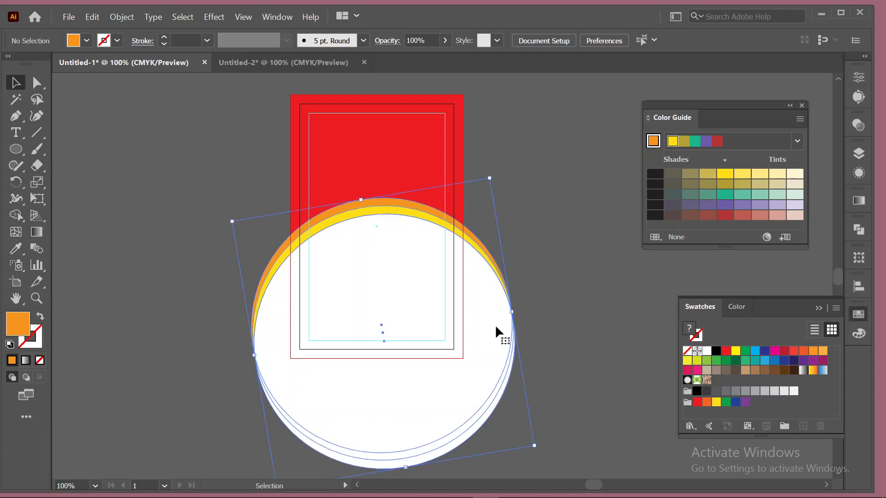
left_click_drag(484, 289, 480, 262)
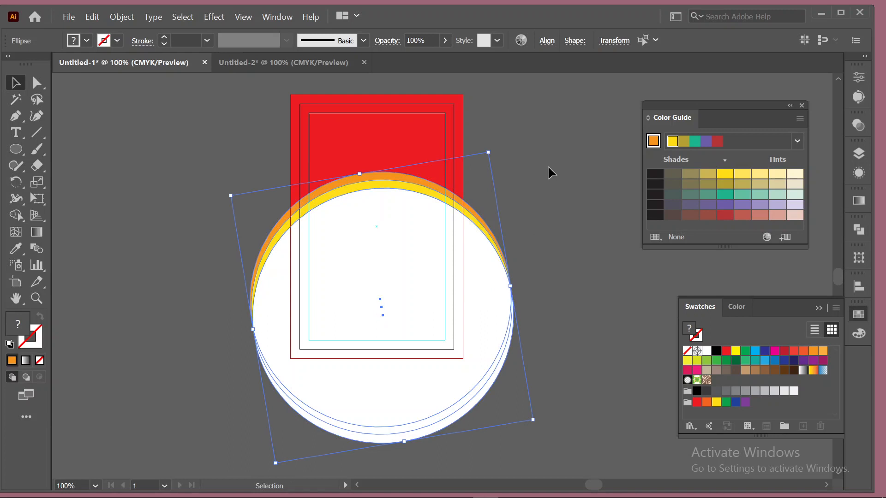
left_click(493, 159)
left_click_drag(284, 172, 377, 253)
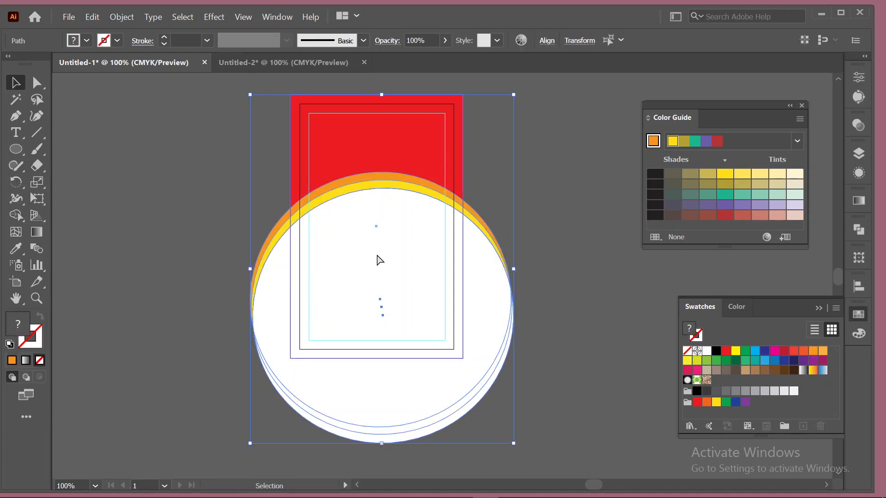
key("ctrl+g")
key("ctrl+shift+a")
Draw an orange rounded rectangle near the card top, then bring the Firefox 'id card' image results forward.
left_click_drag(15, 149, 58, 166)
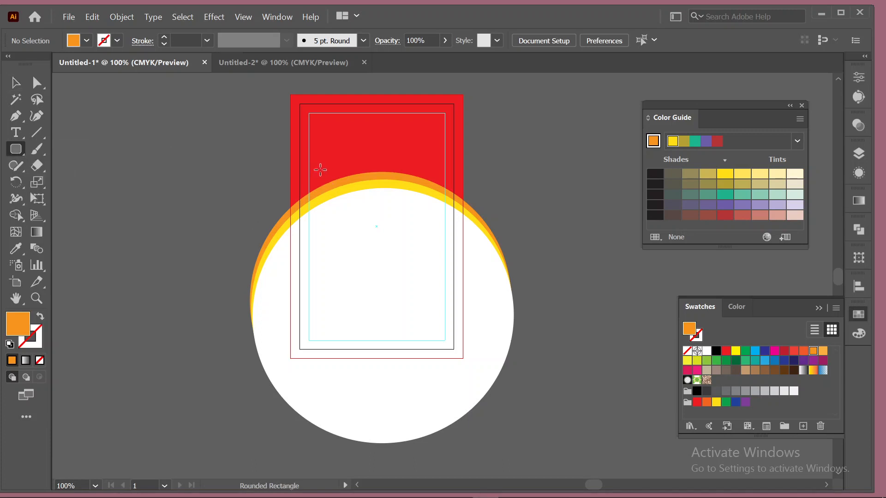
mouse_move(327, 163)
left_mouse_down()
mouse_move(429, 215)
mouse_move(426, 228)
mouse_move(389, 221)
mouse_move(376, 198)
mouse_move(393, 220)
mouse_move(417, 210)
mouse_move(417, 221)
left_mouse_up()
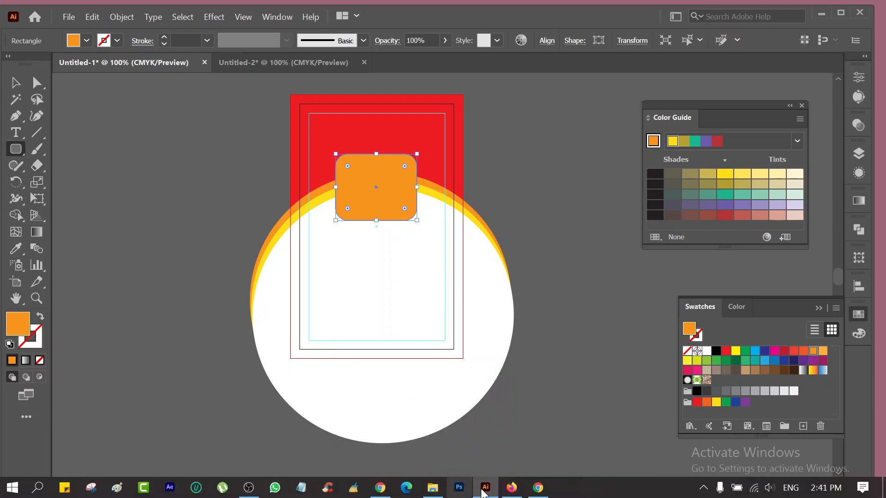
mouse_move(510, 493)
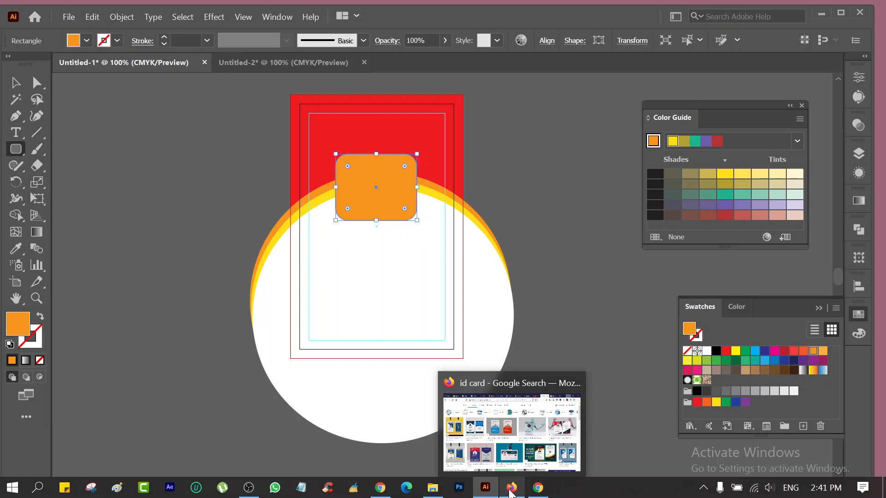
left_click(510, 492)
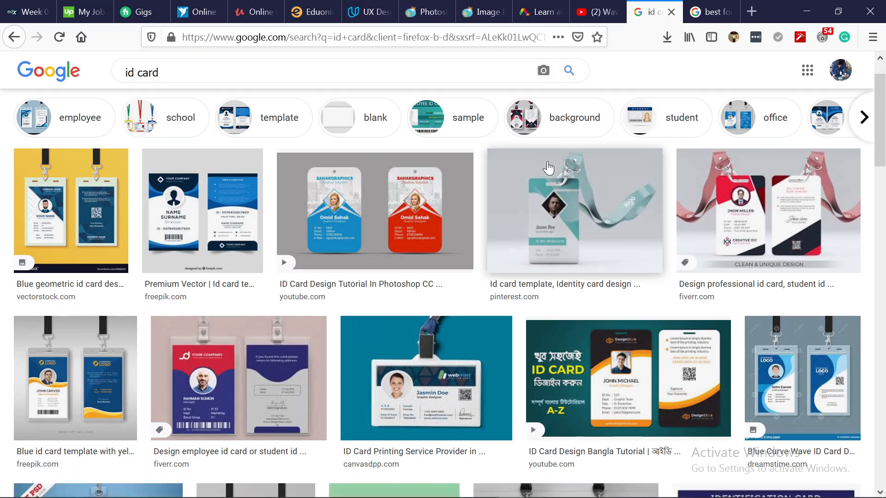
Browse the 'id card' image results and preview the Freepik ID card template.
scroll(509, 249, "down", 1)
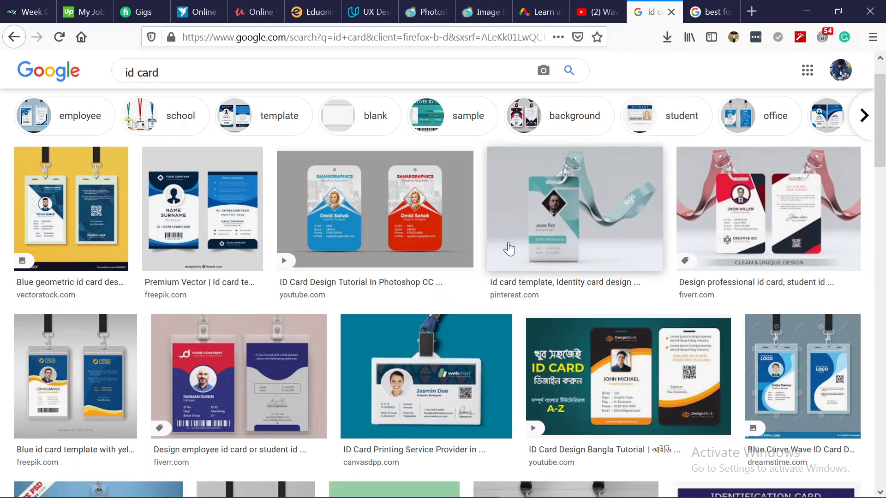
scroll(509, 249, "down", 5)
scroll(508, 242, "up", 4)
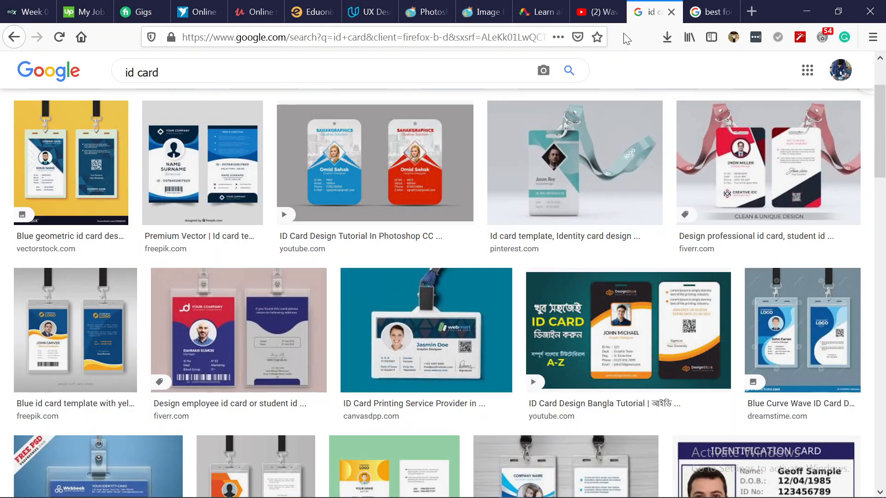
left_click(710, 13)
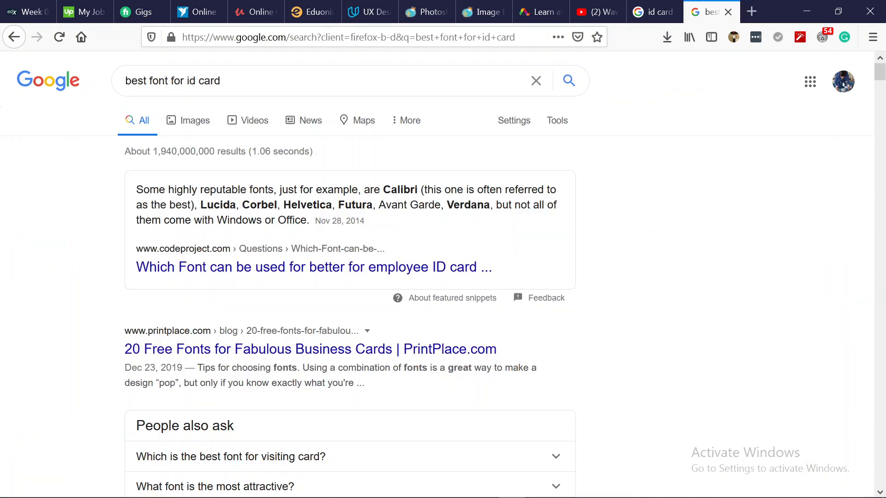
left_click(644, 14)
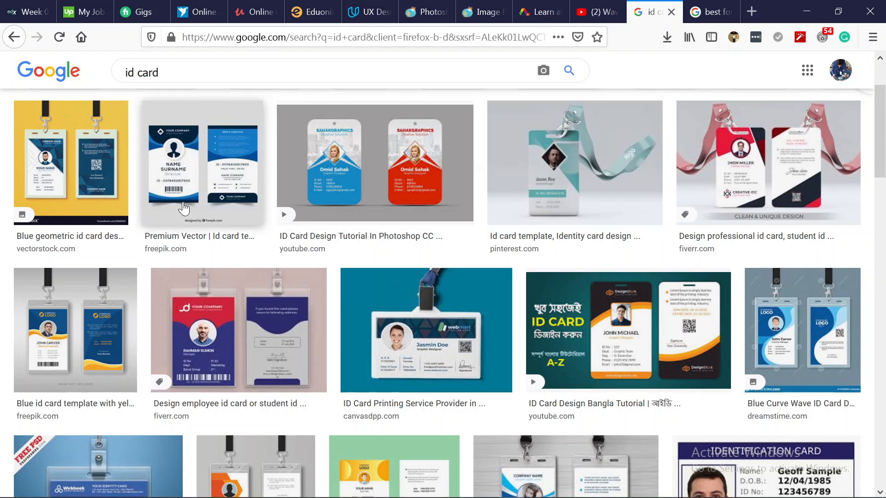
left_click(187, 178)
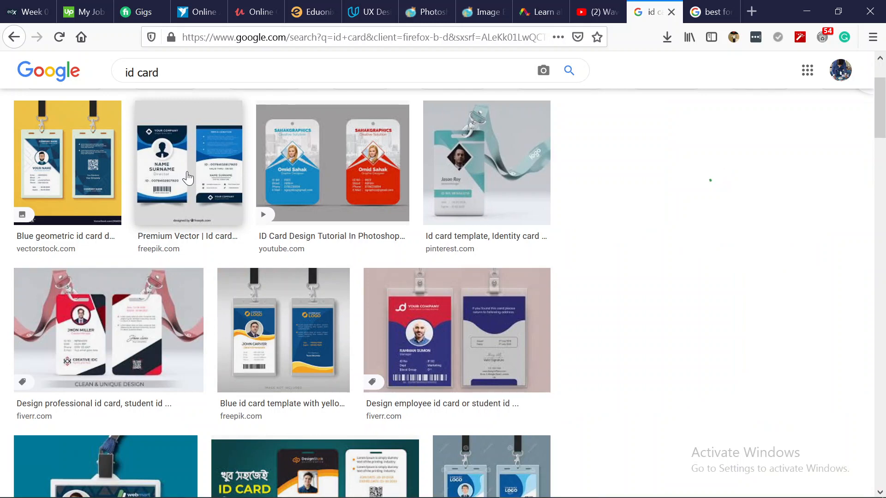
Search Google for 'pexels' in a new tab, then return to the 'best font for id card' results.
left_click(759, 19)
type("p")
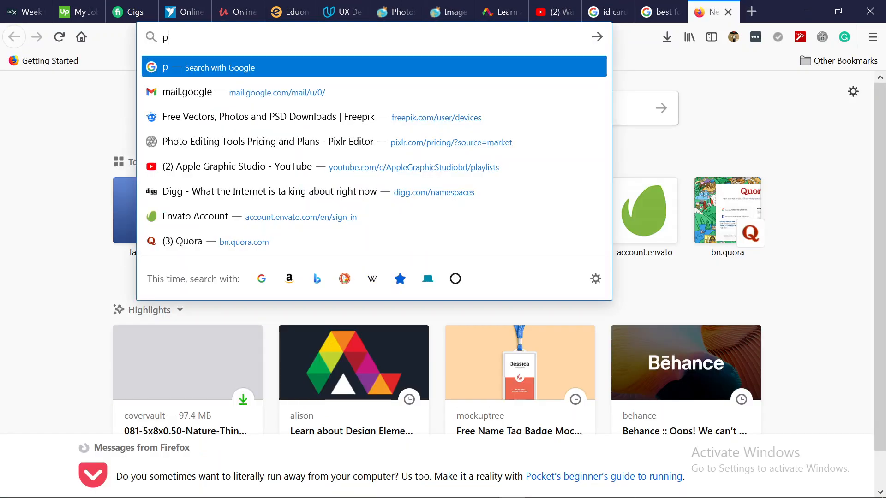
type("exel")
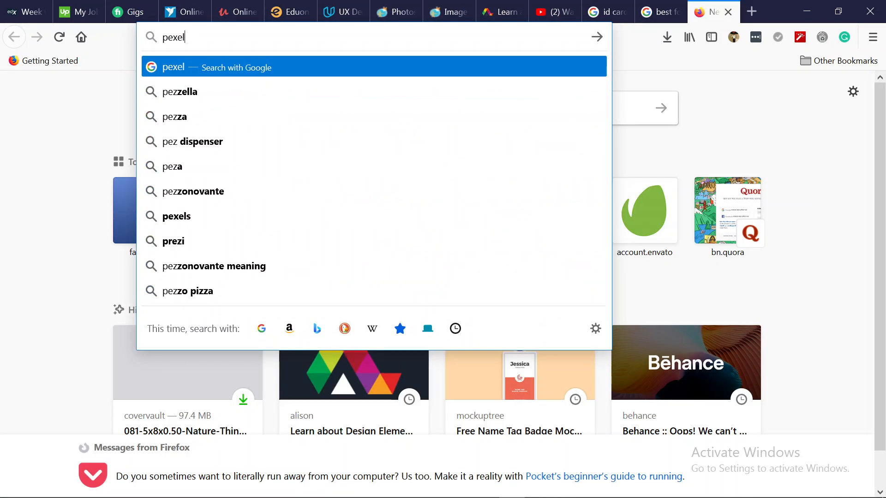
left_click(189, 92)
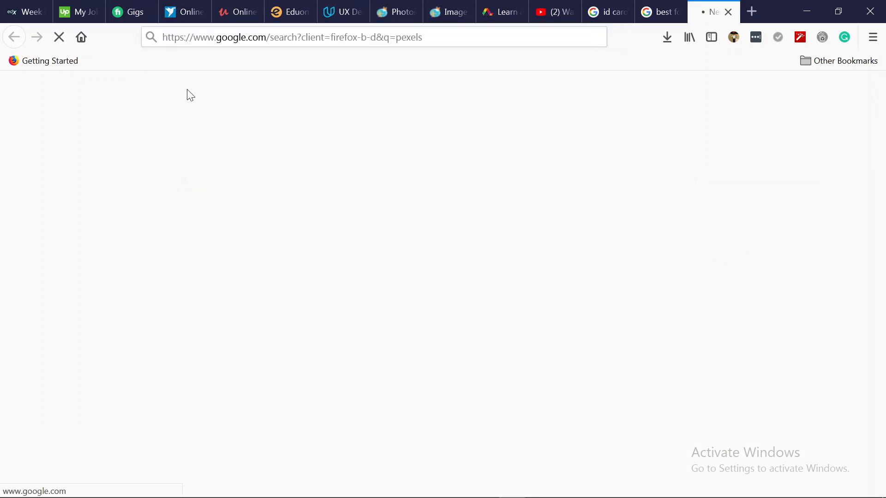
left_click(663, 10)
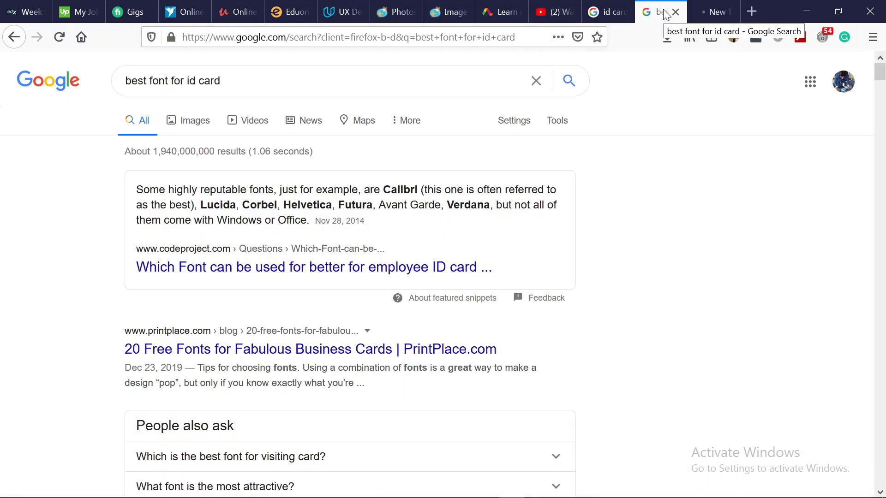
Return to the 'id card' image results and preview the ID Card Design Bangla Tutorial result.
left_click(606, 11)
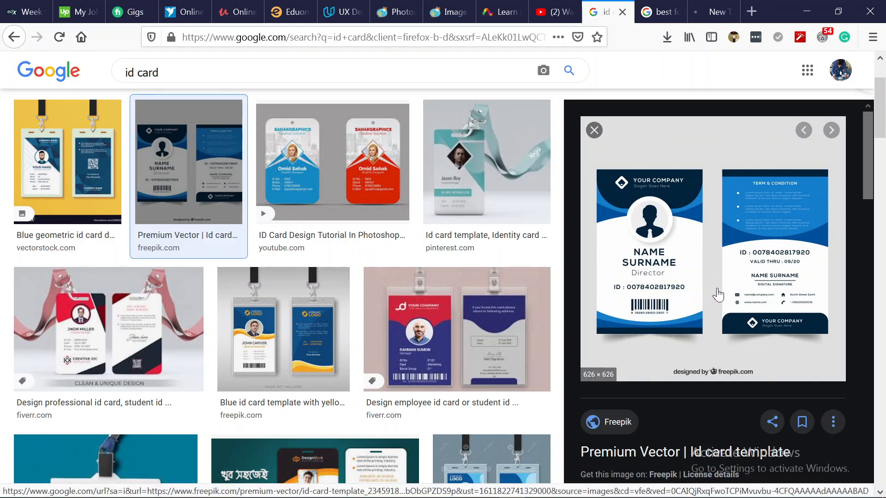
scroll(718, 294, "down", 2)
scroll(408, 310, "down", 1)
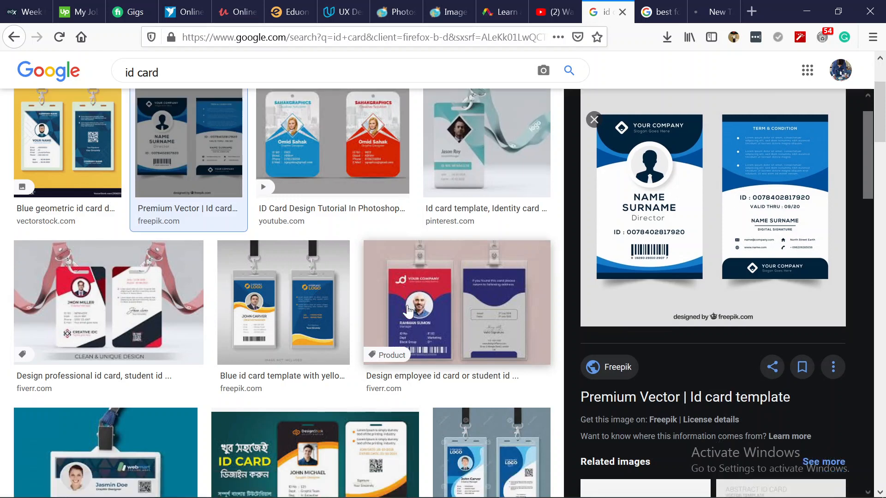
scroll(408, 311, "down", 4)
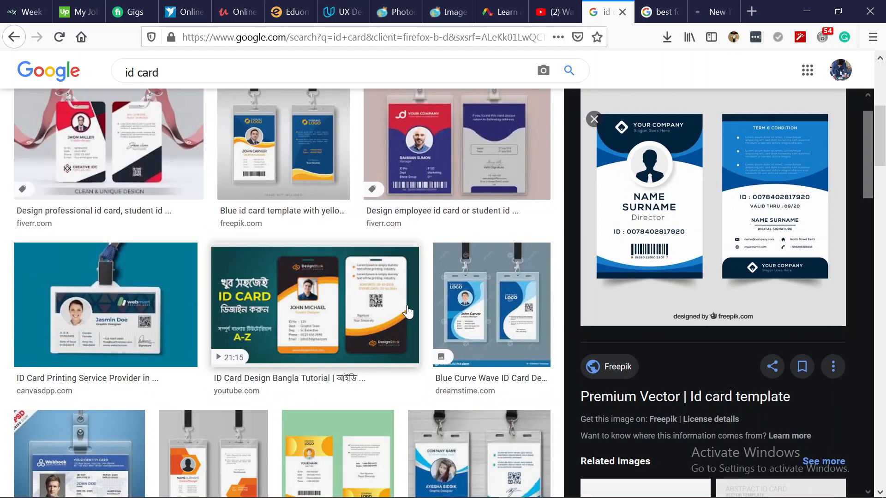
left_click(330, 294)
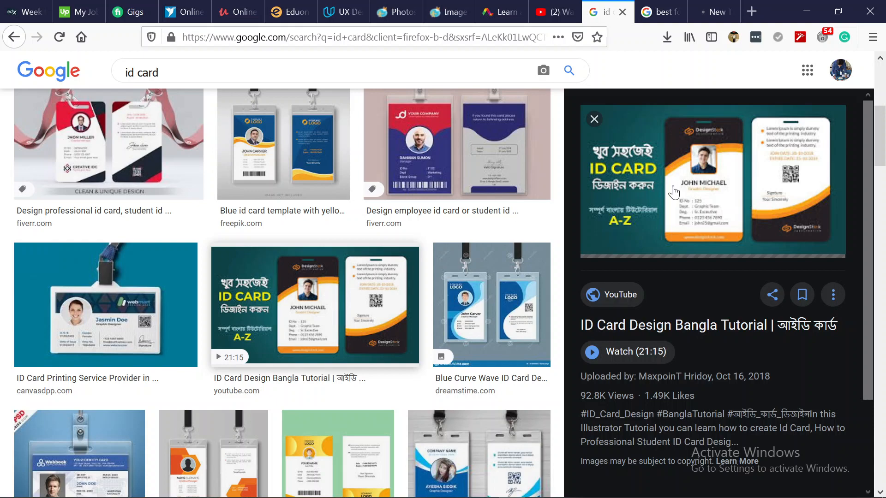
Scroll through the results and enlarge PixelClerks' professional ID card design, front and back.
scroll(154, 249, "up", 2)
scroll(153, 250, "up", 3)
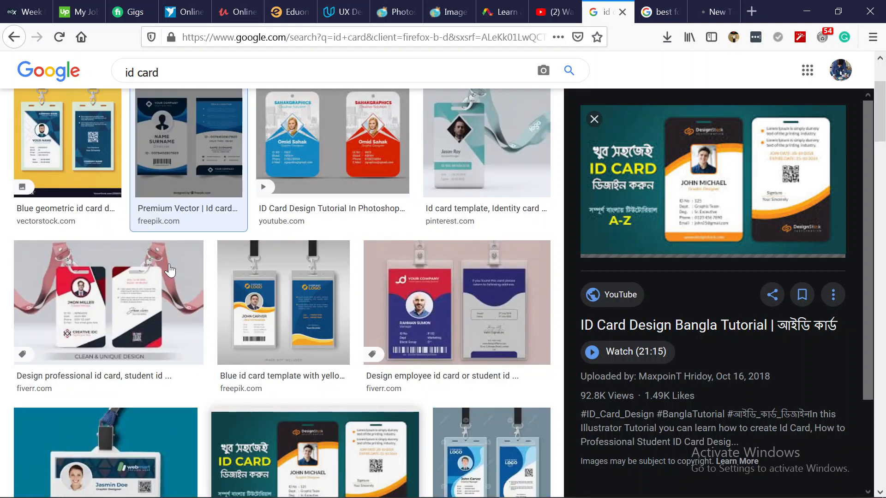
scroll(179, 277, "down", 10)
scroll(180, 277, "down", 9)
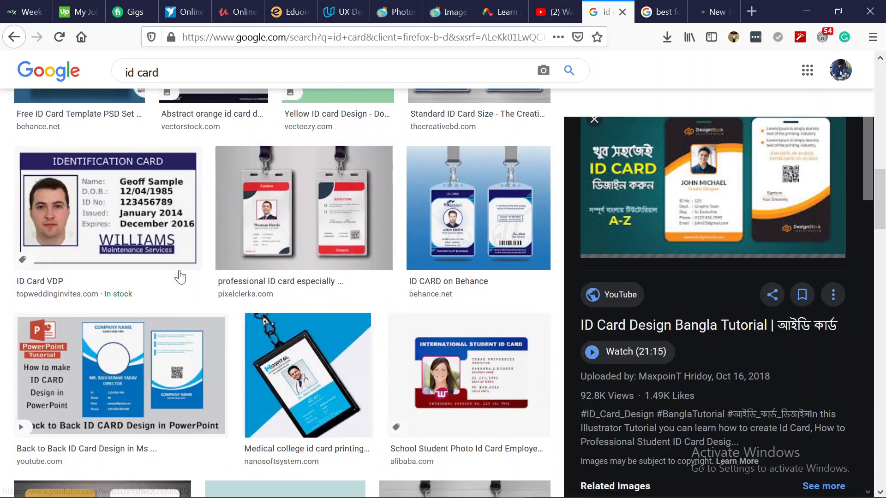
scroll(180, 277, "down", 5)
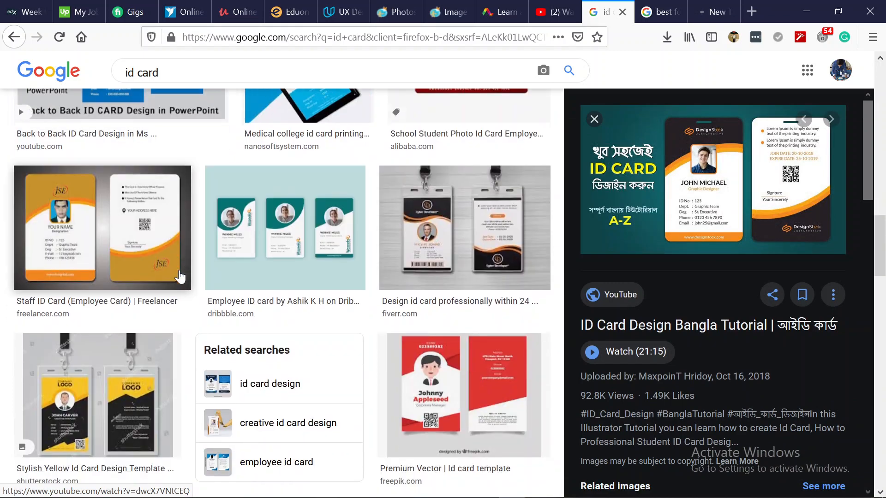
scroll(199, 293, "down", 15)
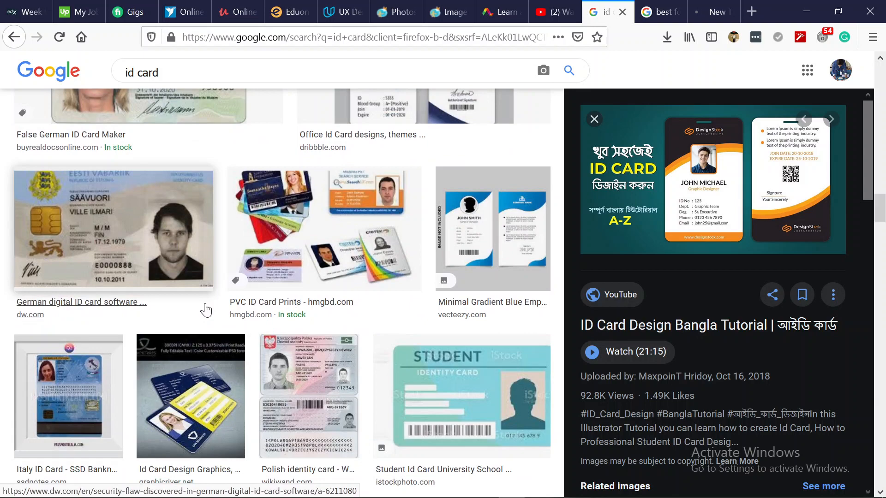
scroll(206, 310, "up", 20)
scroll(206, 310, "up", 2)
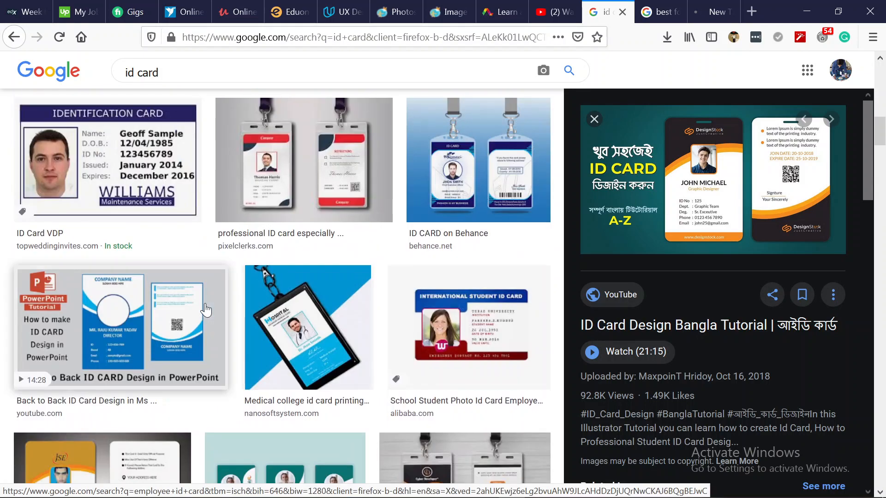
left_click(273, 224)
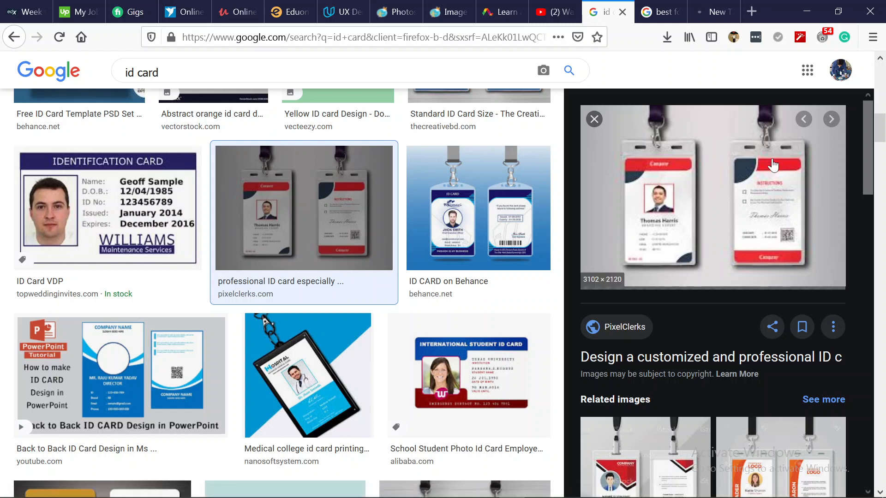
left_click(715, 18)
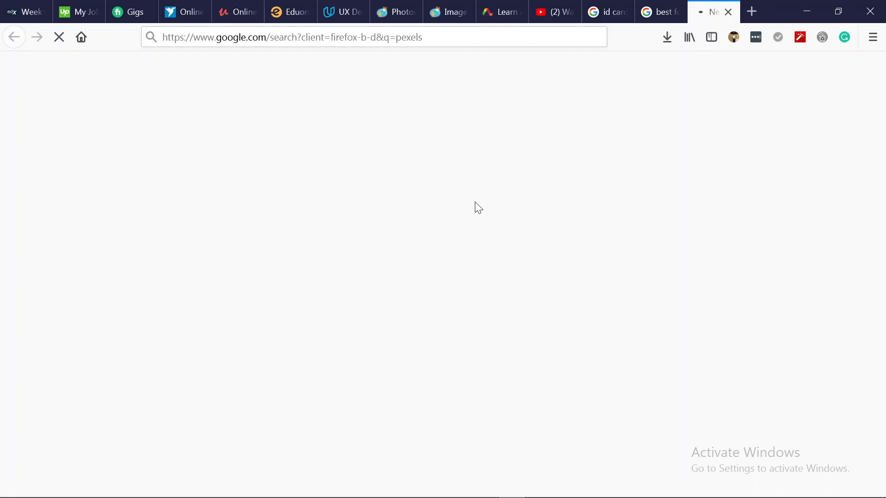
left_click(648, 12)
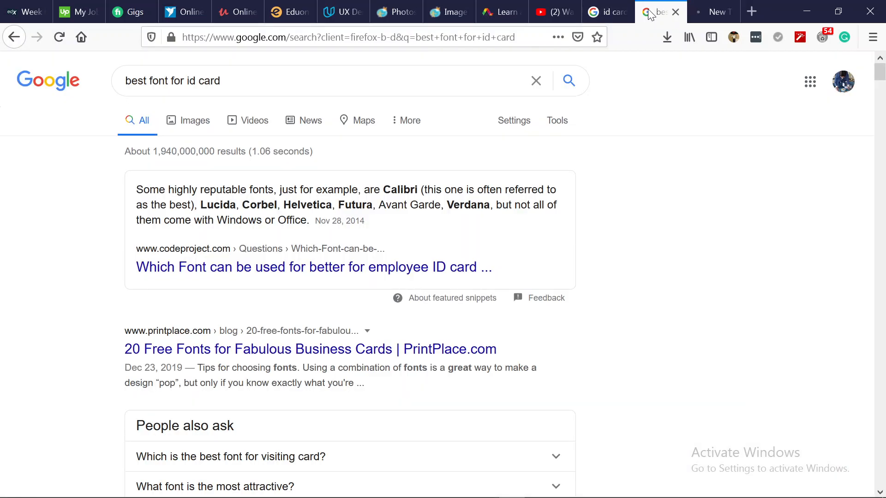
left_click(602, 9)
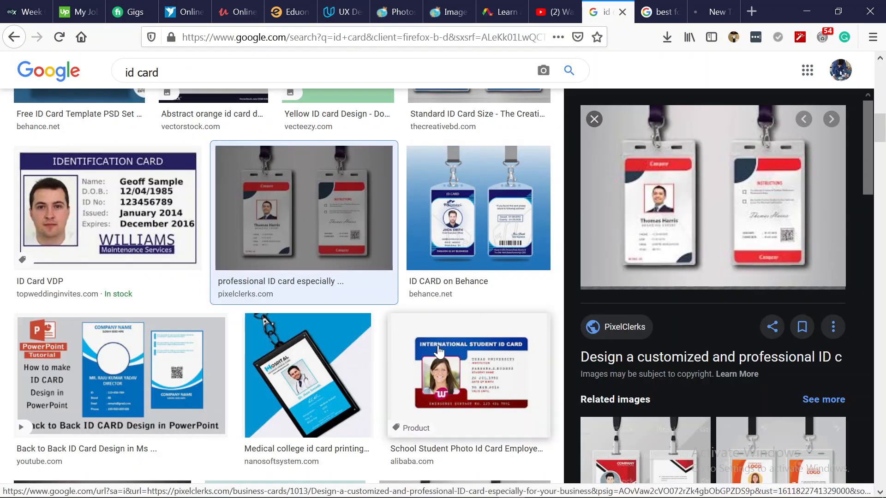
scroll(439, 352, "up", 8)
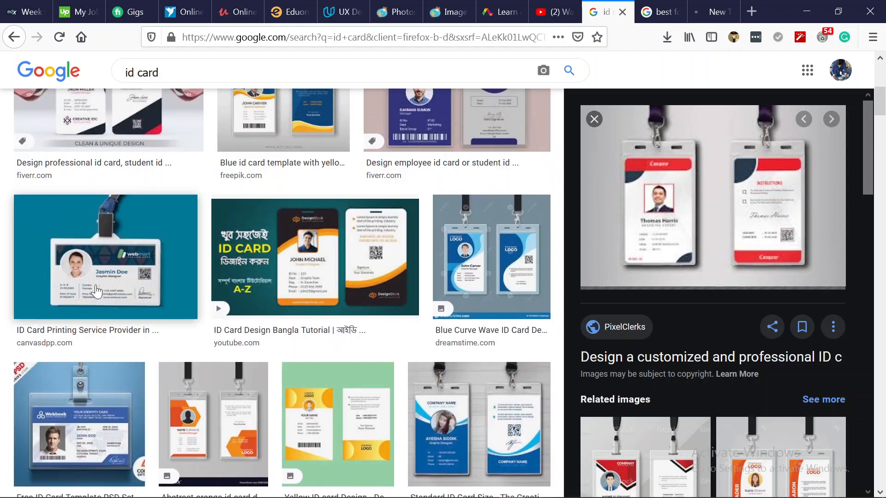
scroll(77, 268, "up", 4)
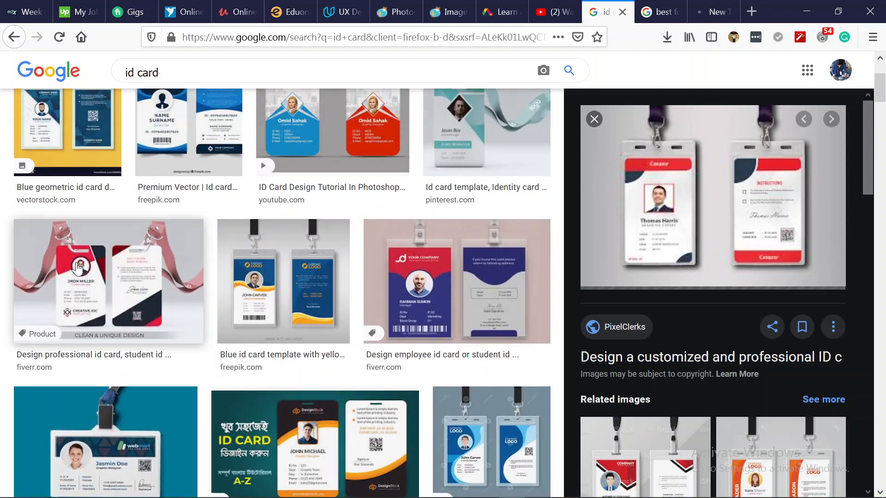
scroll(342, 233, "up", 1)
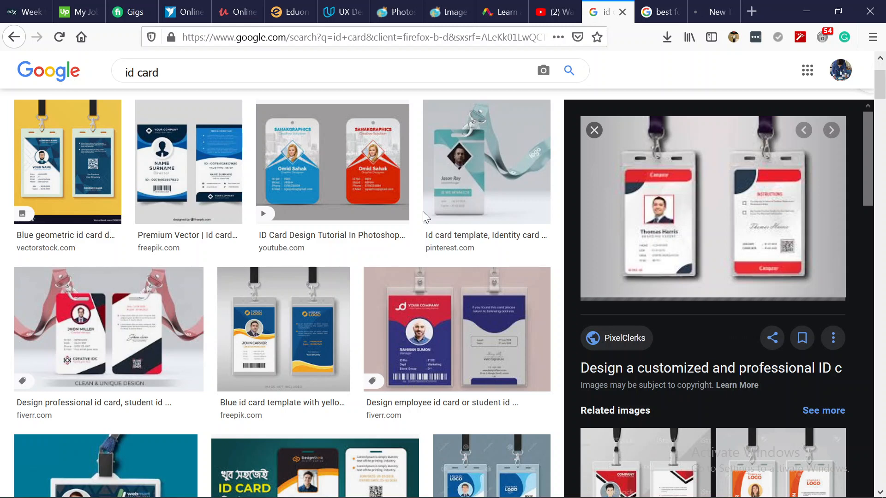
scroll(425, 326, "down", 1)
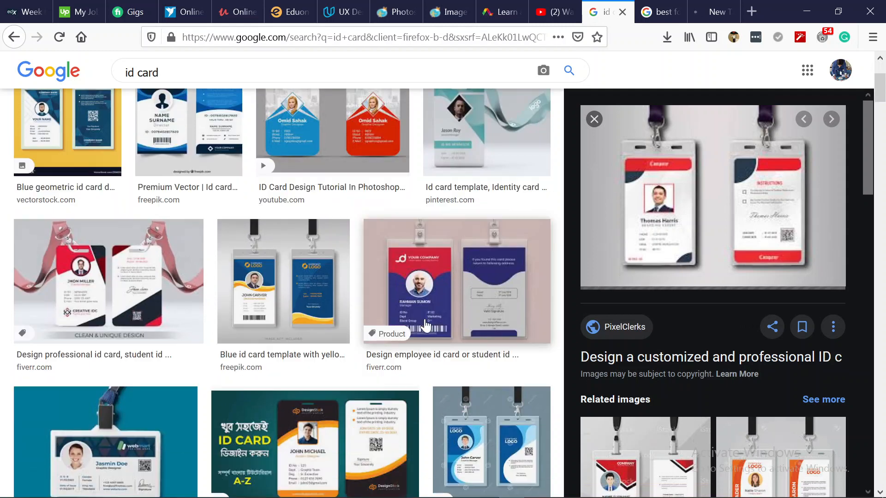
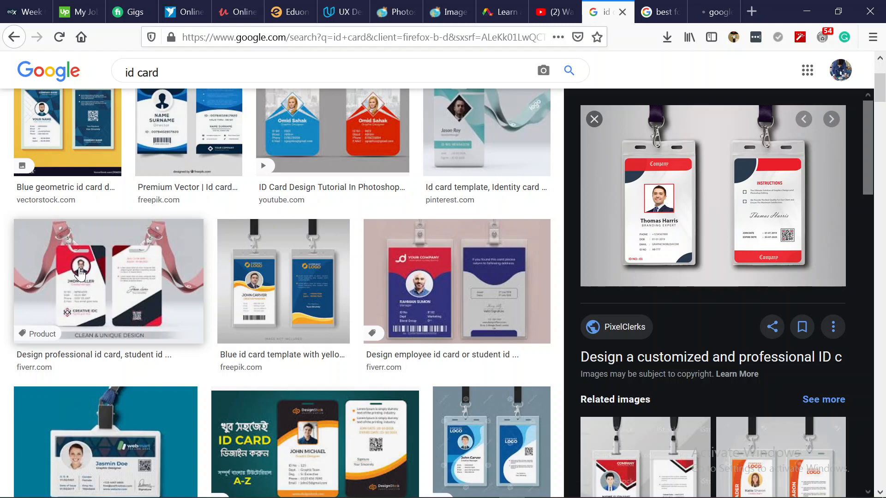
Check the Google results for 'pexels', then return to the Illustrator card design.
left_click(722, 13)
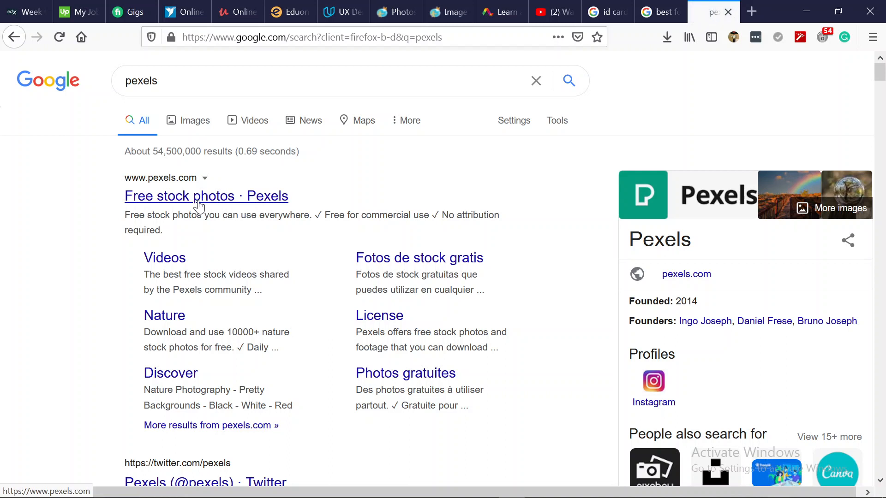
mouse_move(533, 491)
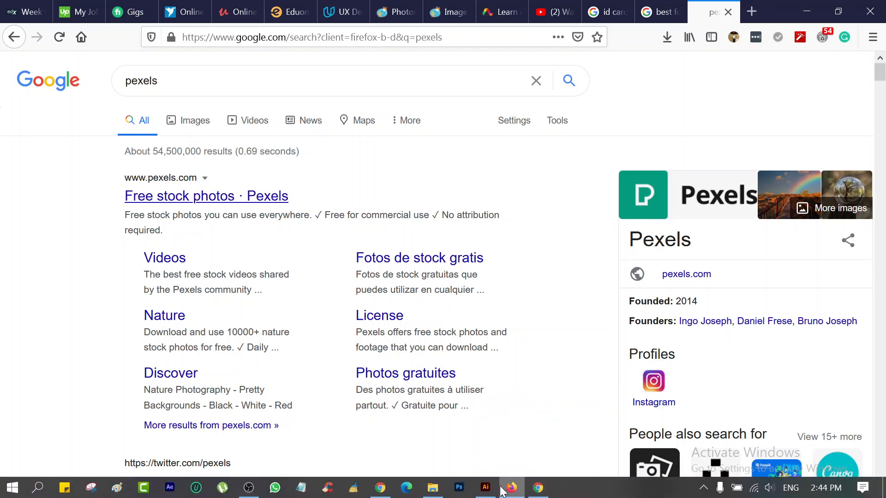
left_click(485, 488)
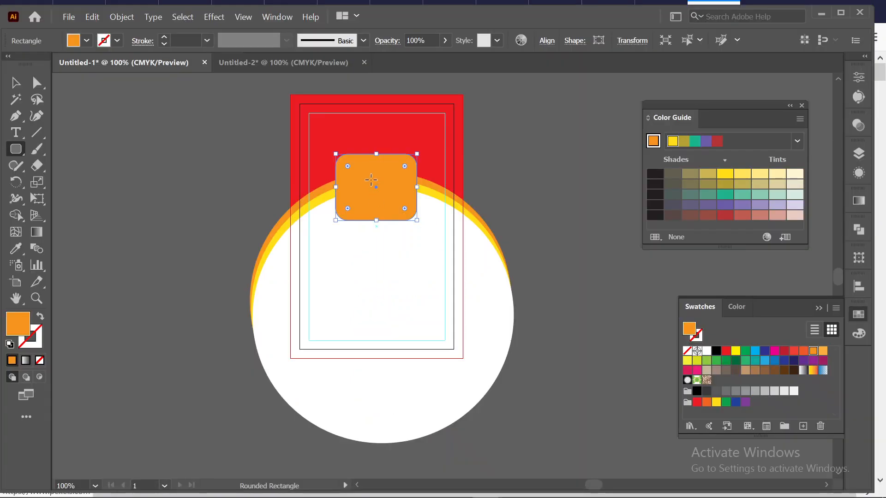
Draw an orange circle and, below it, an orange square left of the card.
left_click(15, 148)
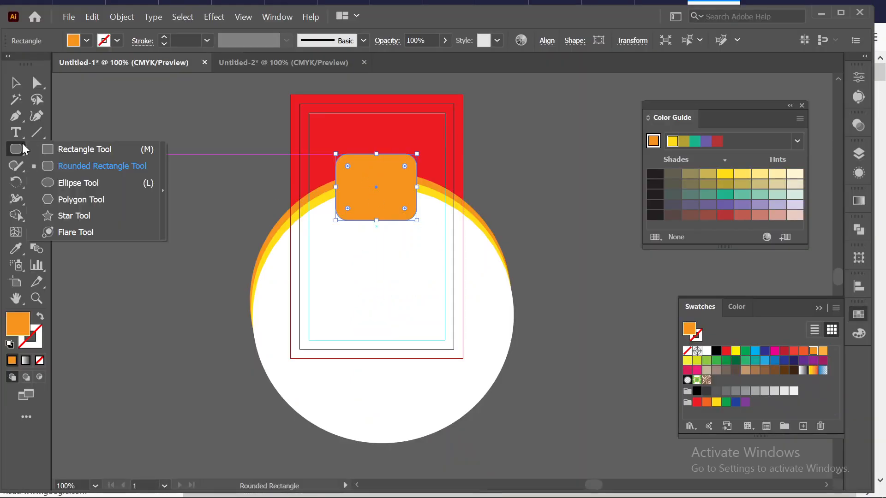
left_click(69, 184)
left_click_drag(110, 159, 154, 189)
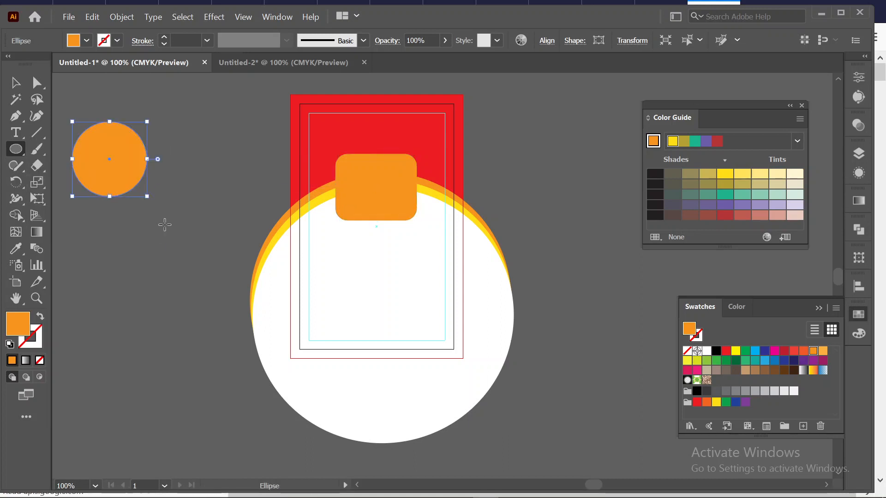
left_click(16, 148)
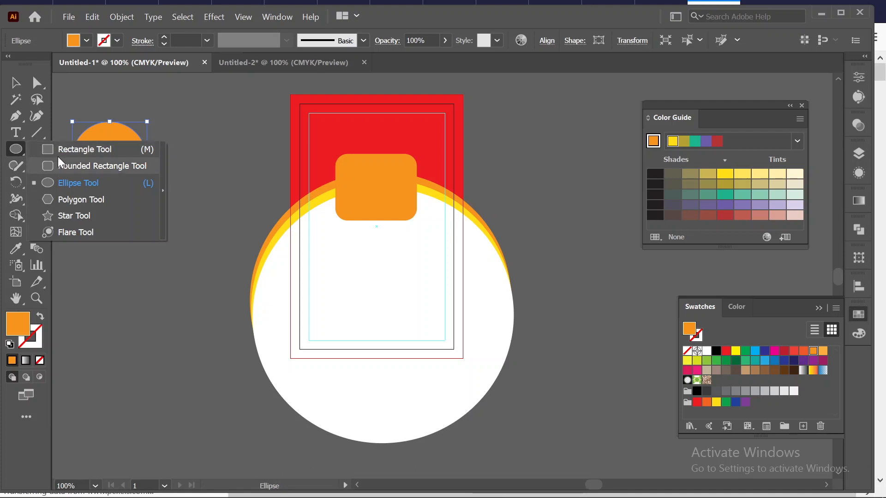
left_click(74, 149)
left_click_drag(121, 244, 155, 279)
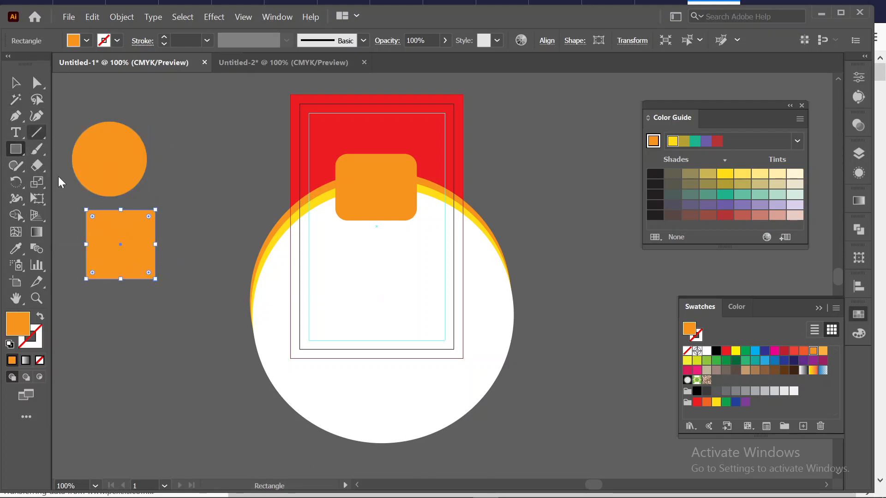
Duplicate the square below itself and rotate the copy 45° into a diamond.
key("v")
left_click_drag(129, 241, 130, 336)
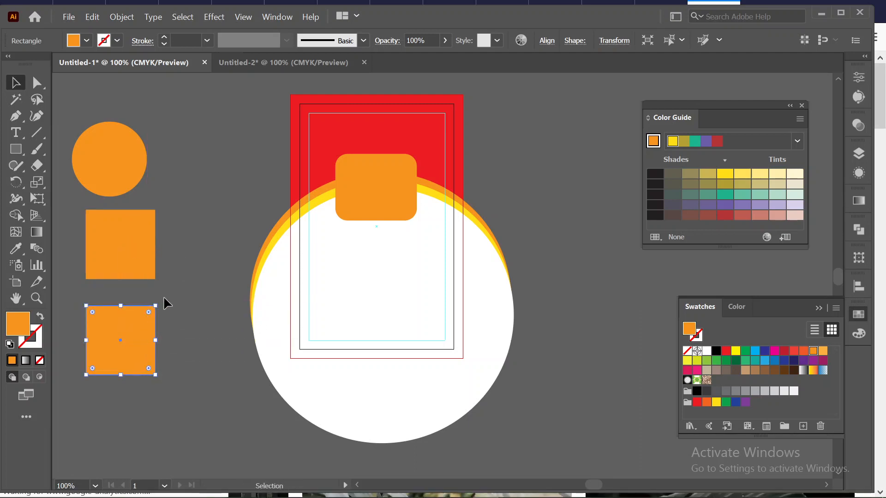
left_click_drag(155, 301, 127, 385)
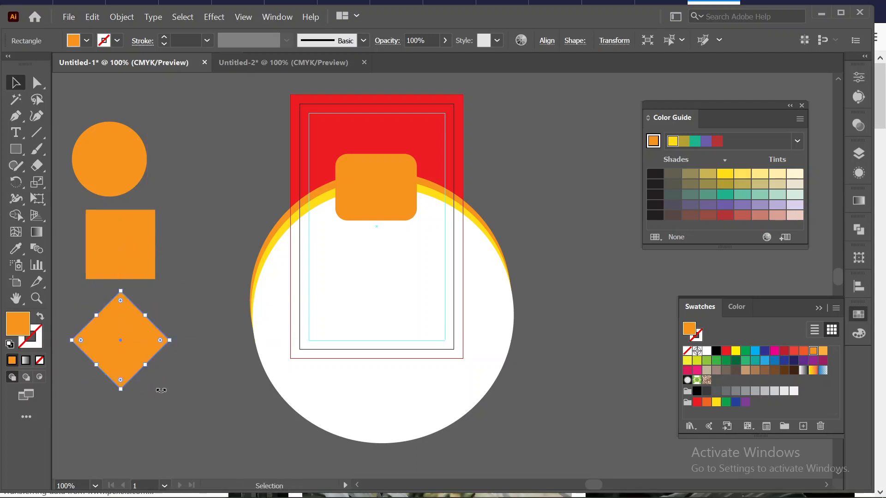
left_click(209, 264)
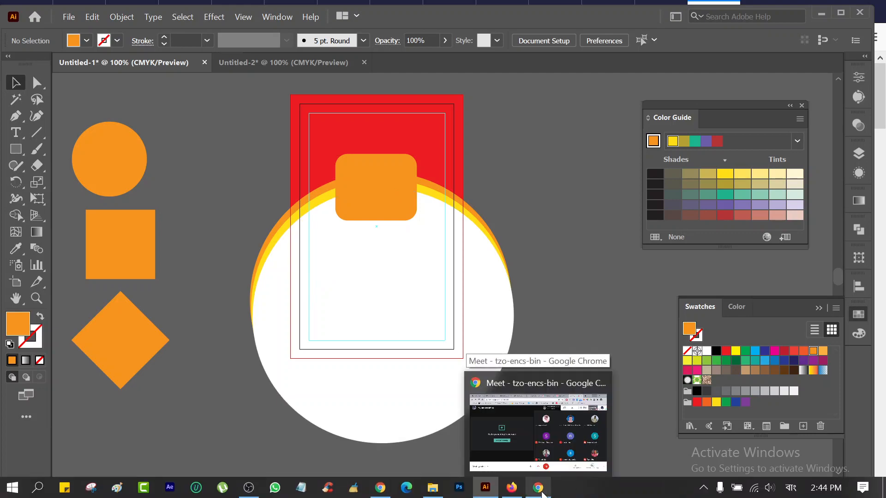
Hide the Google Meet window and bring the browser with the Pexels homepage forward.
left_click(538, 489)
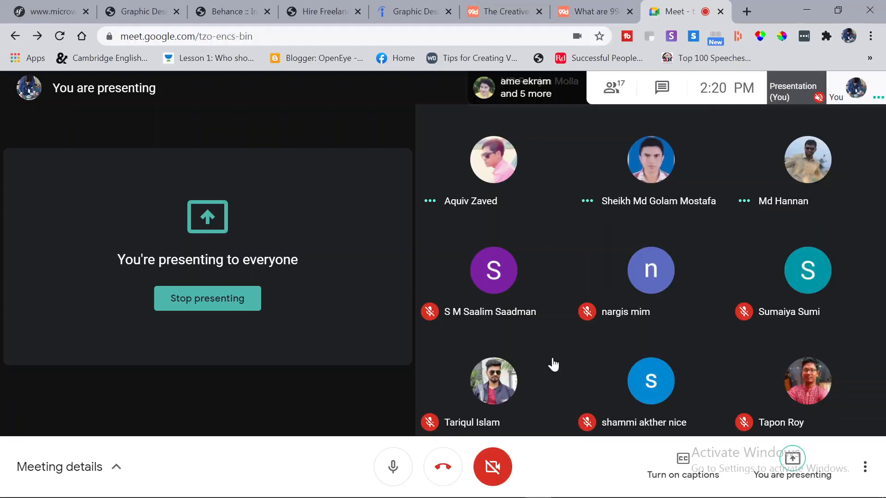
left_click(805, 6)
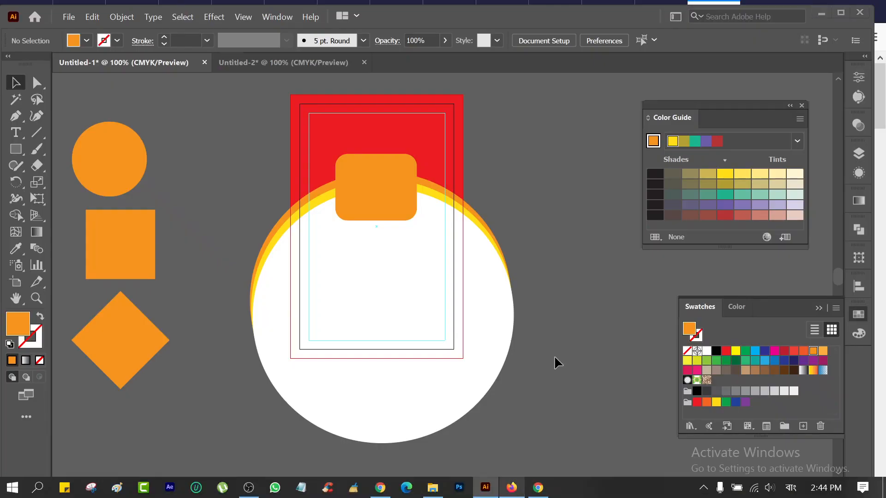
left_click(511, 487)
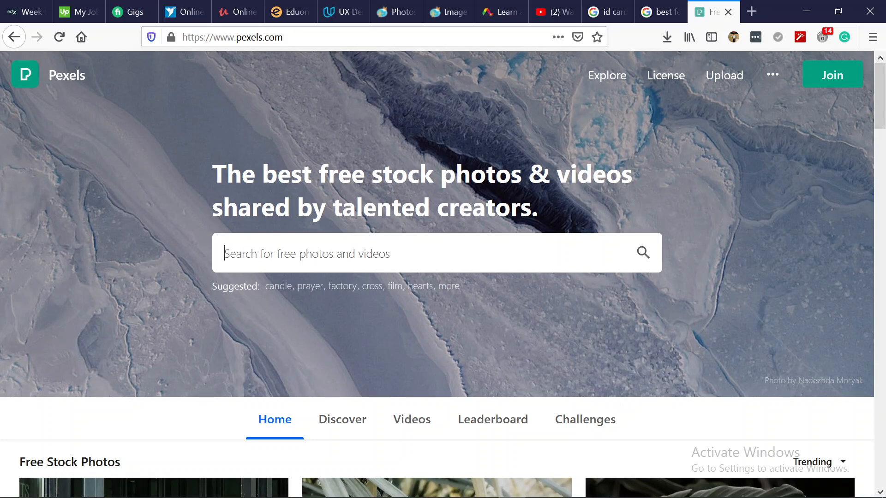
Clear the mistyped Bengali query, switch the keyboard to English, and search Pexels for 'business woman'.
type("বহেগেলো ৈদ")
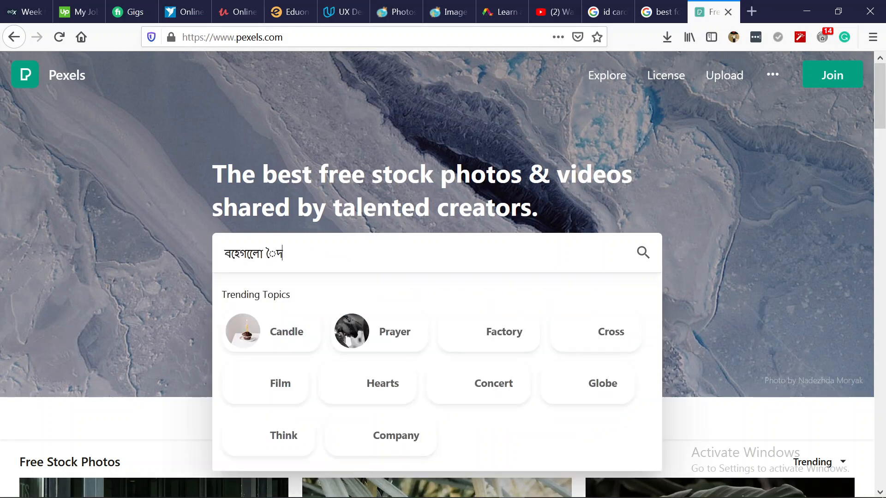
type("সাল")
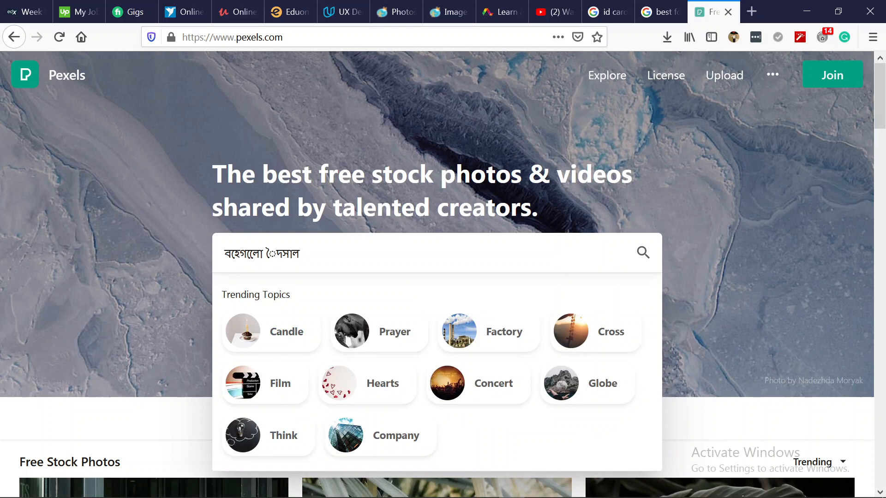
key("ctrl+a")
key("BackSpace")
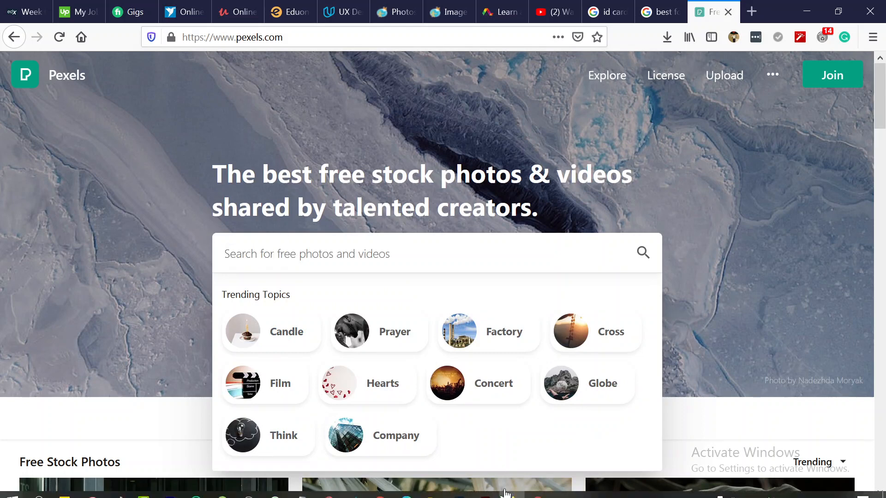
left_click(798, 489)
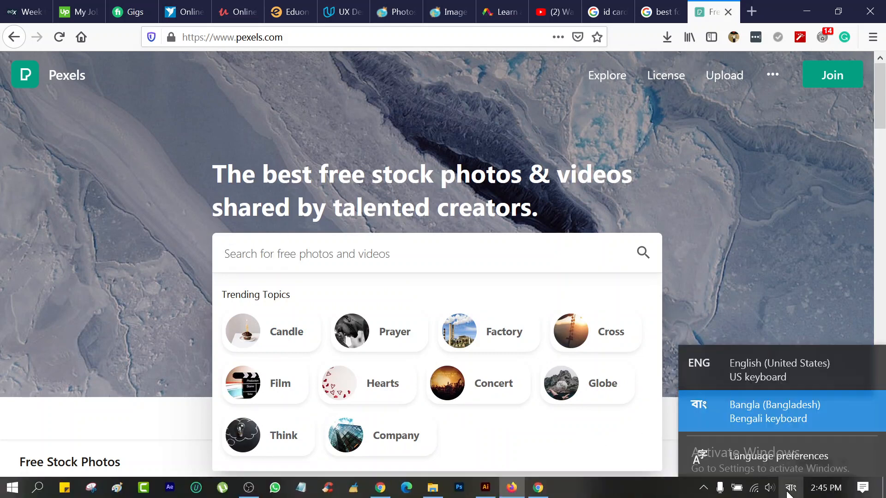
left_click(767, 364)
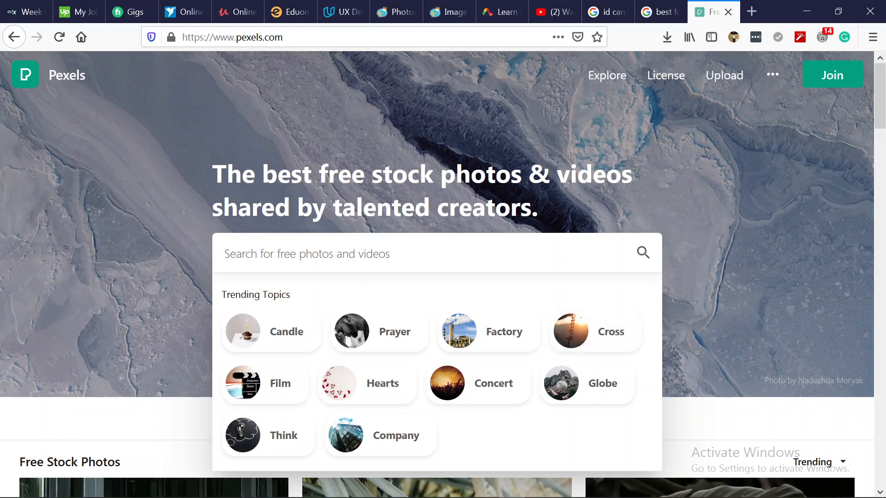
type("busi")
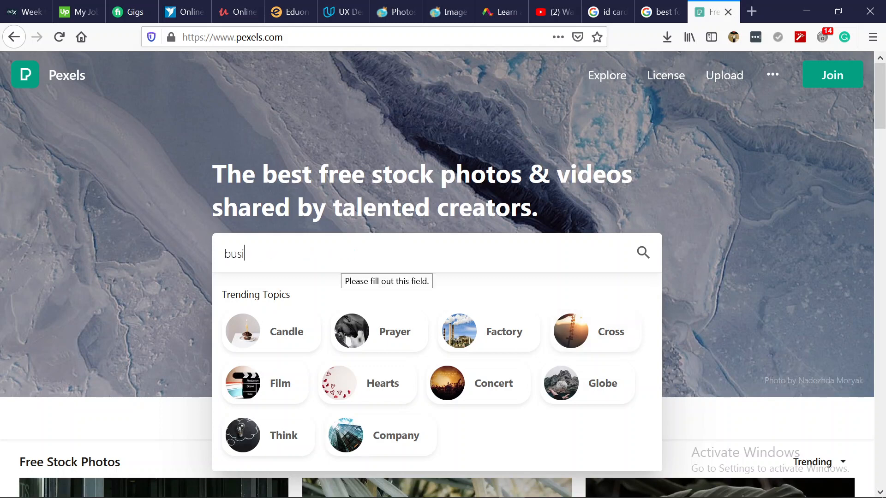
type("ness women")
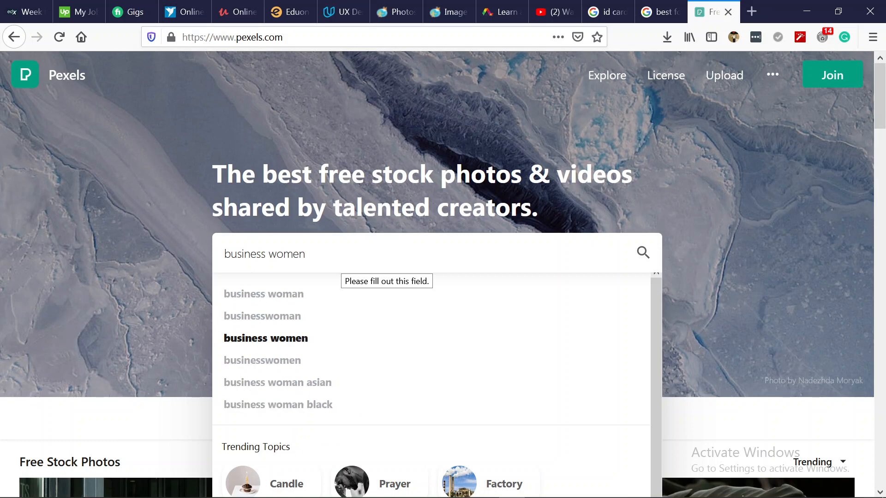
left_click(296, 305)
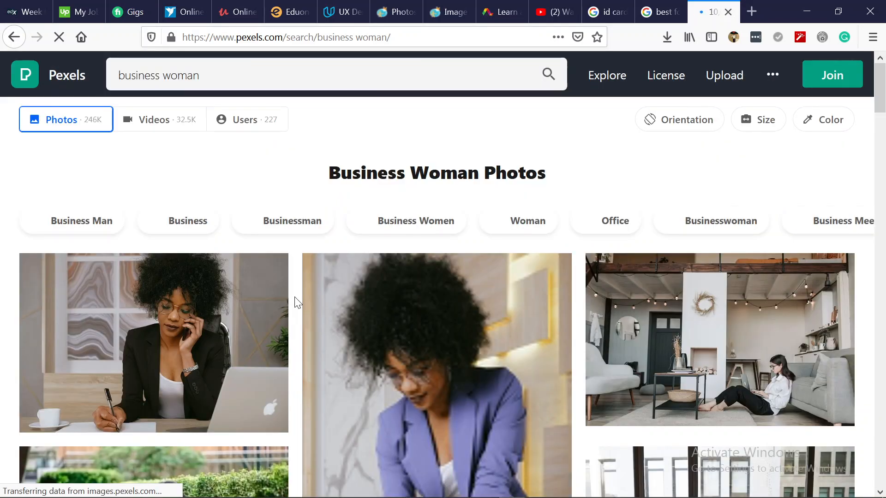
scroll(301, 290, "down", 2)
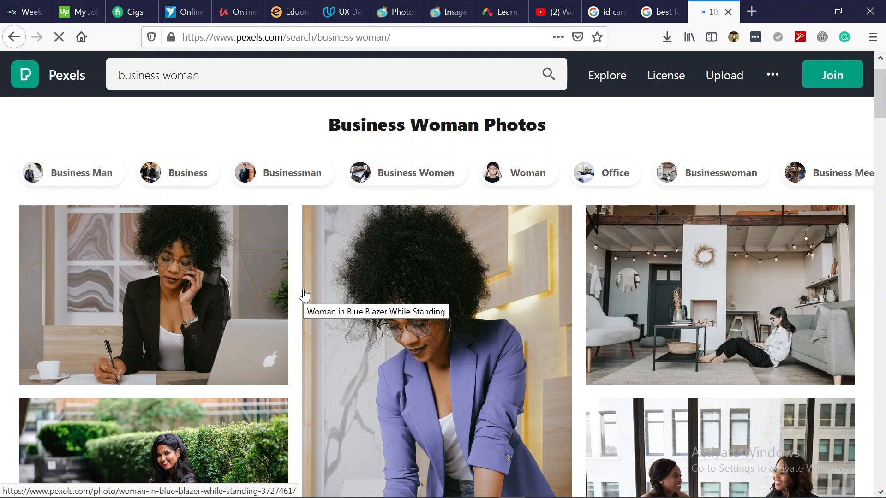
scroll(304, 296, "down", 4)
scroll(304, 295, "down", 6)
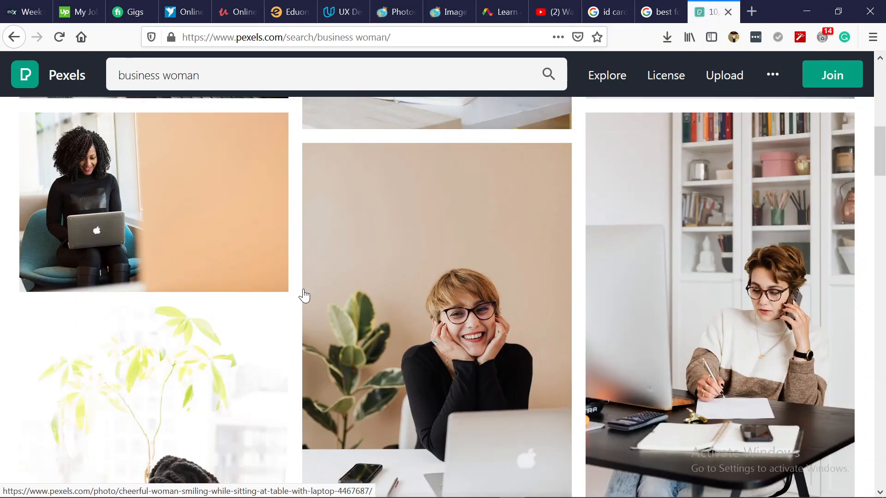
scroll(304, 295, "down", 8)
scroll(304, 296, "down", 10)
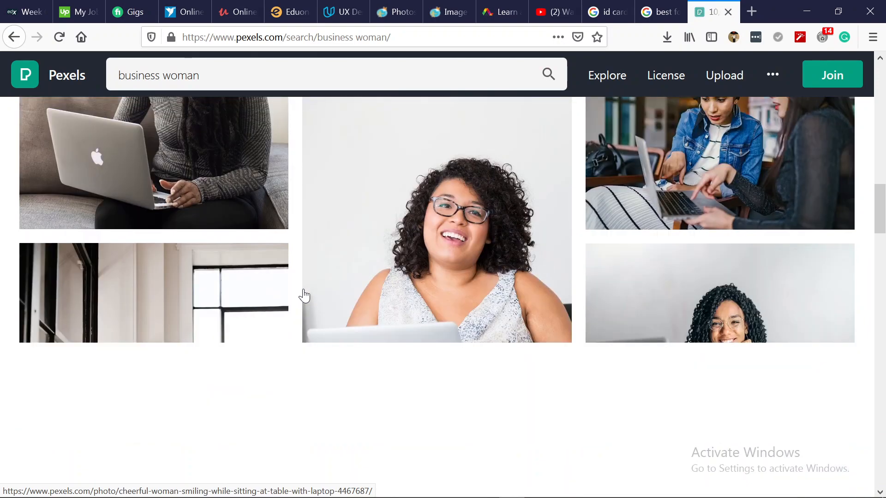
scroll(304, 295, "up", 6)
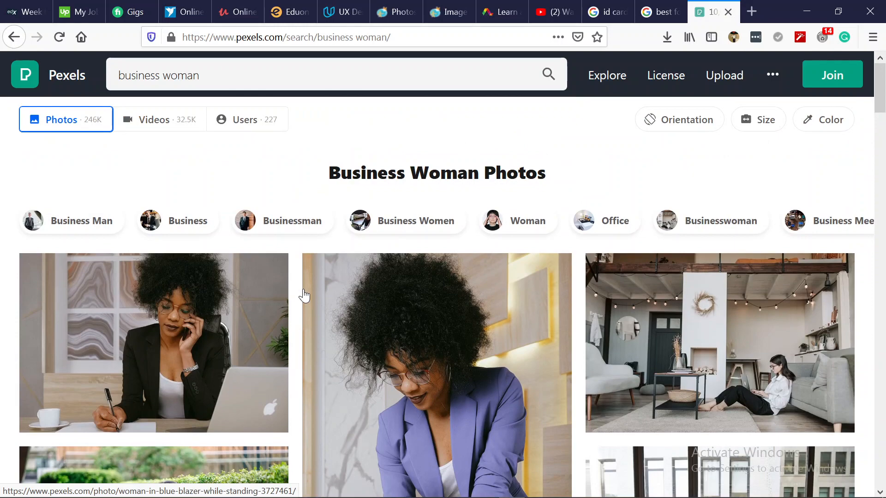
scroll(304, 295, "down", 6)
scroll(304, 295, "down", 2)
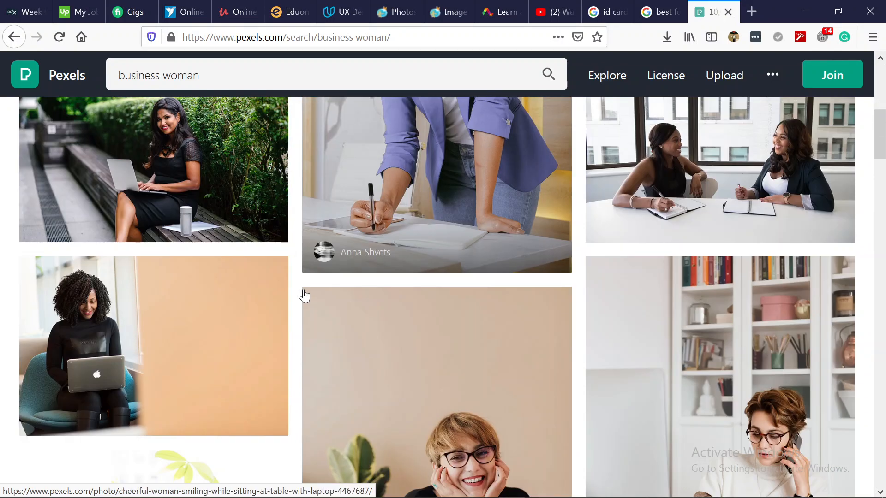
scroll(303, 295, "down", 7)
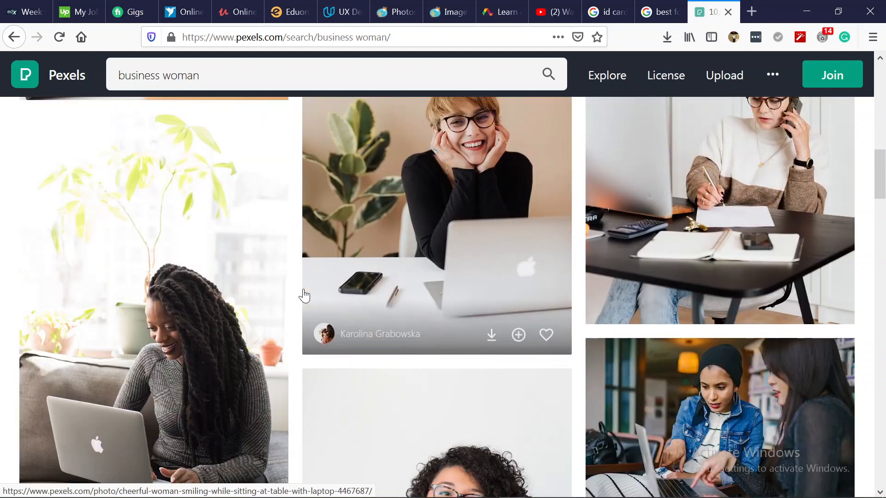
scroll(304, 295, "up", 2)
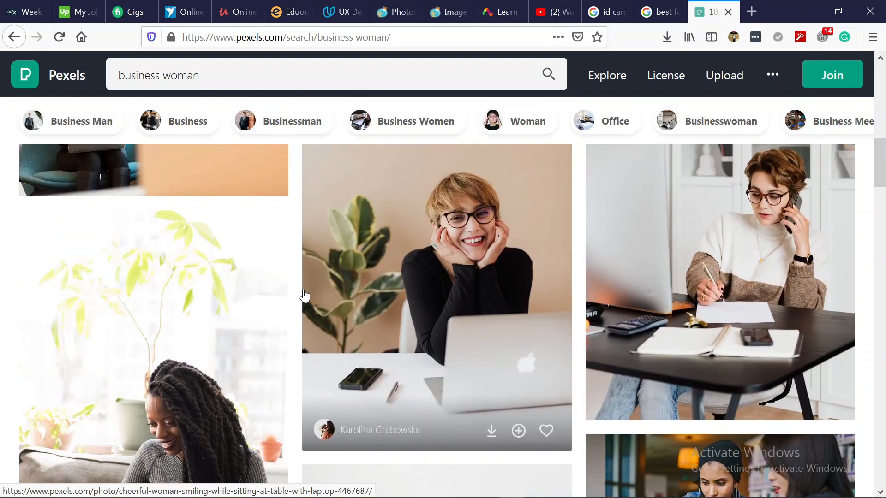
Download the smiling woman-at-laptop photo, then close the Pexels tab and minimize Firefox.
left_click(451, 211)
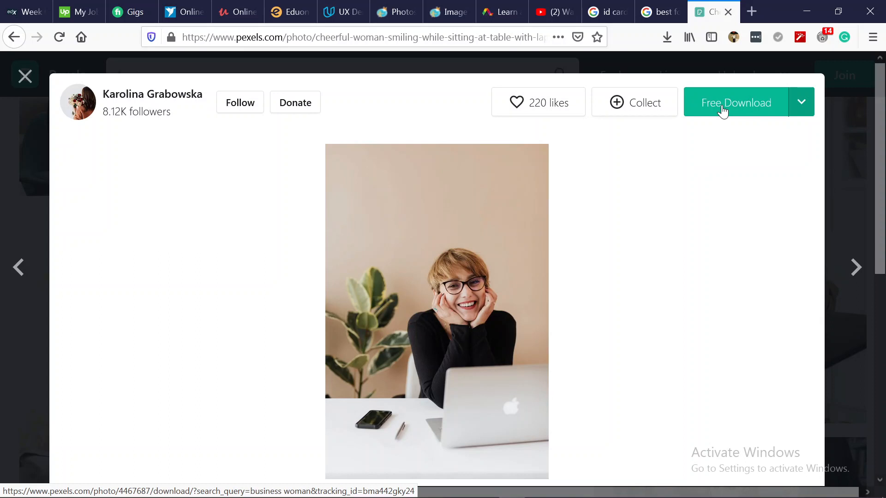
left_click(721, 106)
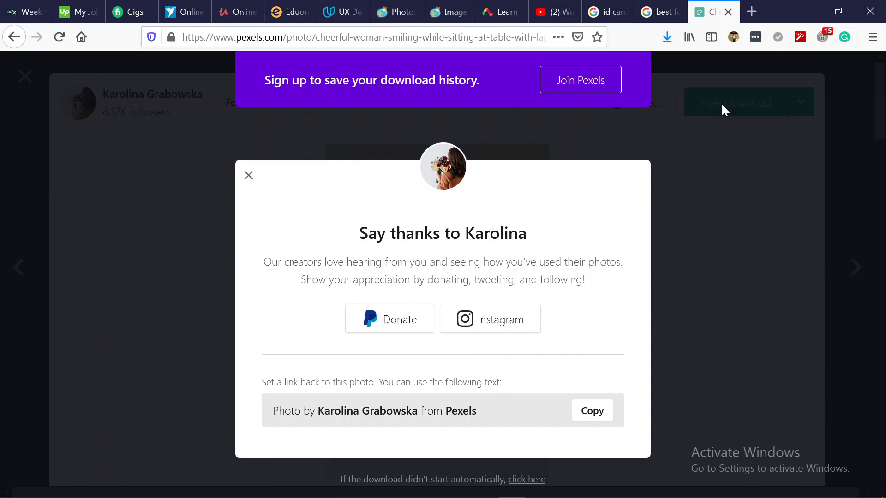
left_click(728, 12)
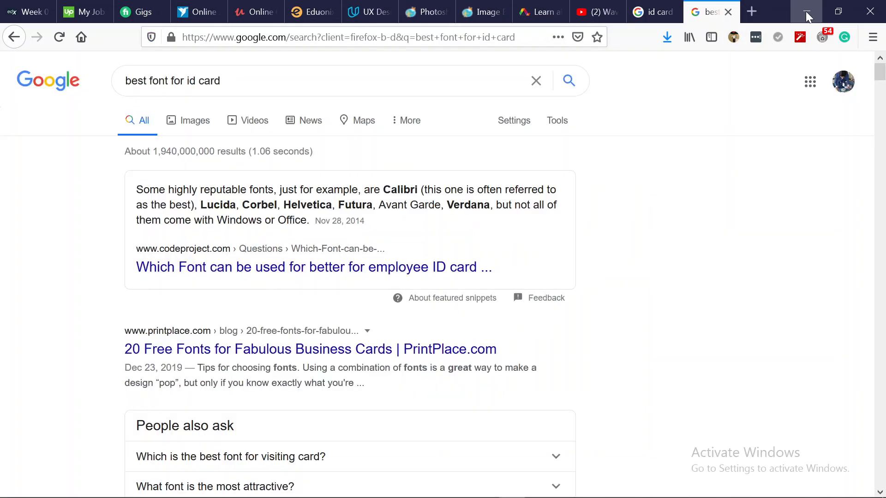
left_click(807, 11)
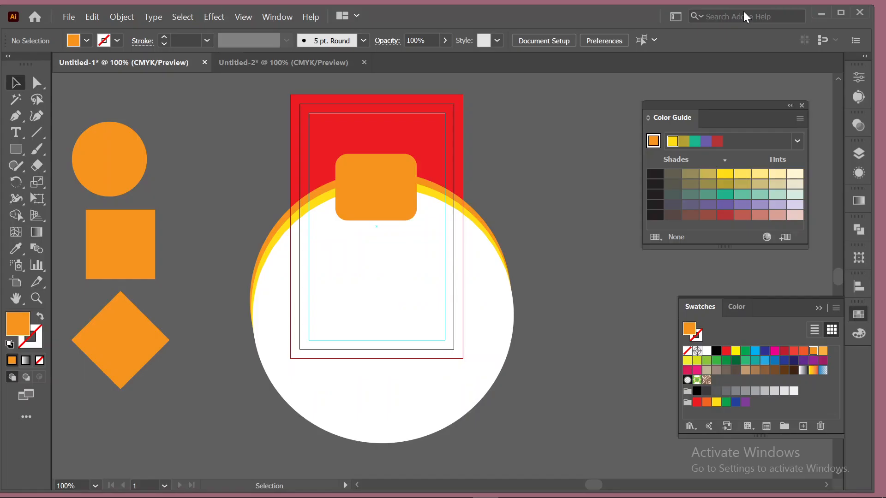
Load the downloaded Pexels photo from Downloads with File > Place.
left_click(66, 19)
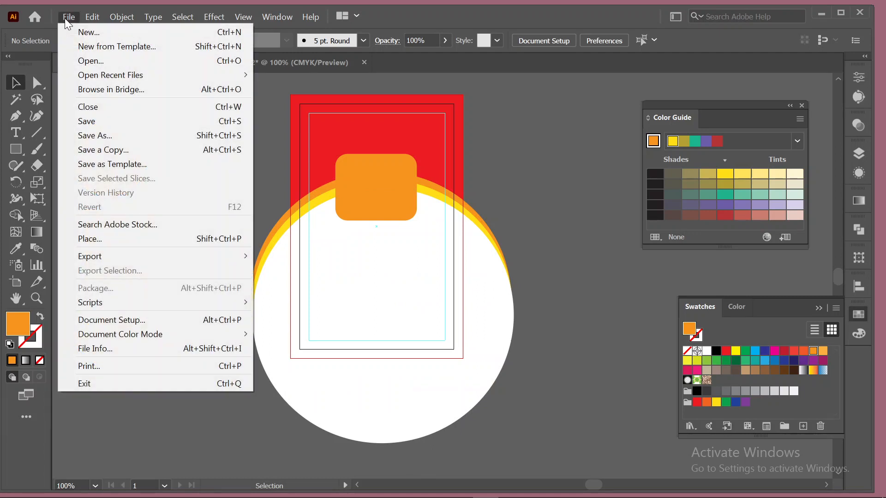
left_click(119, 246)
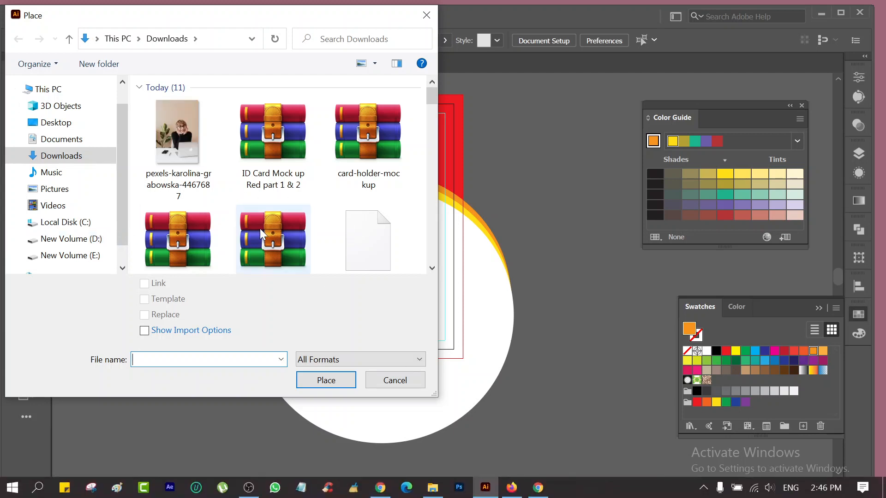
left_click(186, 142)
left_click(342, 380)
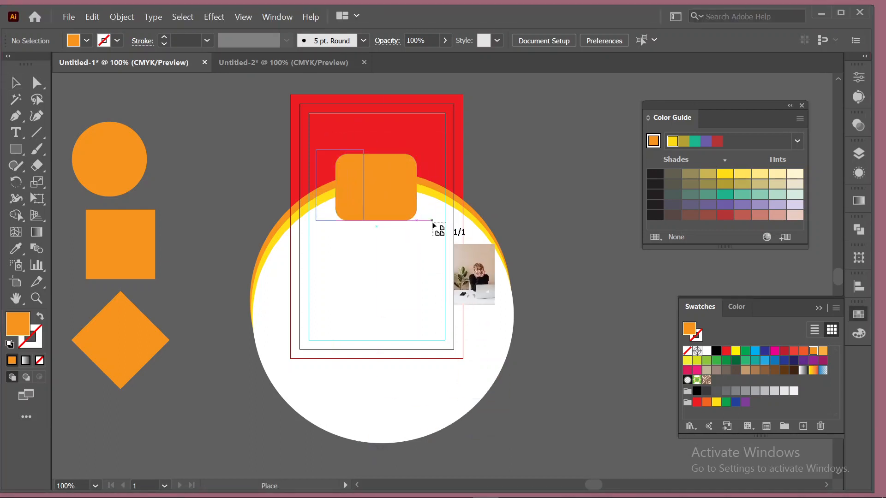
Place the photo, bring the rounded rectangle to front, and move the photo over the card top.
mouse_move(499, 245)
left_mouse_down()
mouse_move(583, 306)
mouse_move(510, 232)
left_mouse_up()
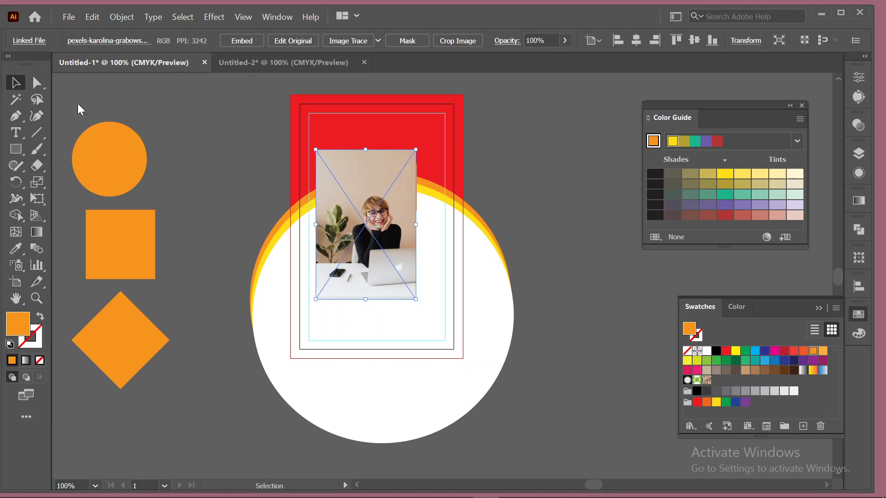
left_click_drag(375, 162, 437, 154)
left_click(375, 188)
right_click(374, 188)
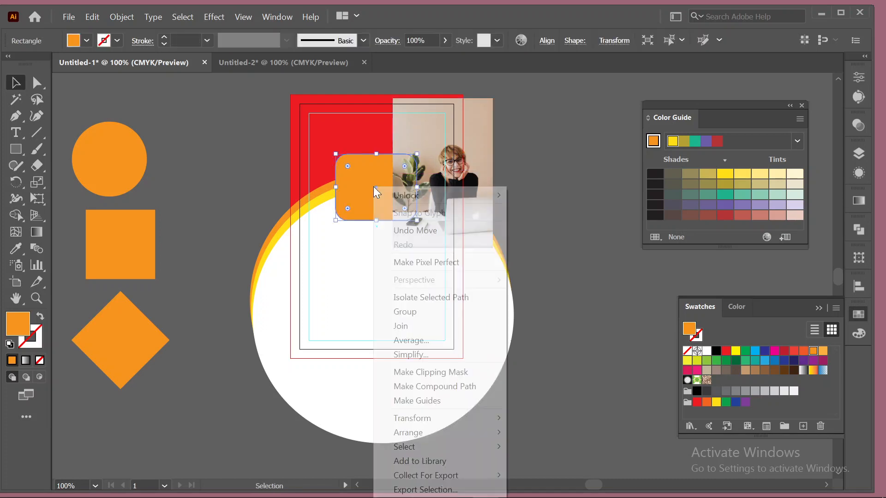
mouse_move(497, 435)
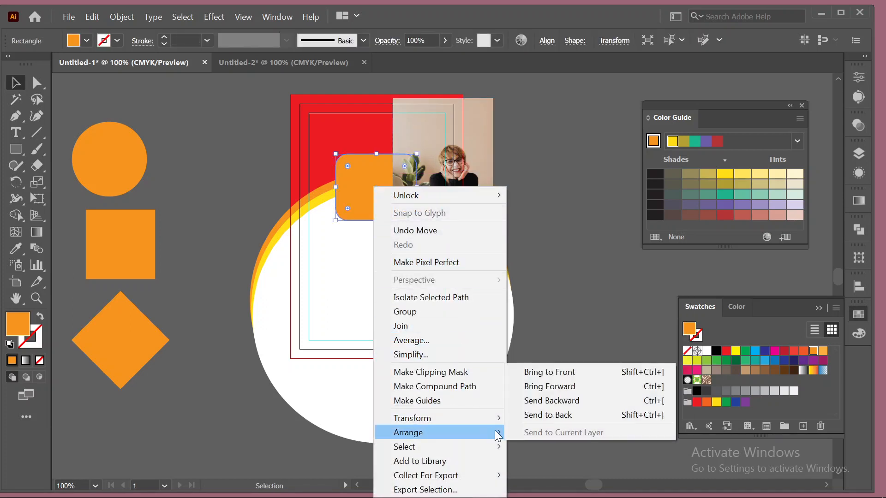
left_click(563, 372)
left_click(538, 194)
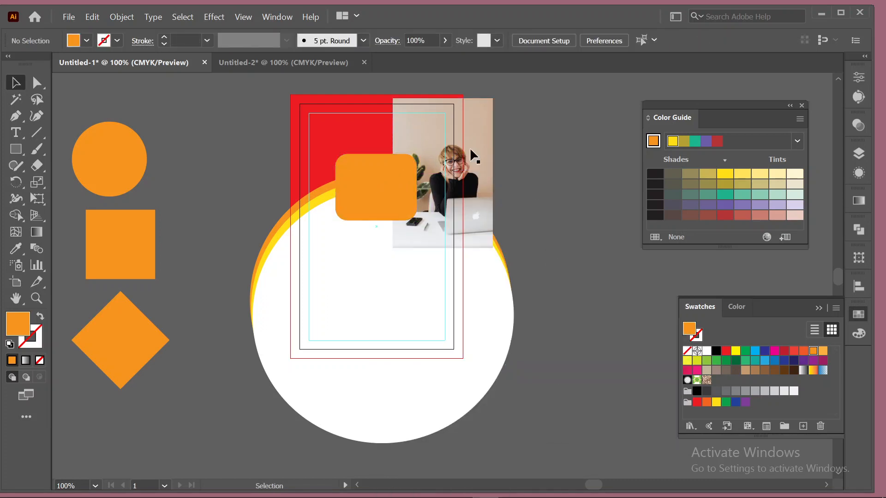
left_click_drag(431, 135, 390, 159)
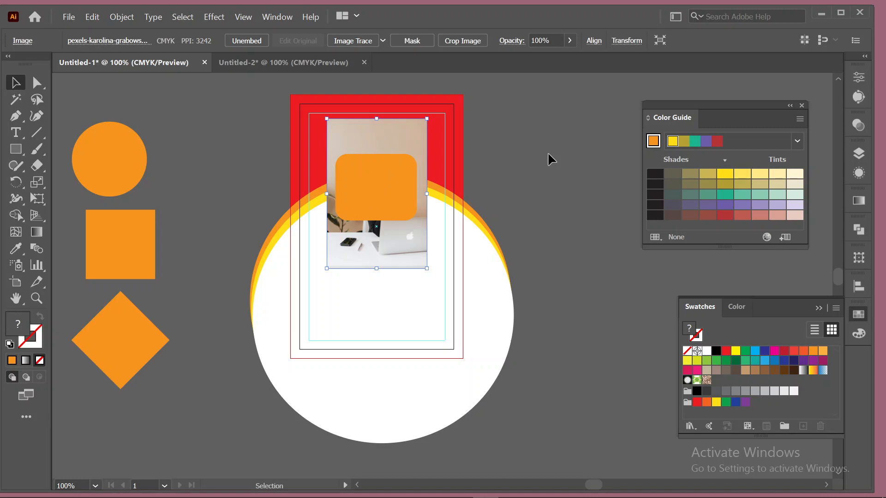
Try a clipping mask of the photo with the rounded rectangle, then undo it.
left_click(388, 186, "shift")
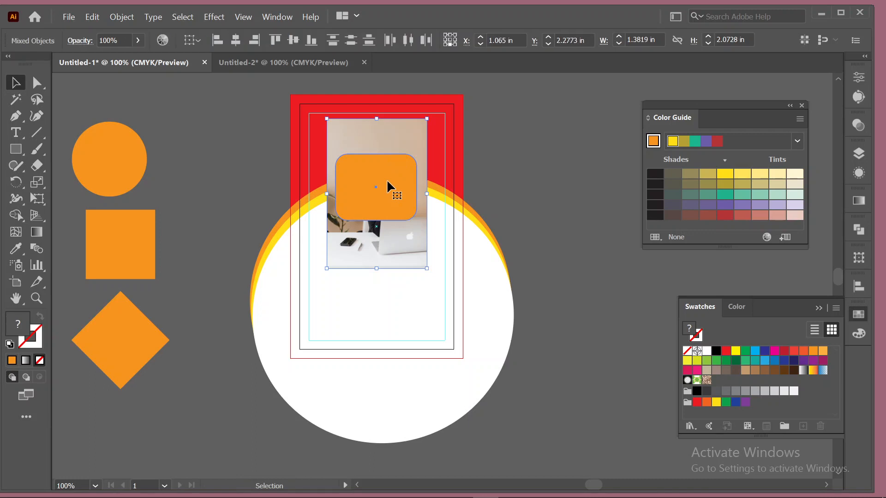
right_click(387, 186)
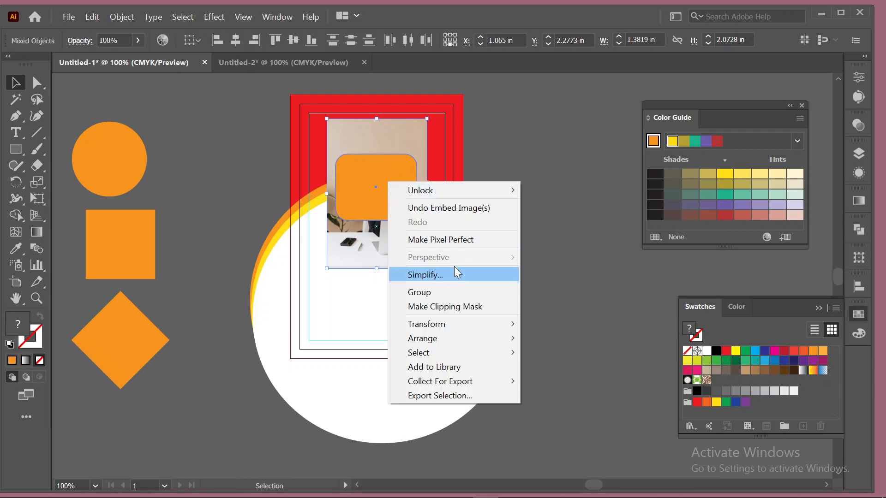
left_click(476, 308)
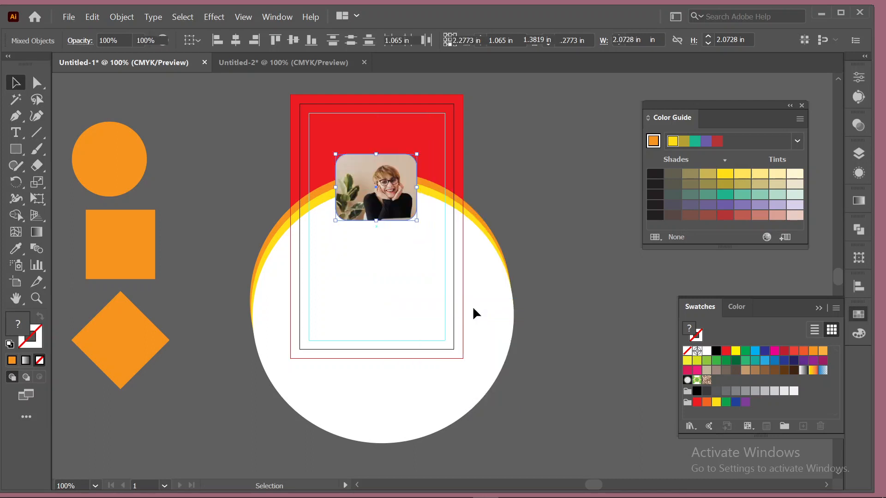
key("ctrl+z")
left_click(535, 180)
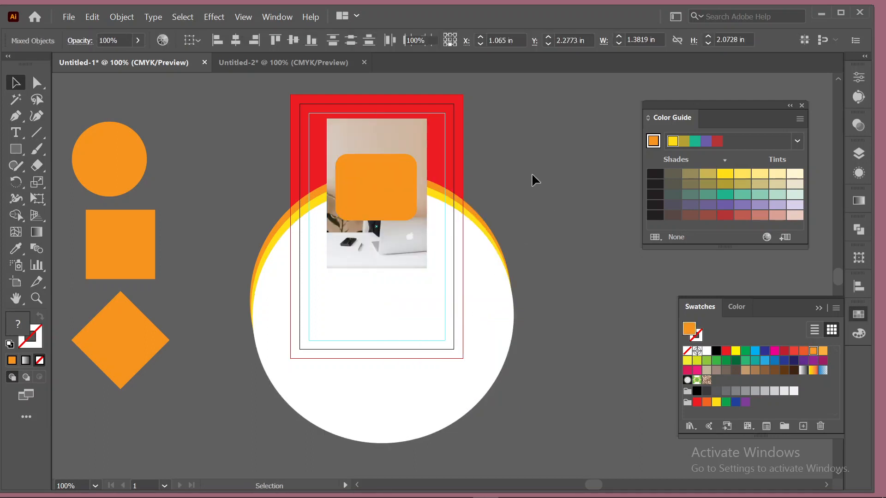
Enlarge and reposition the photo, clip it again, then release the mask.
left_click(425, 244)
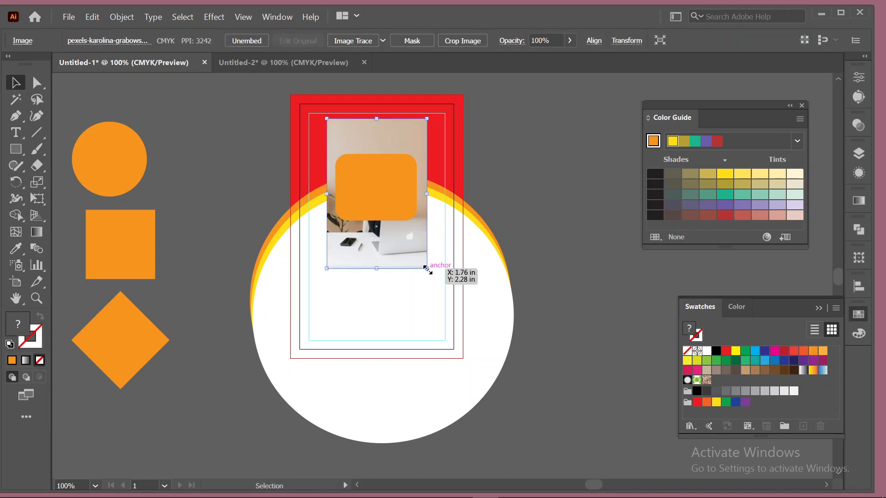
left_click_drag(427, 269, 457, 287)
left_click_drag(415, 251, 490, 377)
left_click_drag(421, 277, 390, 236)
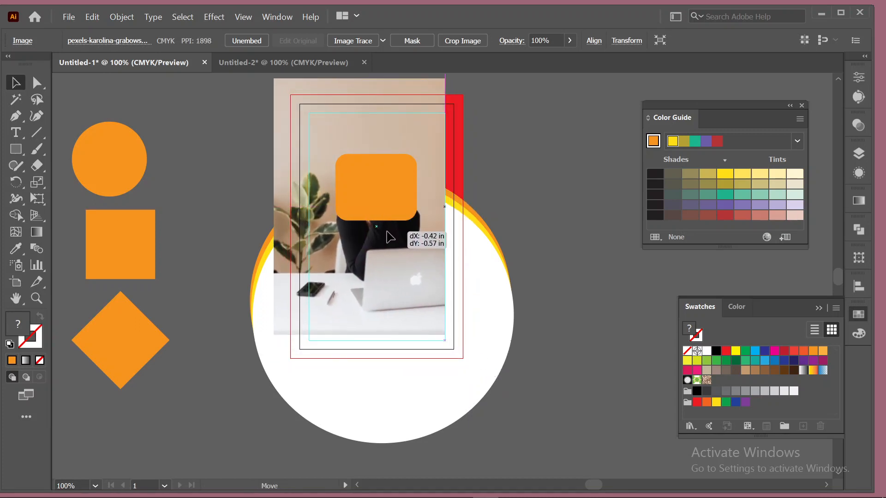
left_click(395, 185, "shift")
right_click(395, 185)
left_click(461, 308)
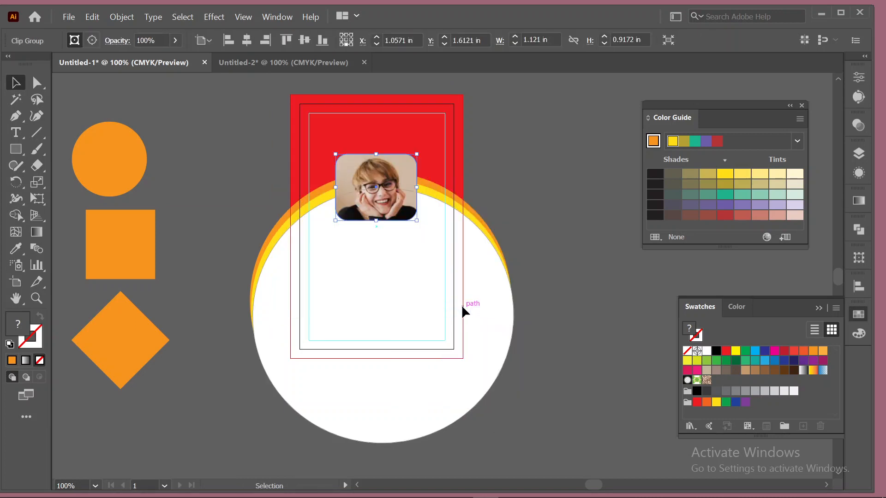
left_click(533, 162)
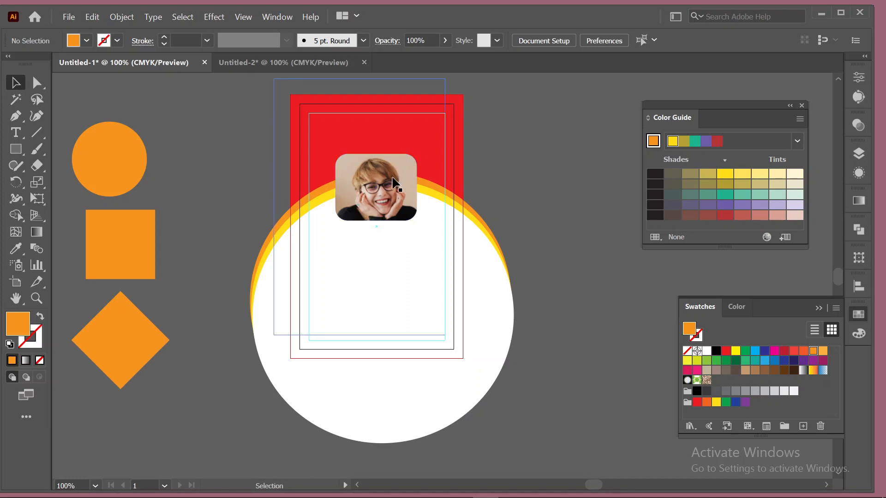
key("ctrl+alt+7")
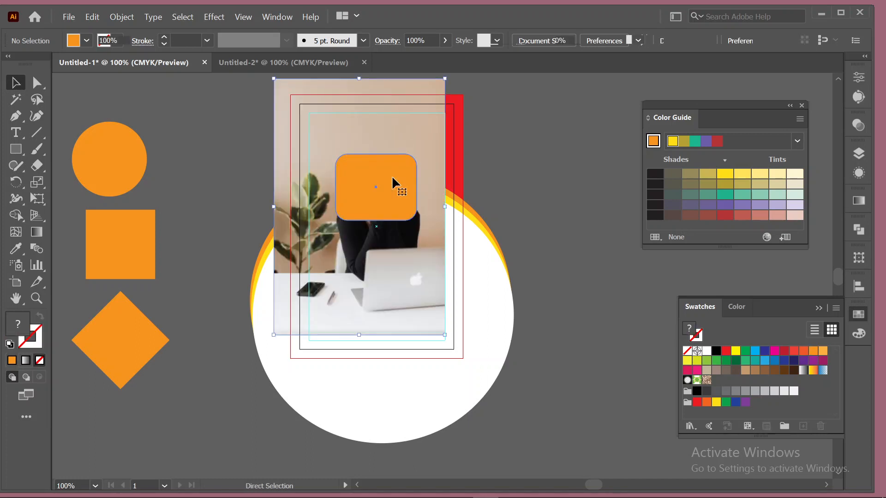
Enlarge the photo alone and position the rounded rectangle over her face.
left_click(414, 282)
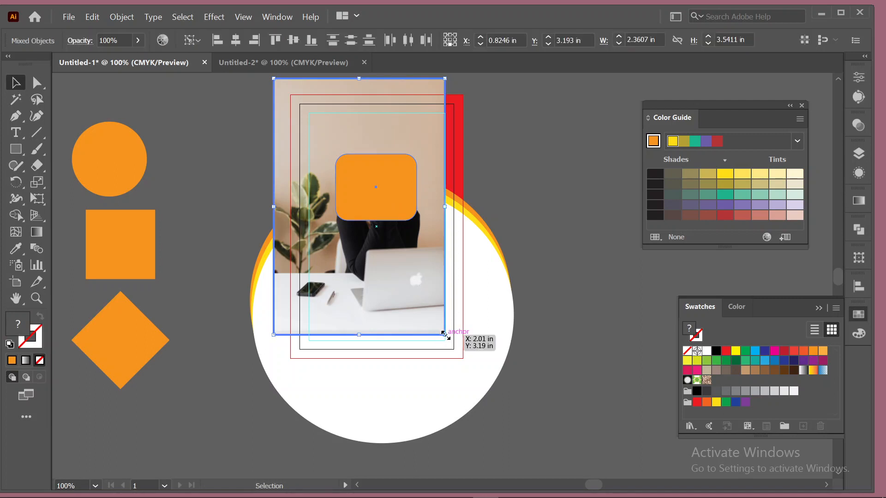
left_click_drag(446, 335, 460, 353)
key("ctrl+z")
left_click(580, 233)
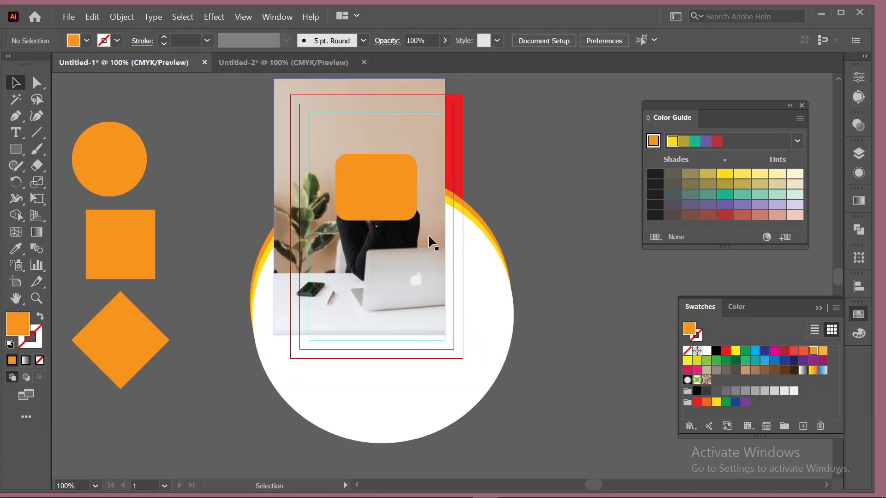
left_click(444, 307)
left_click_drag(445, 335, 459, 356)
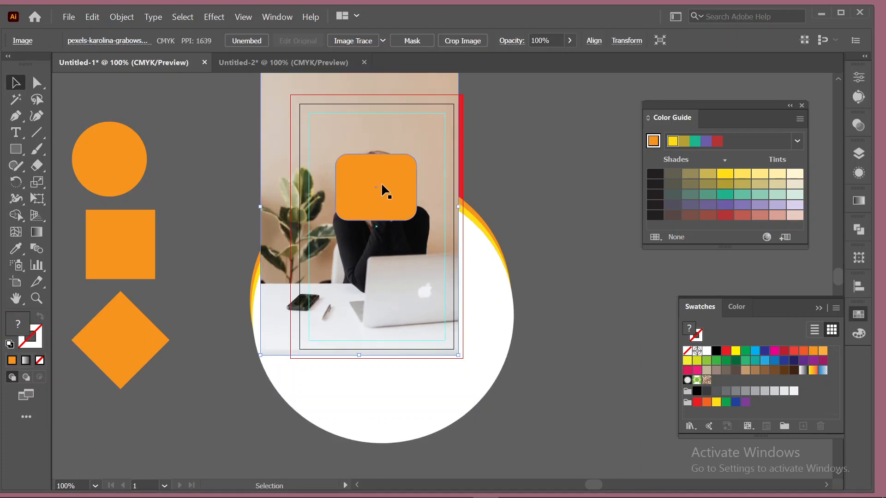
left_click_drag(383, 190, 388, 184)
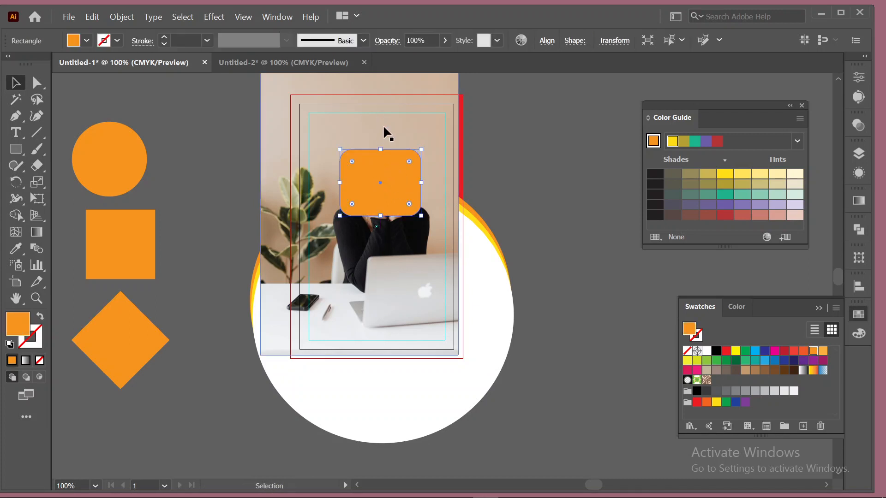
Select the photo with the rounded rectangle and make the clipping mask.
left_click(389, 141, "shift")
right_click(377, 182)
left_click(514, 149)
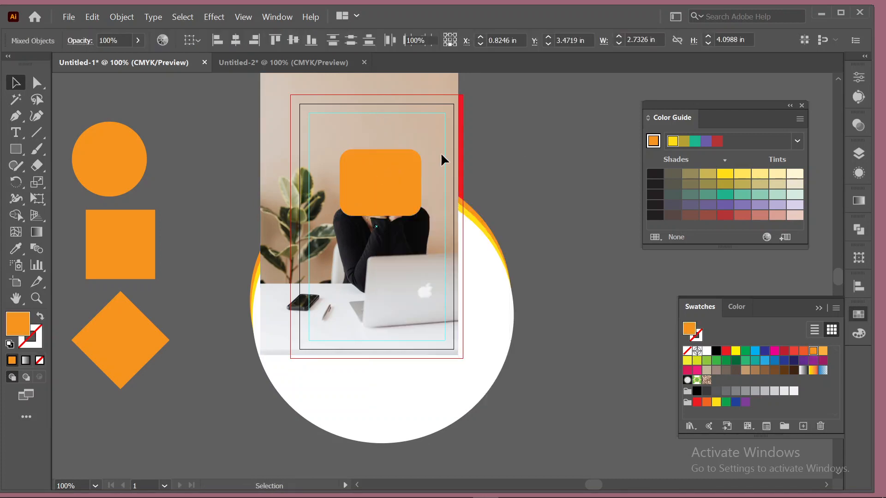
left_click(381, 178)
left_click(384, 138, "shift")
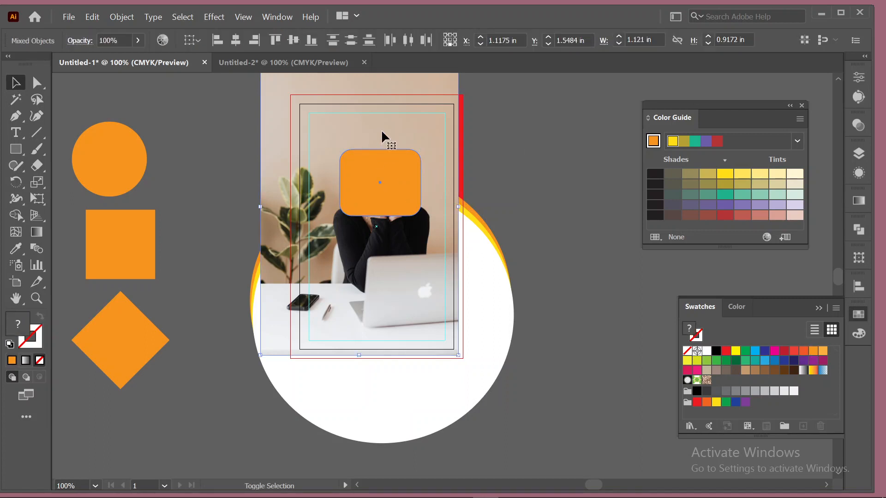
right_click(388, 169)
mouse_move(457, 178)
left_click(534, 155)
left_click(436, 220)
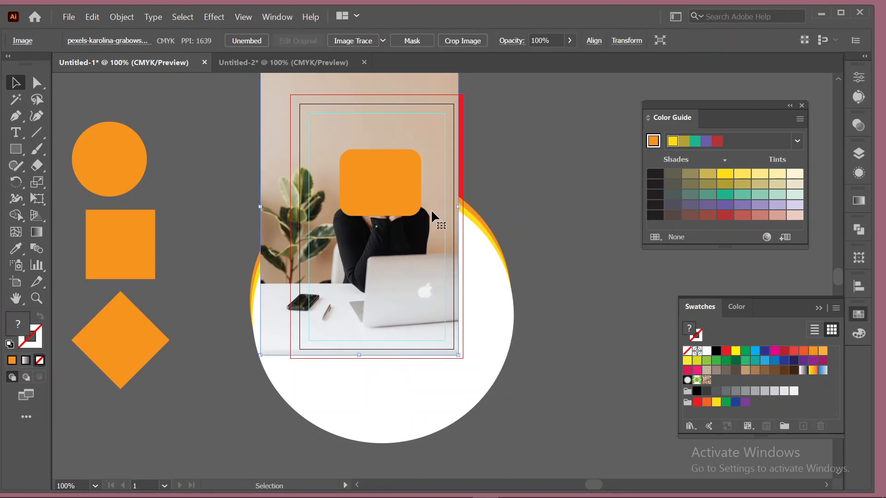
left_click(381, 183, "shift")
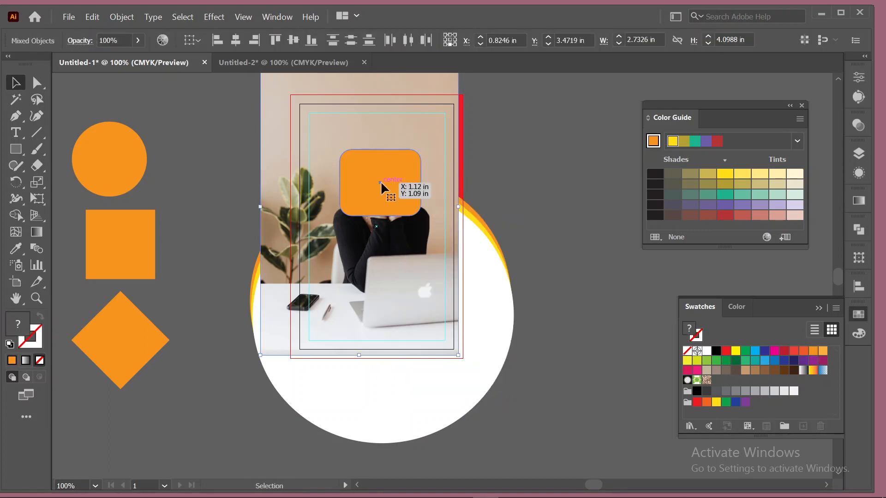
right_click(381, 183)
left_click(449, 308)
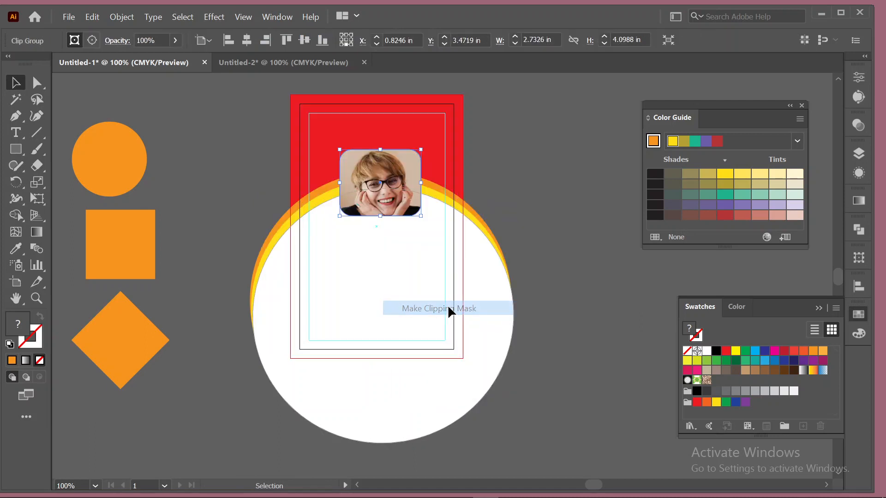
left_click(510, 180)
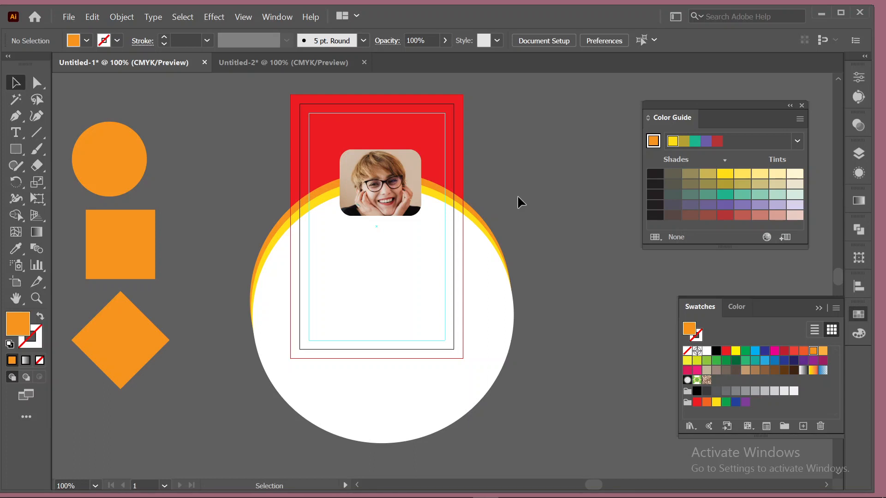
Nudge the clipped photo and marquee-select the circles, undoing a trial move of the white circle.
left_click_drag(410, 167, 409, 168)
left_click(503, 292)
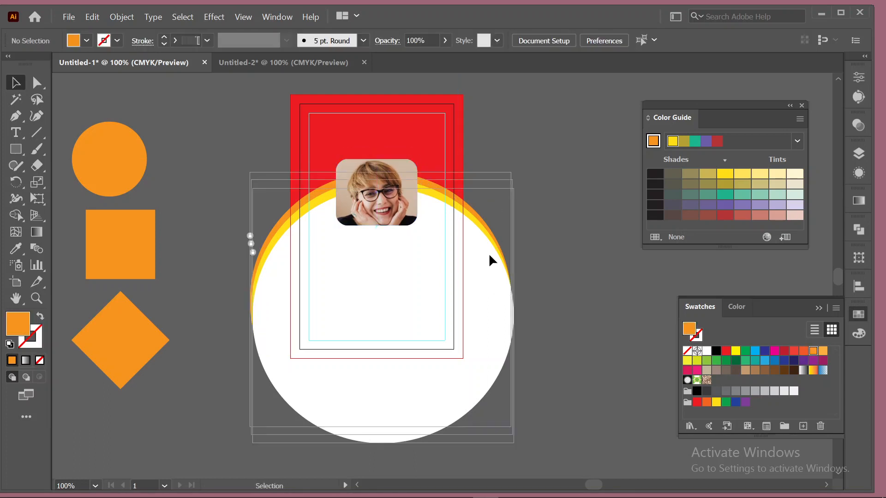
left_click(298, 292)
left_click(252, 242)
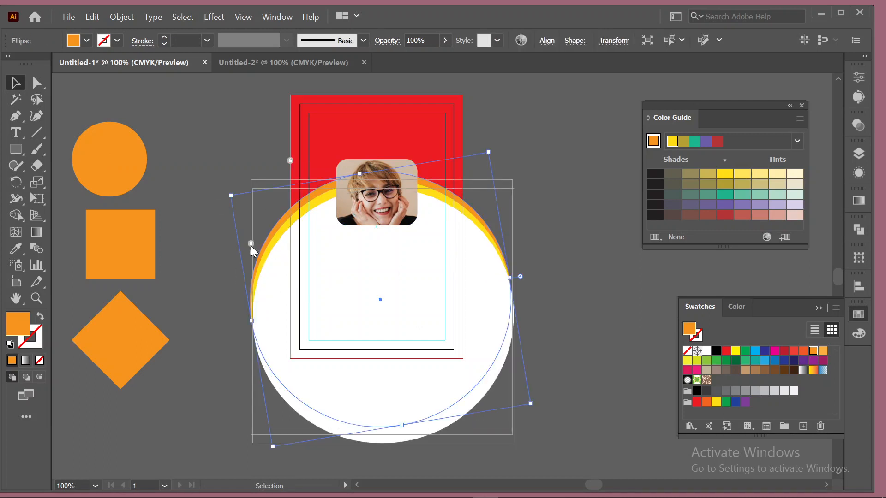
left_click(203, 272)
left_click_drag(216, 270, 278, 331)
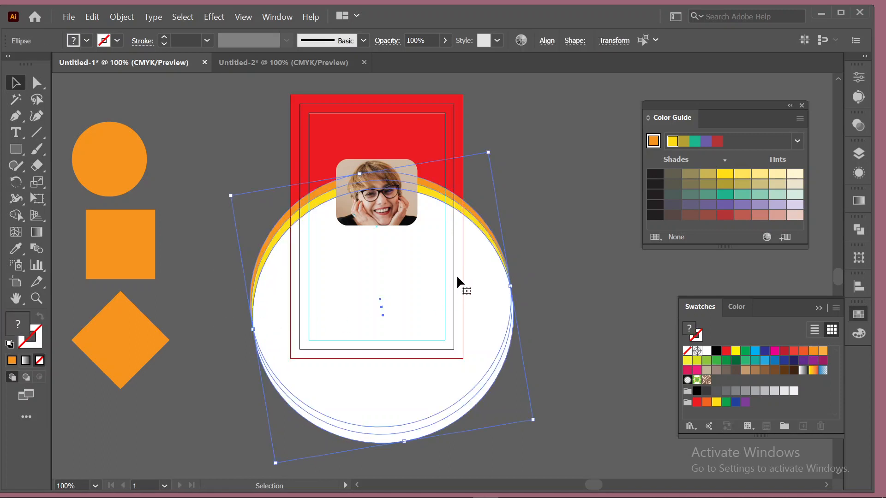
left_click(481, 274, "shift")
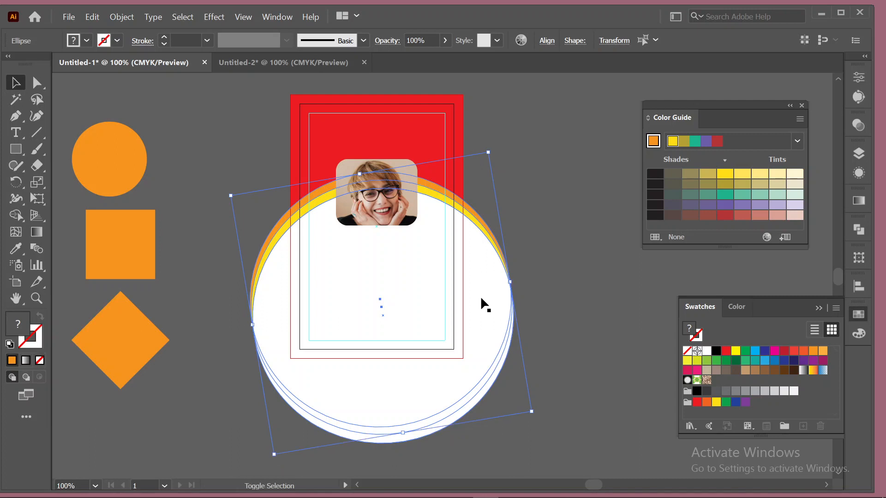
left_click_drag(475, 279, 486, 238)
key("ctrl+z")
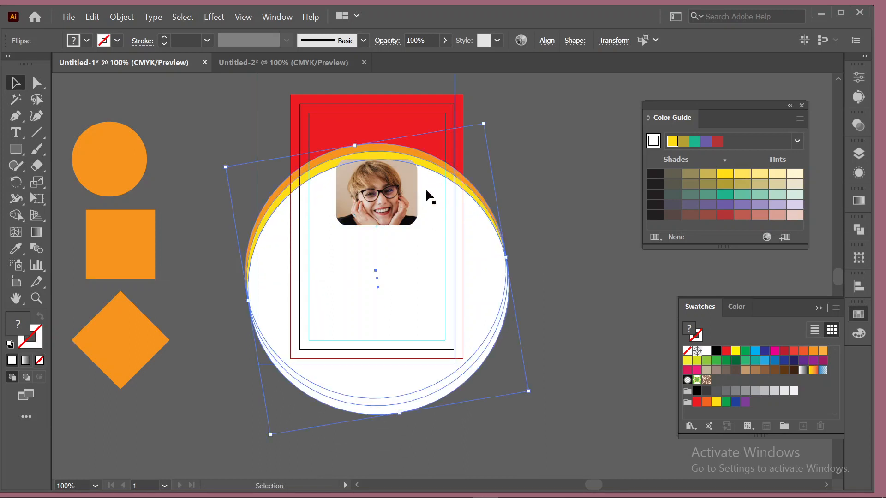
Lower the white-and-orange circle body and set the photo onto the arc's upper edge.
left_click(454, 179)
left_click_drag(406, 183, 408, 147)
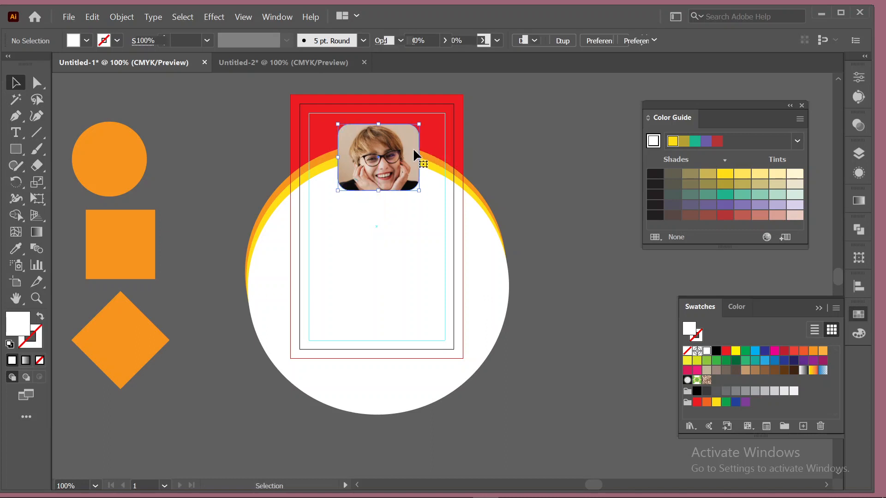
left_click(524, 167)
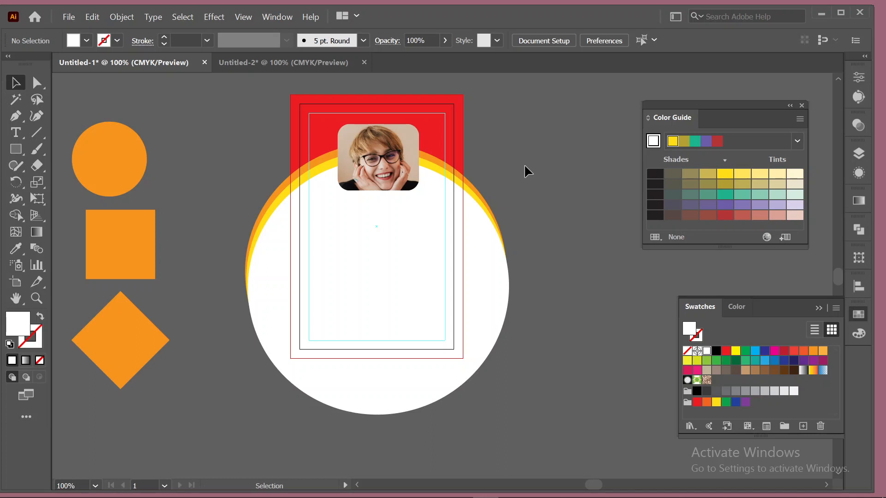
left_click(502, 262)
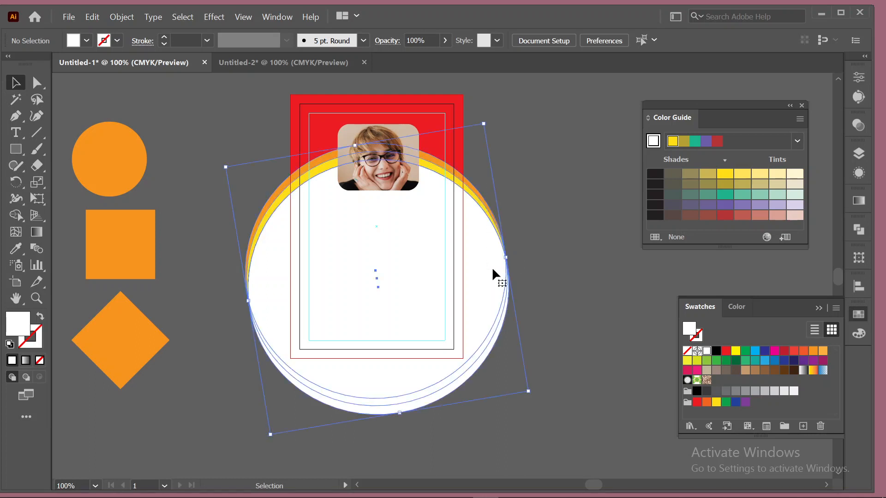
left_click_drag(406, 235, 403, 257)
left_click_drag(390, 142, 378, 166)
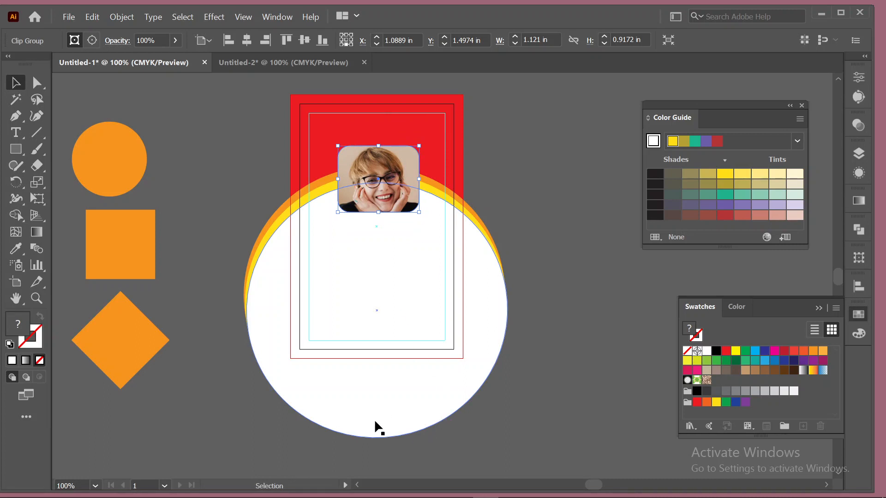
left_click(541, 176)
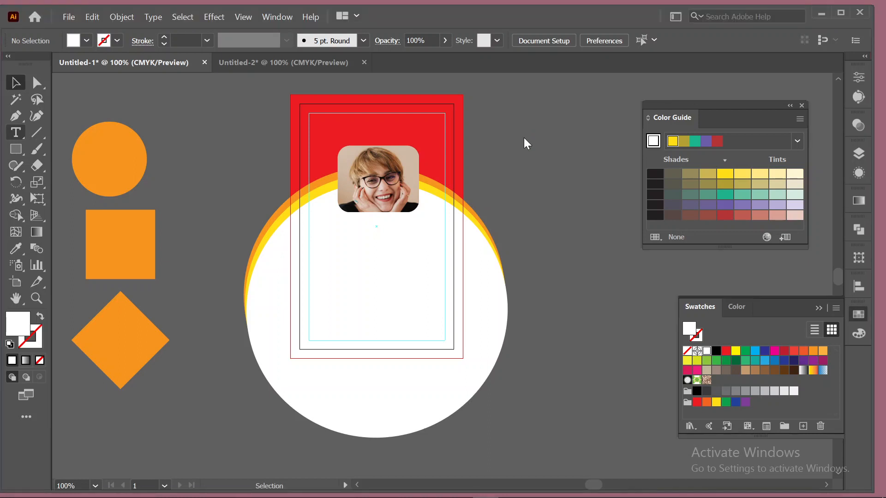
Create a 'Lorem ipsum' point text line to the right of the card.
left_click(524, 137)
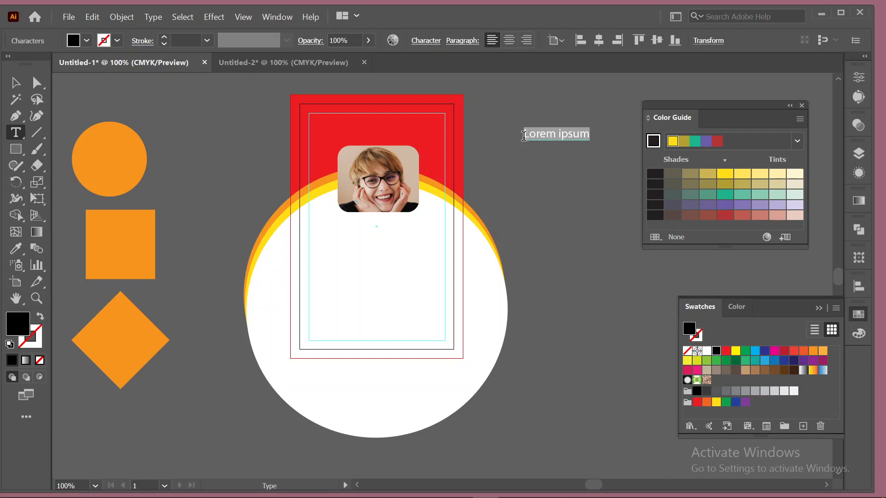
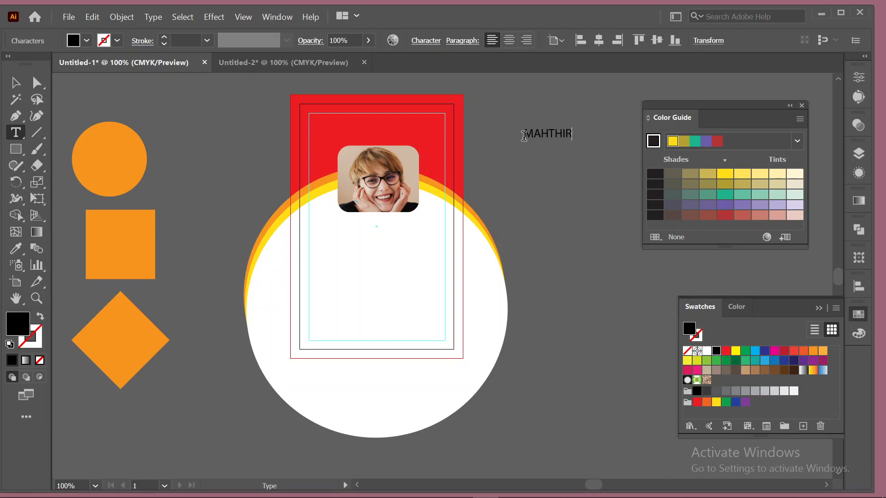
Type the cardholder's name, then add a copy below retyped as 'GRAPHIC DESIGNER'.
left_click(15, 83)
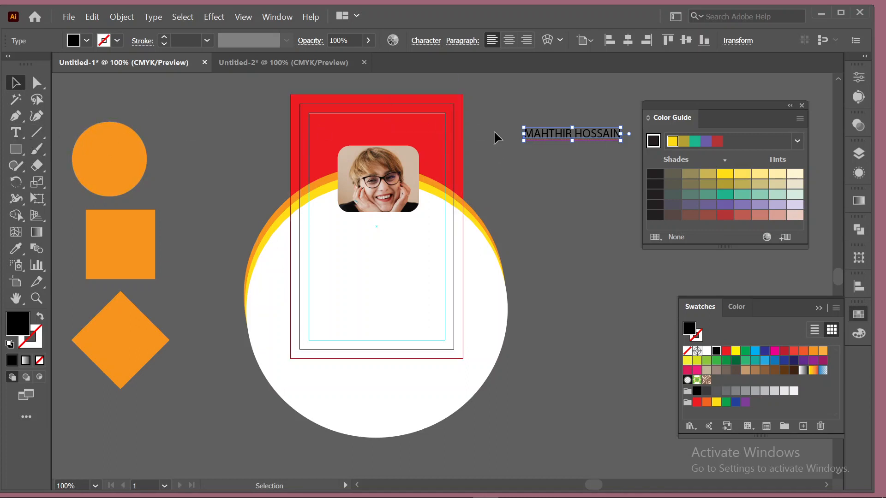
left_click_drag(554, 137, 553, 168)
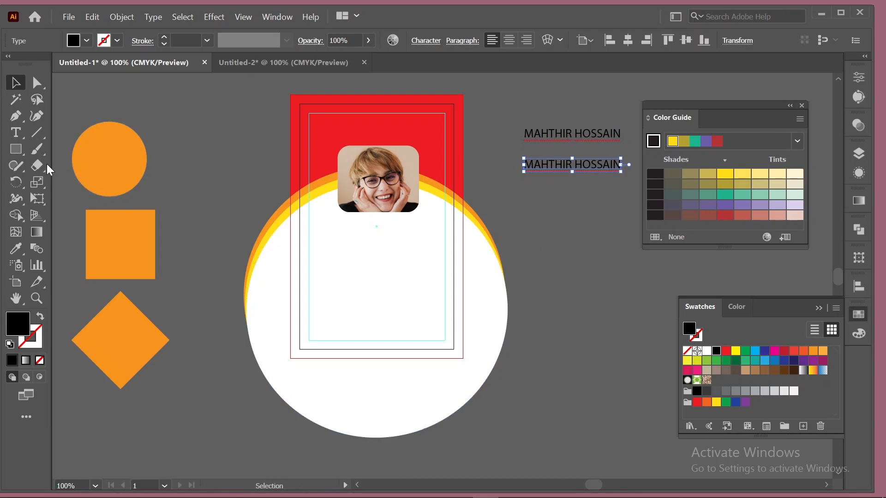
left_click(16, 132)
left_click(542, 167)
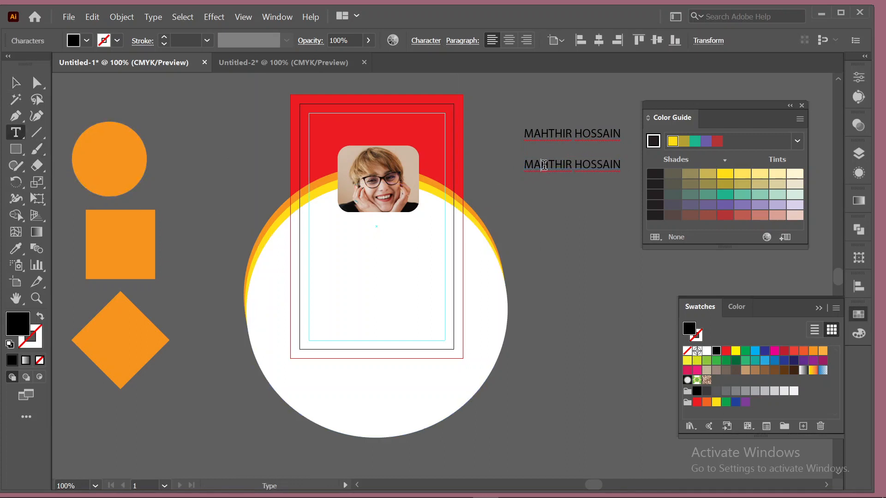
key("ctrl+a")
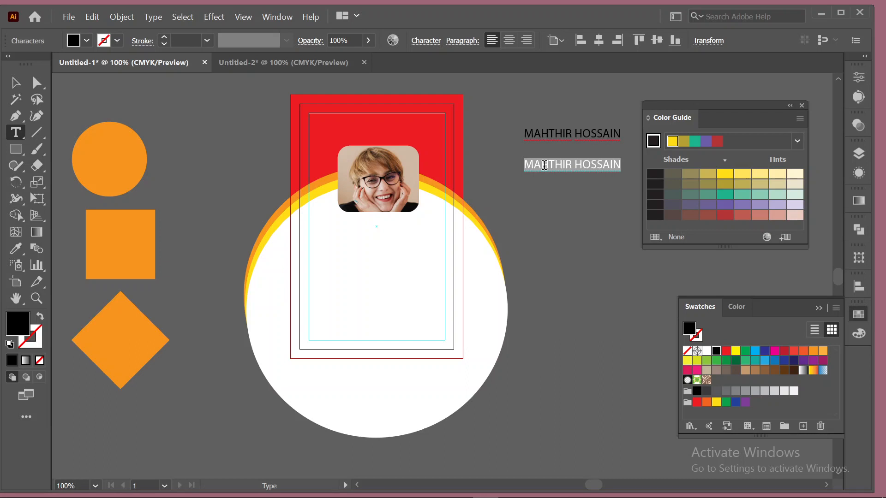
type("GRAP")
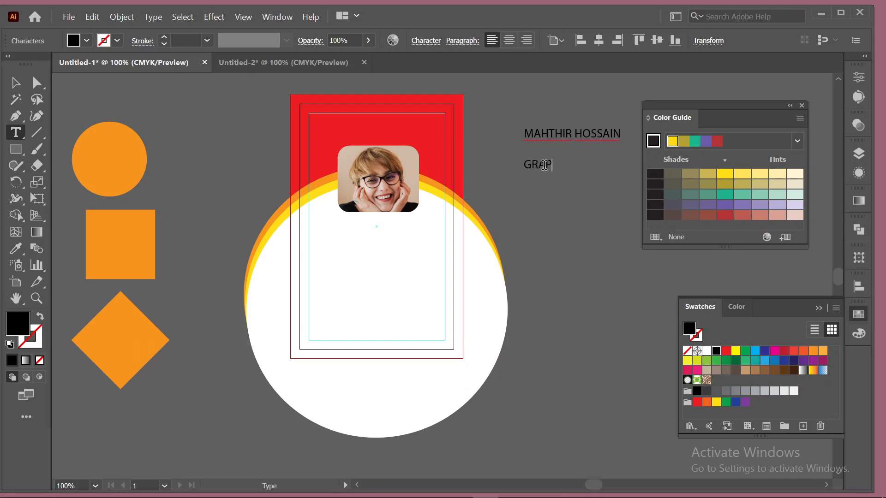
type("HIC DESIGNER")
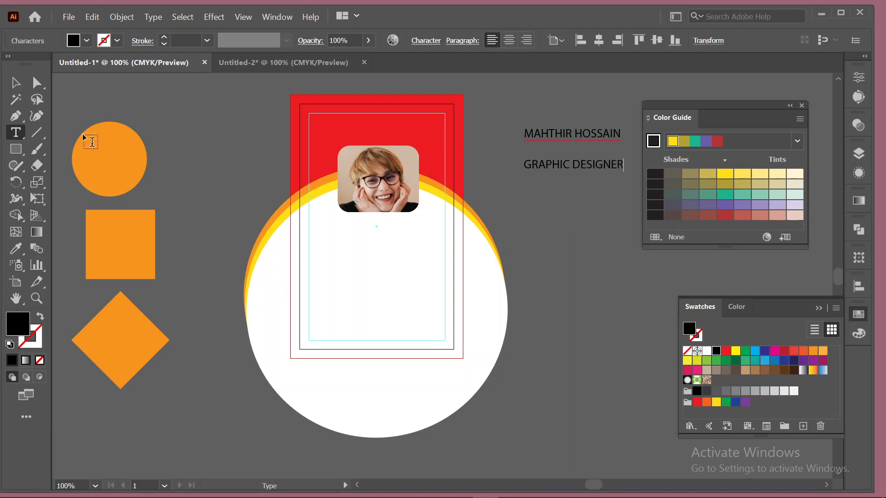
left_click(15, 83)
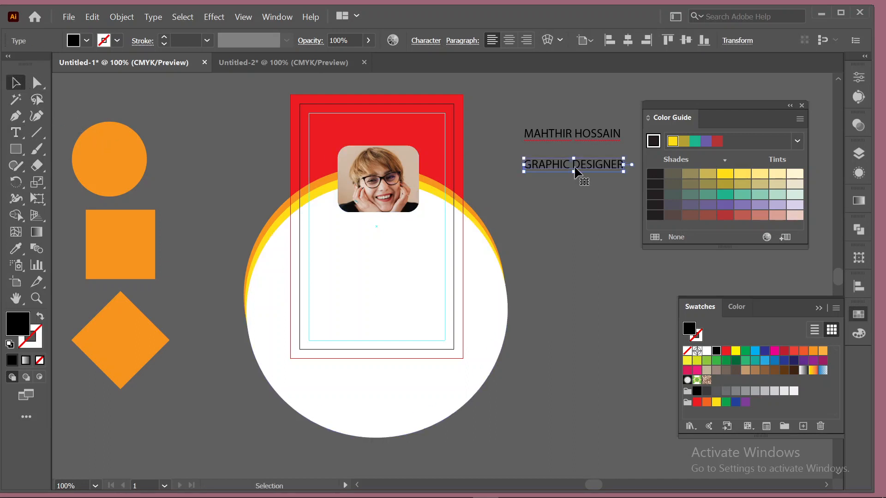
Duplicate the job title below and retype it as the 'ID NO :' line with the ID number.
left_click_drag(551, 170, 542, 213)
left_click(22, 137)
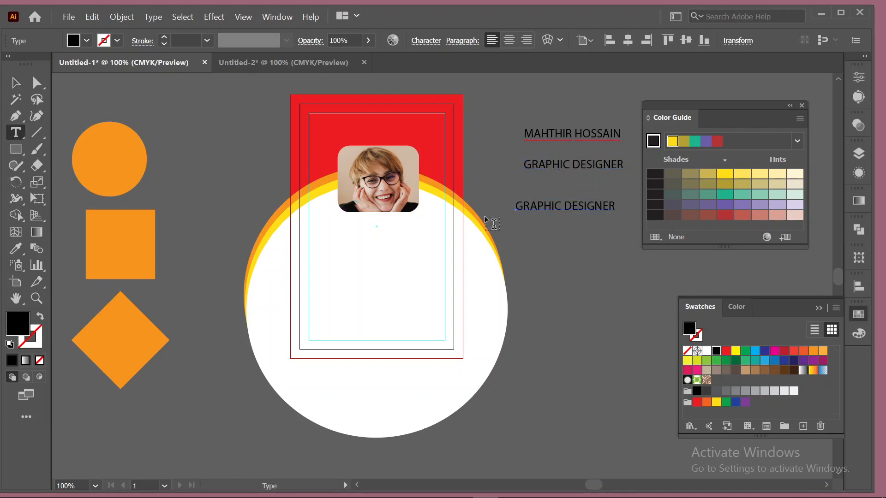
triple_click(547, 204)
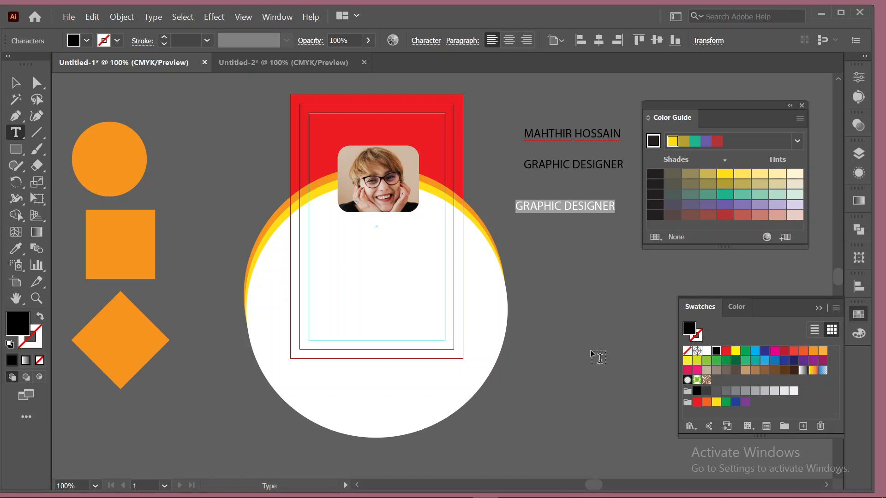
type("ID NO ")
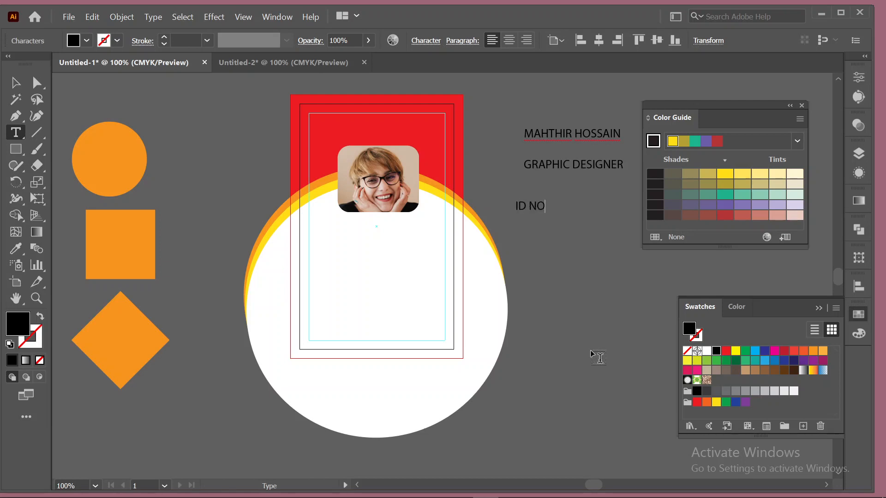
type(": 0123456789")
left_click(15, 83)
Duplicate the ID NO line beneath itself and place the caret in the copy.
left_click(562, 209)
left_click_drag(562, 209, 561, 227)
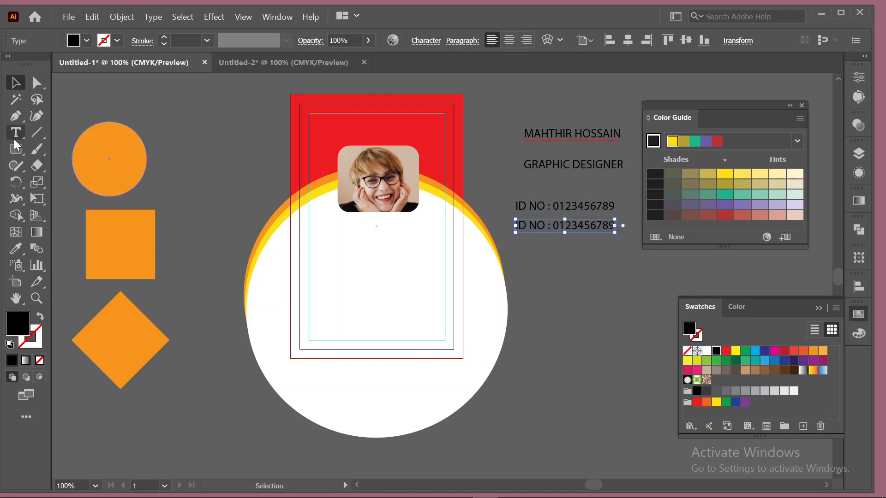
key("t")
left_click(554, 225)
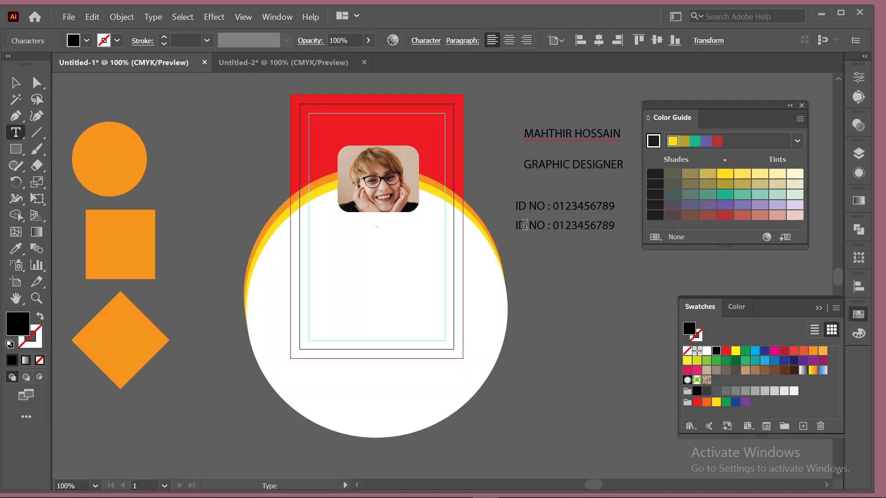
Relabel the second info line as PHONE NO and place a duplicate of it directly below.
key("BackSpace")
key("BackSpace")
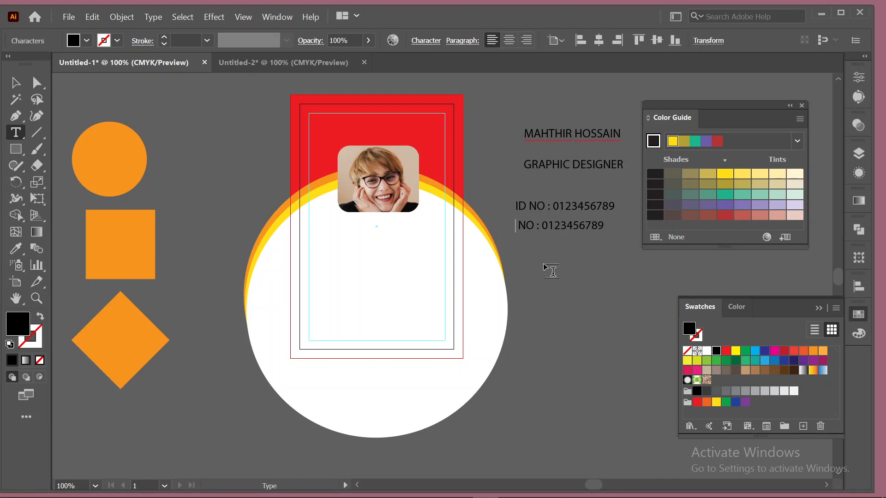
type("phone")
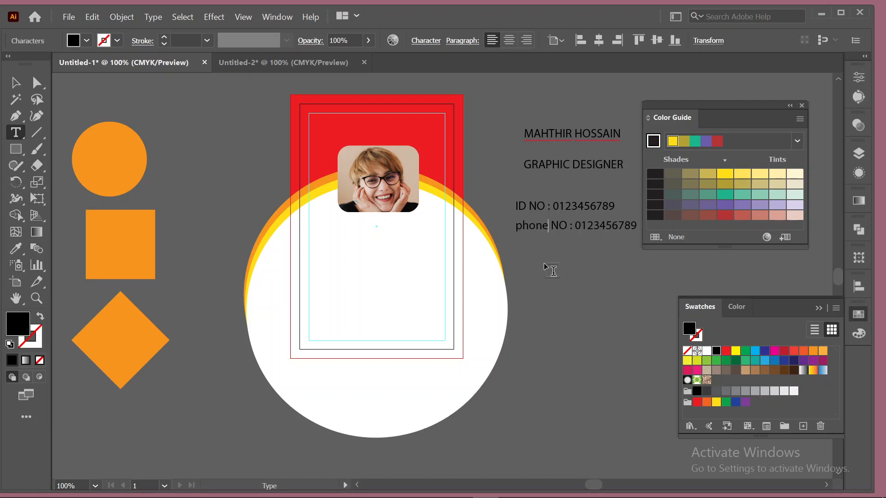
key("BackSpace")
key("BackSpace")
key("BackSpace")
key("BackSpace")
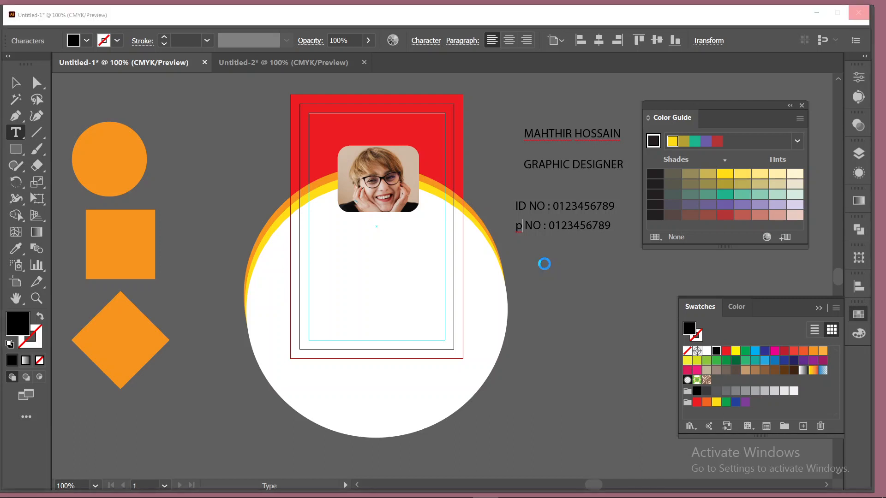
key("BackSpace")
type("PHONE")
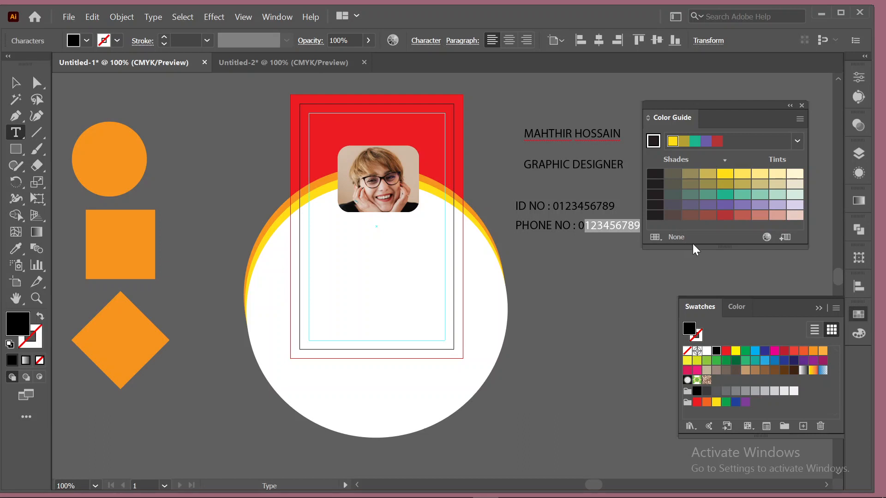
left_click(610, 225)
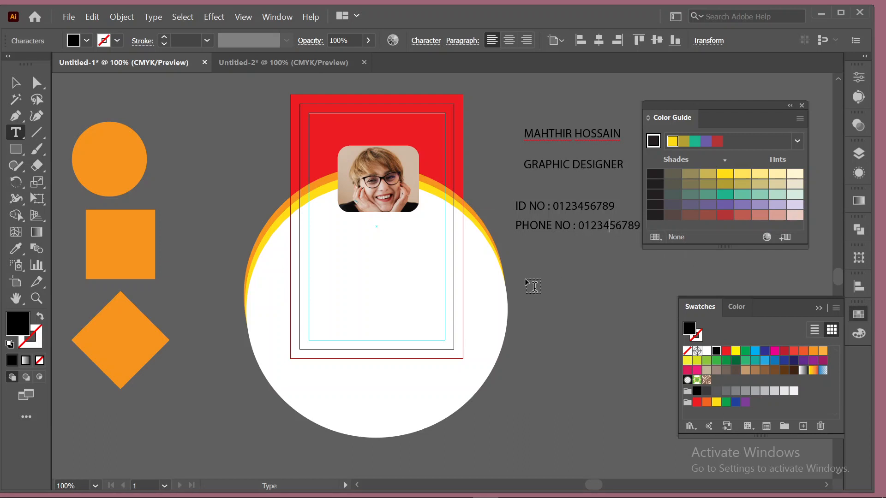
left_click(15, 85)
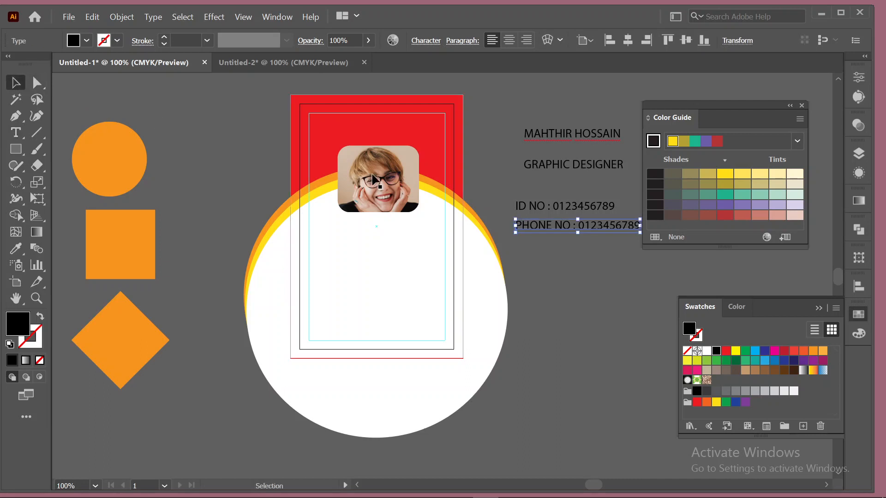
left_click_drag(567, 230, 564, 251)
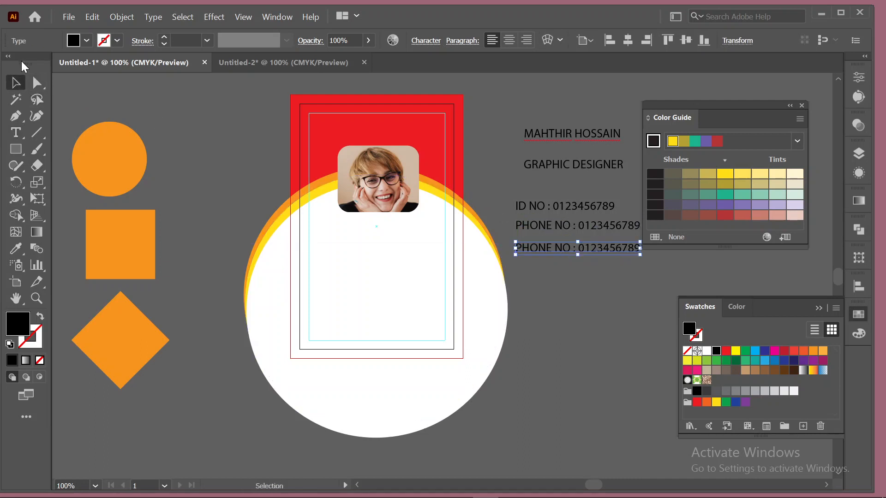
Retype the copied phone line as 'BLOOD GROUP : AB+'.
left_click(15, 133)
left_click(546, 245)
triple_click(545, 245)
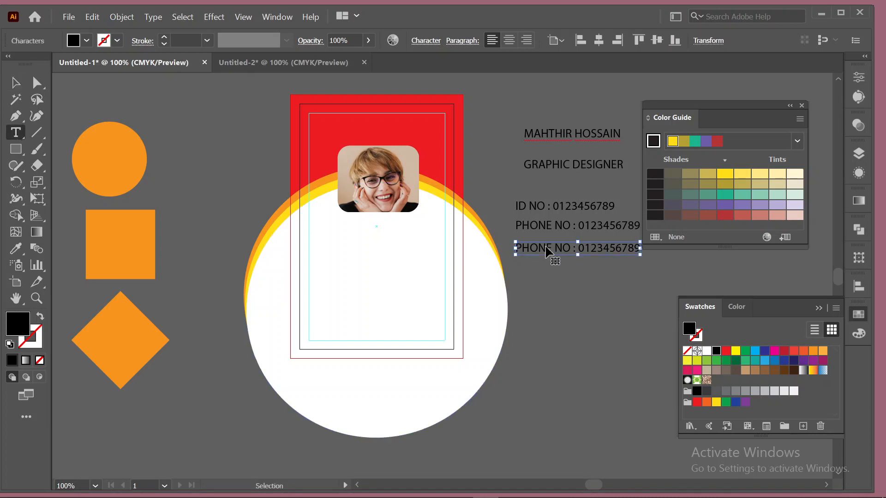
type("BO")
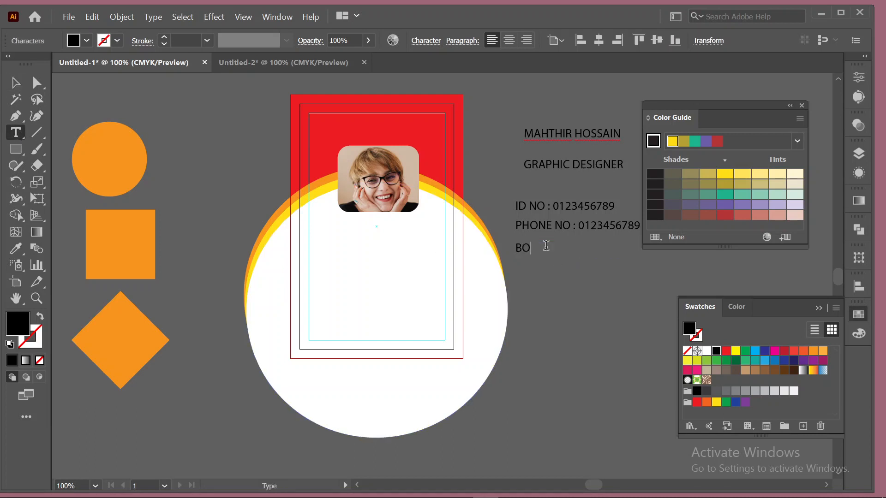
key("BackSpace")
type("LOOD GROUP")
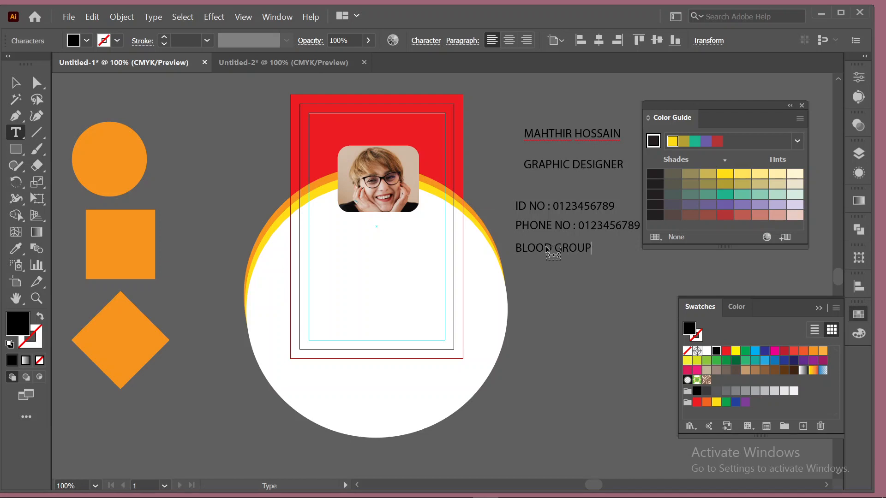
type(" : AB+")
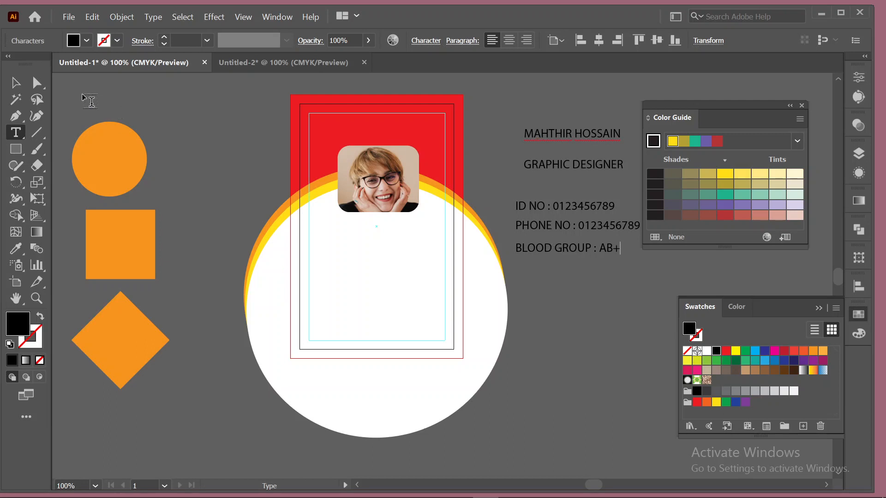
Copy the name text onto the red top and retype it as COMPANY NAME.
left_click(15, 83)
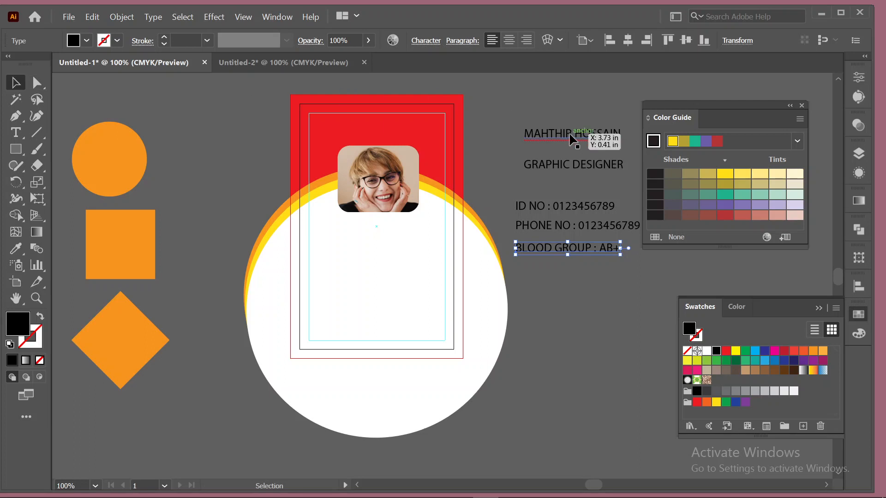
left_click_drag(572, 137, 374, 130)
left_click(15, 132)
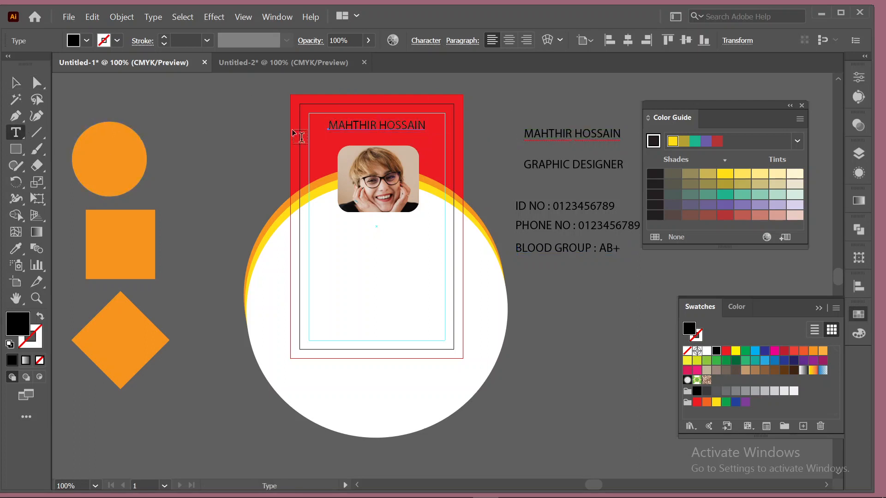
left_click(359, 126)
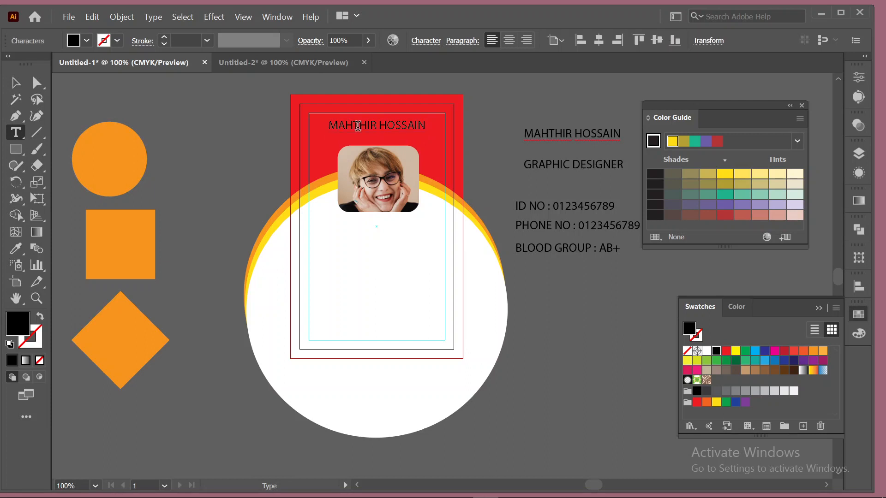
key("ctrl+a")
type("C")
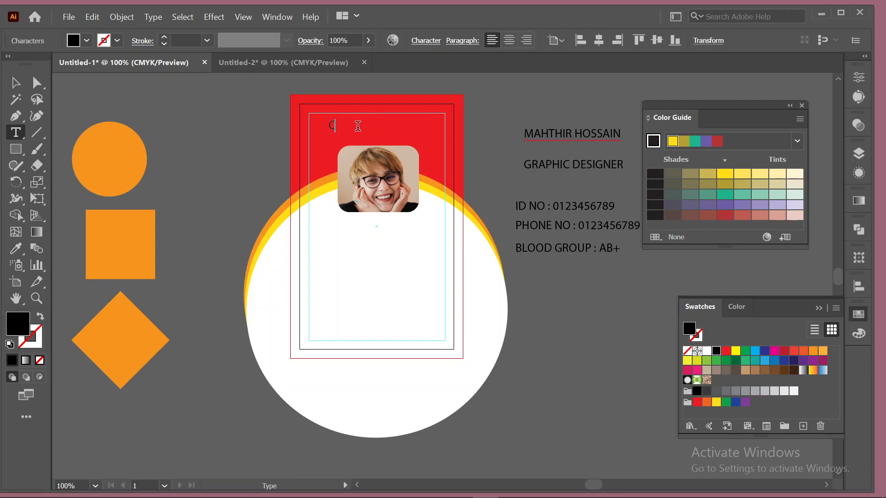
type("OMPANY NAME")
Move the name, GRAPHIC DESIGNER and the ID, phone and blood group lines onto the card below the photo.
left_click(15, 83)
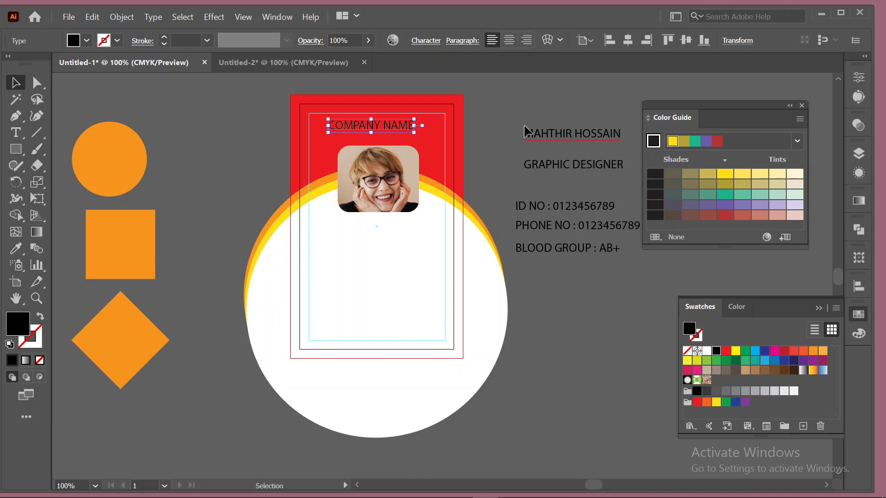
left_click_drag(526, 131, 374, 229)
left_click_drag(568, 166, 380, 245)
left_click_drag(561, 173, 580, 262)
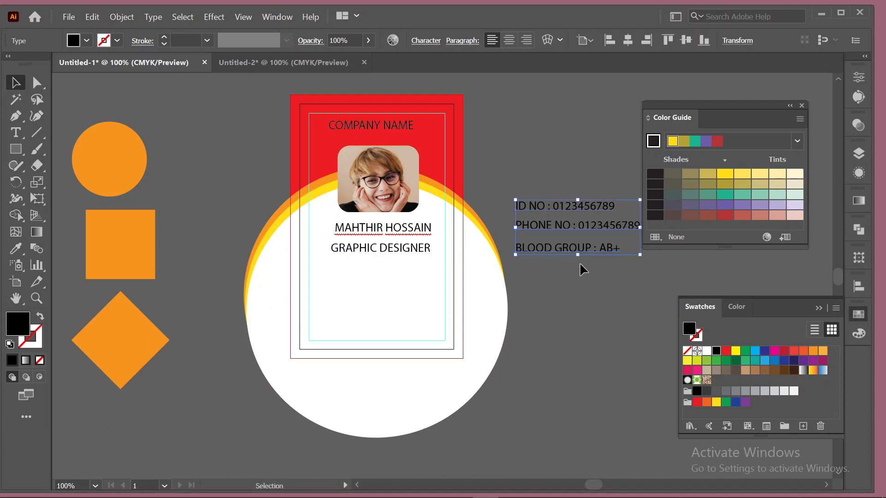
left_click_drag(564, 202, 373, 275)
left_click(534, 236)
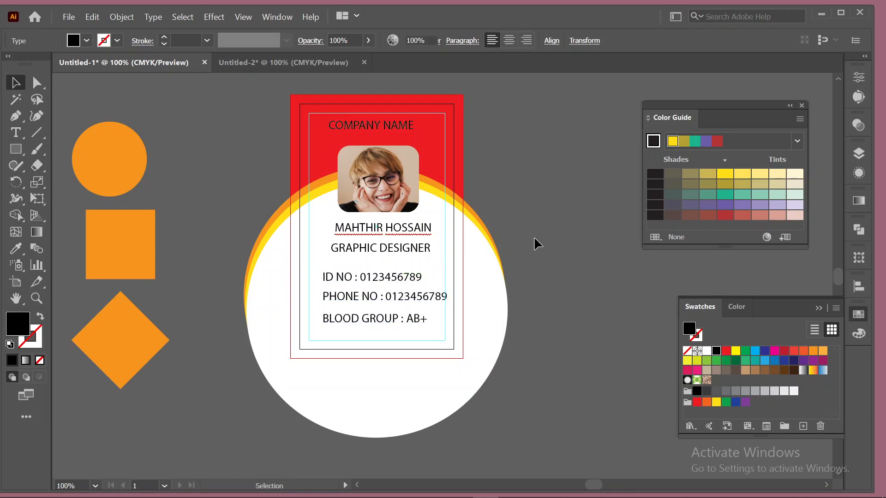
left_click(385, 127)
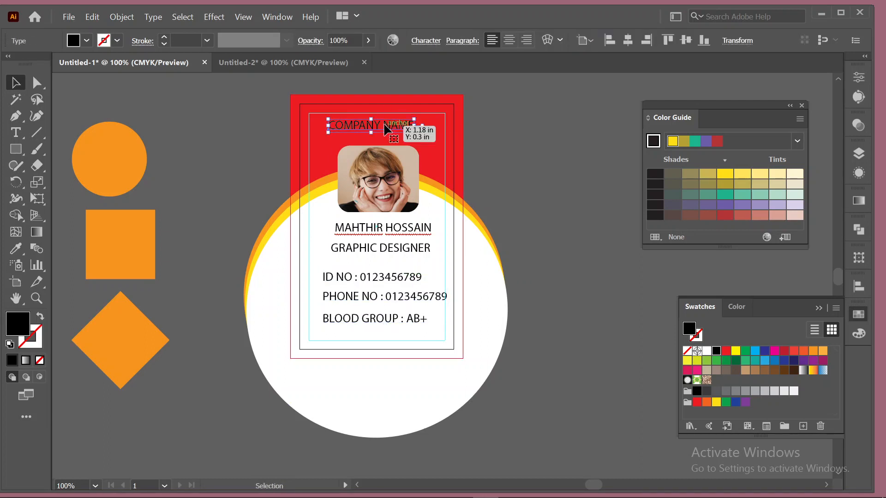
Set the COMPANY NAME font to Lucida Bright Demibold.
left_click(860, 77)
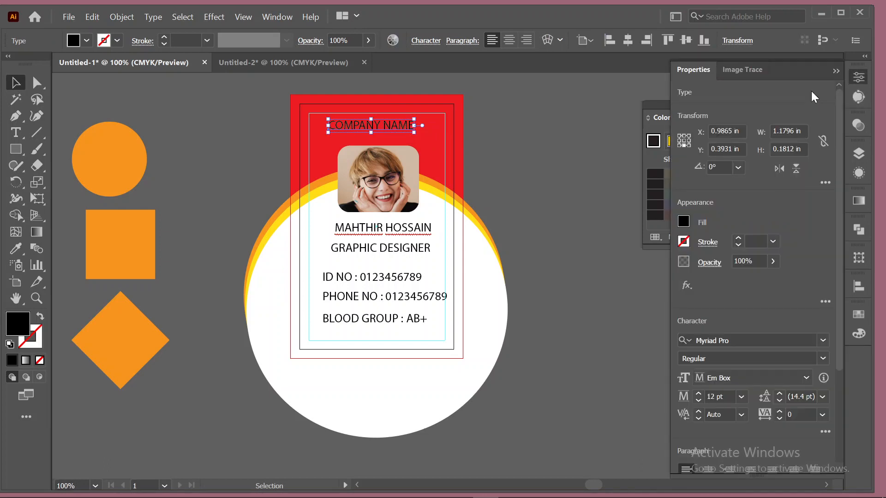
left_click(707, 341)
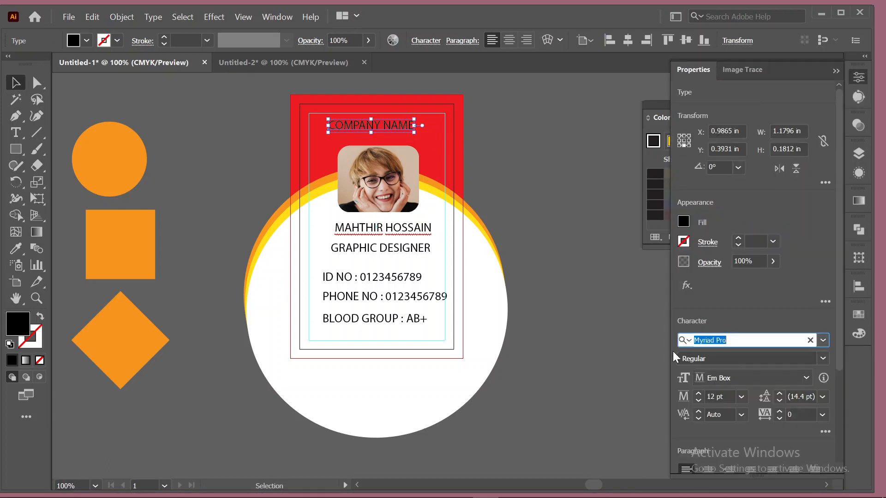
key("BackSpace")
type("lucida")
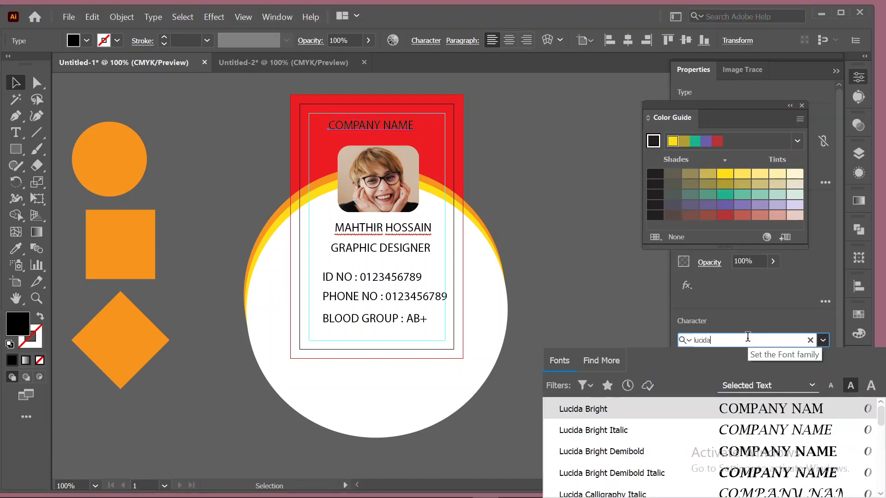
left_click(759, 456)
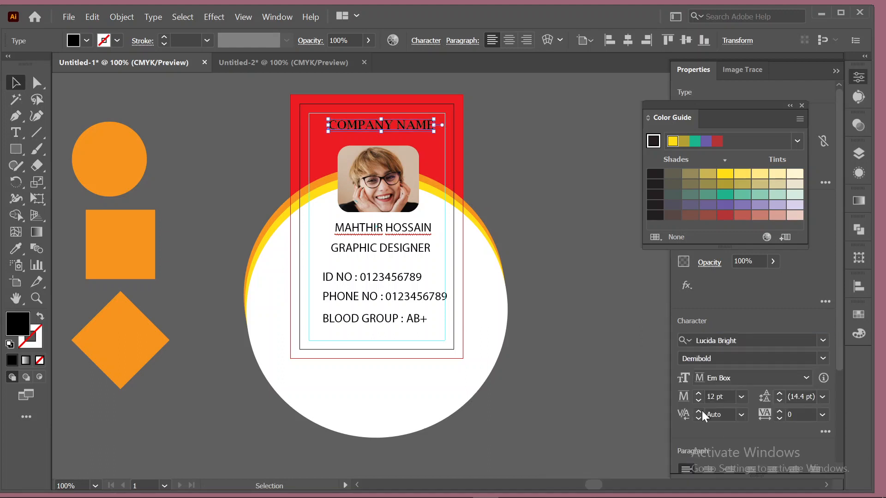
left_click(601, 287)
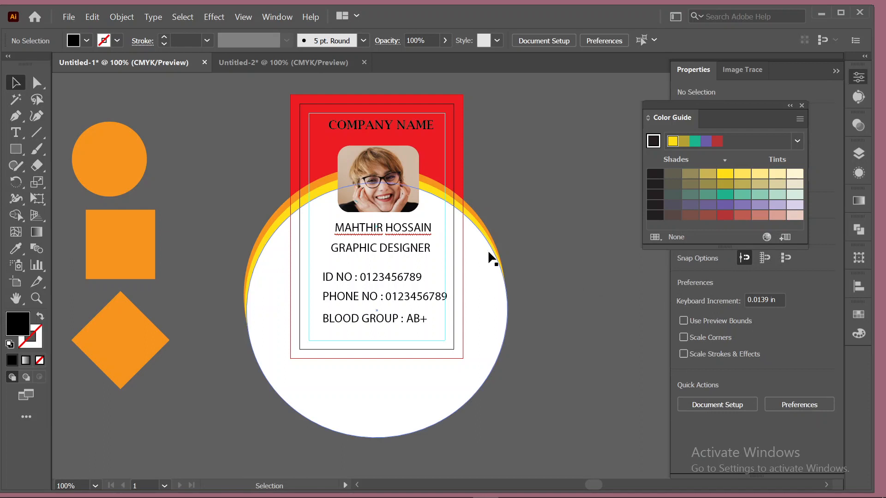
Enlarge COMPANY NAME to 16 pt and shift it slightly left on the red top.
left_click(415, 229)
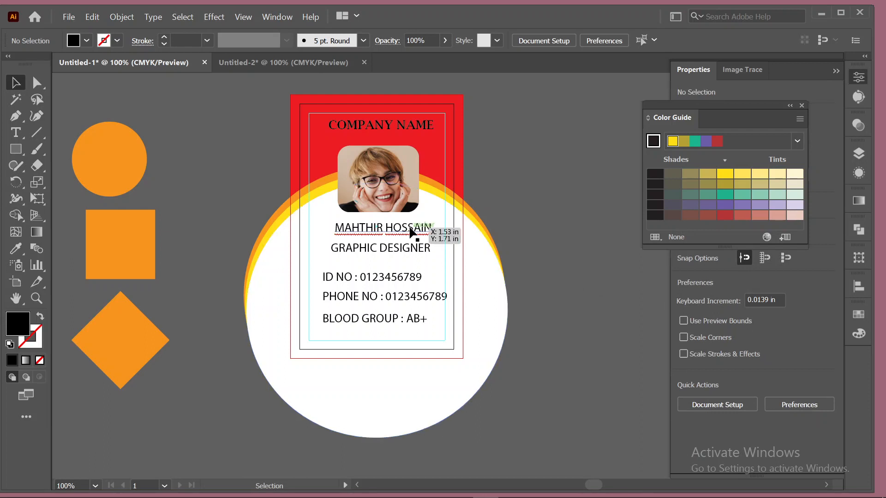
left_click(392, 128)
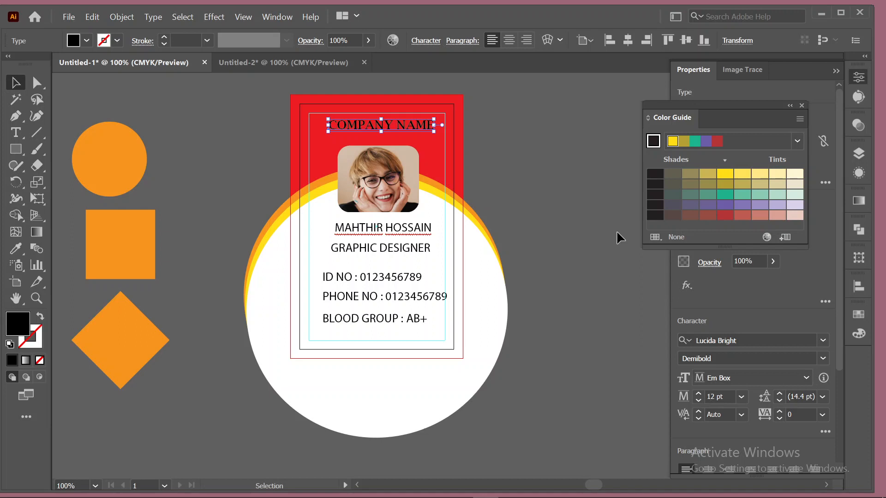
left_click(699, 393)
left_click(698, 393)
left_click(699, 393)
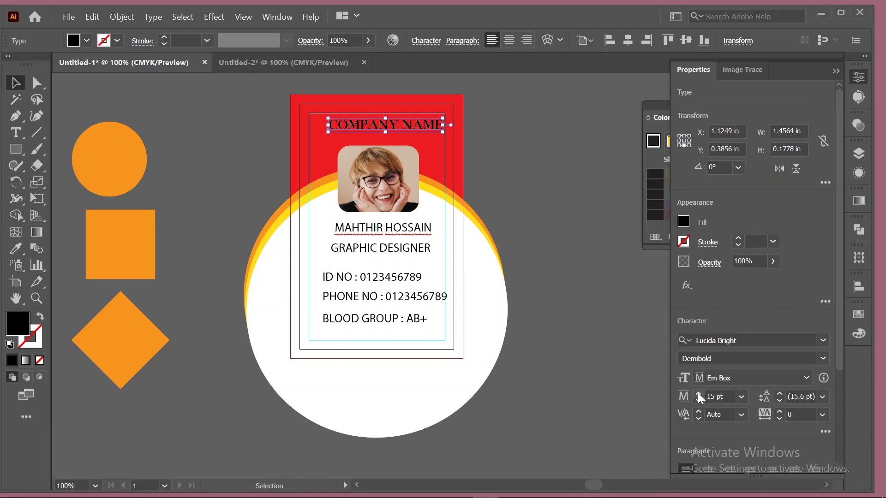
left_click(698, 393)
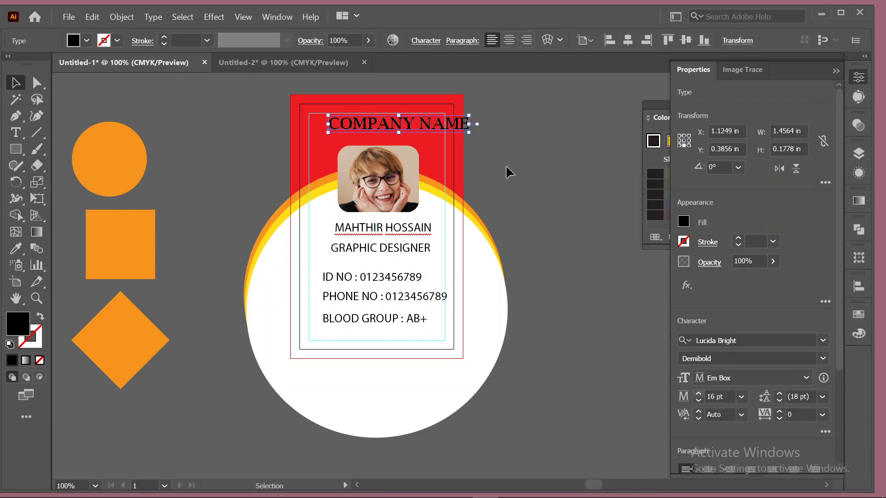
left_click_drag(399, 123, 382, 126)
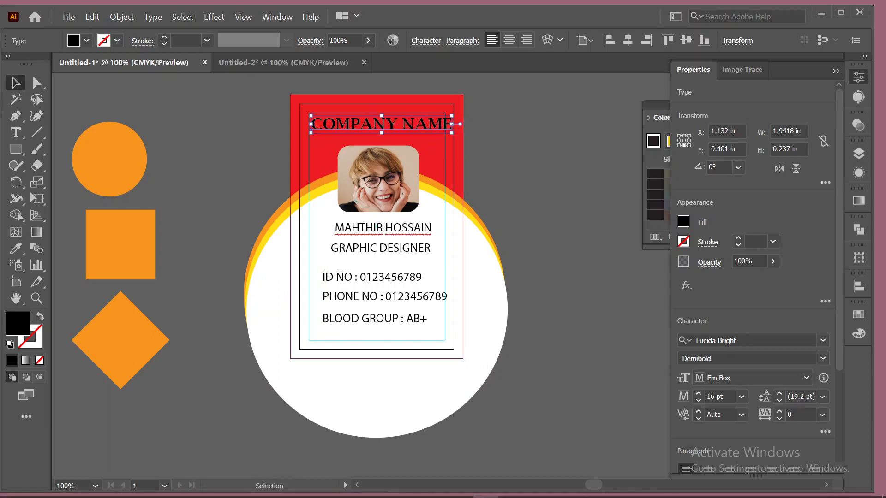
mouse_move(539, 489)
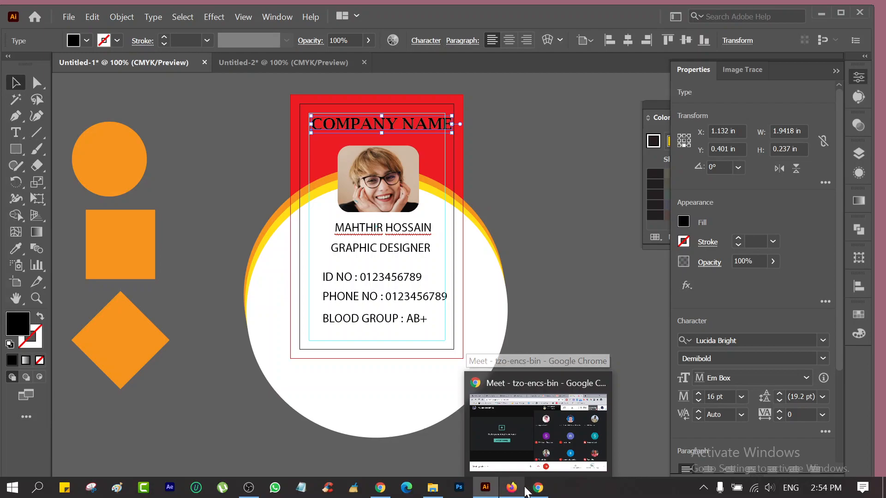
left_click(540, 489)
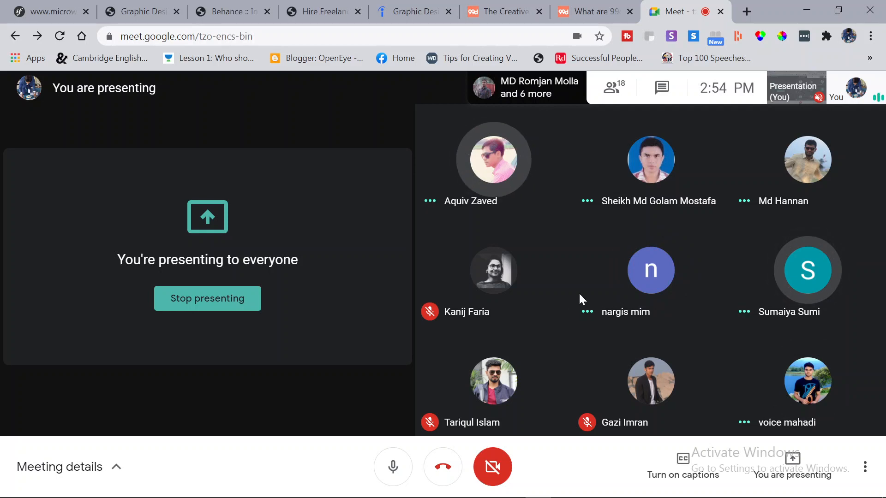
left_click(818, 9)
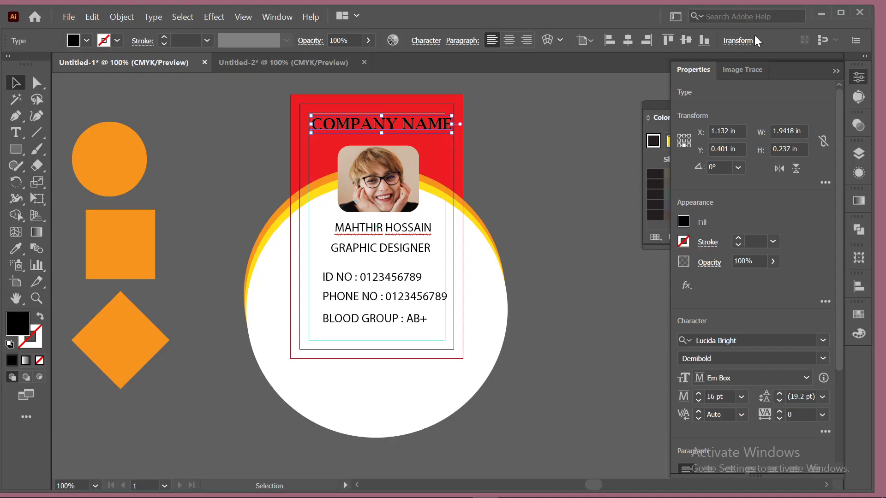
Reduce COMPANY NAME back to 15 pt.
left_click(526, 152)
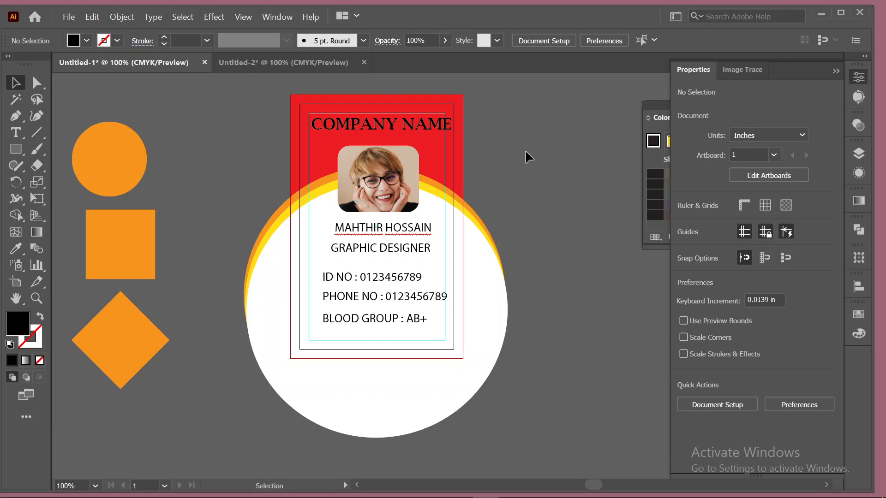
left_click(399, 121)
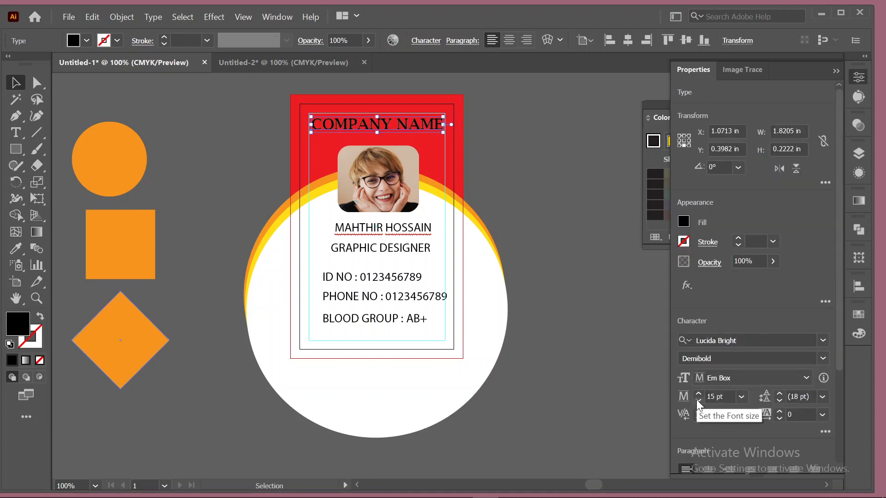
left_click(511, 169)
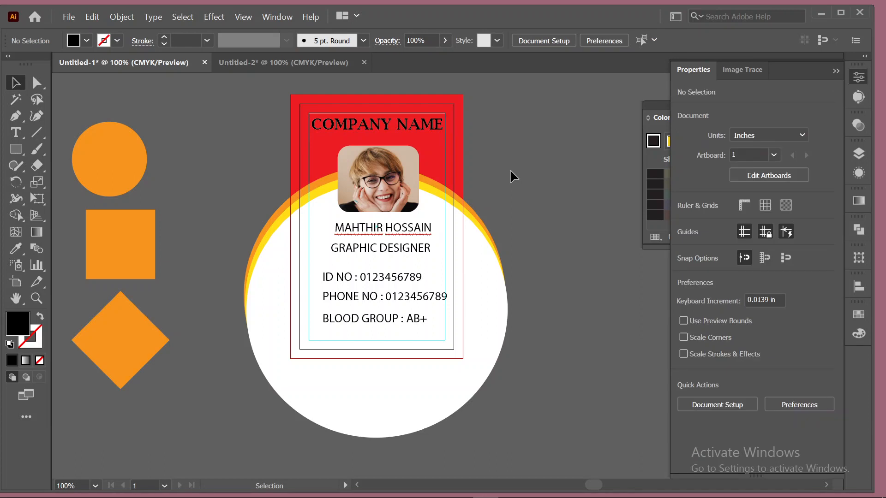
scroll(511, 176, "down", 1)
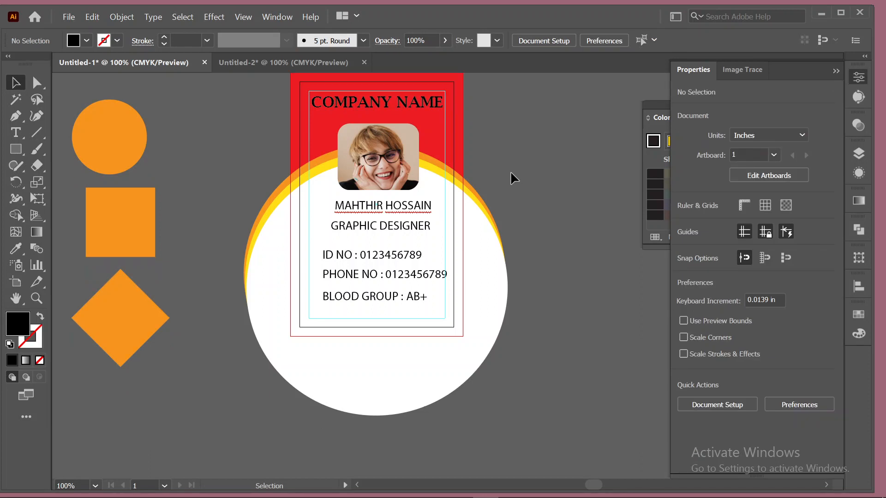
Eyedropper COMPANY NAME's Lucida Bright Demibold style onto the name text below the photo.
left_click(382, 208)
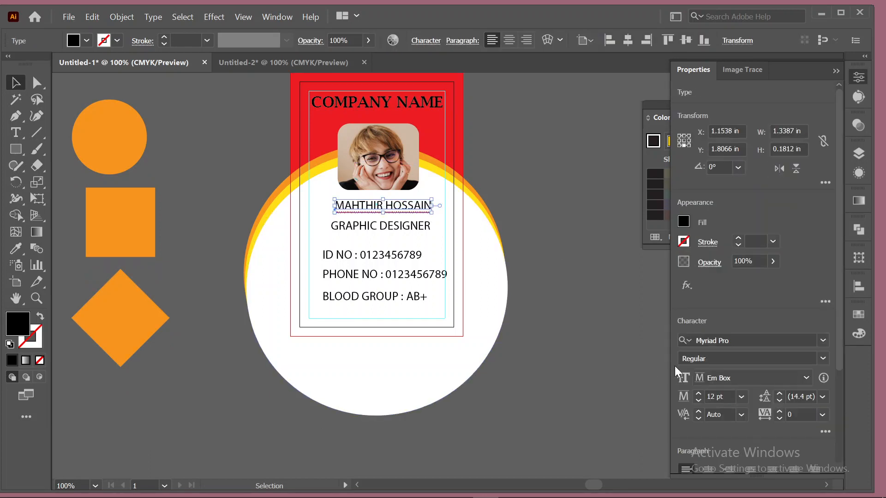
left_click(375, 106)
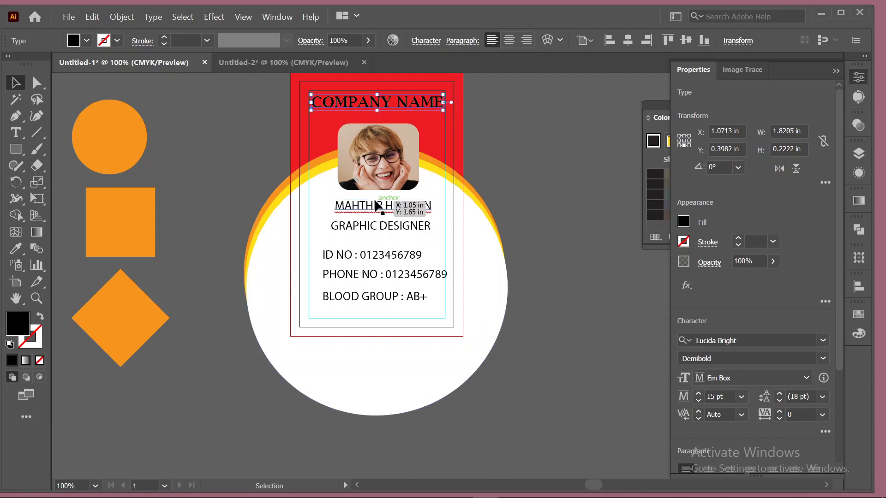
left_click_drag(375, 206, 826, 358)
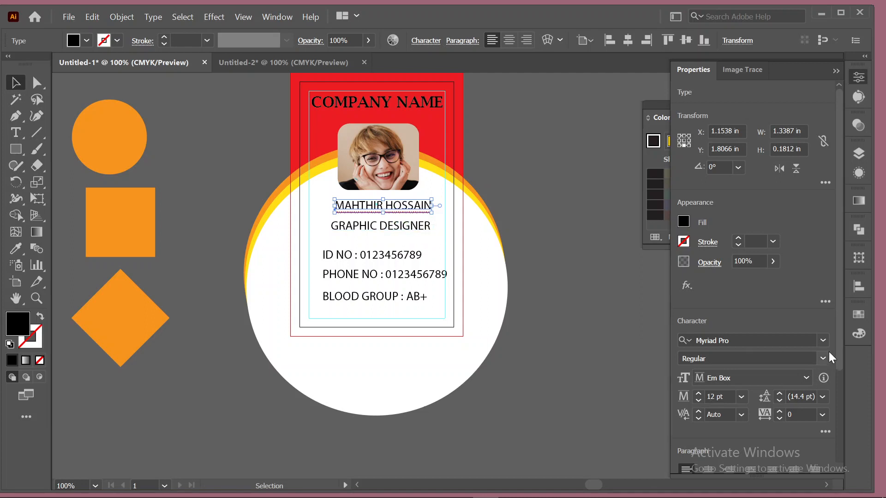
left_click(822, 342)
left_click(823, 342)
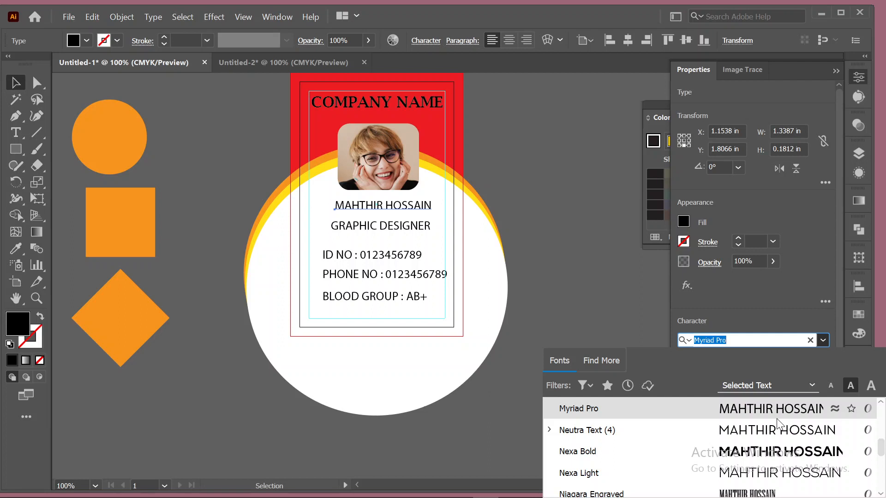
left_click(521, 172)
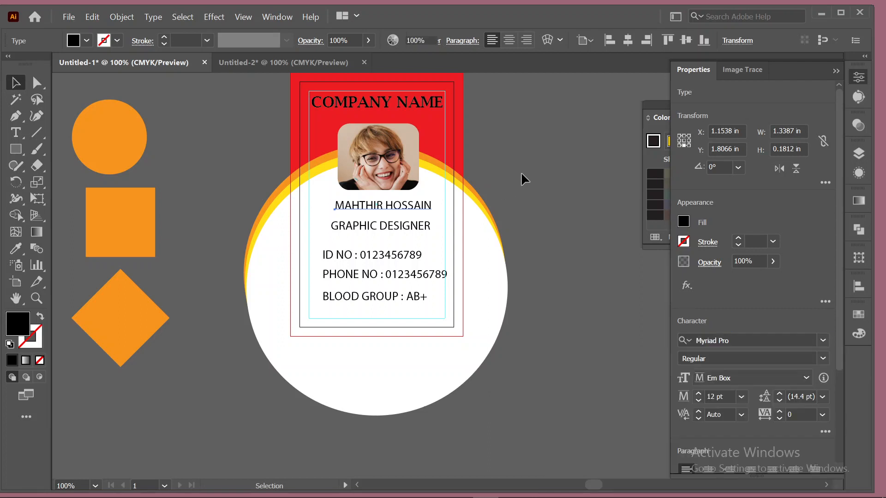
left_click(380, 103)
left_click(16, 249)
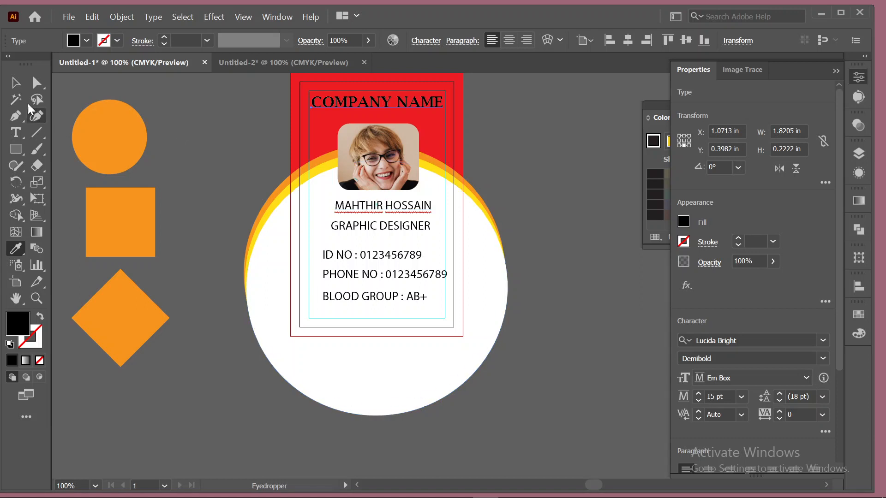
left_click(16, 83)
left_click(392, 213)
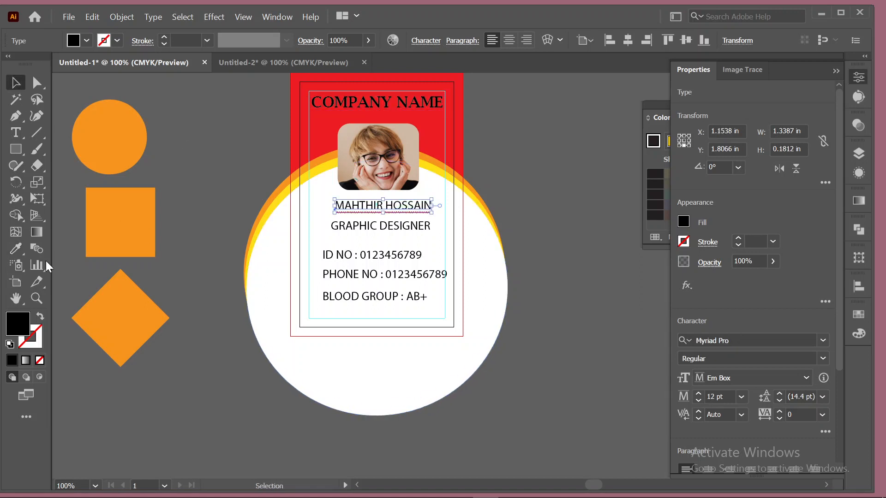
left_click(16, 248)
left_click(351, 101)
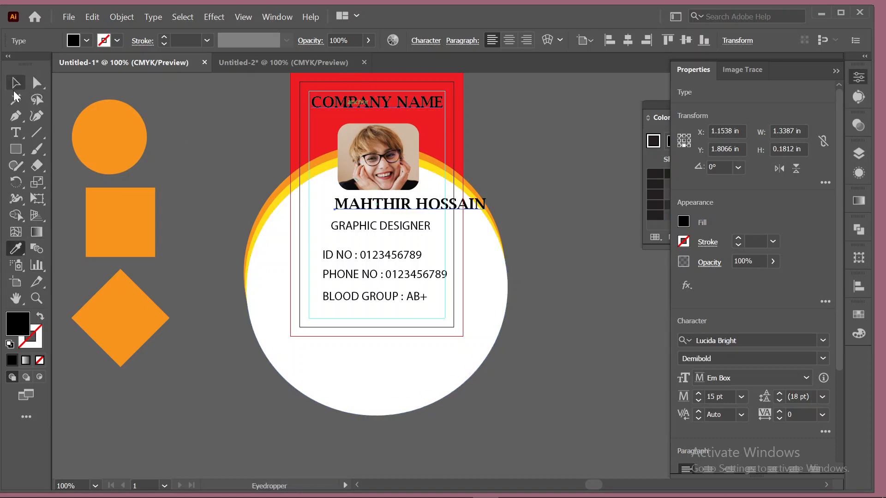
left_click(16, 97)
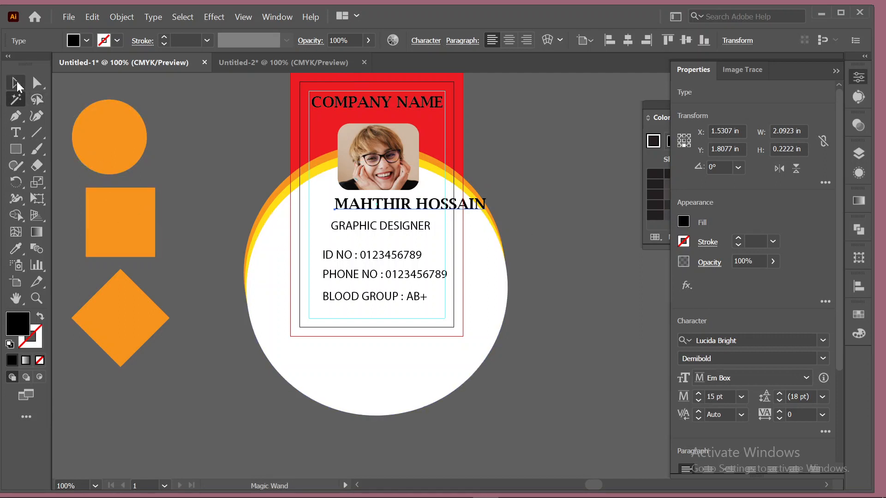
left_click(15, 83)
Set the name to 12 pt, shift it left, and move GRAPHIC DESIGNER up beneath it.
left_click(741, 397)
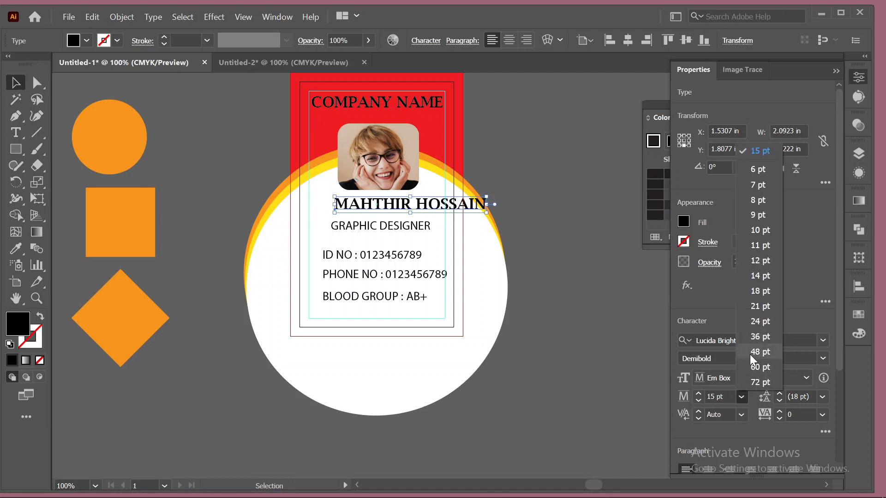
left_click(757, 260)
left_click_drag(378, 204, 358, 205)
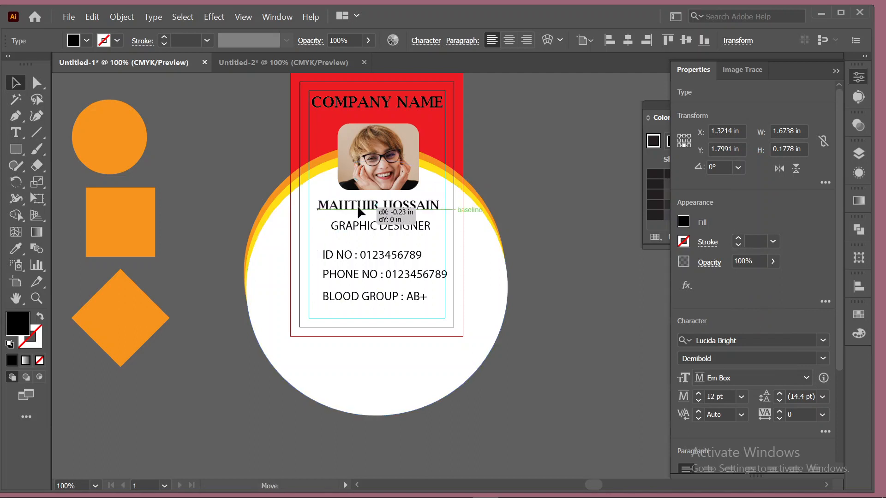
left_click_drag(358, 205, 385, 224)
Give GRAPHIC DESIGNER and the three info lines the name's Lucida Bright font at 9 pt.
left_click(383, 255, "shift")
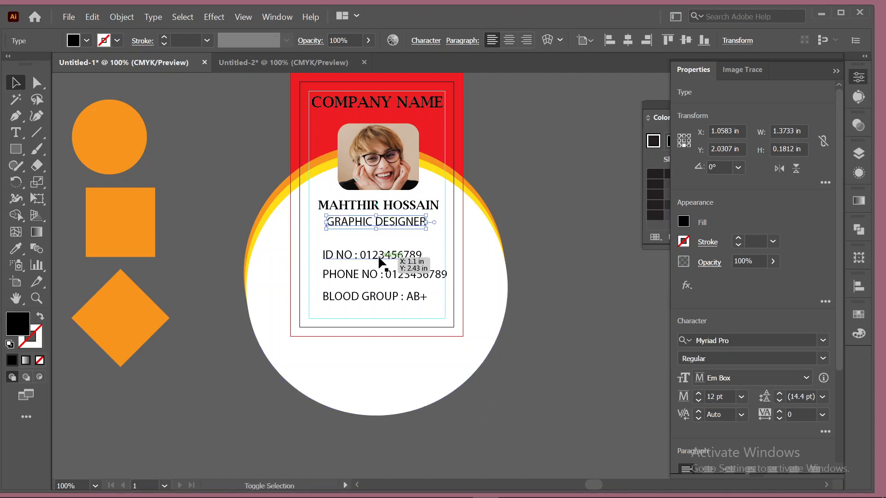
left_click(375, 275, "shift")
left_click(376, 297, "shift")
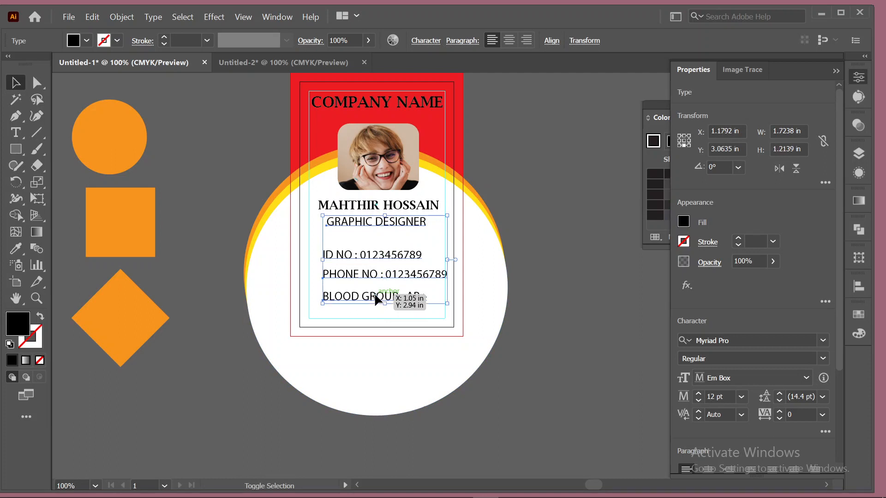
left_click(16, 249)
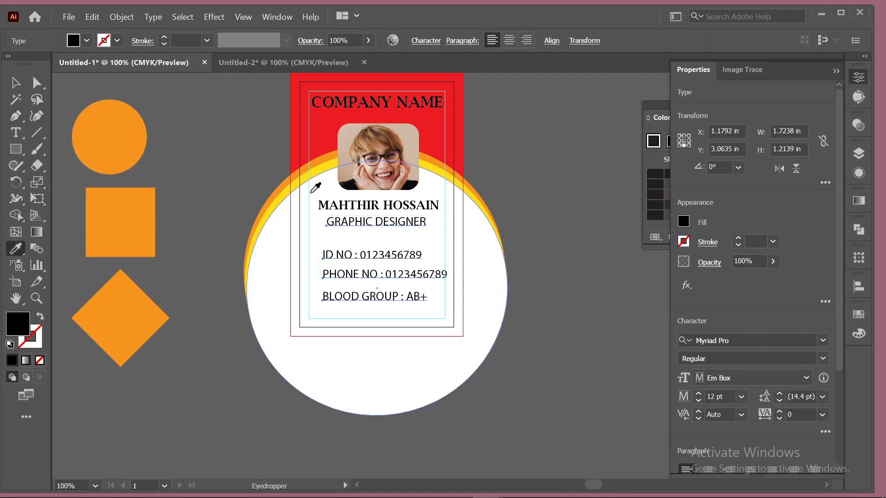
left_click(333, 204)
left_click(9, 76)
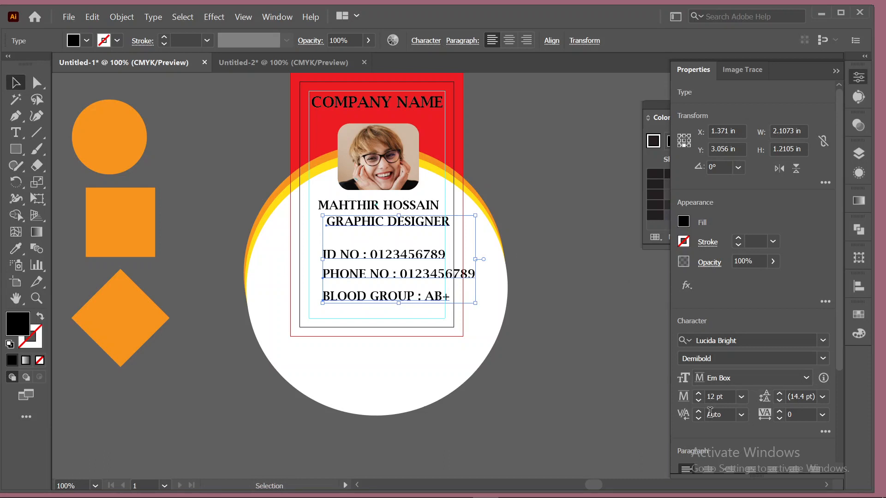
left_click(697, 402)
left_click(697, 403)
left_click(697, 403)
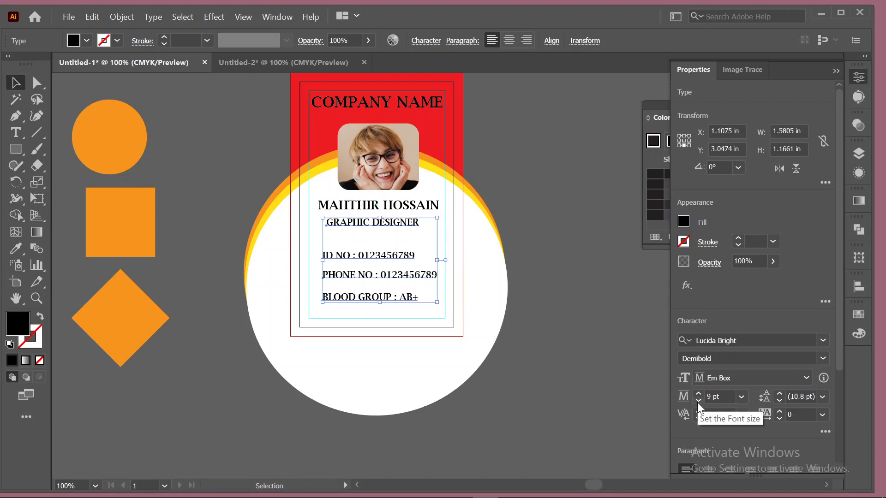
left_click(558, 294)
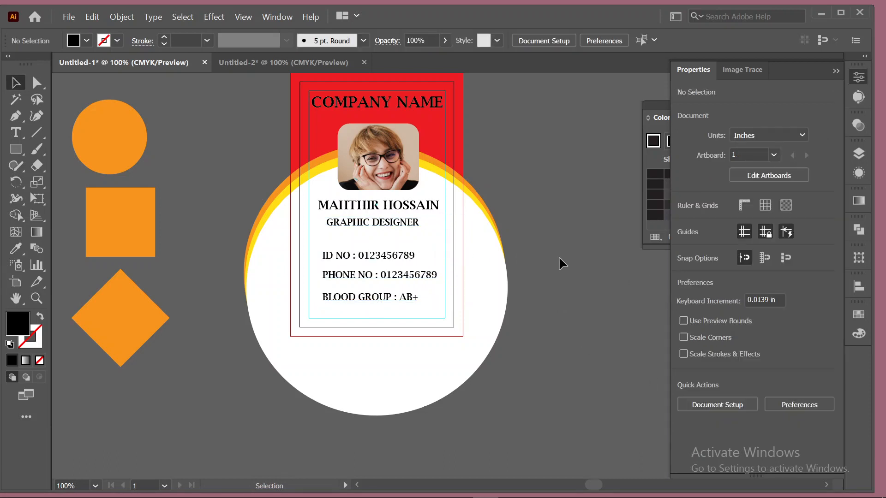
Switch GRAPHIC DESIGNER and the ID, phone and blood group lines to the Regular style.
left_click(403, 224)
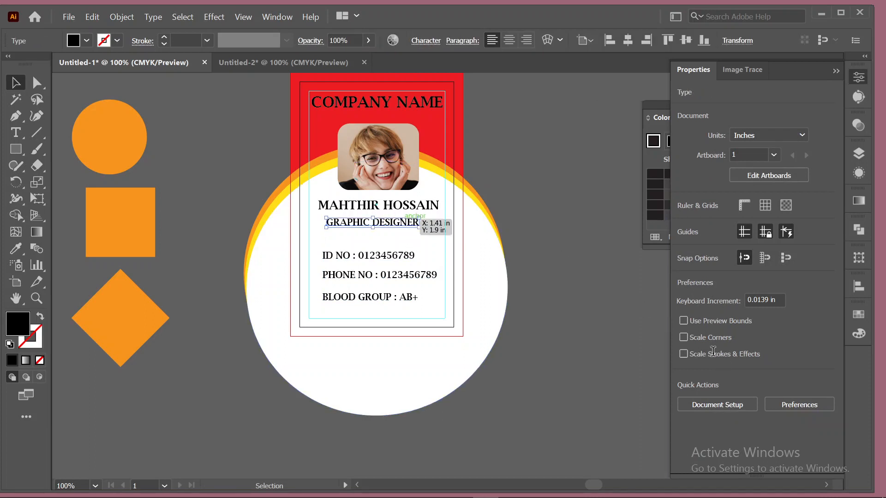
left_click(822, 358)
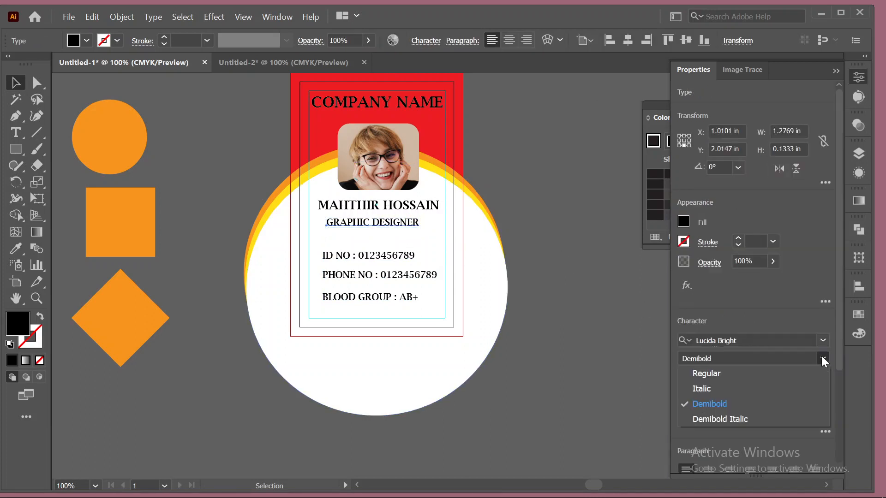
left_click(719, 374)
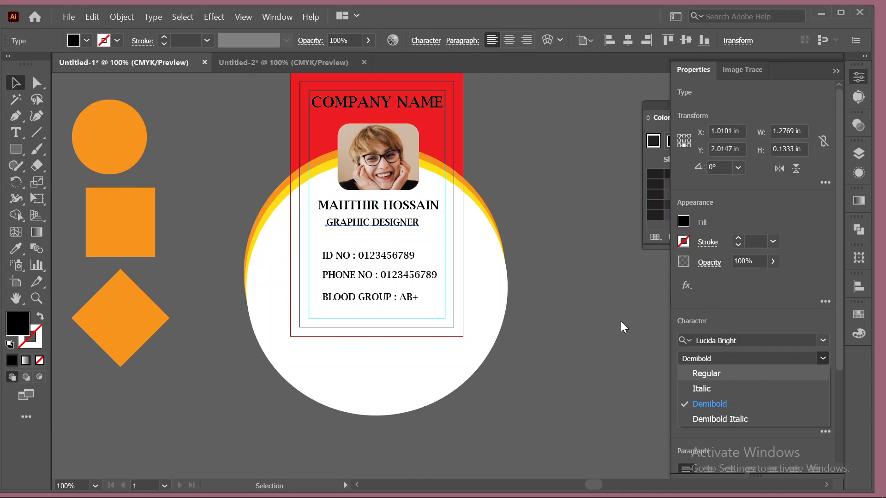
left_click(613, 270)
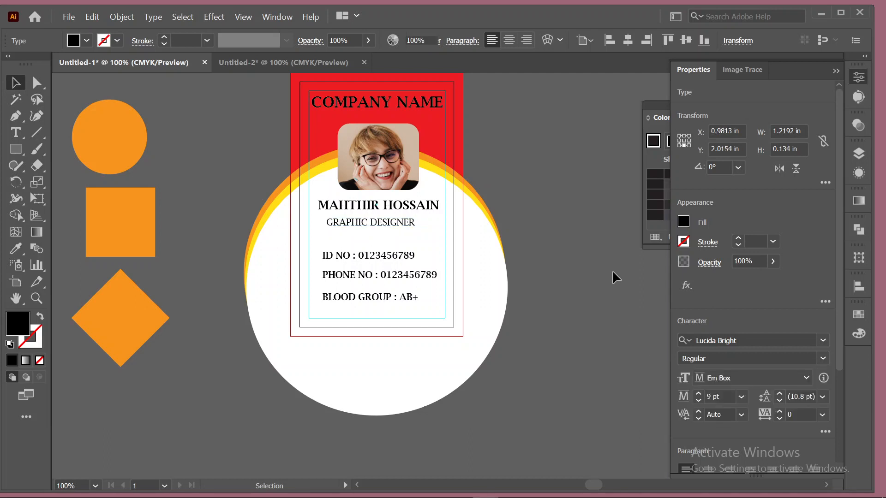
left_click(403, 253)
left_click(397, 275, "shift")
left_click(397, 296, "shift")
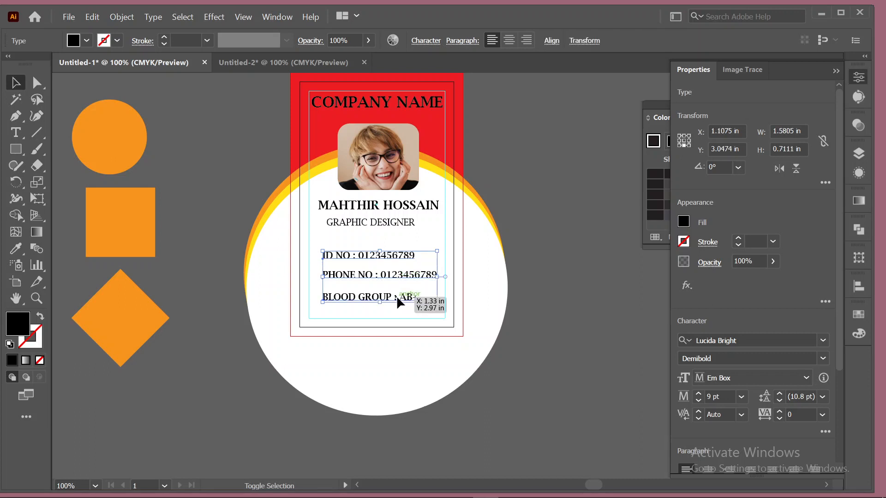
left_click(824, 358)
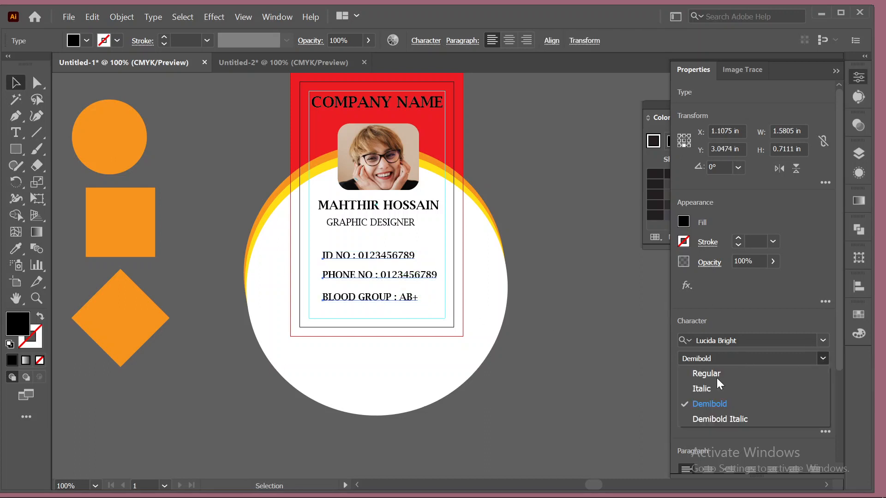
left_click(718, 376)
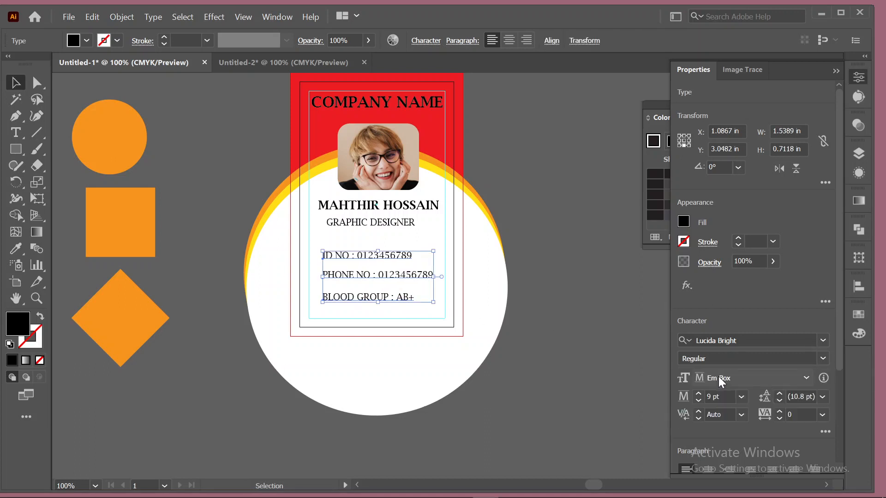
left_click(593, 276)
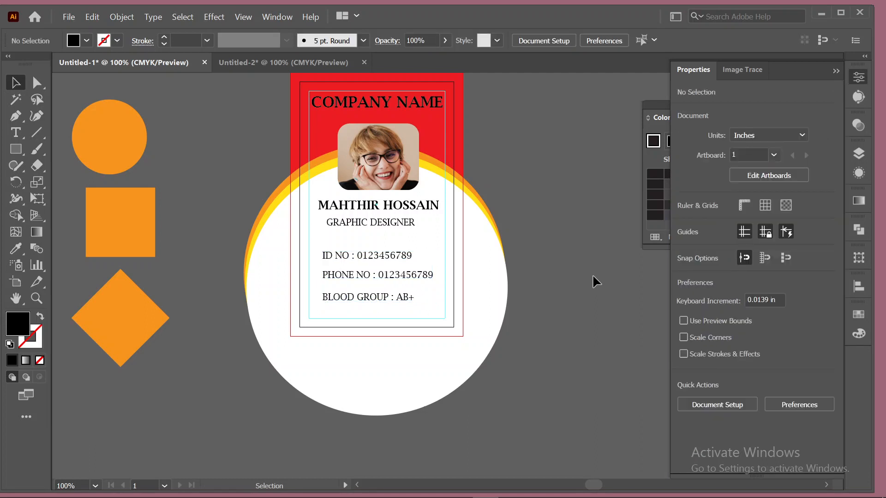
Nudge BLOOD GROUP up and the ID NO line slightly down.
left_click(364, 297)
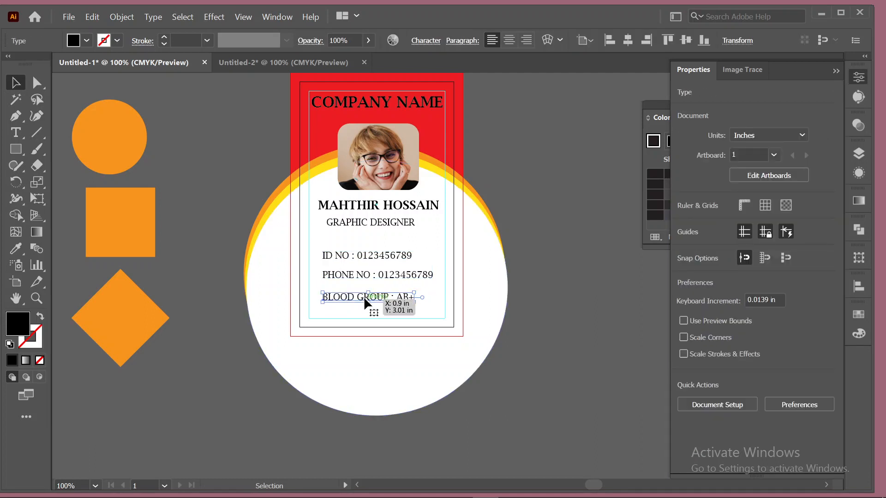
key("shift+Up")
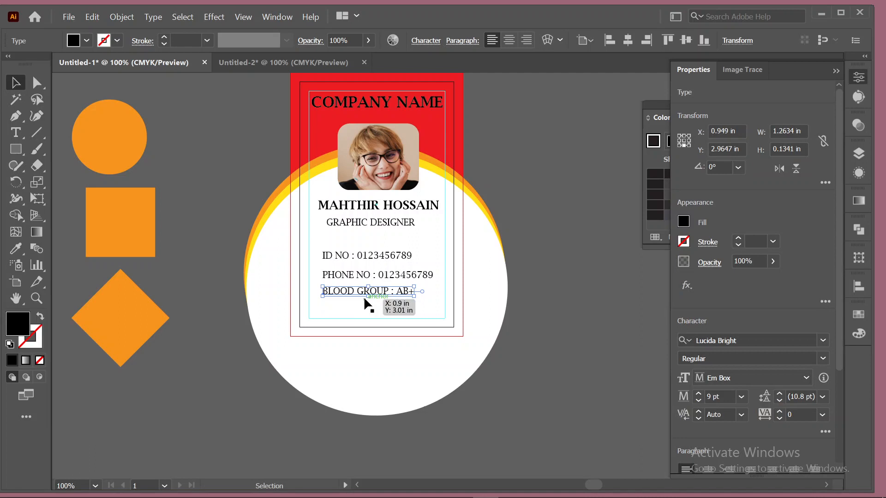
left_click_drag(372, 253, 373, 262)
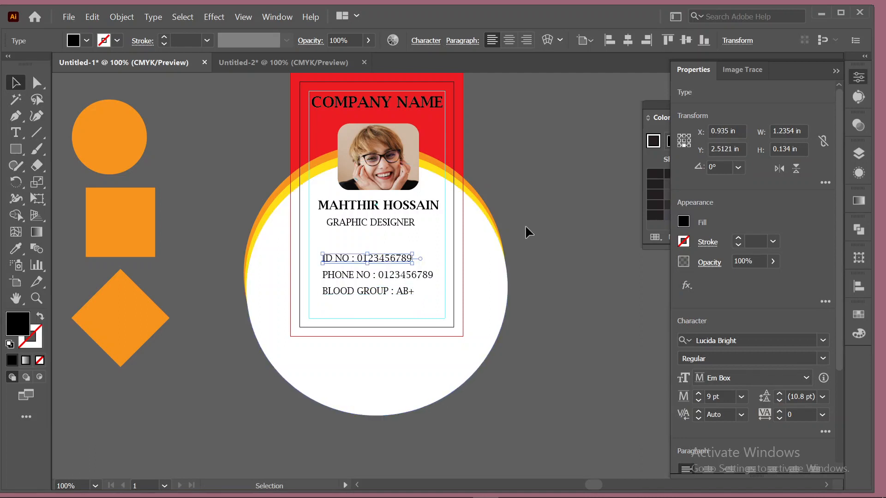
left_click(526, 226)
Distribute the three info lines' vertical centers evenly and shift the block down to Y 3.1038 in.
left_click_drag(252, 194, 386, 293)
key("a")
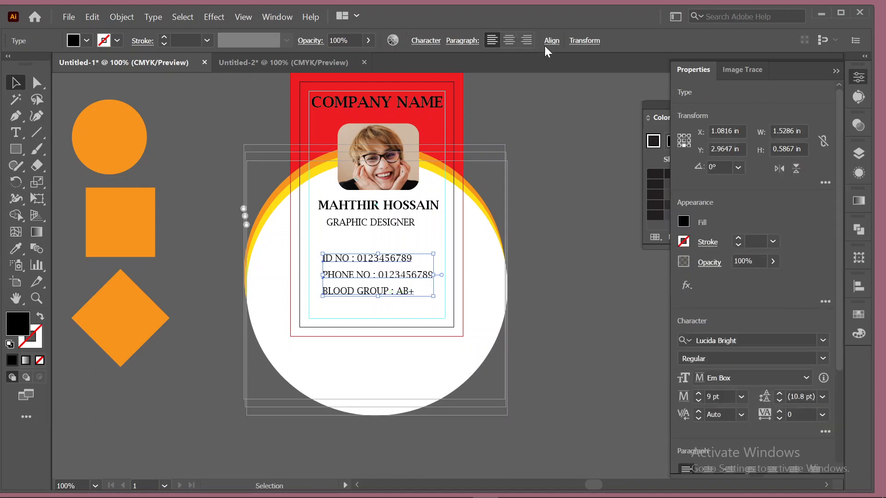
left_click(552, 42)
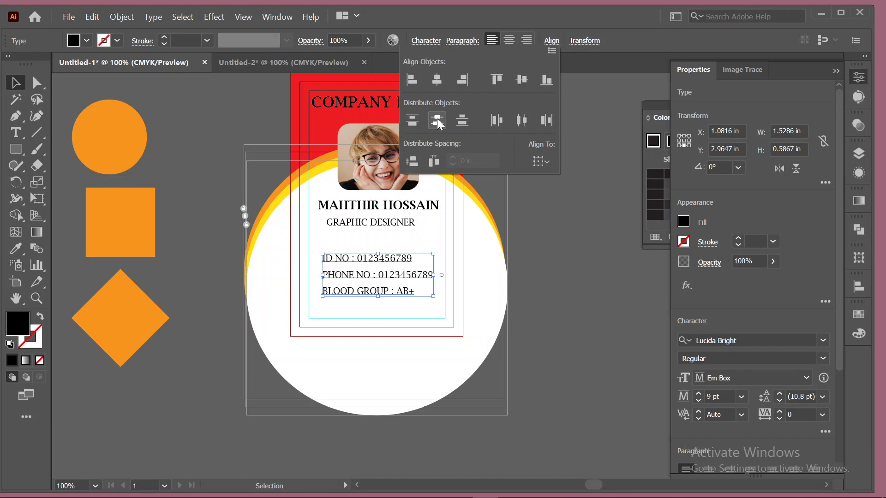
left_click(569, 259)
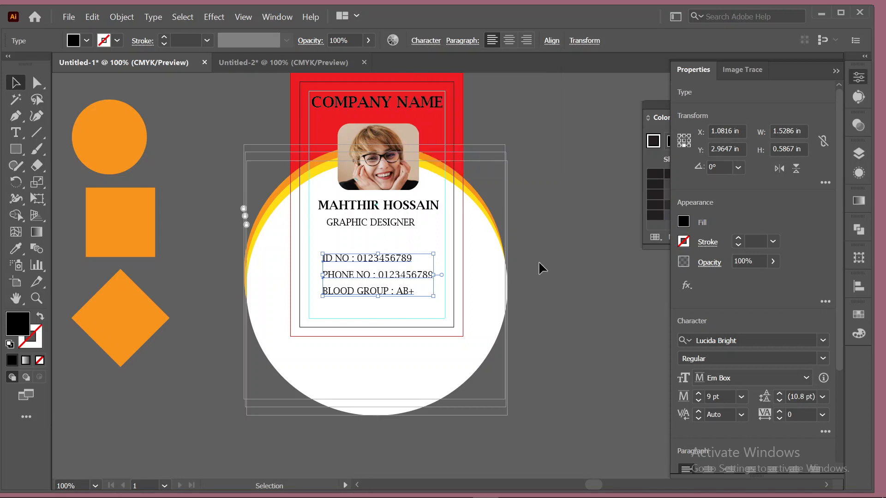
left_click(606, 249)
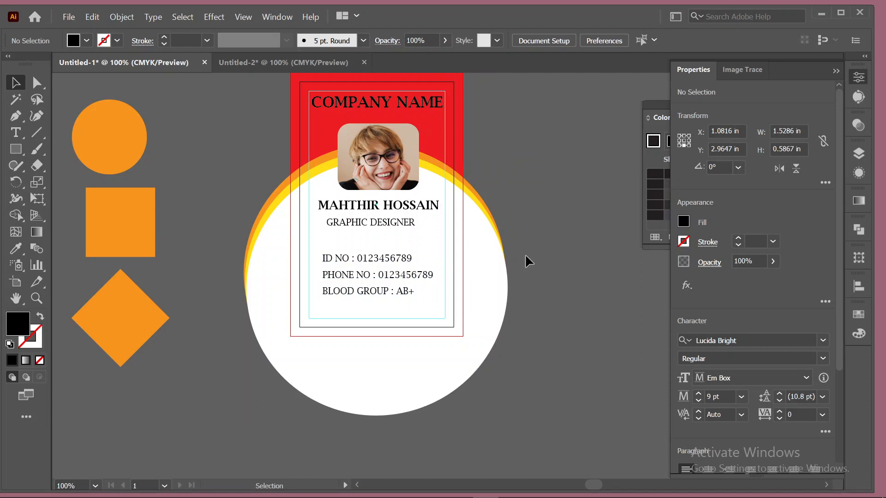
left_click(381, 292)
key("shift+Down")
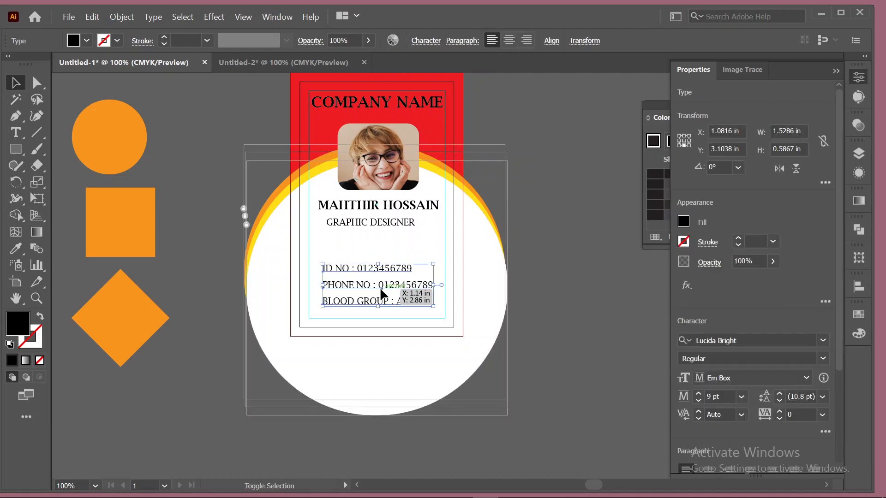
left_click(527, 258)
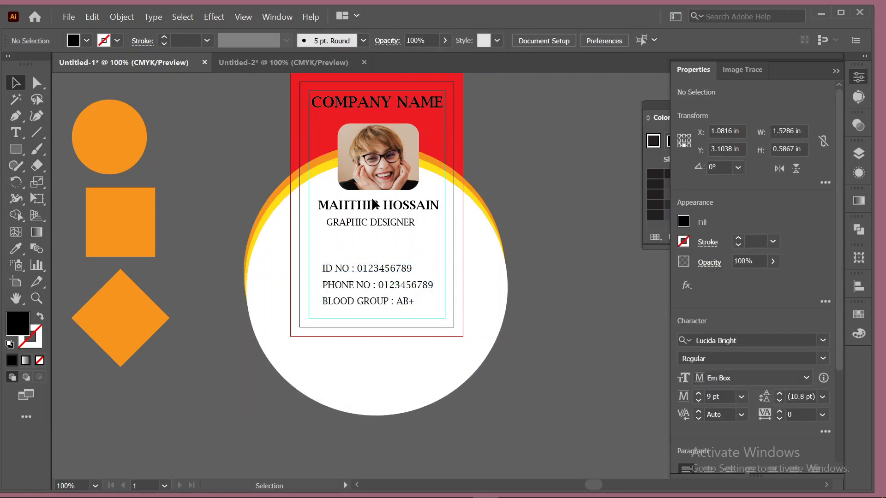
Centre the name and title on each other and nudge them down.
left_click(339, 212)
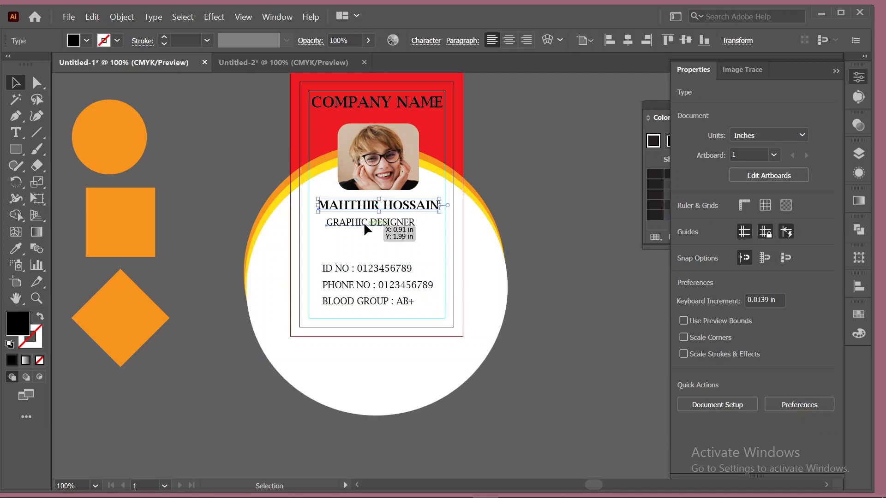
left_click(551, 41)
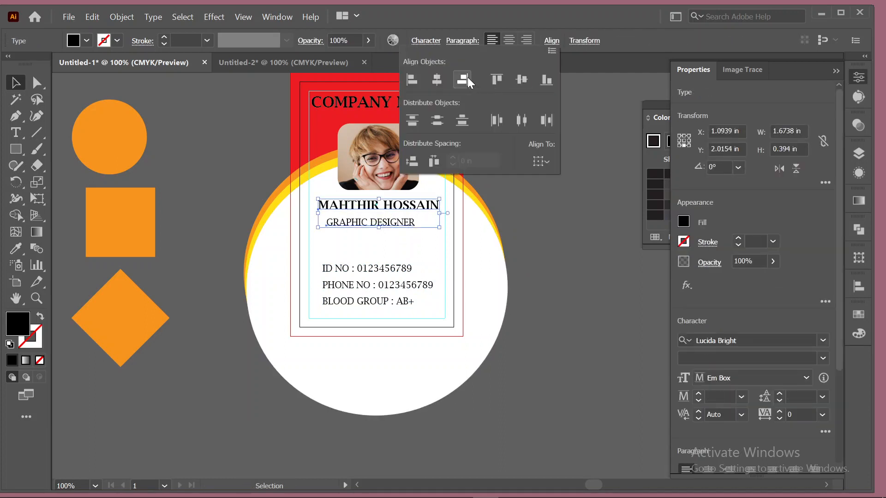
left_click(437, 78)
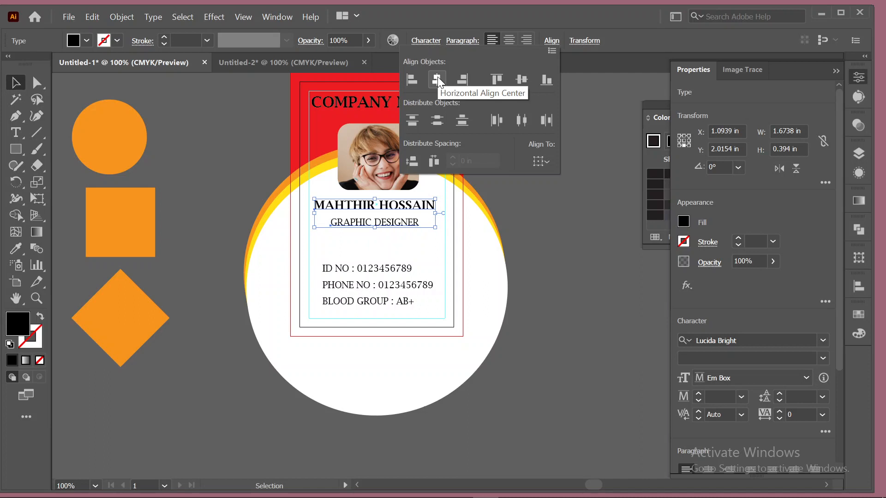
key("shift+Down")
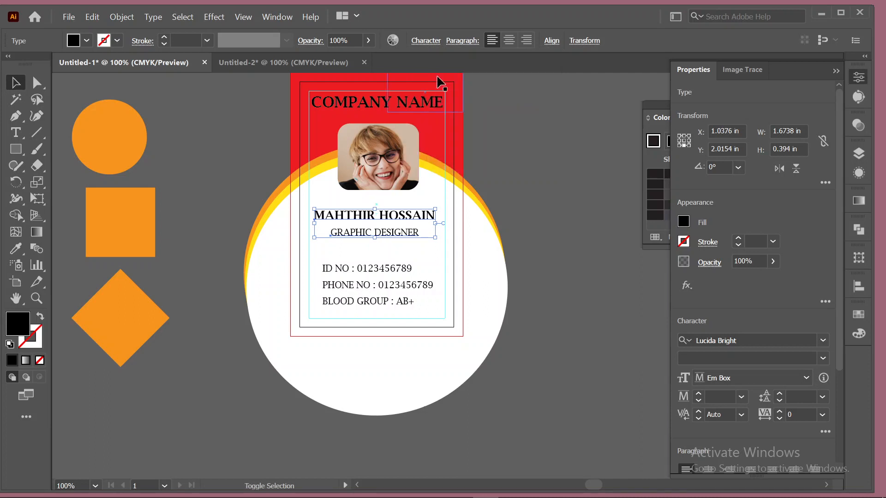
left_click(547, 174)
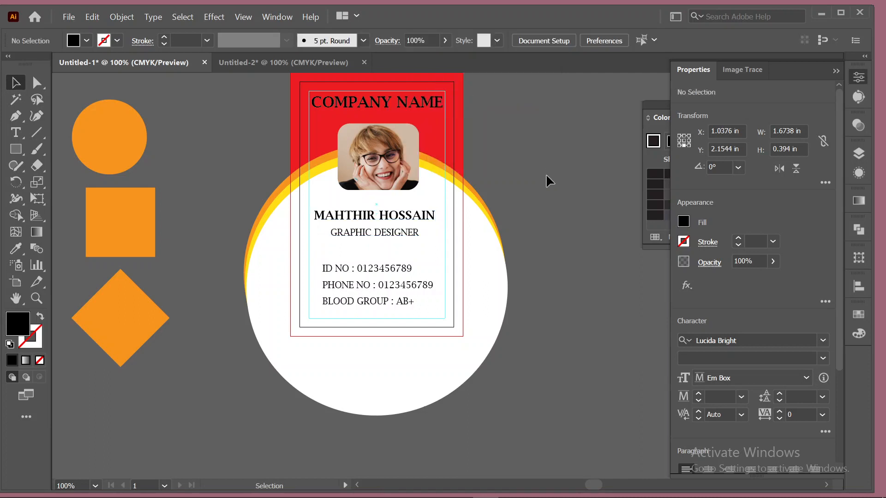
Nudge the rounded photo and the COMPANY NAME heading slightly lower.
left_click(399, 135)
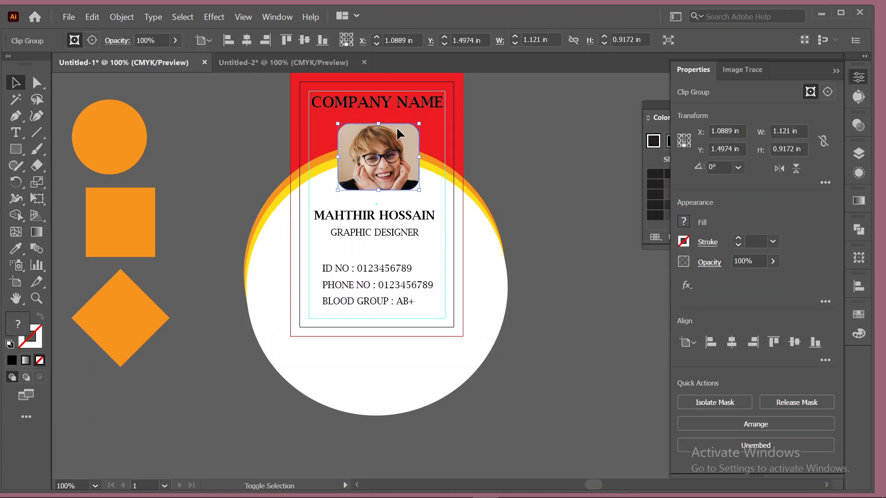
key("shift+Down")
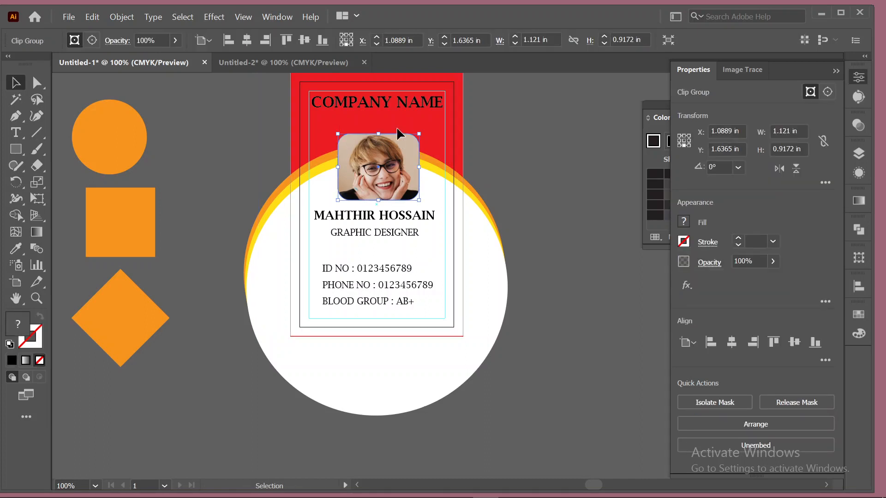
left_click(385, 103)
key("shift+Down")
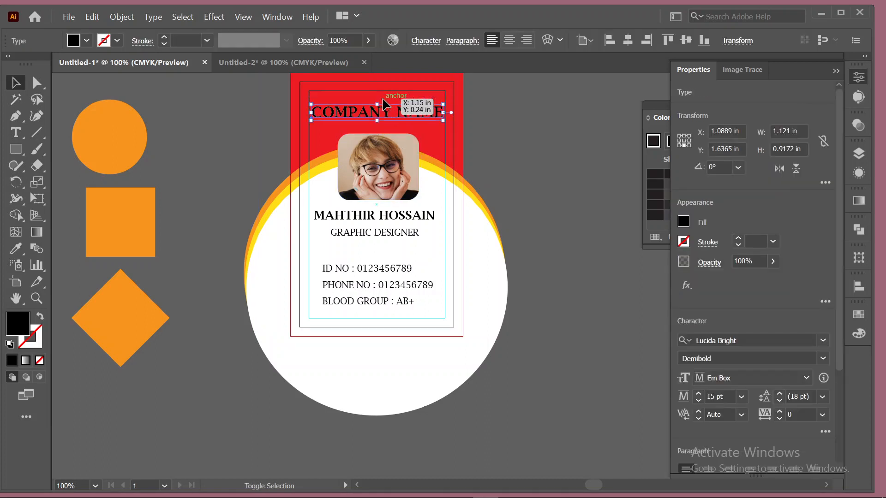
left_click_drag(383, 104, 383, 103)
left_click(536, 118)
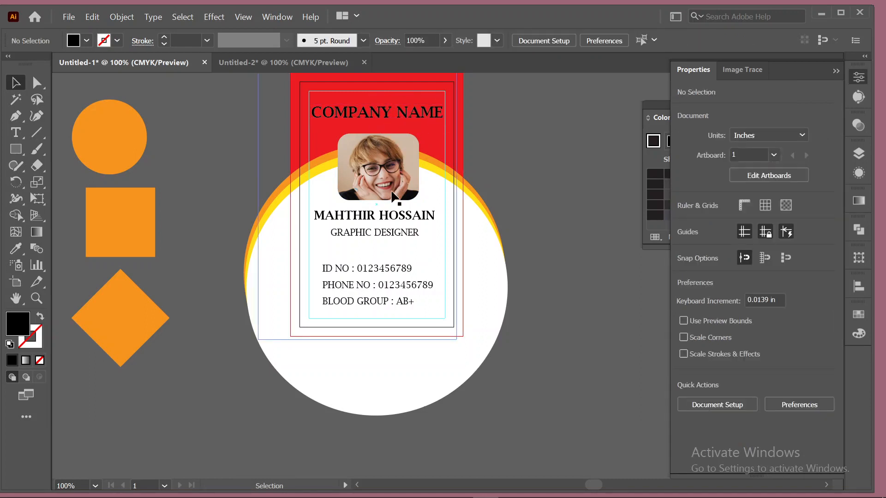
Lower the name and title, then raise GRAPHIC DESIGNER to sit just under the name.
left_click_drag(369, 220, 370, 221)
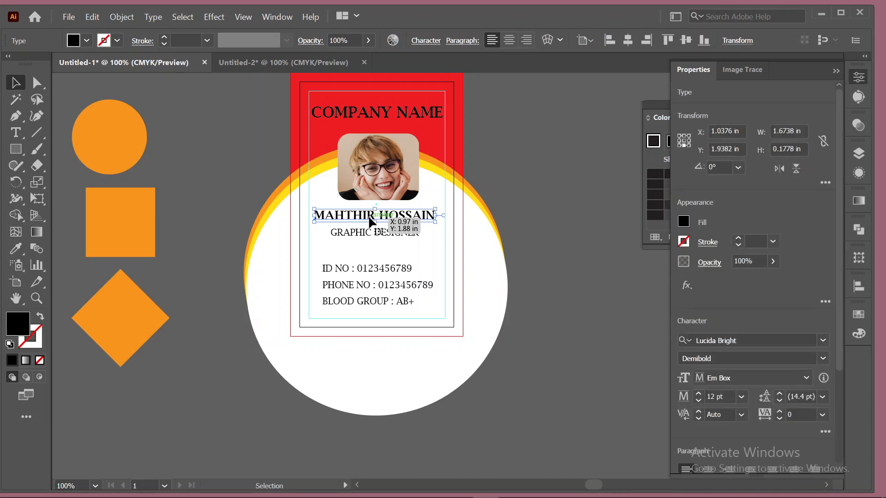
left_click(375, 234, "shift")
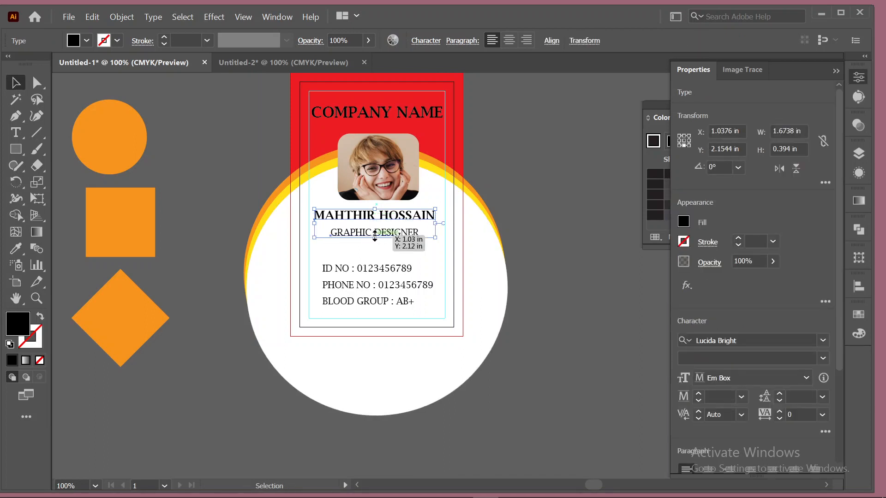
key("Down")
key("Down")
key("Down")
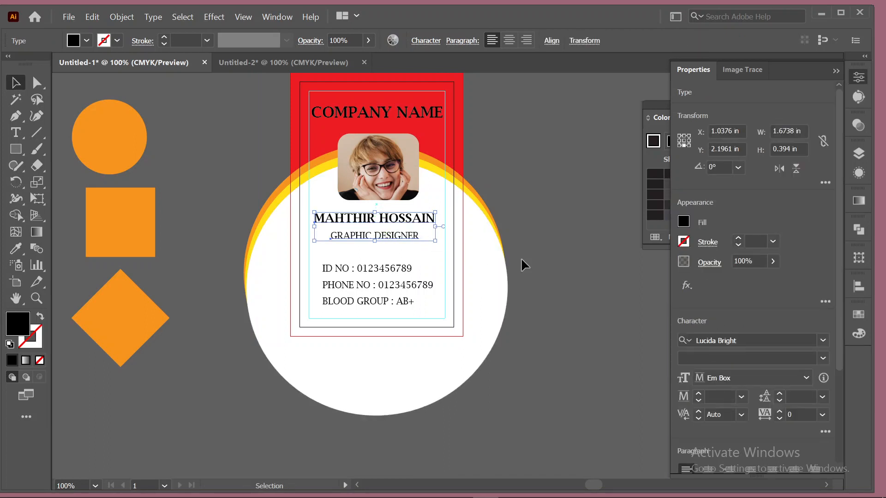
left_click(522, 258)
left_click(395, 237)
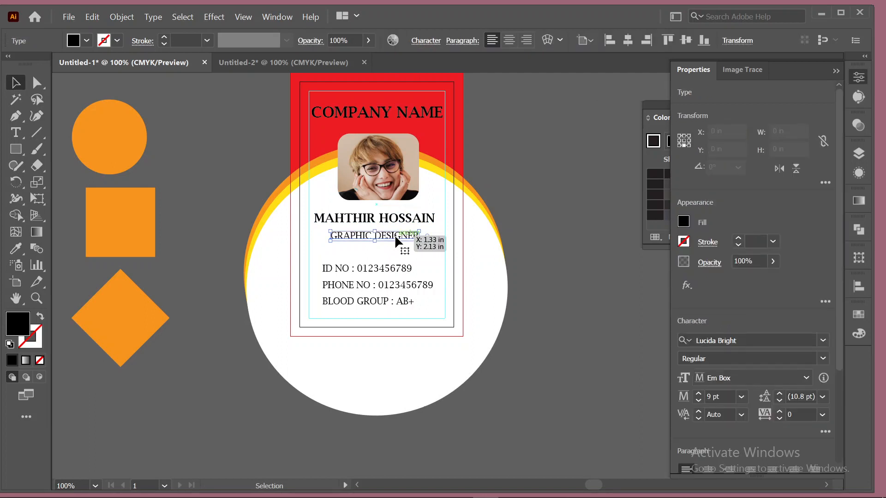
left_click_drag(395, 234, 395, 230)
left_click(608, 132)
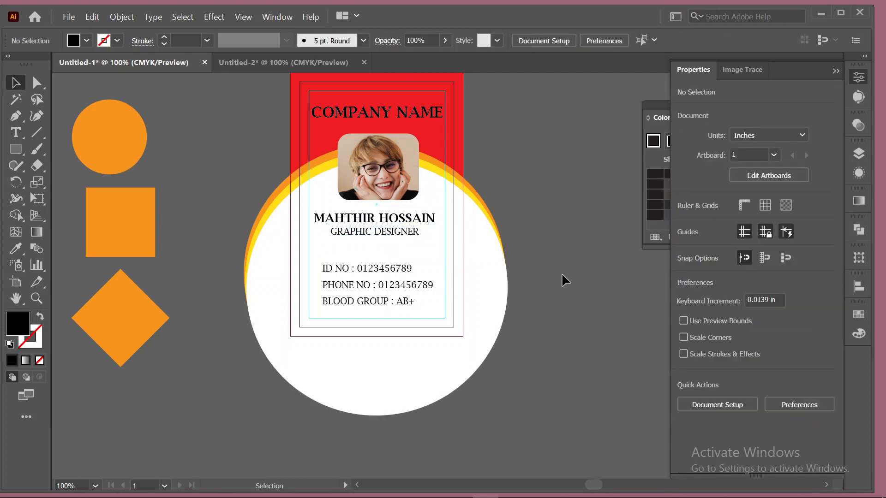
Nudge the ID, phone and blood group lines up to Y 3.0343 in.
left_click(367, 268)
left_click(372, 282, "shift")
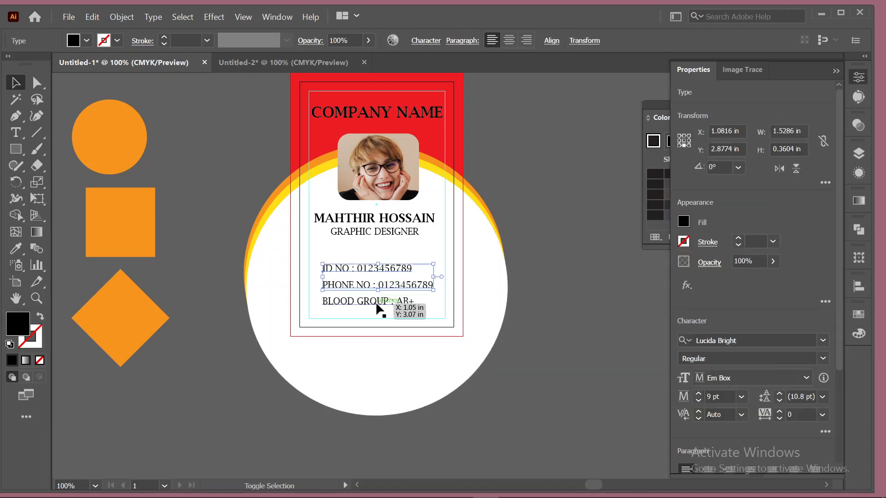
left_click(377, 304, "shift")
key("Up")
key("Up")
key("Up")
key("Up")
key("Up")
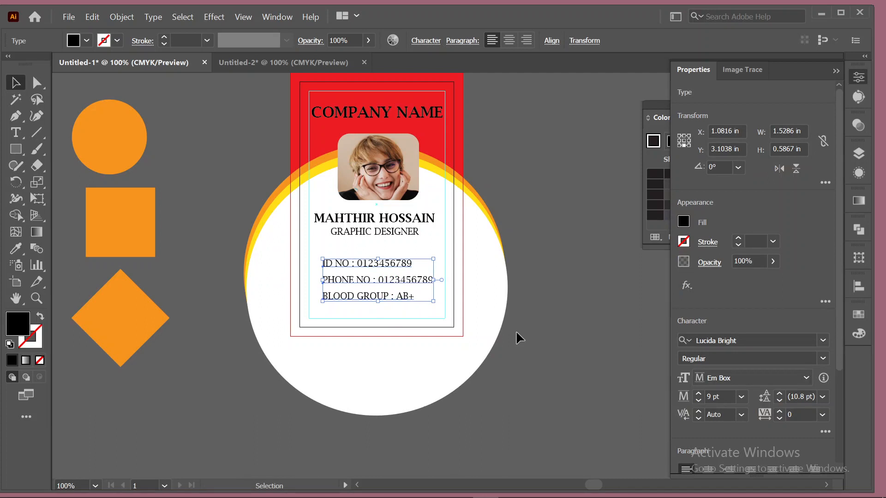
left_click(554, 224)
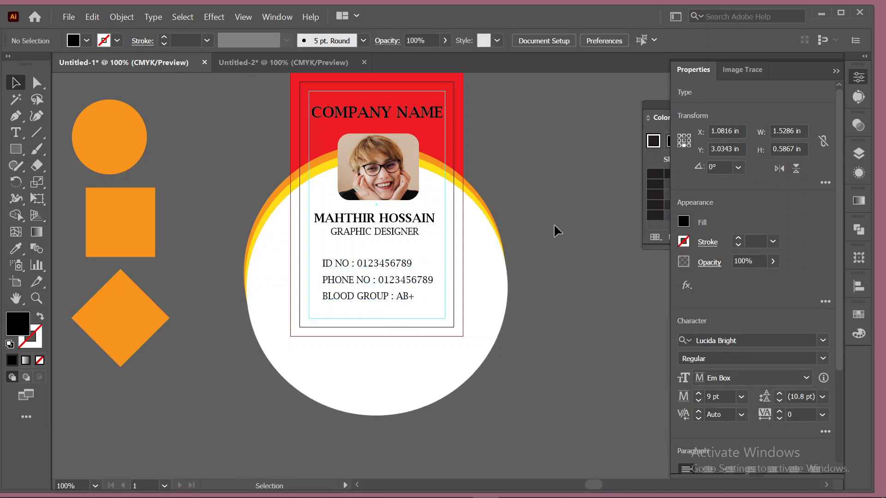
scroll(553, 223, "up", 2)
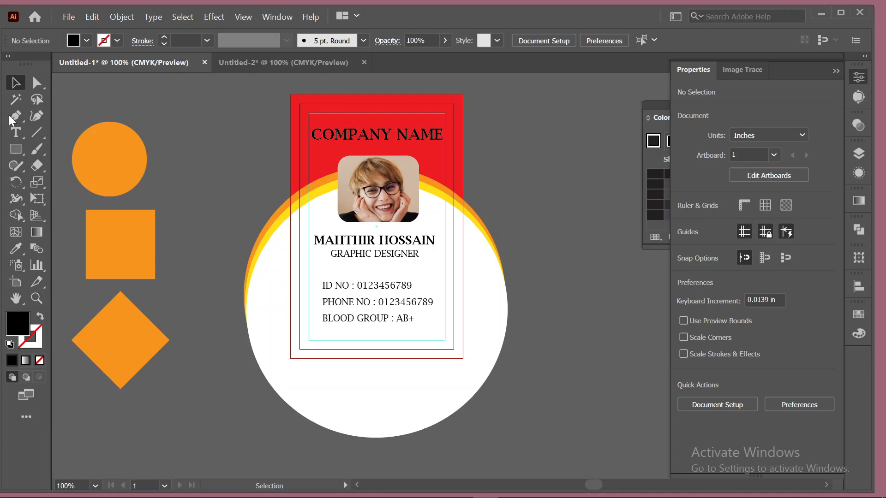
Insert the missing letter A into the cardholder's name.
left_click(10, 131)
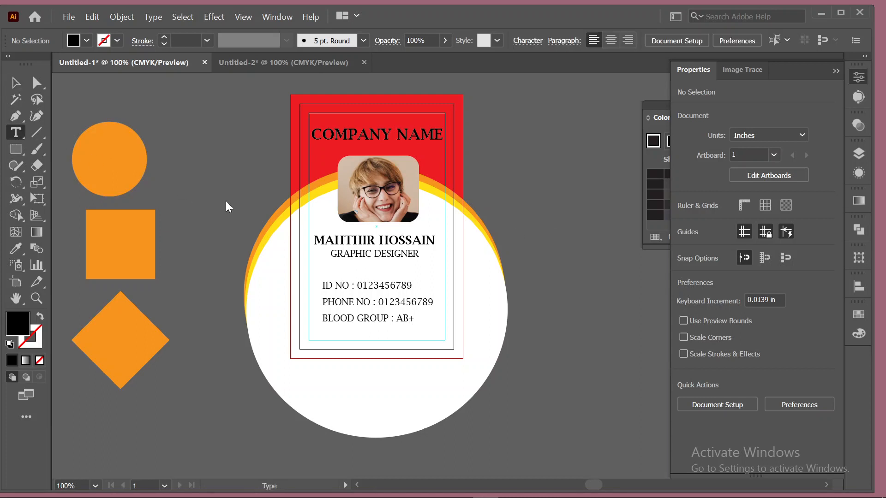
left_click(349, 239)
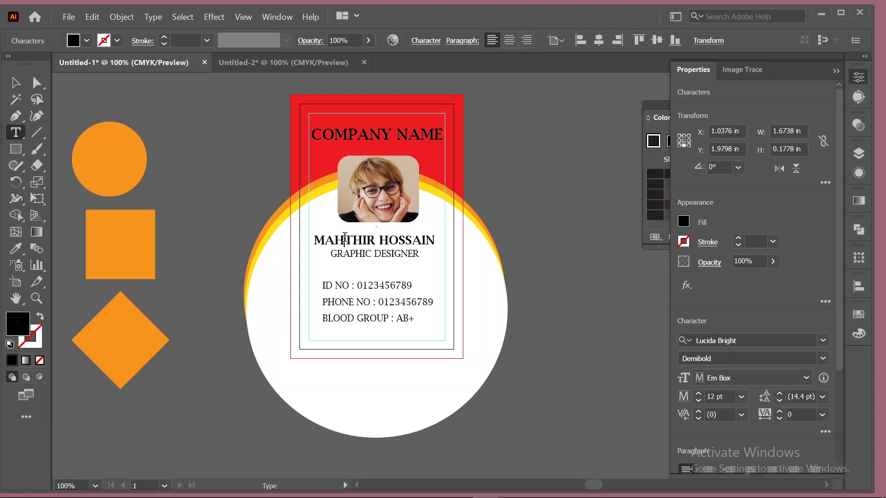
type("A")
left_click(15, 82)
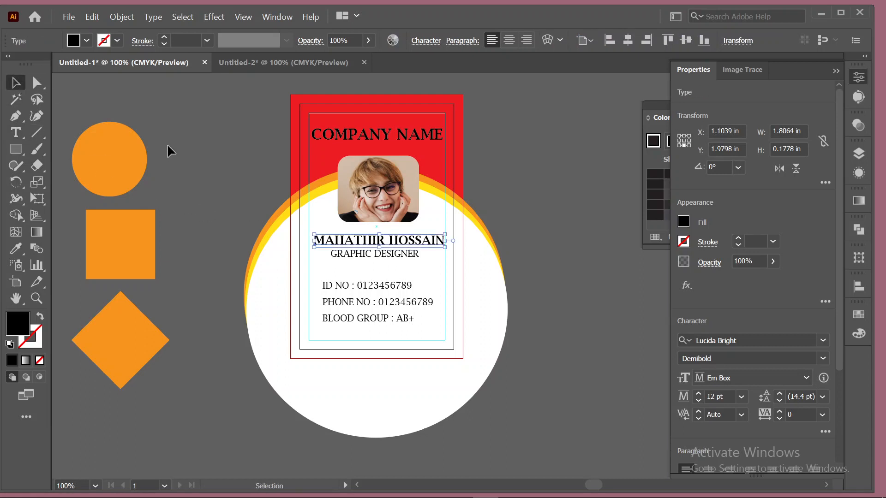
left_click(168, 145)
Nudge the name left and reduce it to 11 pt.
left_click(368, 243)
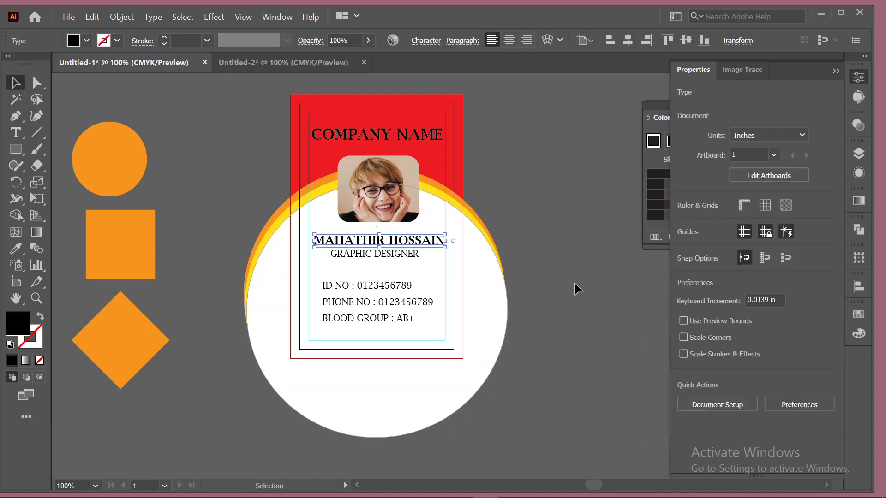
key("Left")
key("Left")
key("Left")
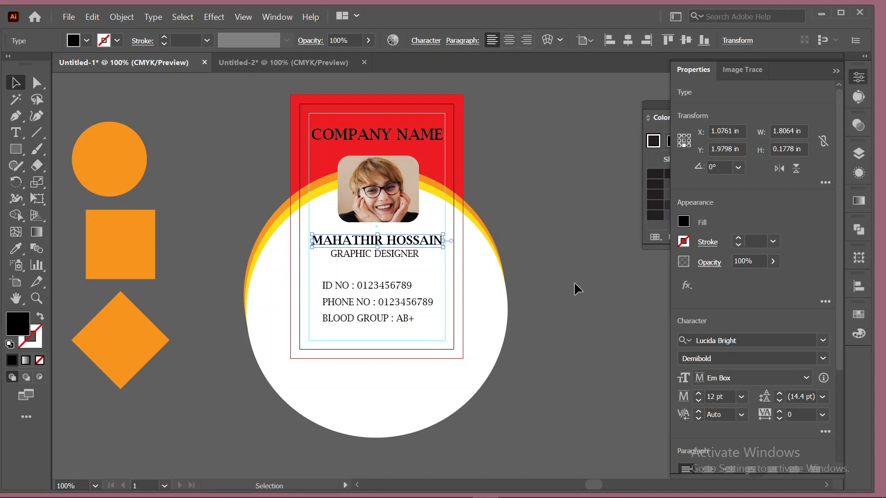
left_click(699, 400)
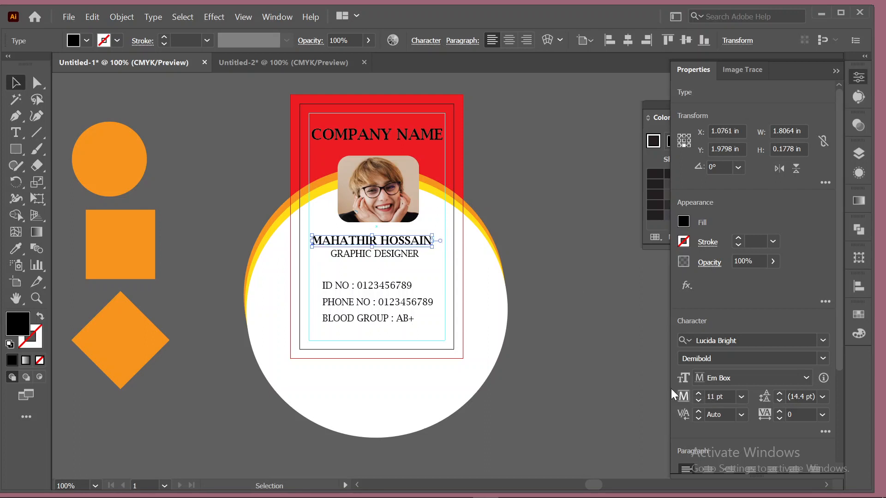
left_click(620, 250)
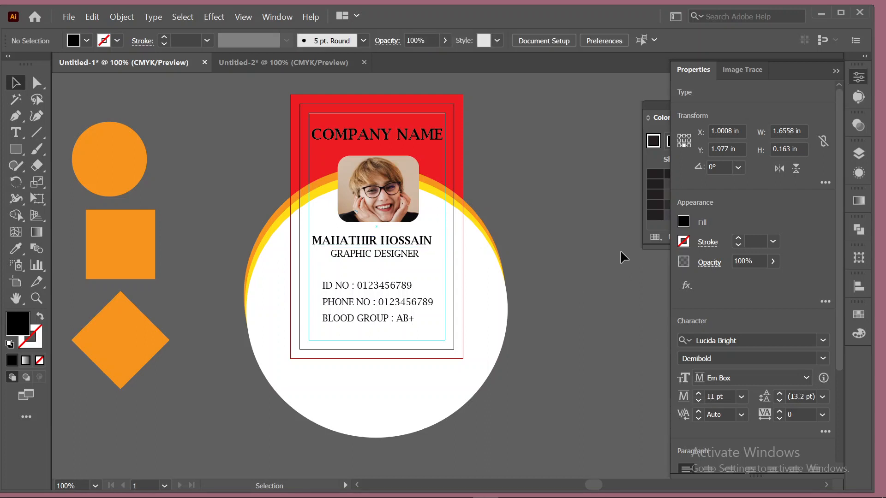
Horizontally centre the name and GRAPHIC DESIGNER lines with each other.
left_click(410, 247)
left_click_drag(409, 250, 414, 249)
left_click(395, 255, "shift")
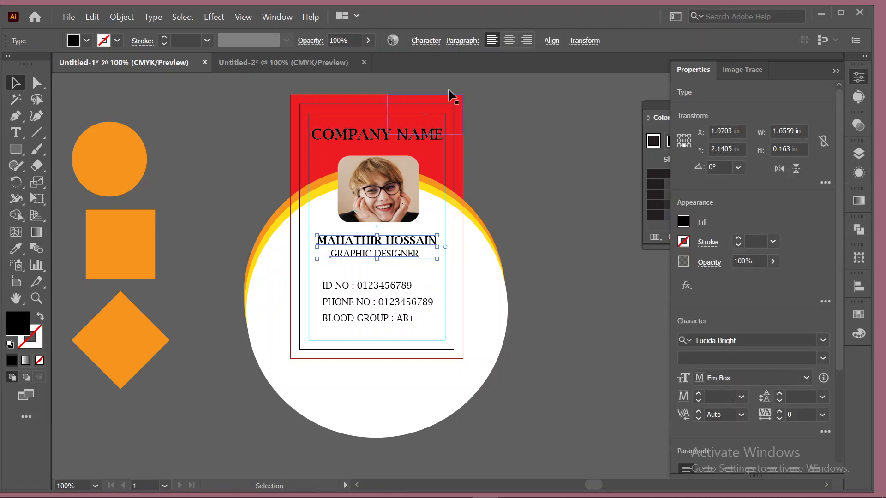
left_click(550, 42)
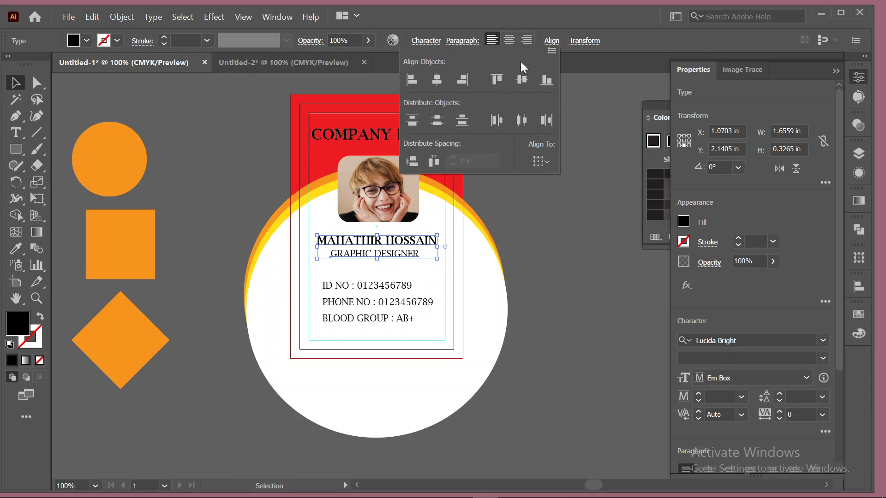
left_click(436, 80)
left_click(544, 197)
left_click(543, 195)
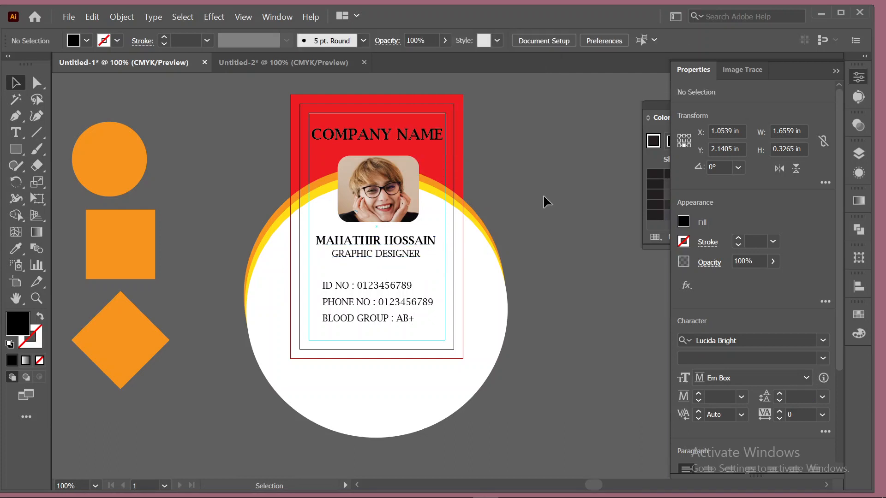
scroll(551, 196, "down", 3)
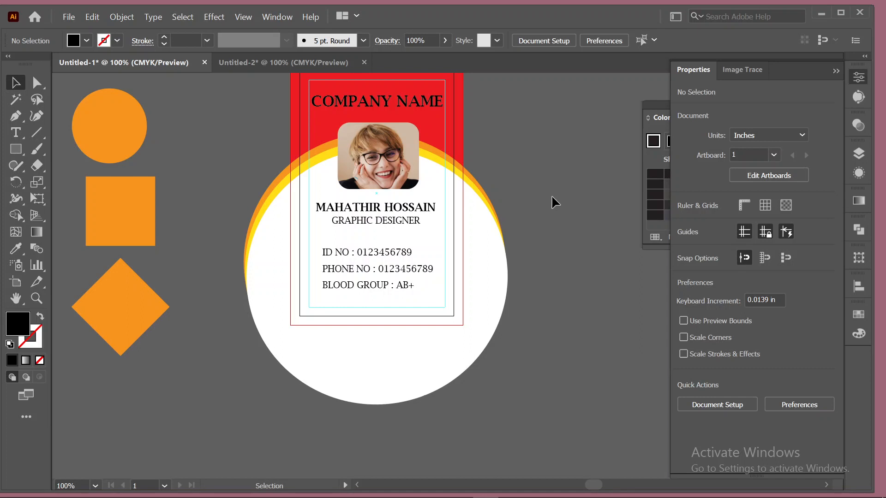
scroll(552, 195, "up", 2)
left_click(393, 125)
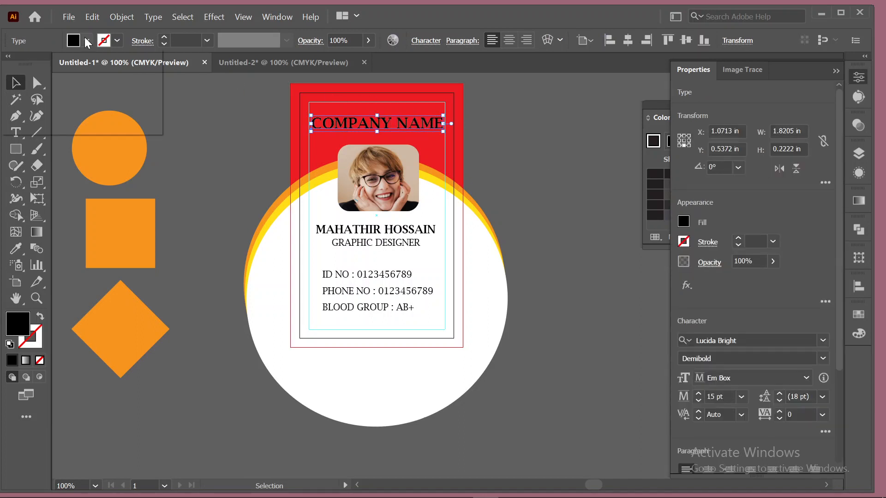
Change the COMPANY NAME heading's fill to the white swatch.
left_click(87, 40)
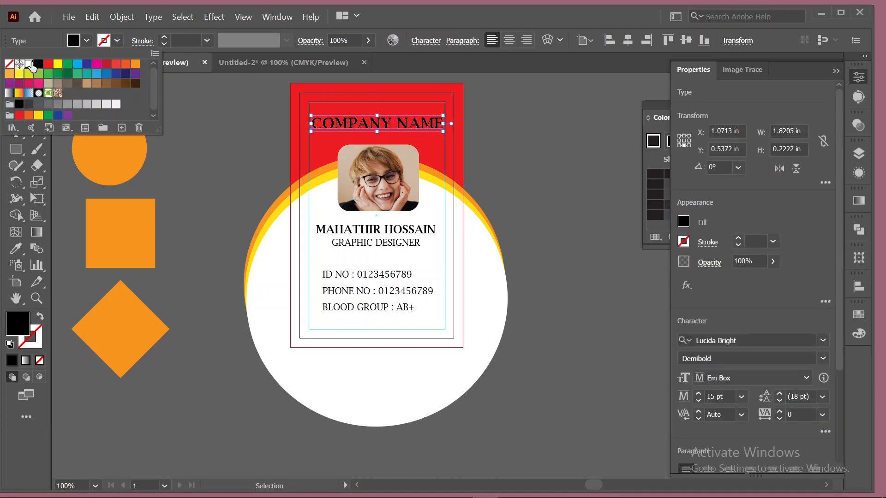
left_click(32, 63)
left_click(546, 146)
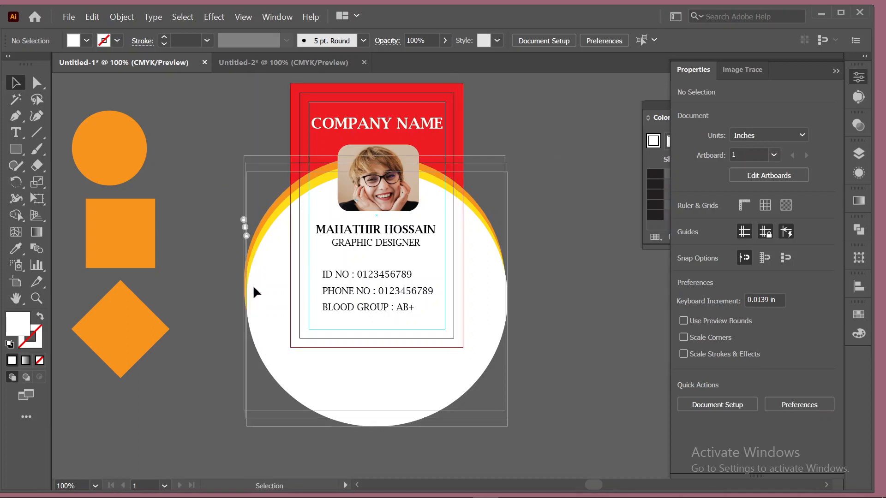
Nudge the white body ellipse and the orange ellipse behind it slightly upward, to Y 4.5005 in.
left_click(248, 224)
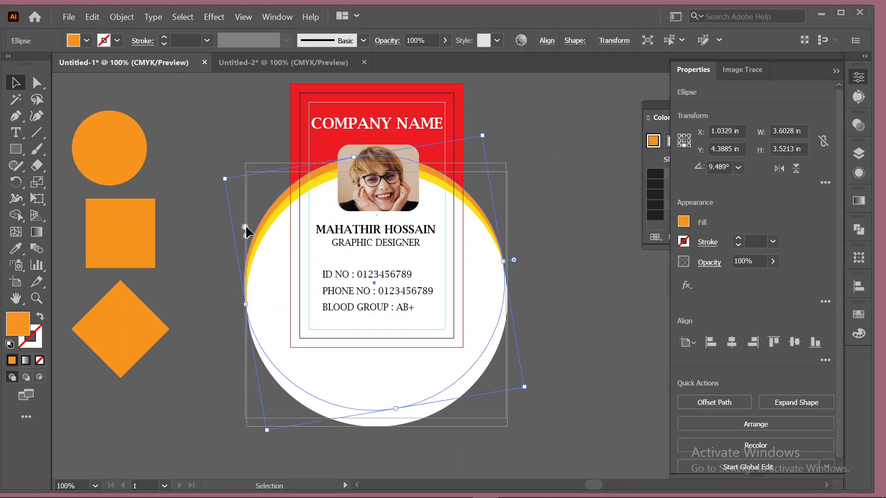
left_click(602, 141)
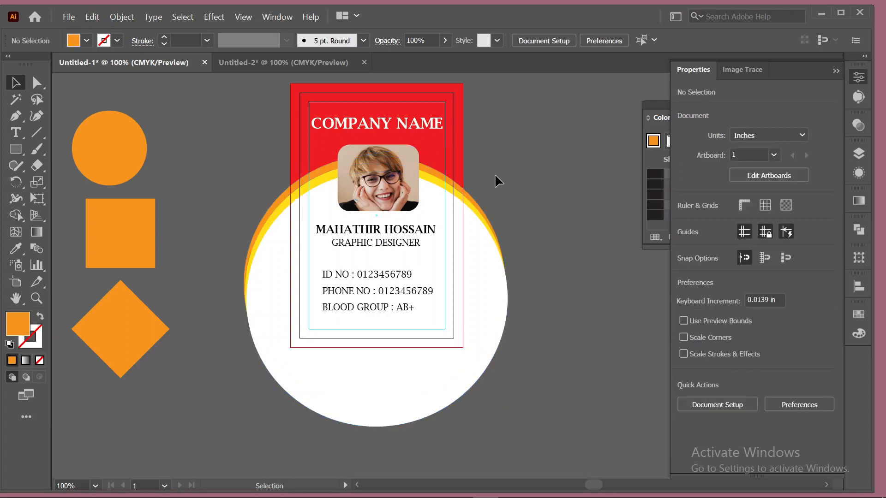
left_click(430, 197)
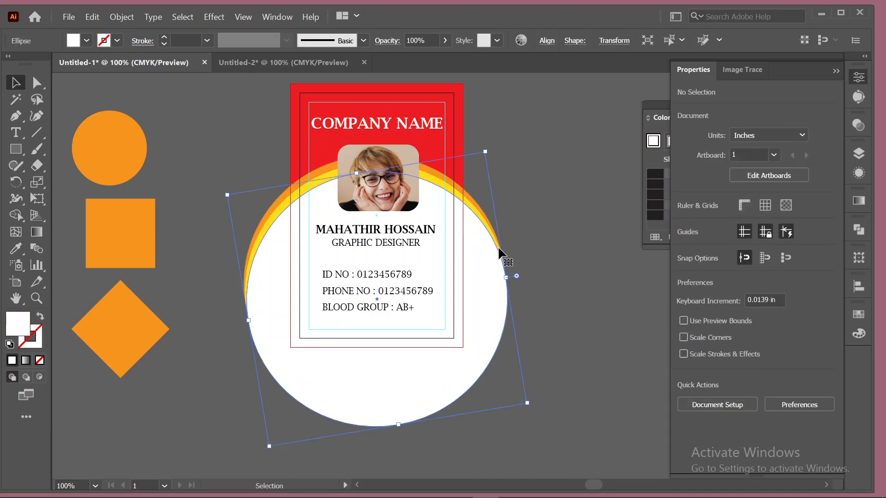
key("Up")
key("Up")
key("Up")
key("Up")
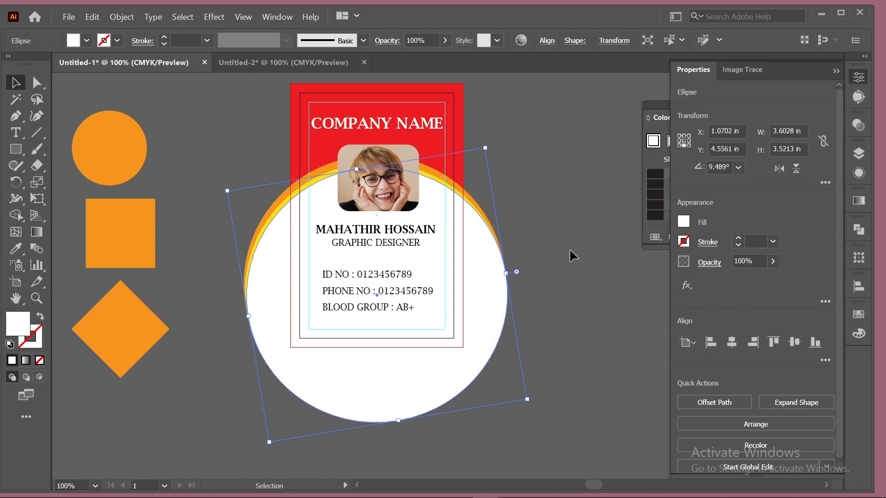
left_click(313, 183, "shift")
key("Up")
key("Up")
key("Up")
key("Up")
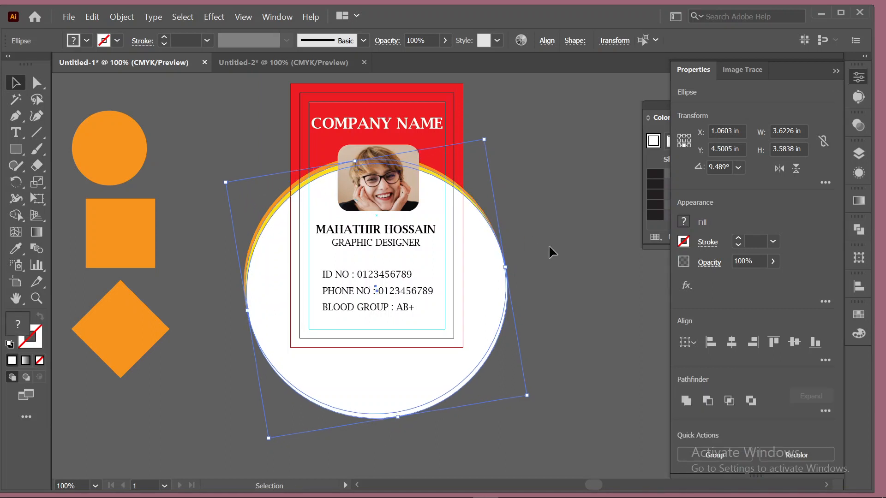
left_click(549, 247)
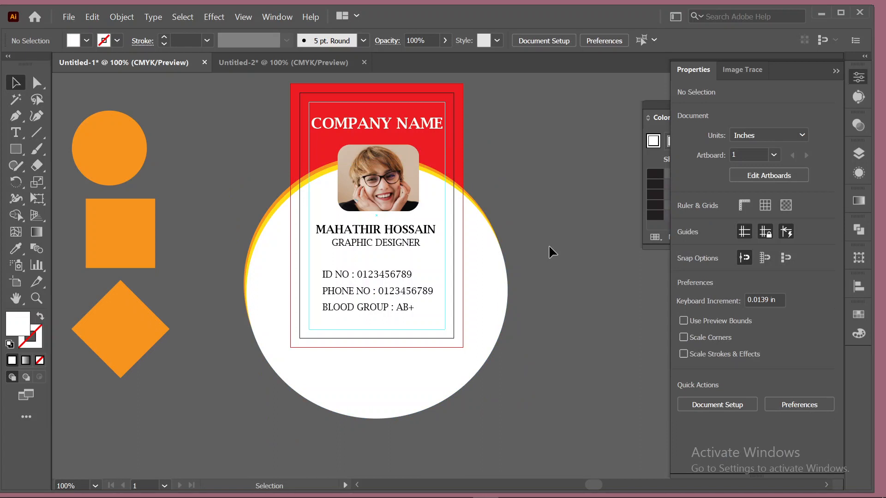
Trim the circle's right overhang with a tall rectangle and the Shape Builder tool.
left_click(20, 149)
left_click_drag(527, 172, 462, 410)
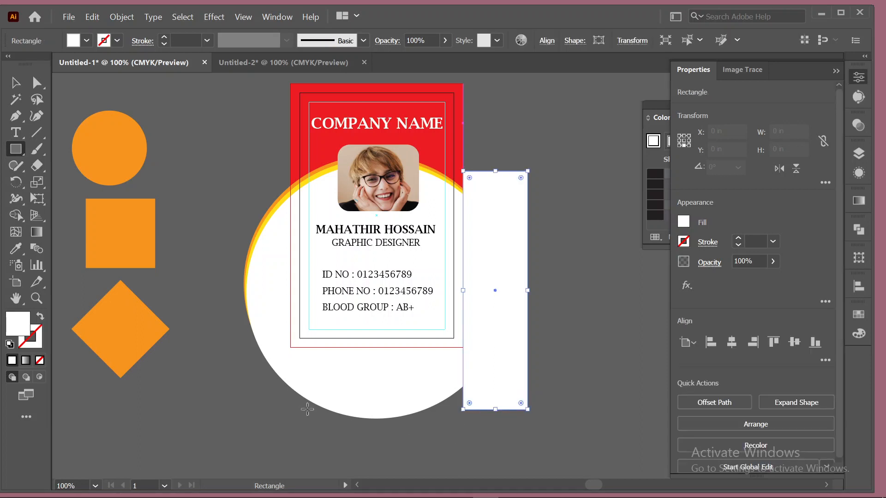
left_click(15, 83)
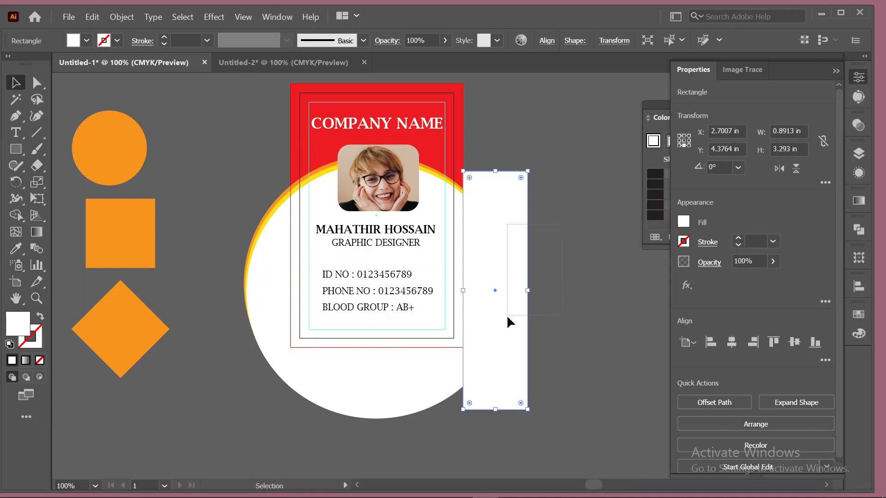
left_click(17, 215)
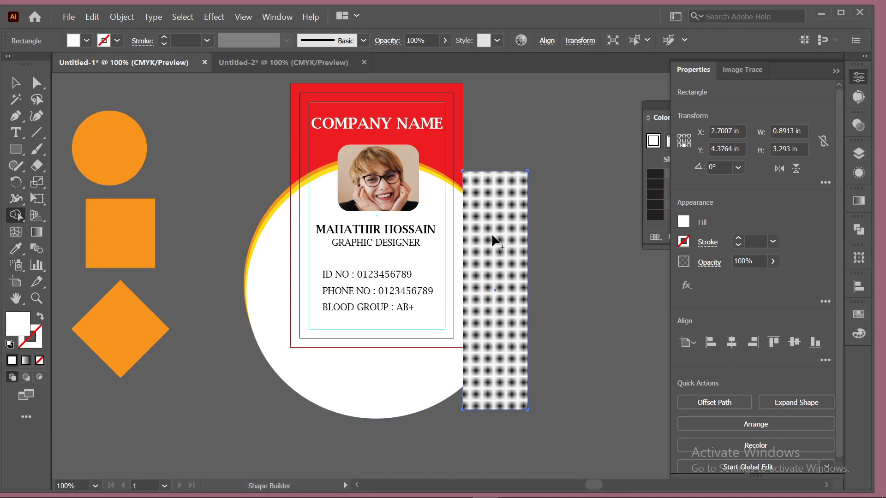
left_click(15, 82)
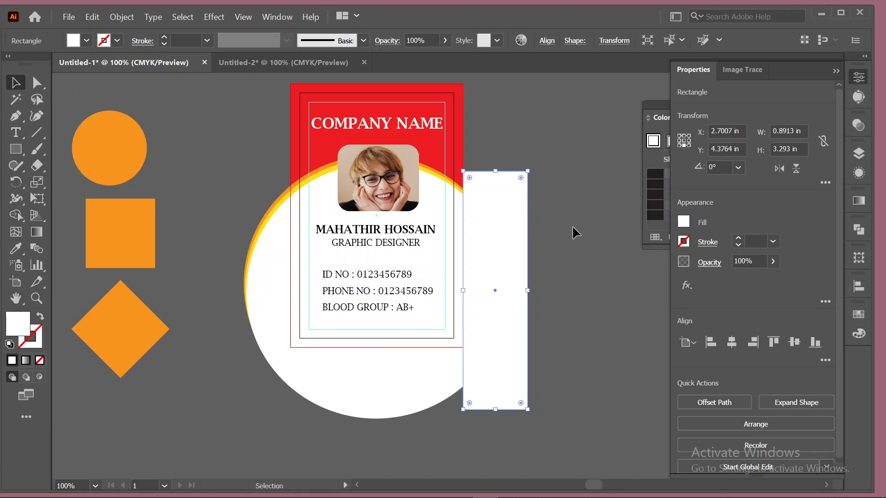
left_click(572, 225)
left_click(488, 342)
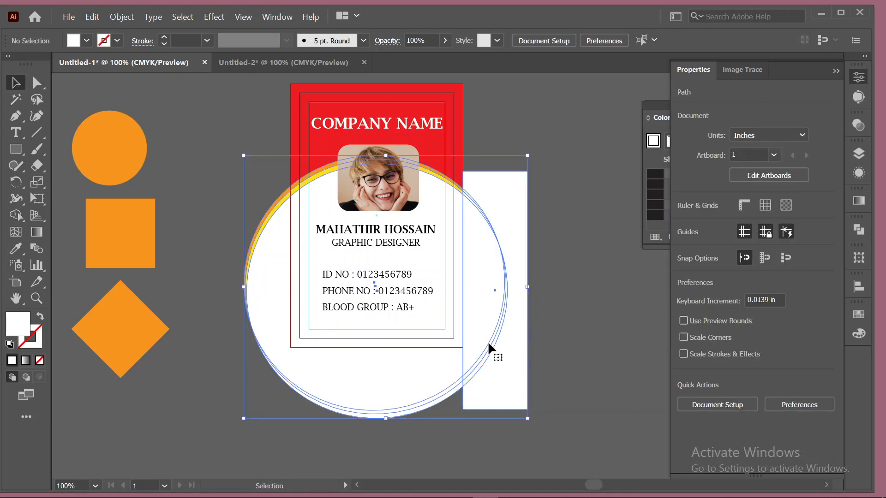
left_click(16, 220)
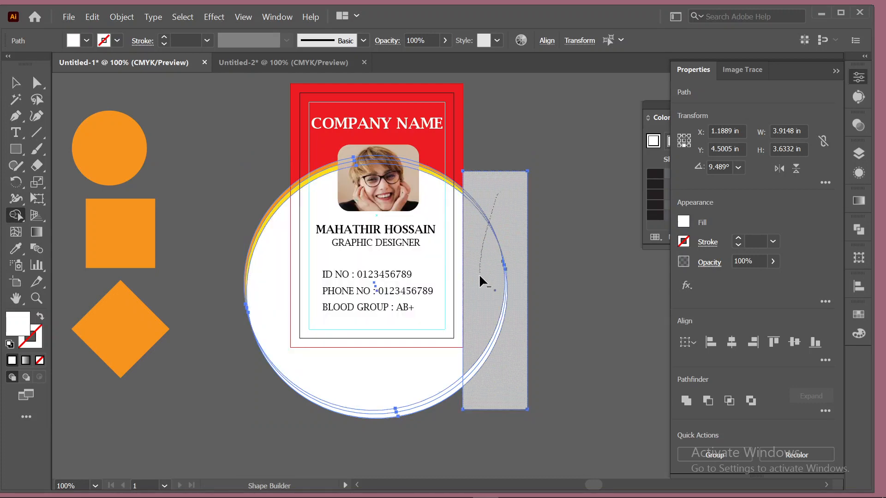
left_click_drag(480, 276, 534, 343)
mouse_move(481, 239)
left_mouse_down()
mouse_move(505, 369)
mouse_move(527, 404)
left_mouse_up()
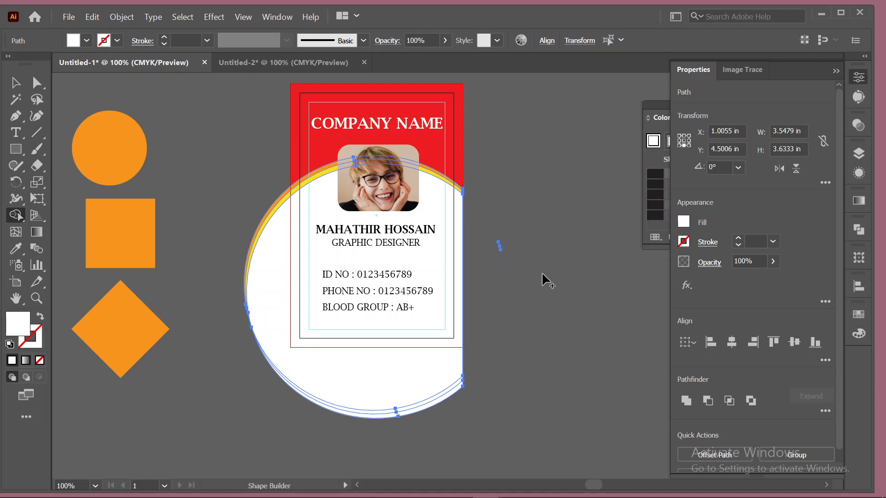
Trim the circle's left overhang the same way, keeping the white body within the card's width.
left_click(15, 150)
left_click_drag(236, 182, 290, 421)
left_click(15, 83)
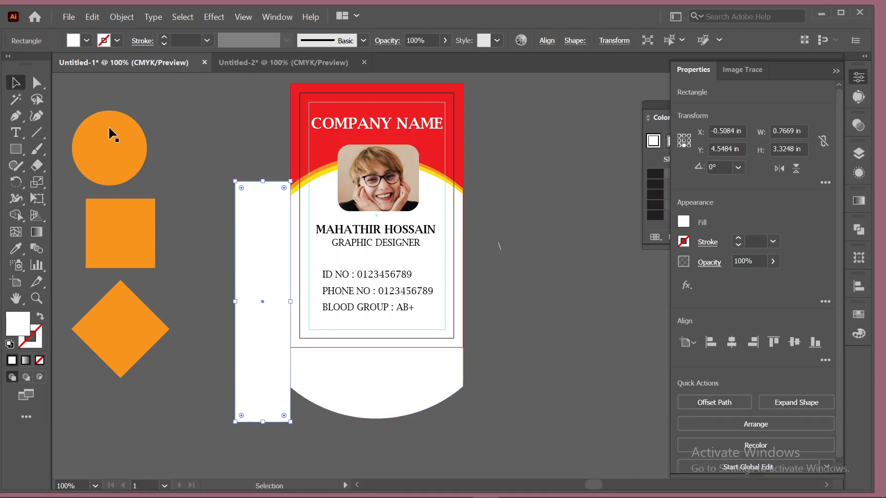
left_click_drag(216, 216, 270, 301)
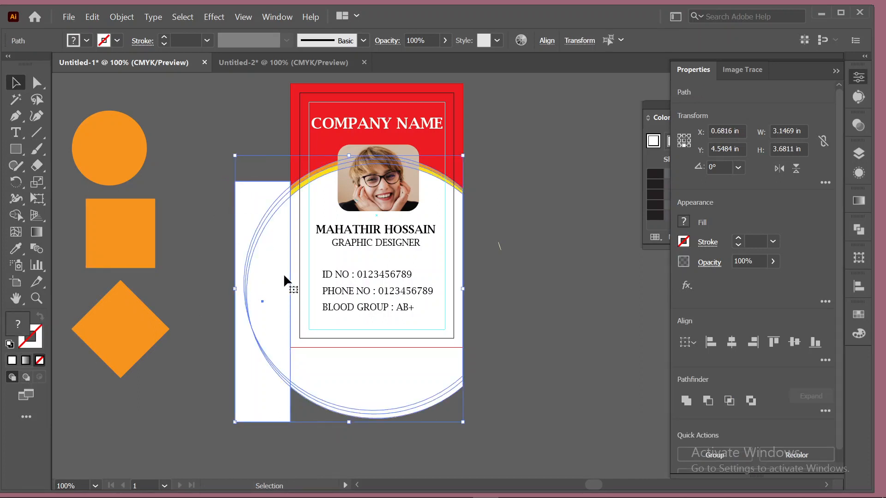
left_click(18, 214)
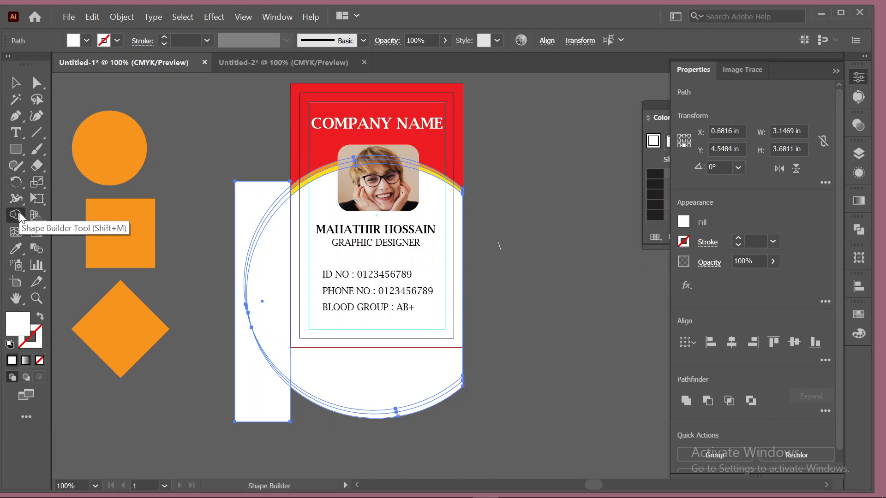
mouse_move(264, 164)
left_mouse_down()
mouse_move(275, 203)
mouse_move(275, 339)
mouse_move(242, 417)
mouse_move(226, 415)
left_mouse_up()
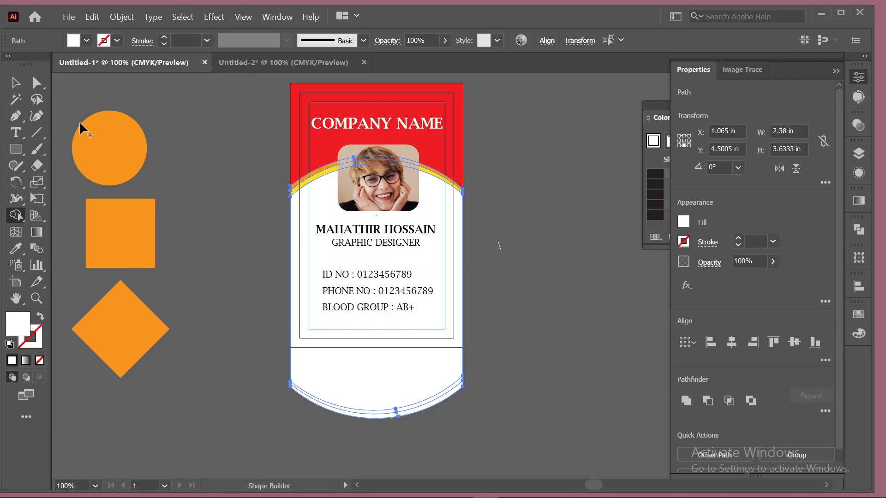
left_click(15, 83)
left_click(234, 214)
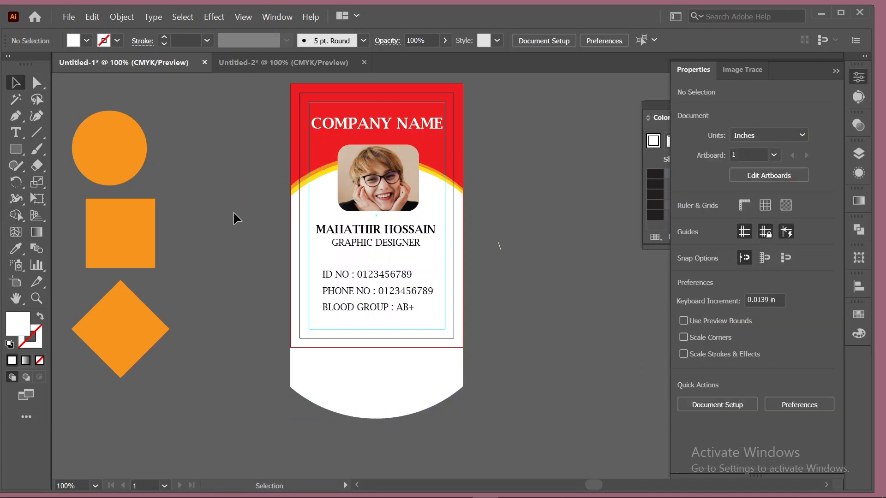
scroll(528, 397, "down", 3)
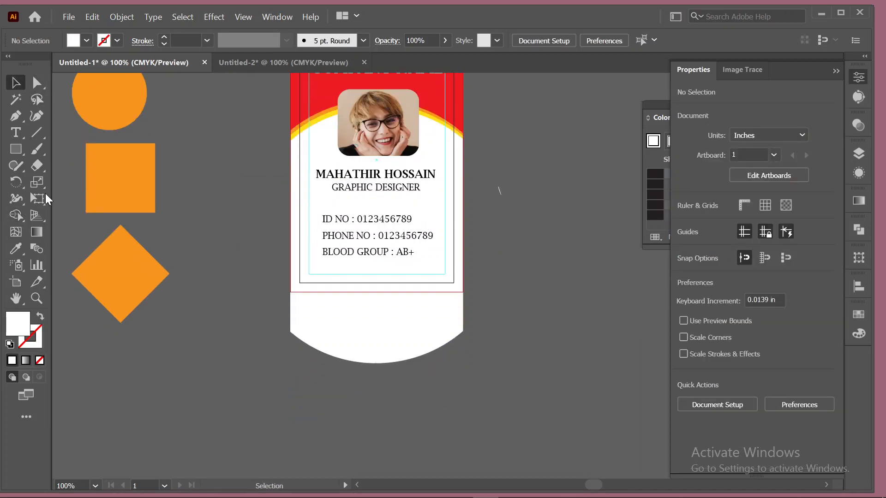
Cut away the white arc below the card using a wide rectangle and the Shape Builder tool.
left_click(16, 149)
mouse_move(245, 294)
left_mouse_down()
mouse_move(323, 349)
mouse_move(518, 411)
mouse_move(523, 400)
left_mouse_up()
left_click(16, 83)
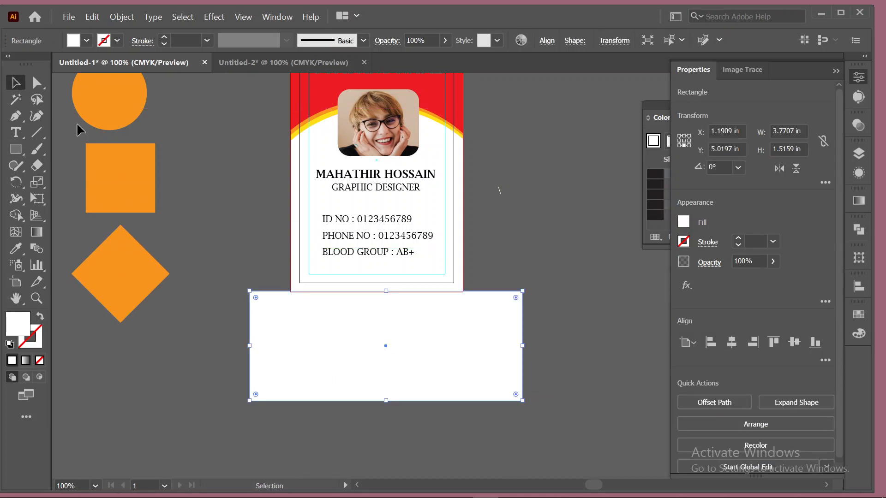
left_click_drag(221, 315, 459, 399)
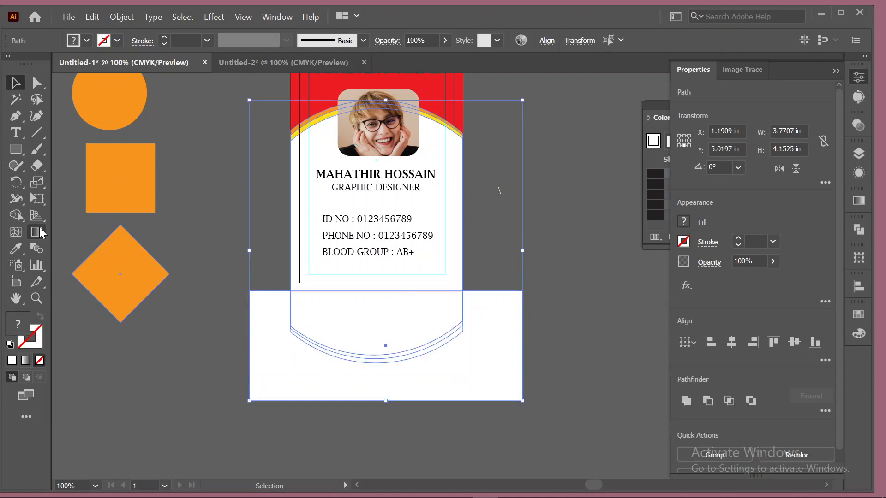
left_click(15, 216)
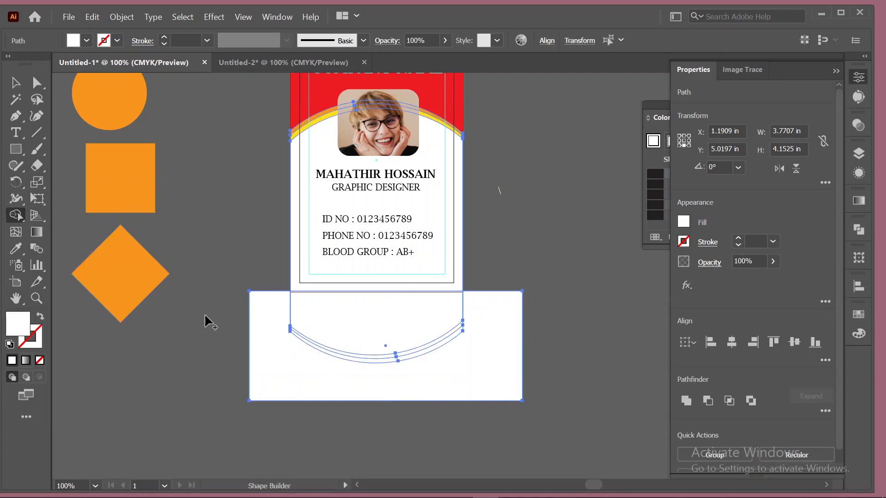
left_click_drag(244, 322, 595, 332)
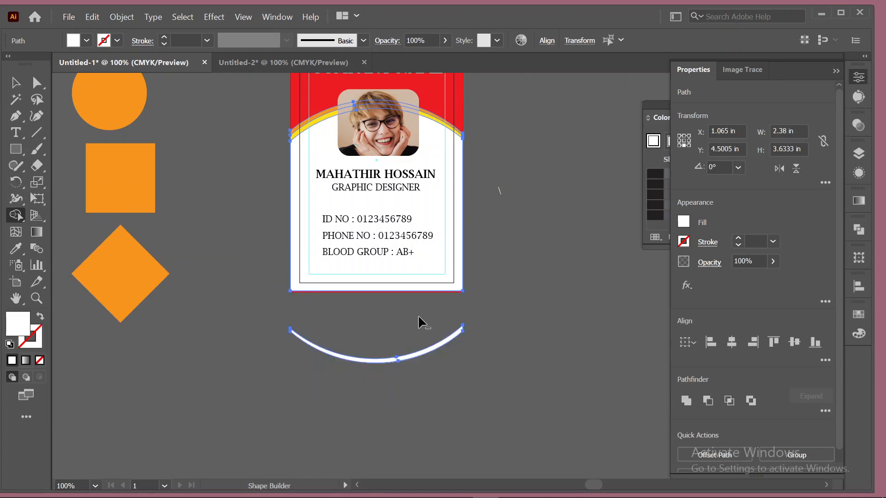
left_click_drag(282, 316, 469, 376)
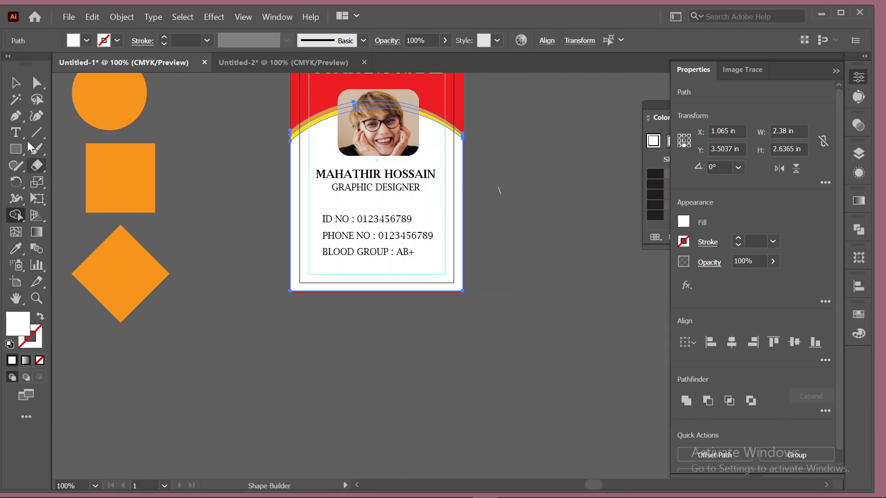
left_click(14, 86)
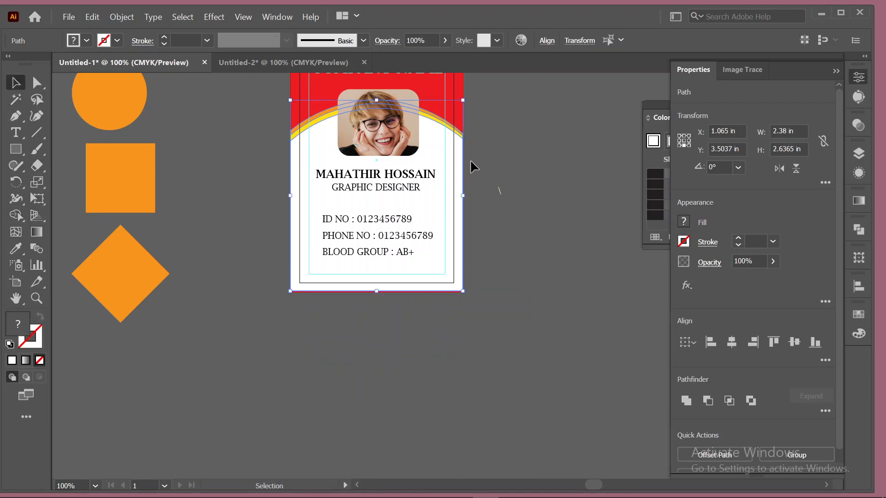
left_click_drag(543, 221, 544, 221)
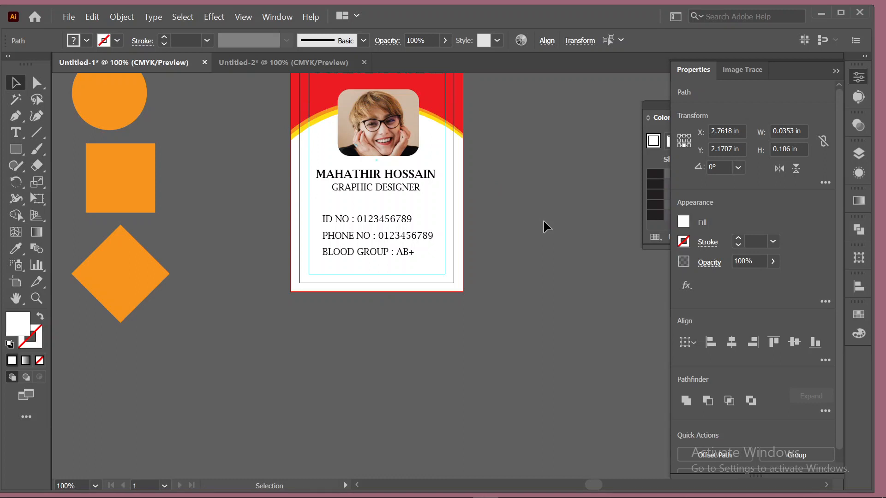
scroll(544, 220, "up", 3)
scroll(545, 198, "up", 2)
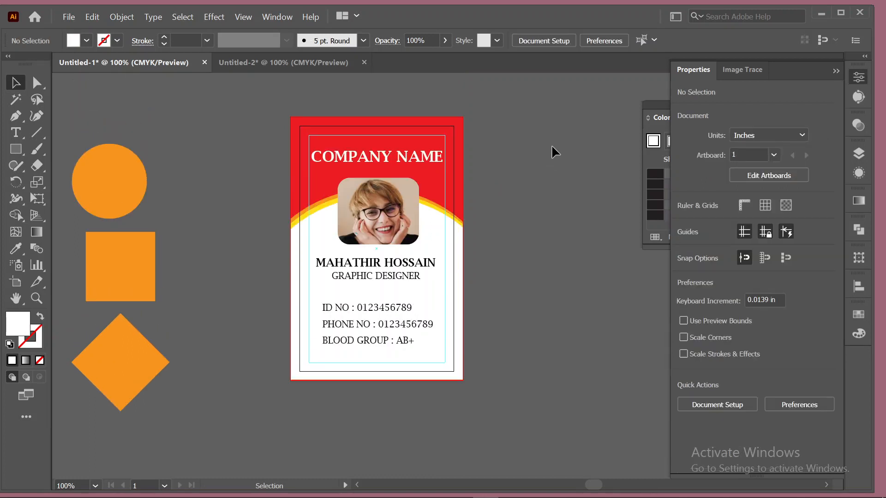
scroll(552, 145, "down", 3)
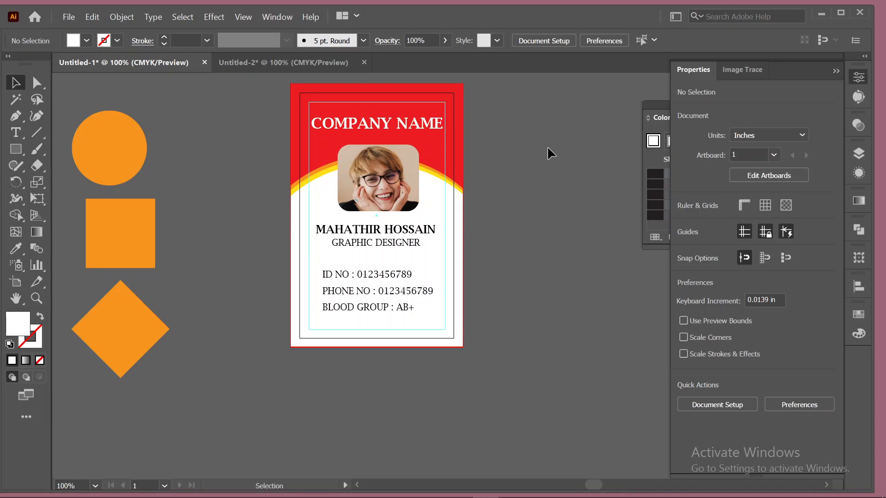
Draw a thin strip along the card's bottom edge and fill it with the card's red.
left_click(15, 149)
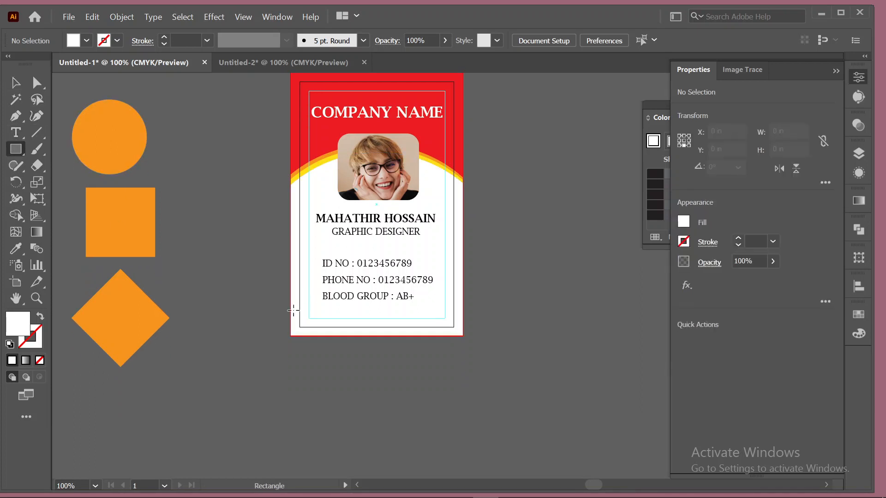
mouse_move(293, 311)
left_mouse_down()
mouse_move(374, 333)
mouse_move(465, 335)
left_mouse_up()
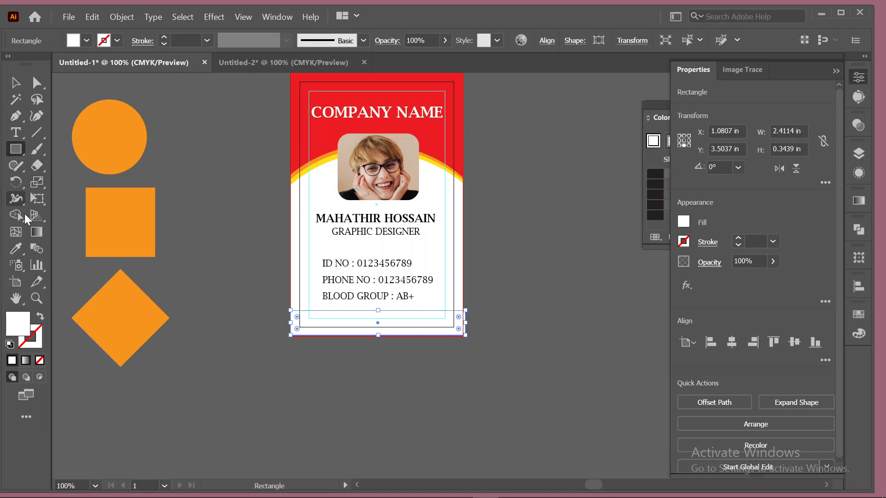
left_click(18, 249)
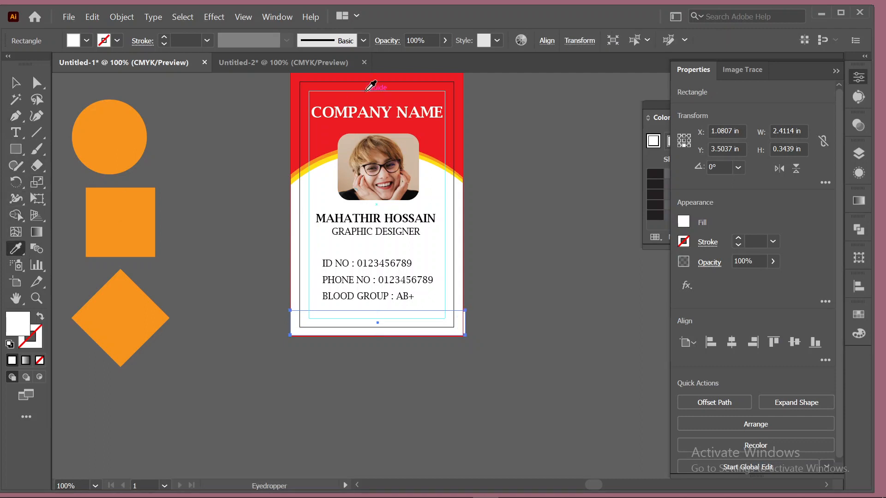
left_click(396, 74)
key("v")
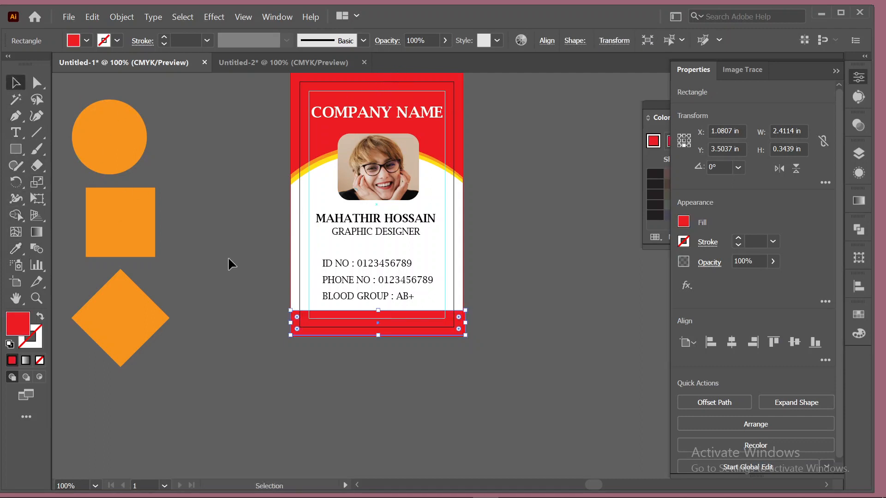
left_click(245, 253)
Resize the red strip to 2.38 × 0.3551 in, flush with the card's right edge, and fit the card in view.
scroll(256, 386, "up", 2)
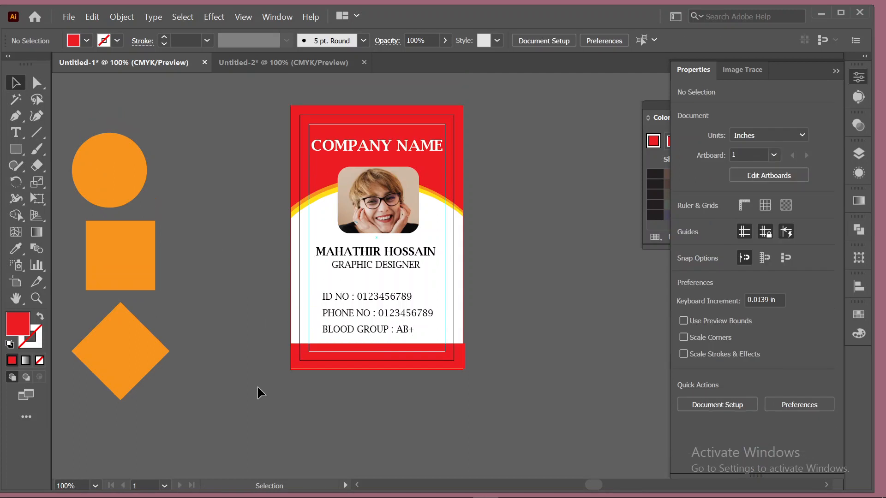
left_click(434, 359)
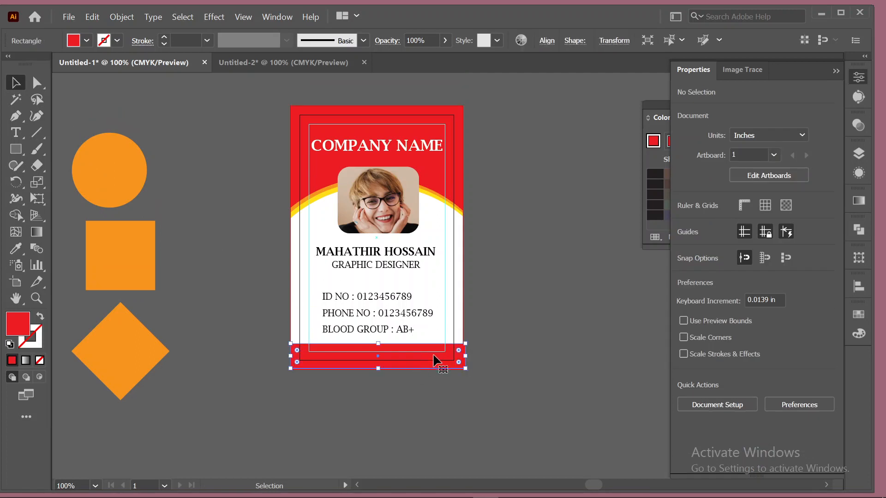
scroll(394, 363, "up", 4)
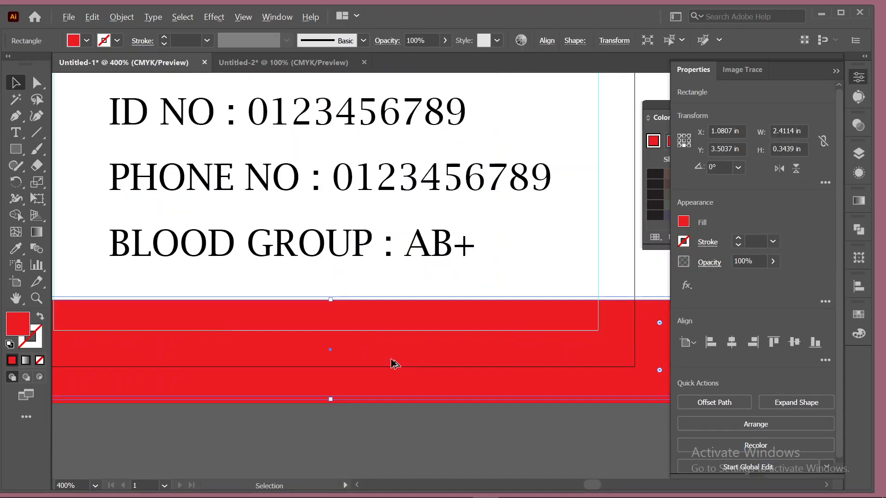
left_click_drag(201, 293, 136, 233)
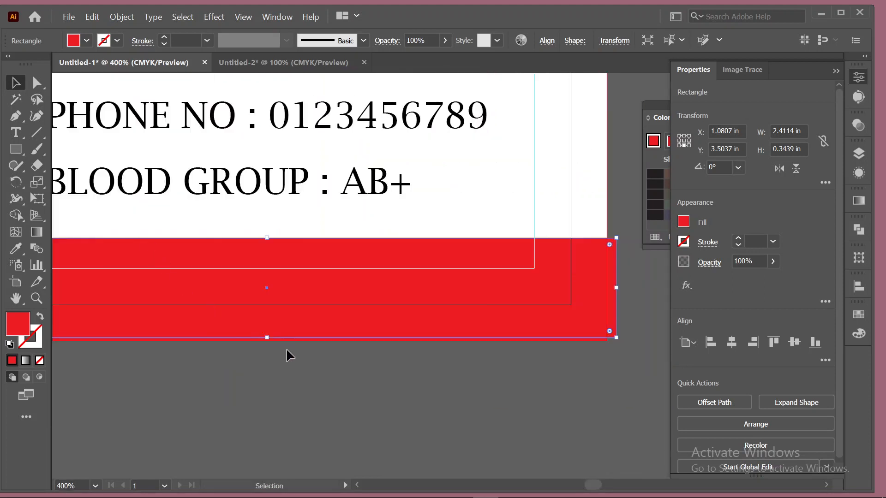
left_click_drag(268, 338, 268, 341)
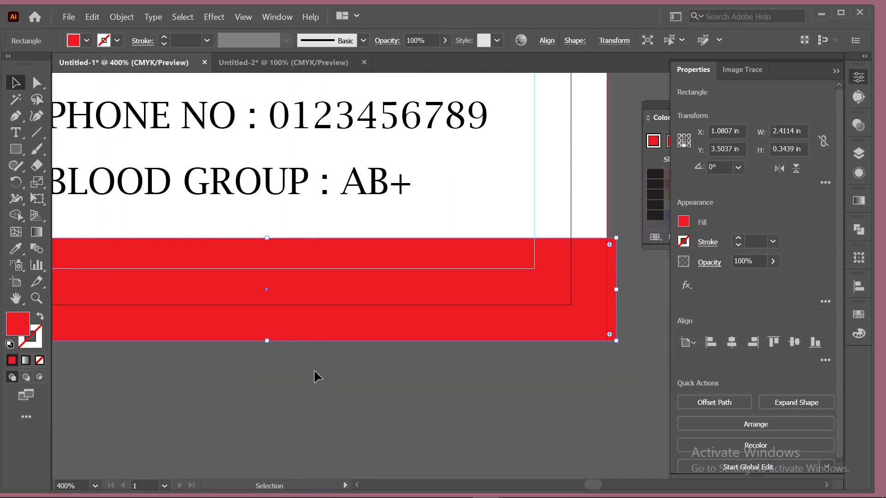
left_click_drag(498, 421, 382, 426)
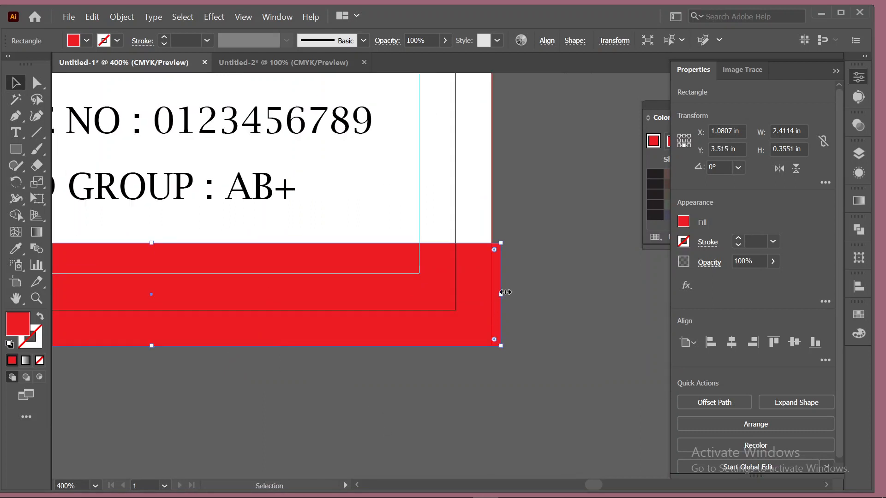
left_click_drag(504, 294, 491, 296)
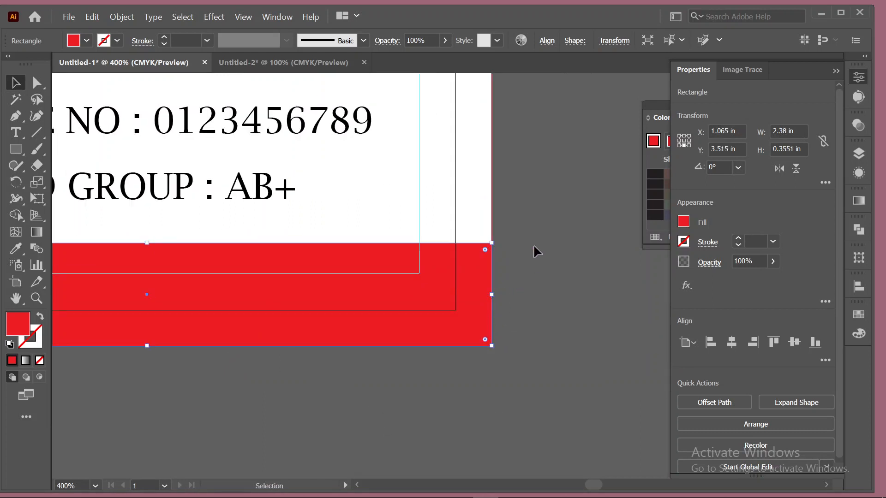
left_click(534, 259)
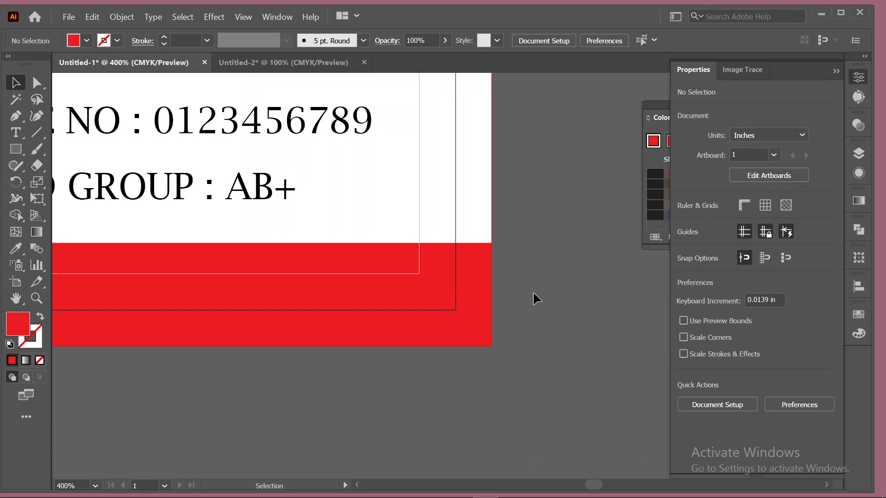
key("ctrl+0")
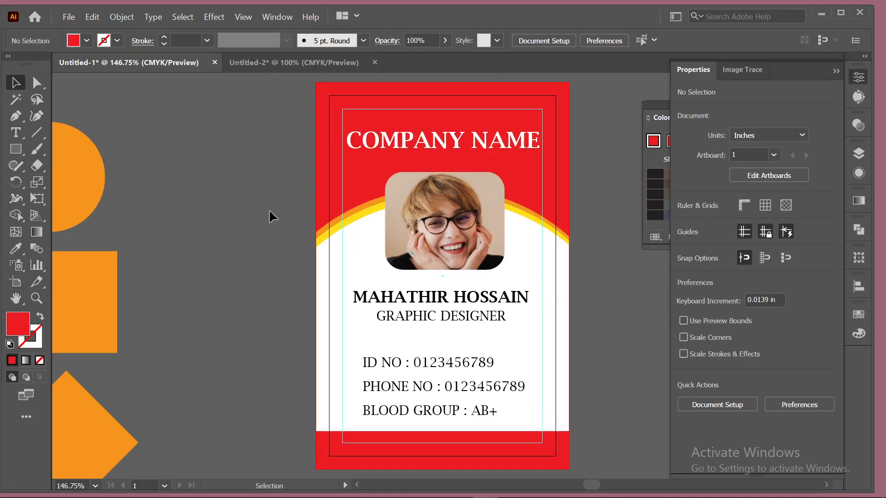
scroll(258, 206, "down", 1)
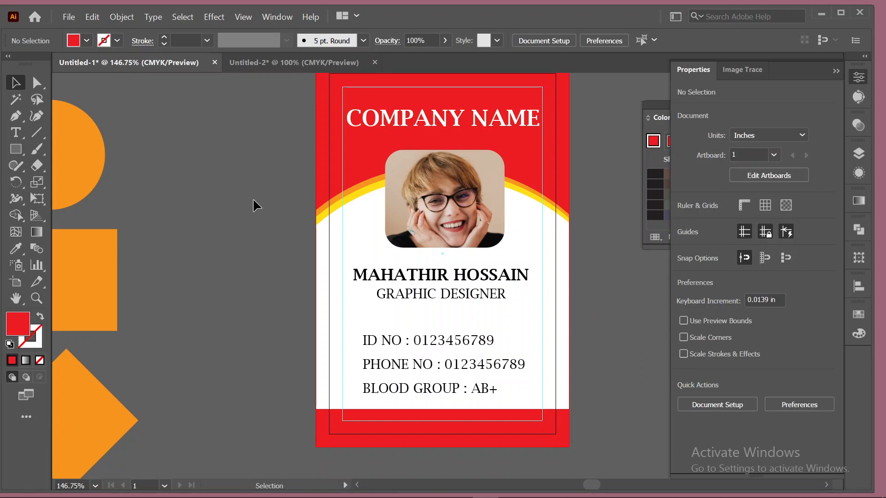
scroll(237, 206, "down", 1)
left_click(336, 395)
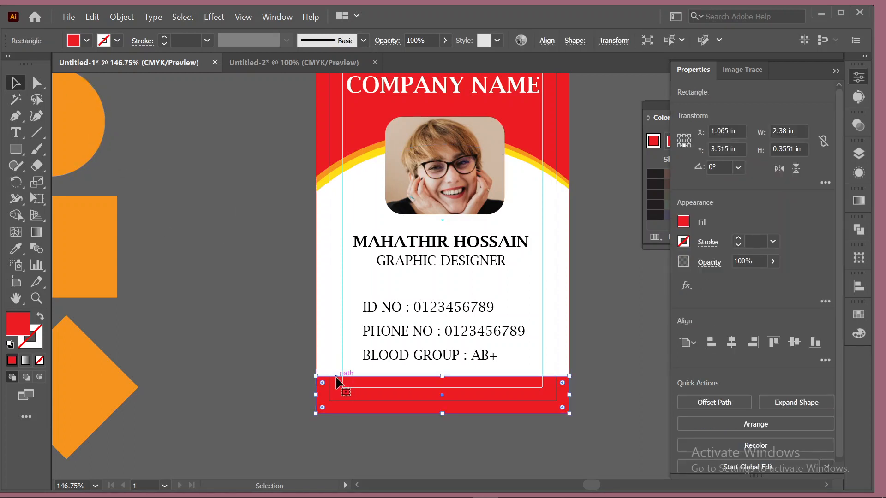
key("a")
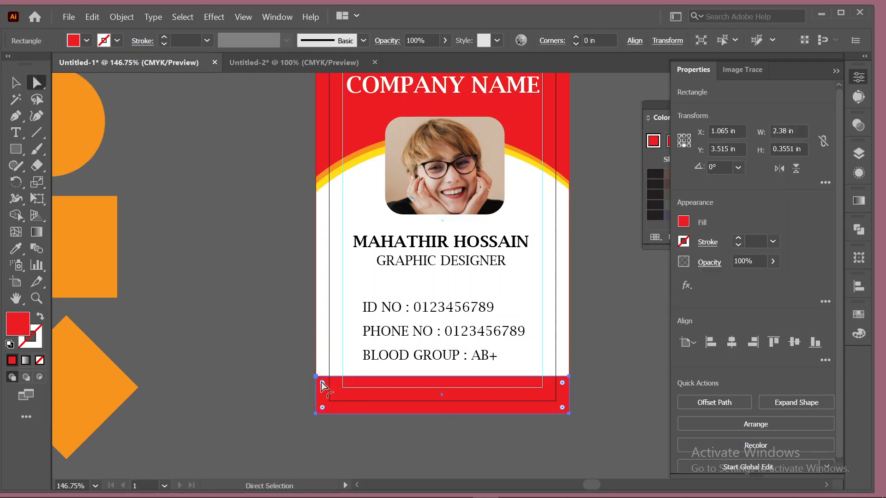
mouse_move(322, 383)
left_mouse_down()
mouse_move(331, 389)
mouse_move(314, 378)
left_mouse_up()
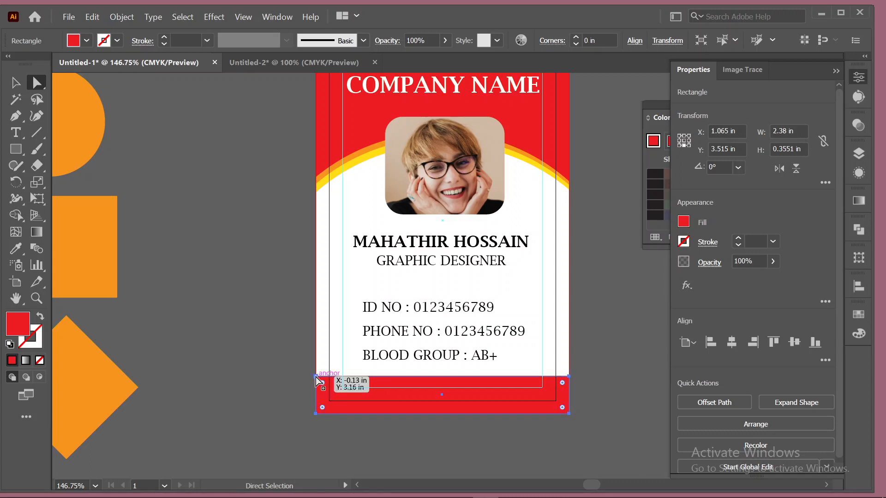
left_click(316, 378, "shift")
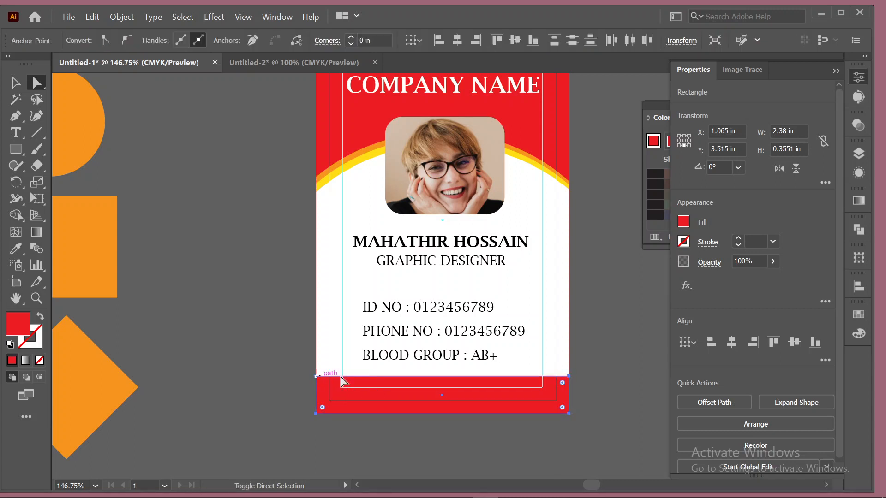
left_click(317, 377, "shift")
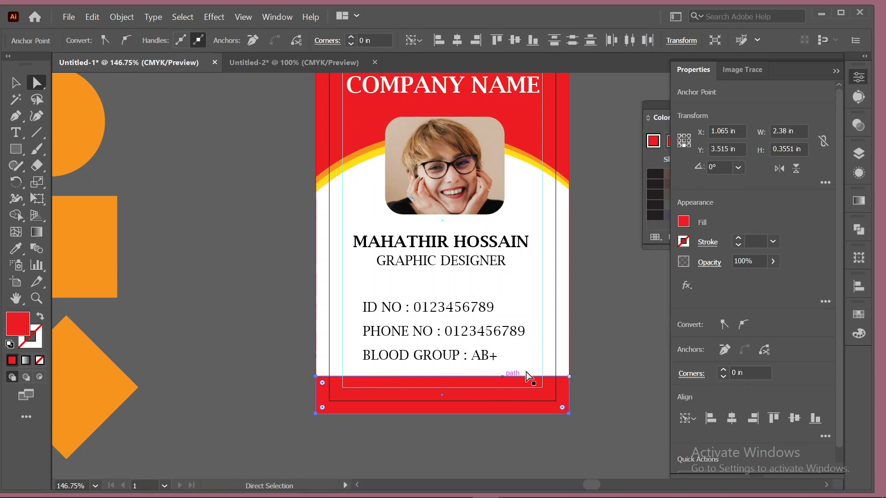
left_click(569, 378, "shift")
mouse_move(322, 383)
left_mouse_down()
mouse_move(331, 389)
mouse_move(316, 381)
left_mouse_up()
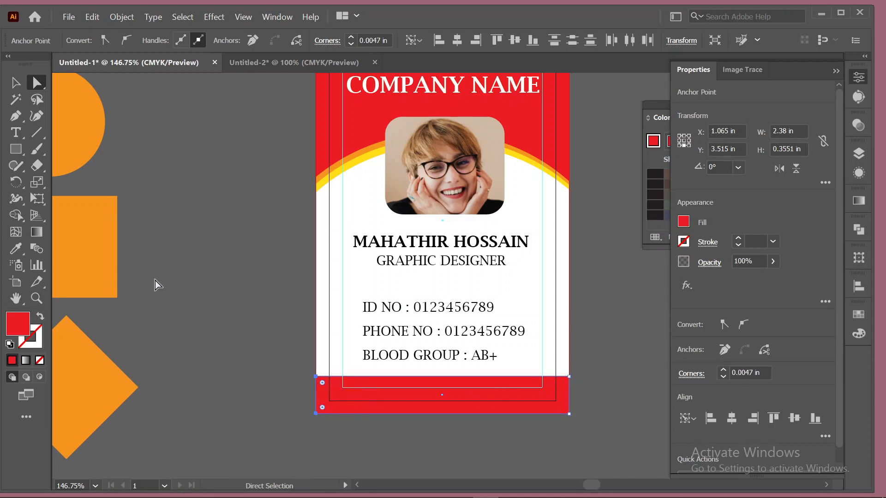
left_click(13, 85)
left_click(211, 242)
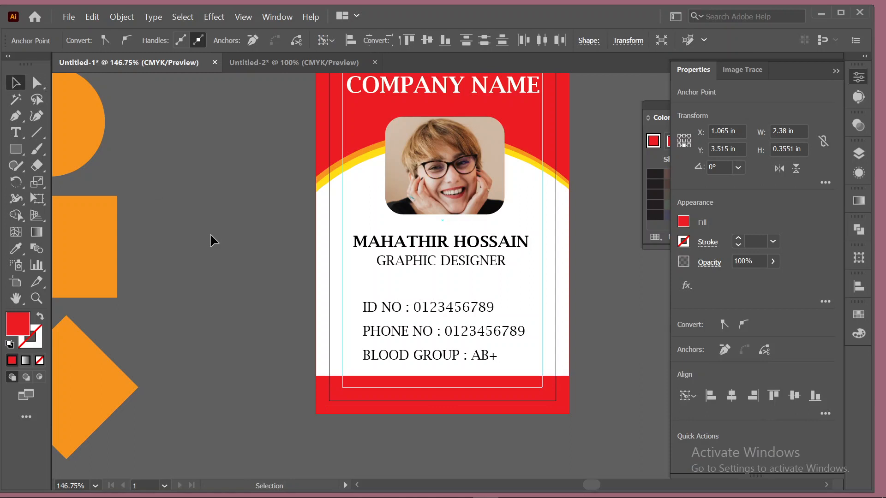
left_click(326, 382)
left_click(36, 84)
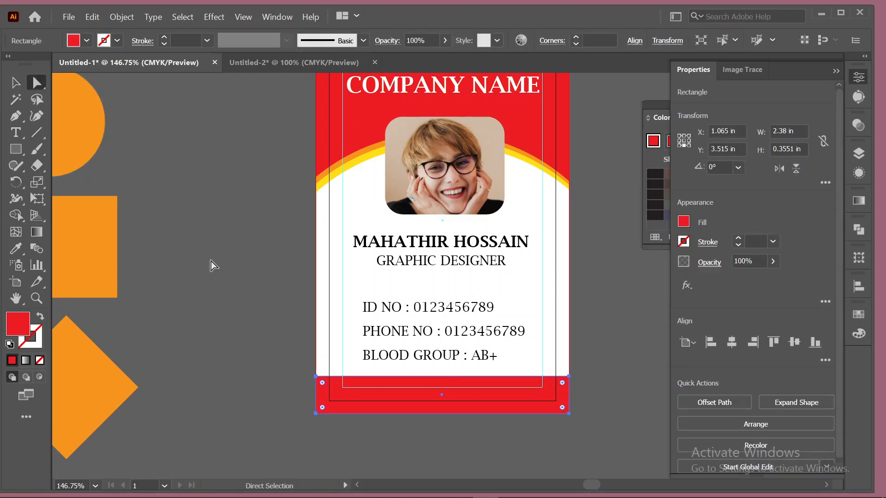
mouse_move(313, 370)
left_mouse_down()
mouse_move(343, 389)
mouse_move(316, 377)
left_mouse_up()
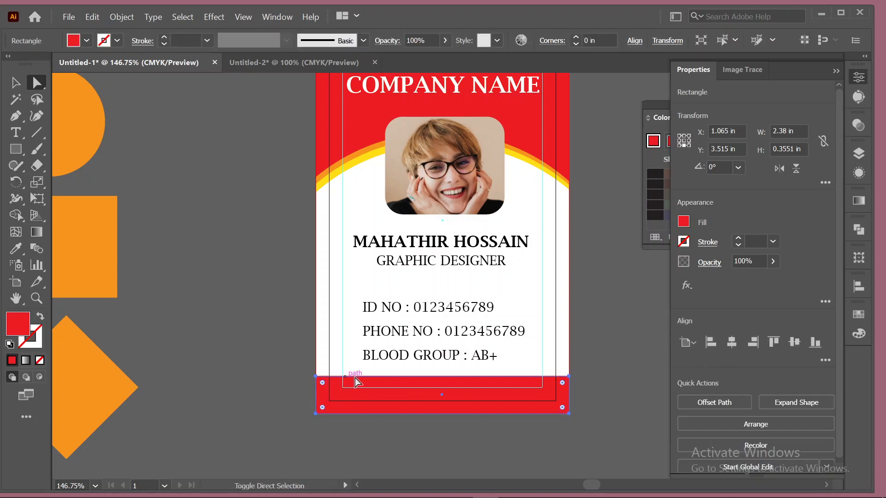
left_click(568, 376)
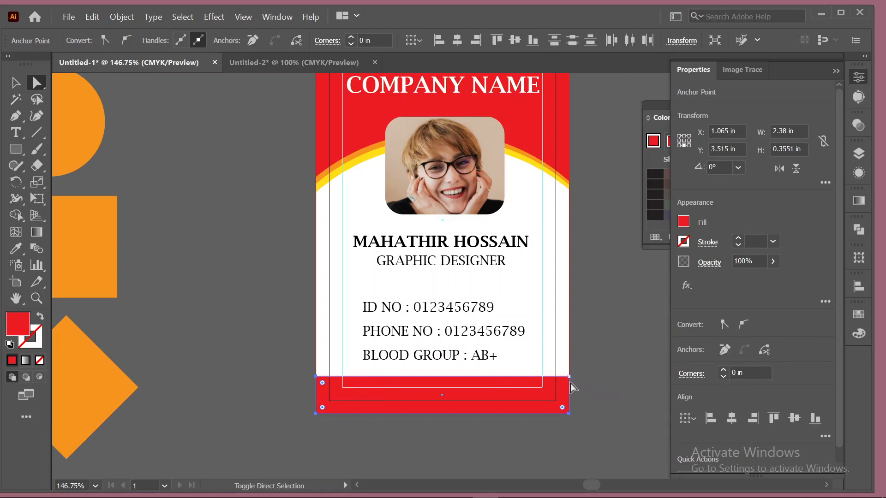
left_click(569, 413, "shift")
left_click(316, 414, "shift")
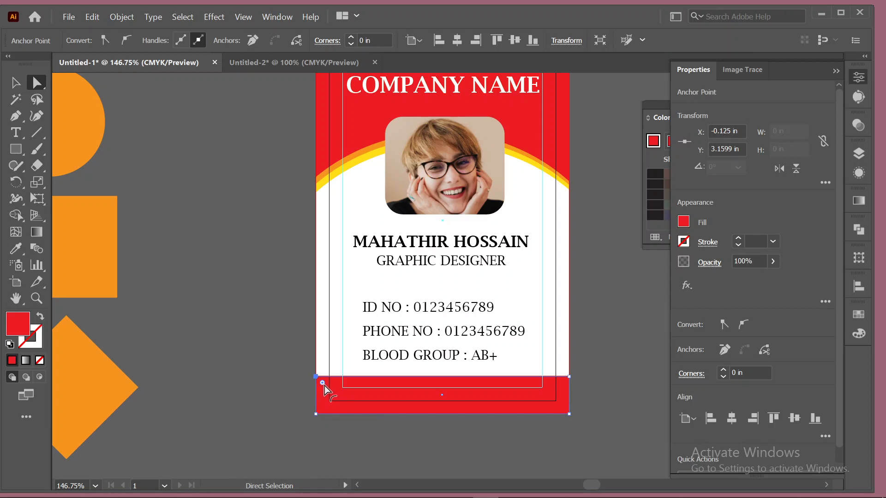
left_click_drag(323, 384, 343, 402)
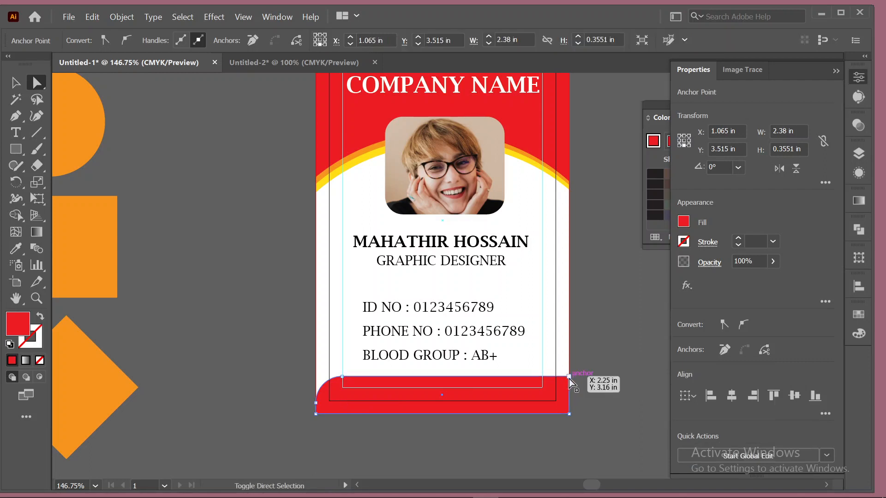
left_click(569, 378)
mouse_move(562, 387)
left_mouse_down()
mouse_move(544, 411)
mouse_move(519, 420)
mouse_move(579, 376)
mouse_move(558, 400)
left_mouse_up()
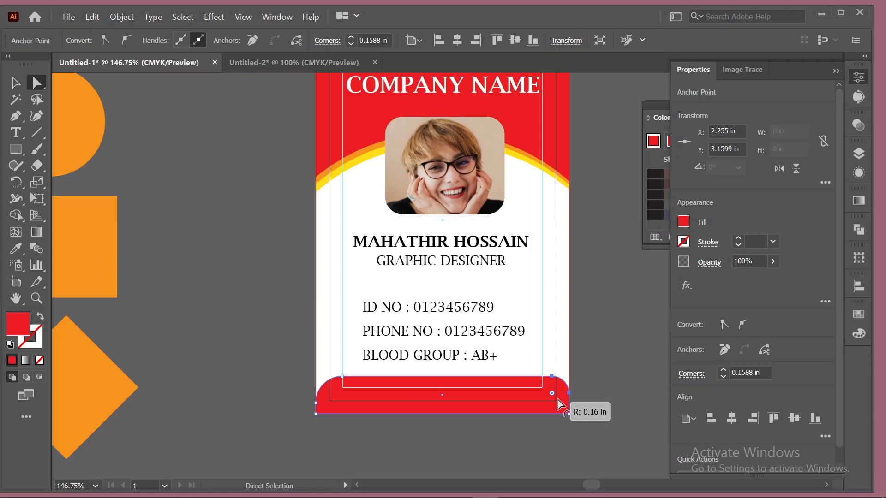
left_click_drag(558, 400, 608, 364)
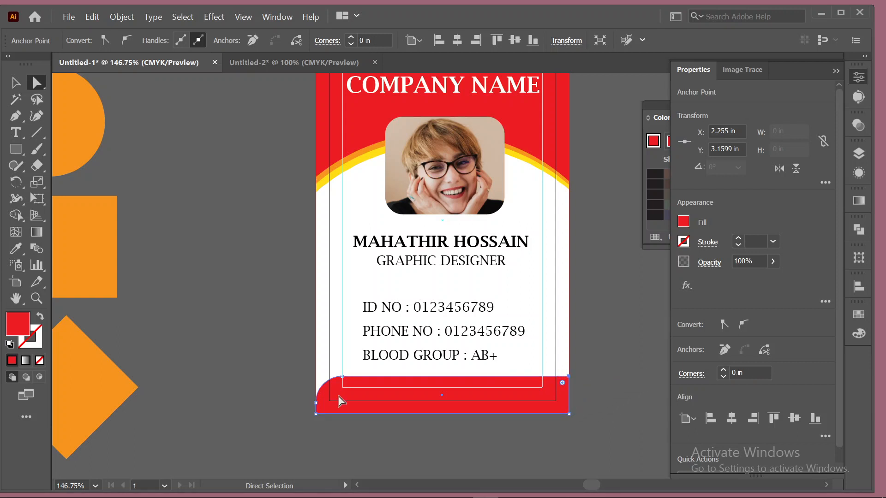
key("ctrl")
key("ctrl+z")
key("ctrl+z")
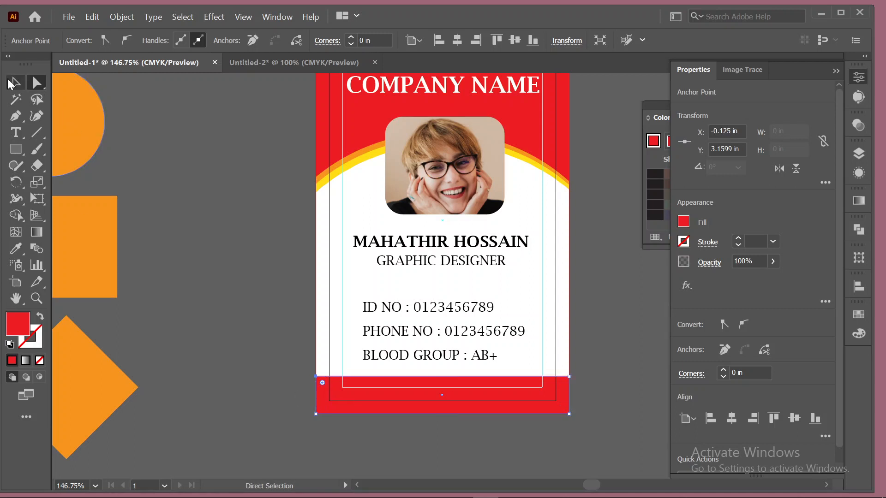
left_click(16, 83)
left_click(194, 183)
Inspect the card and select its background shapes, then clear the selection.
scroll(258, 286, "down", 1)
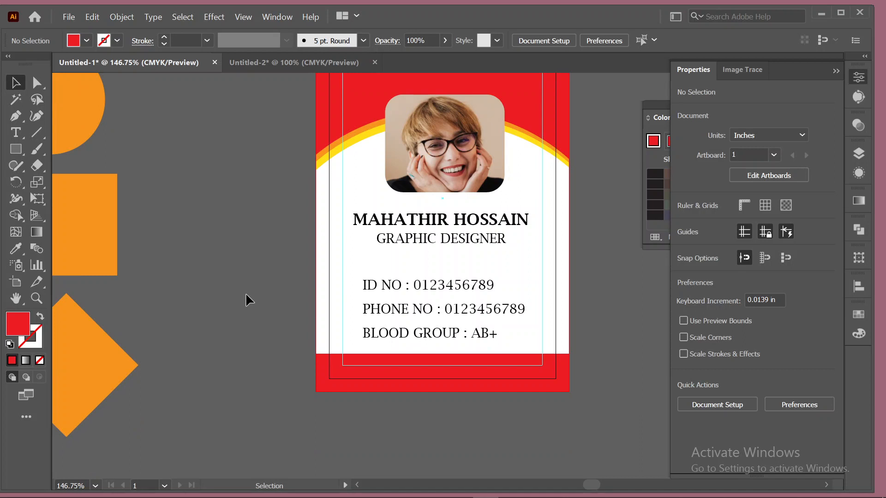
scroll(245, 294, "up", 3)
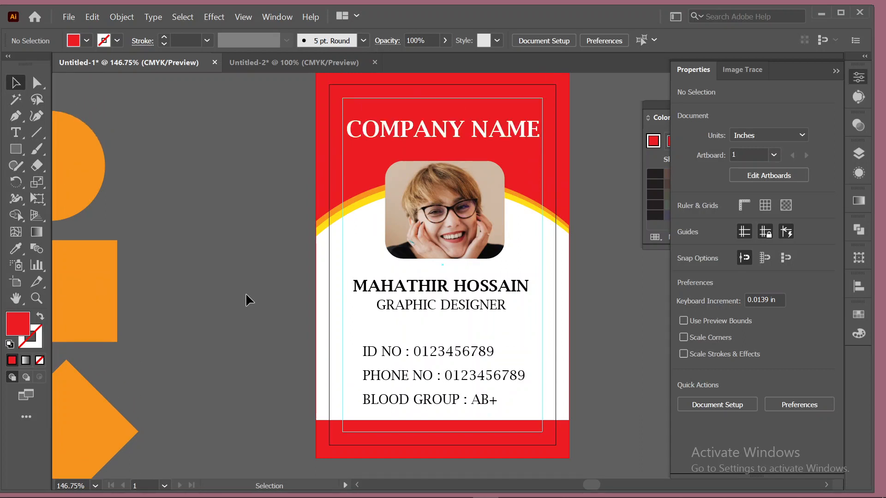
mouse_move(522, 484)
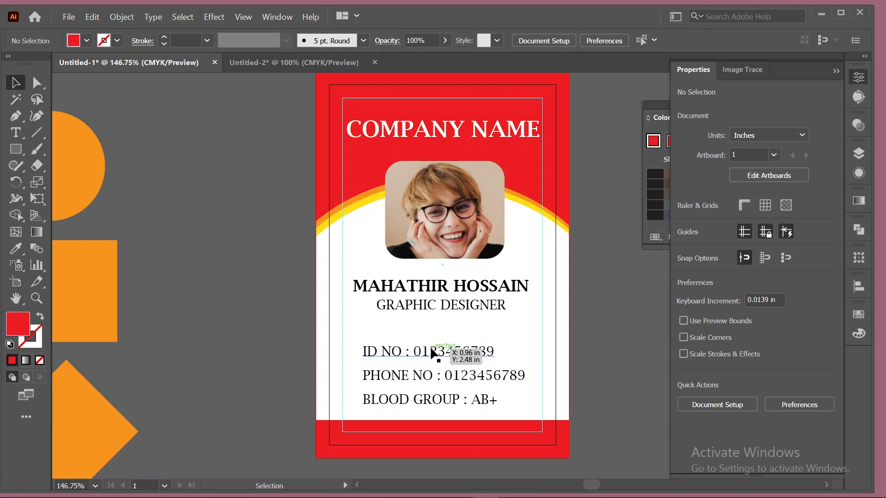
scroll(305, 278, "up", 1)
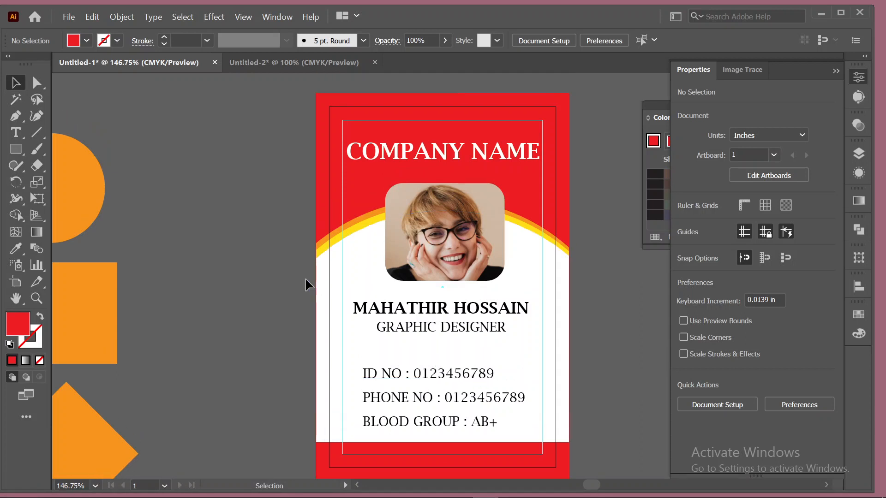
scroll(281, 323, "down", 3)
left_click_drag(305, 353, 352, 417)
left_click(229, 270)
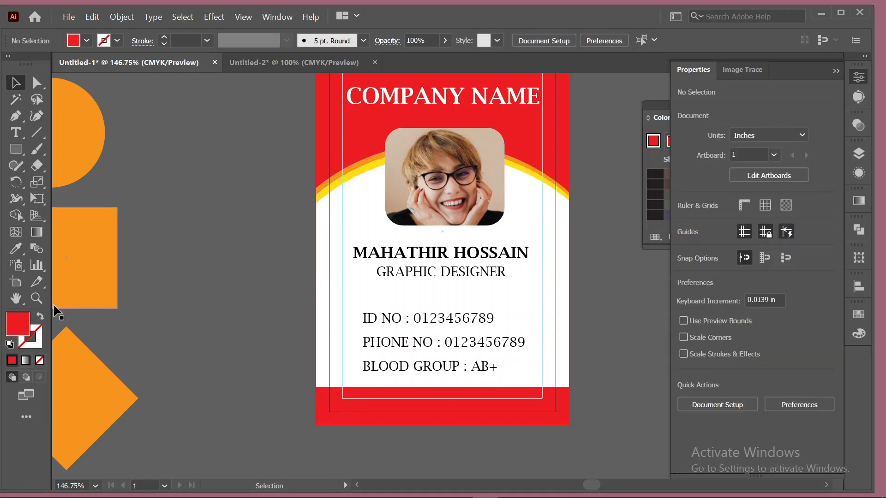
Edit Artboard 1 with Move/Copy Artwork with Artboard turned off, undoing a trial artboard copy.
left_click(15, 283)
scroll(272, 304, "down", 2)
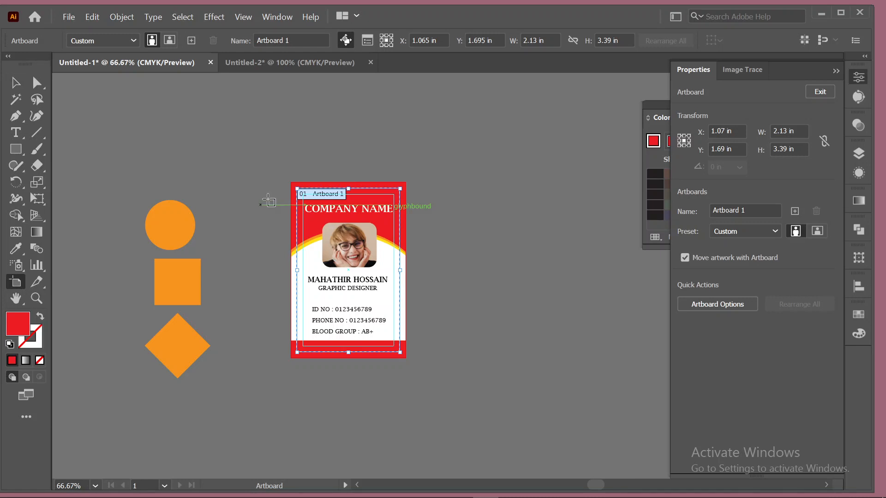
left_click(344, 40)
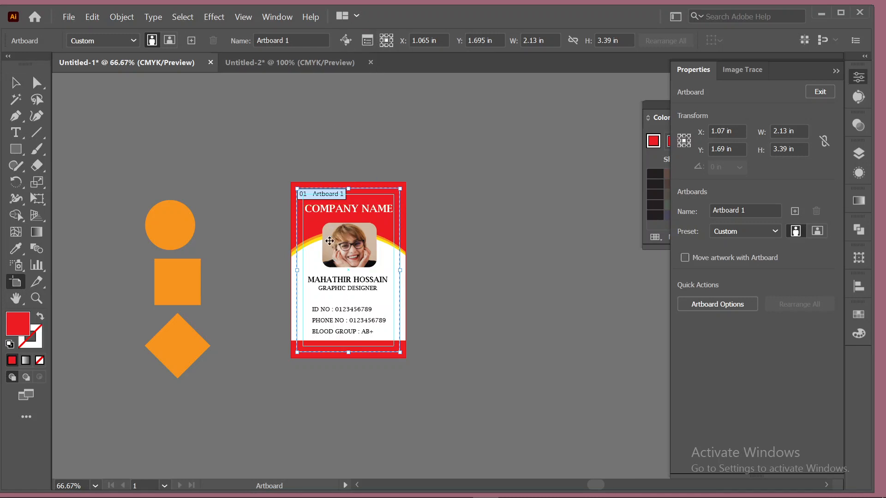
left_click_drag(329, 240, 486, 234)
key("ctrl+z")
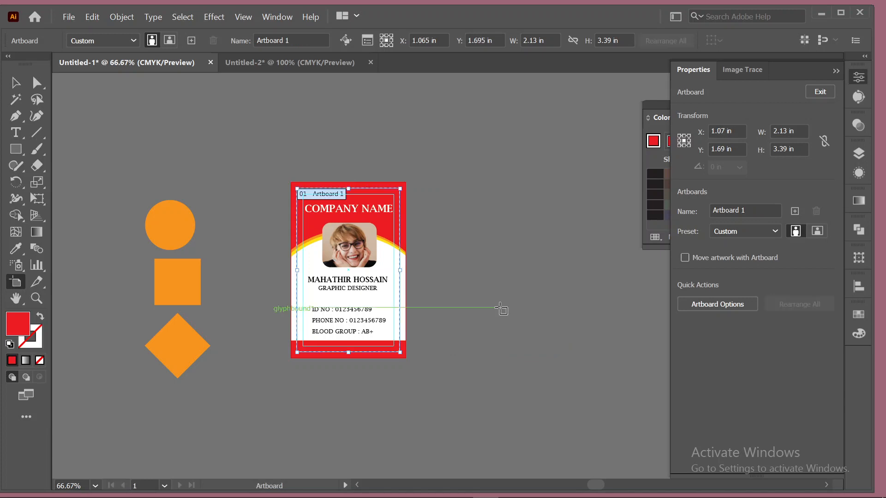
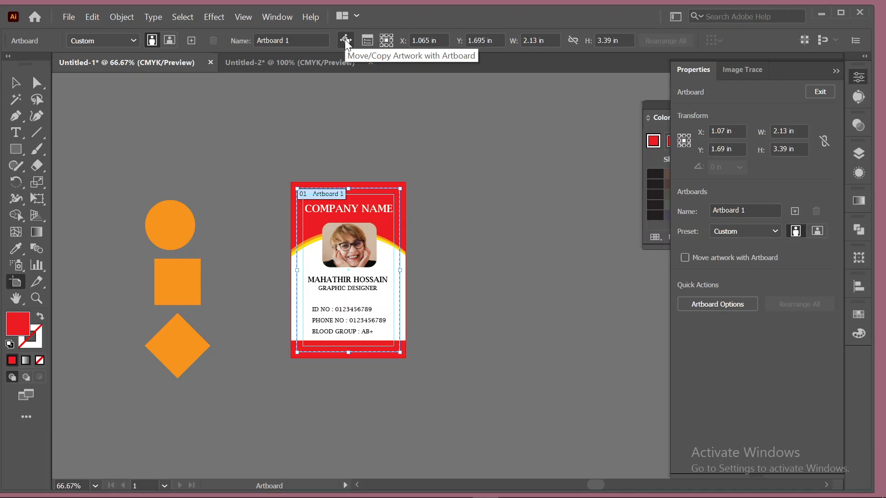
Select all card objects and duplicate Artboard 1 to the right, undoing an initial plain move.
left_click(15, 82)
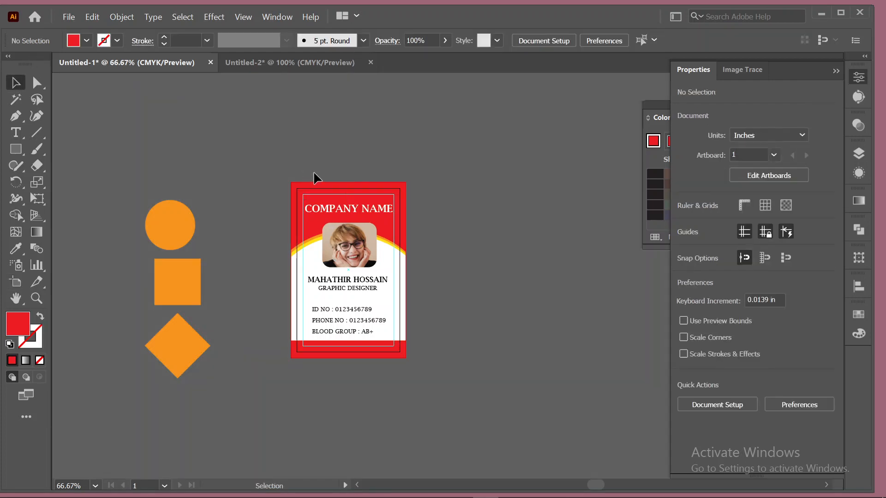
key("ctrl+alt+2")
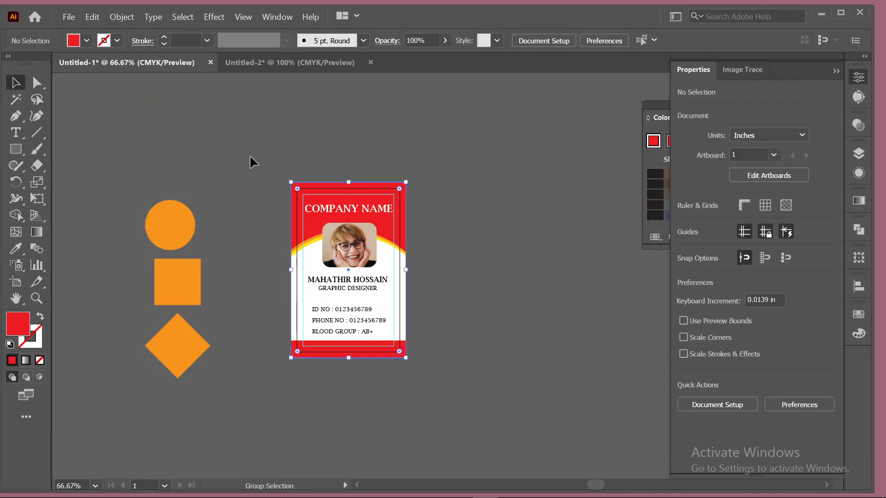
left_click_drag(250, 155, 384, 370)
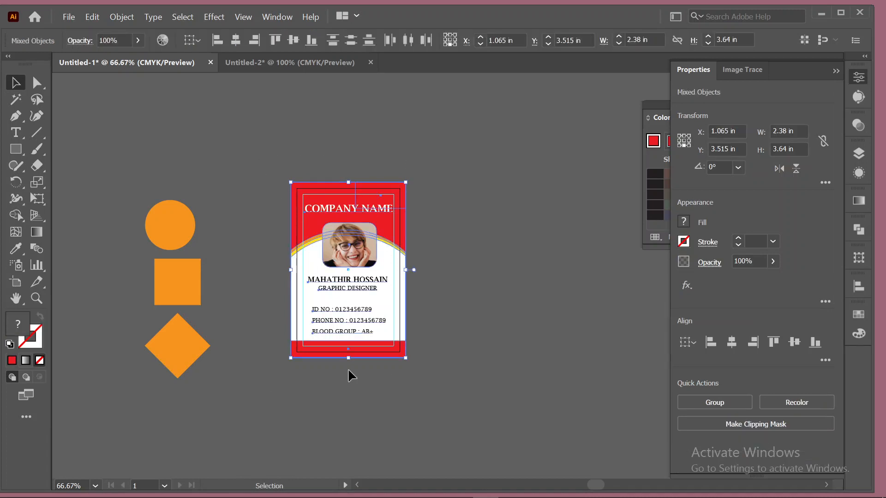
left_click(16, 282)
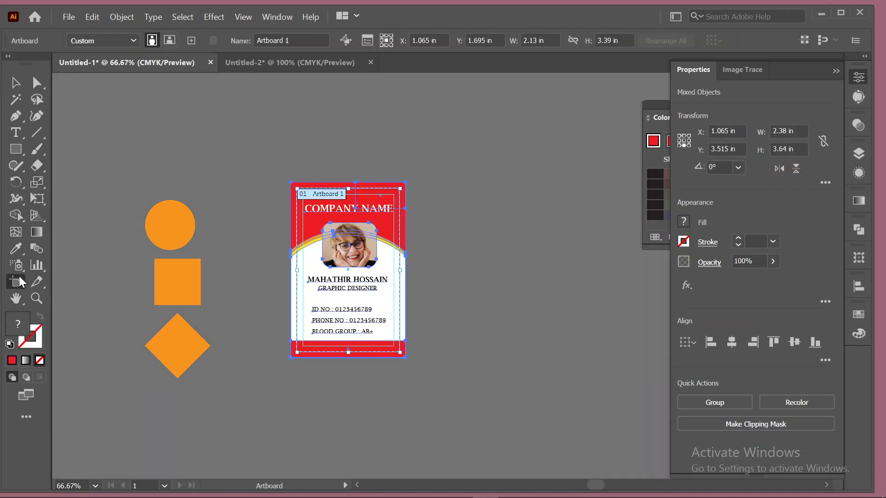
left_click(346, 41)
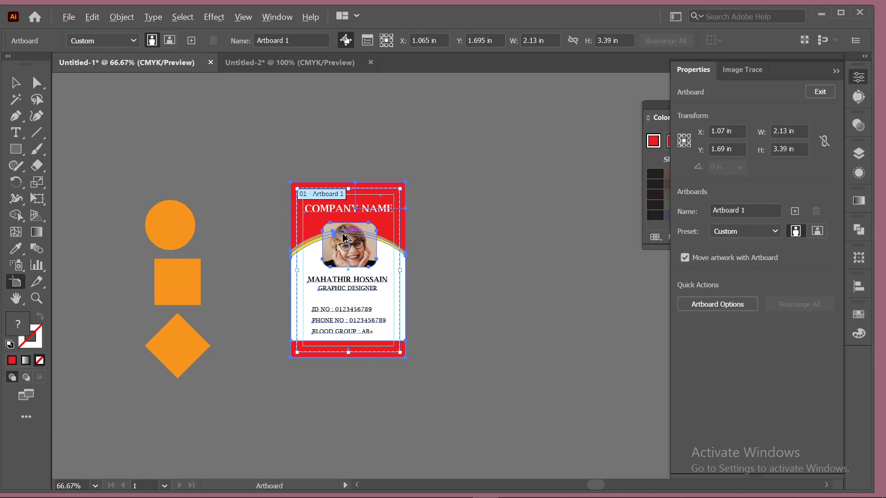
left_click_drag(344, 238, 502, 234)
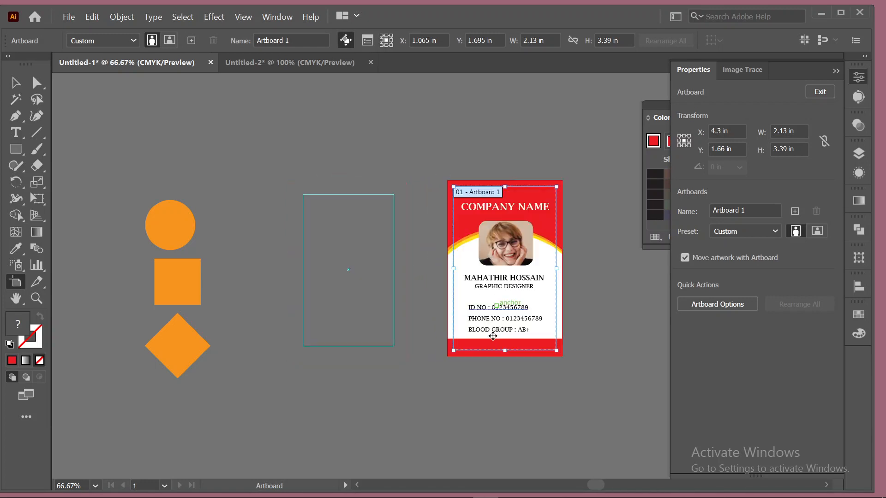
key("ctrl+z")
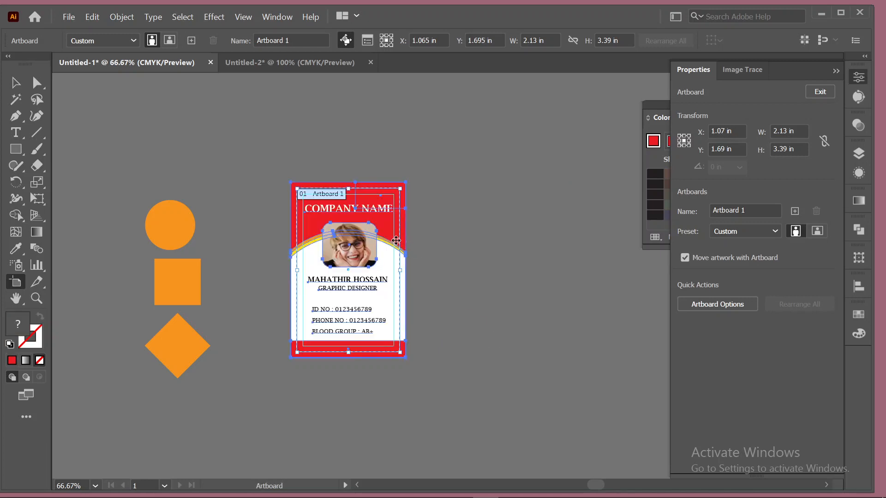
left_click_drag(380, 249, 525, 245)
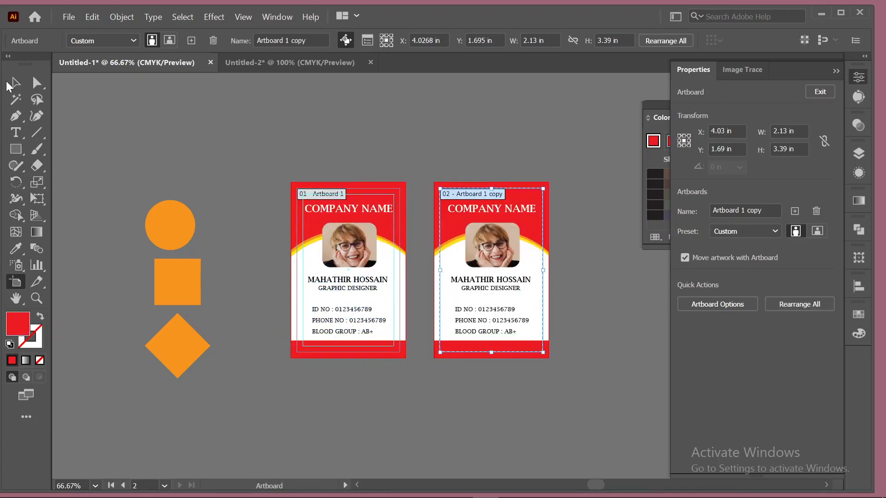
Check the objects on the duplicated card, then undo the duplication.
left_click(15, 83)
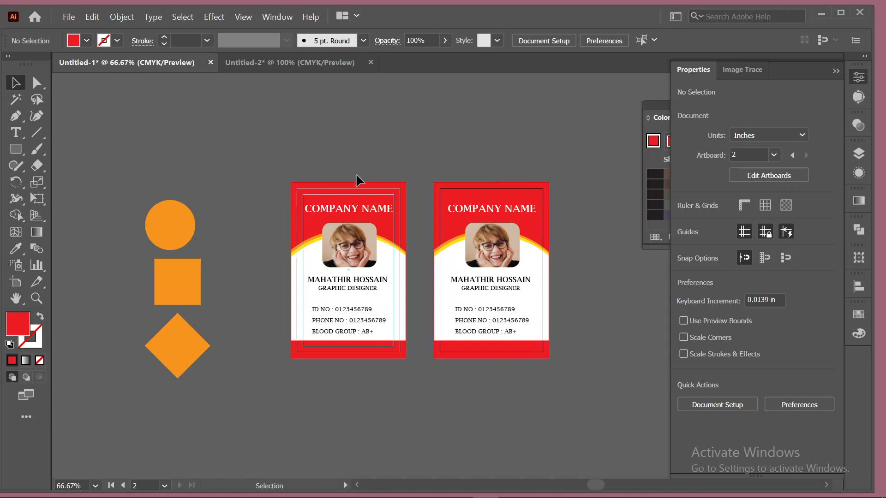
left_click(366, 237)
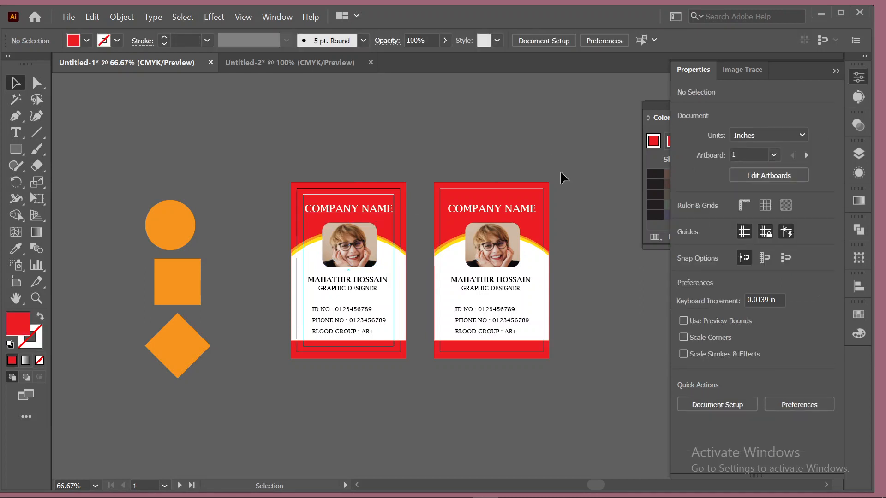
left_click(535, 207)
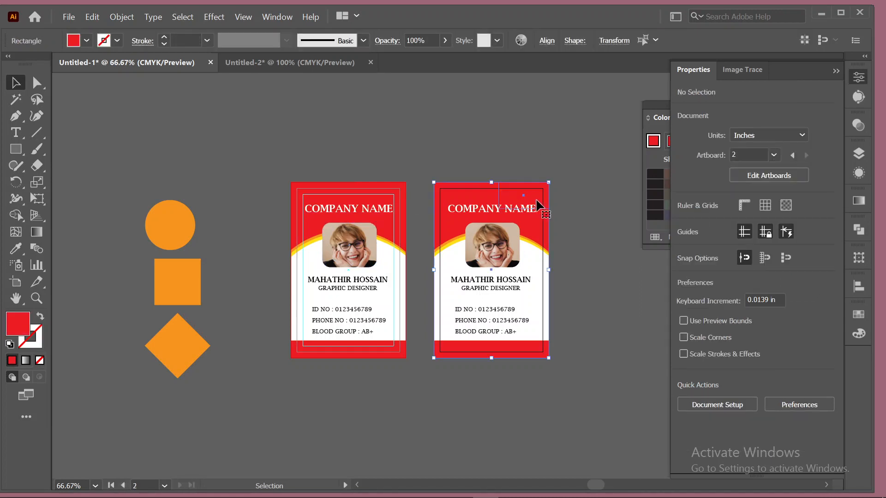
left_click(600, 202)
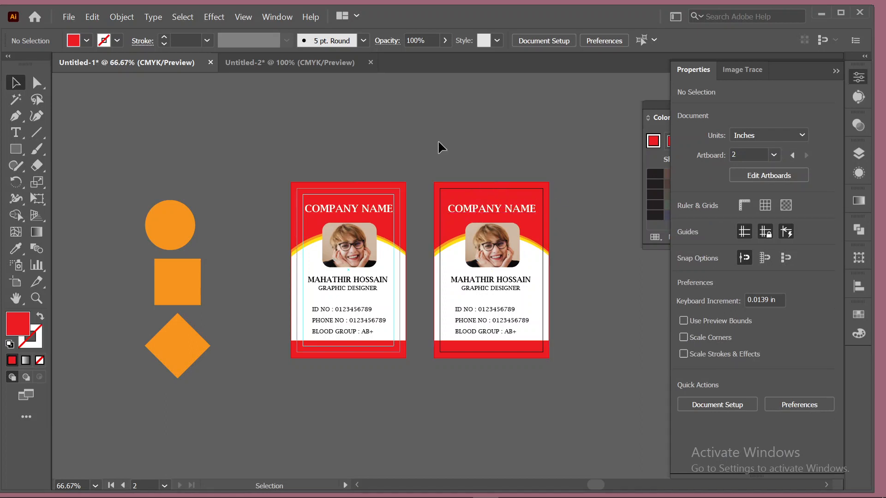
key("ctrl+z")
key("ctrl+z")
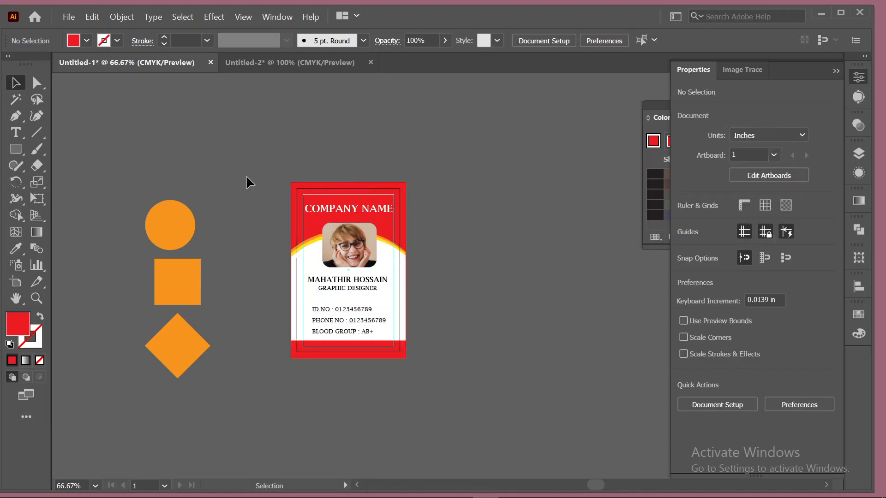
Reselect the card's objects, duplicate its artboard again, and undo it.
left_click_drag(377, 299, 425, 347)
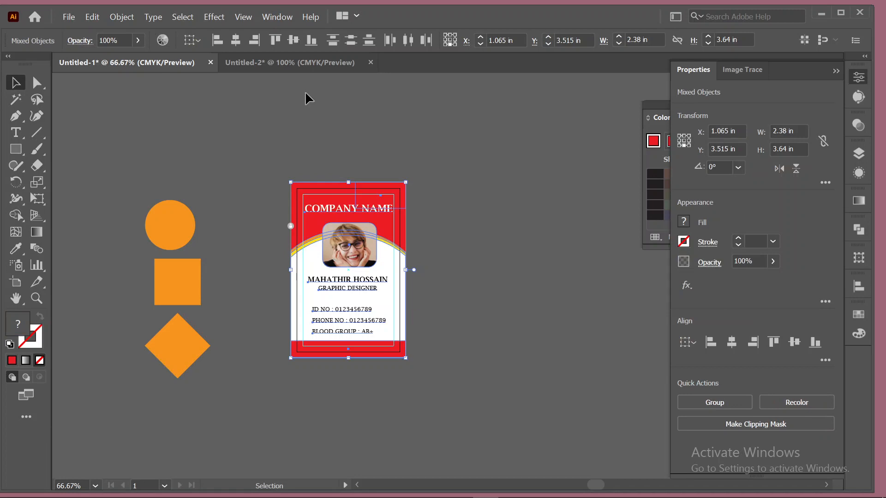
left_click(288, 225)
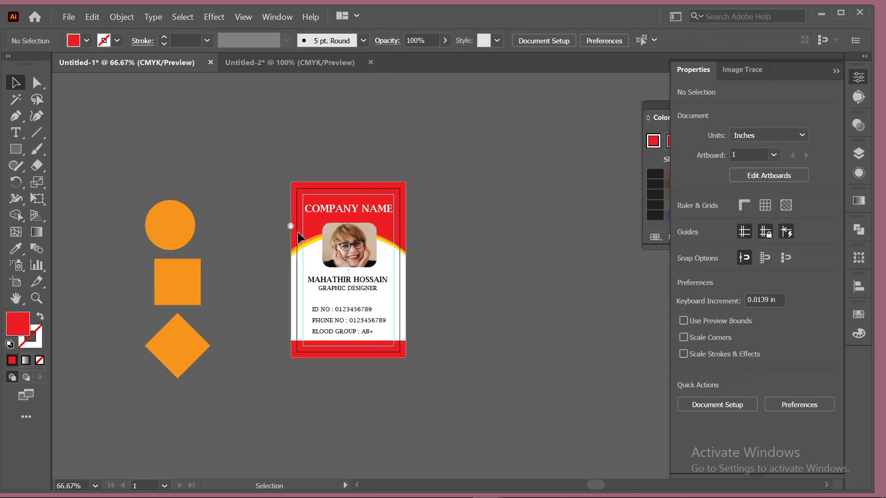
left_click(290, 227)
key("ctrl+alt+2")
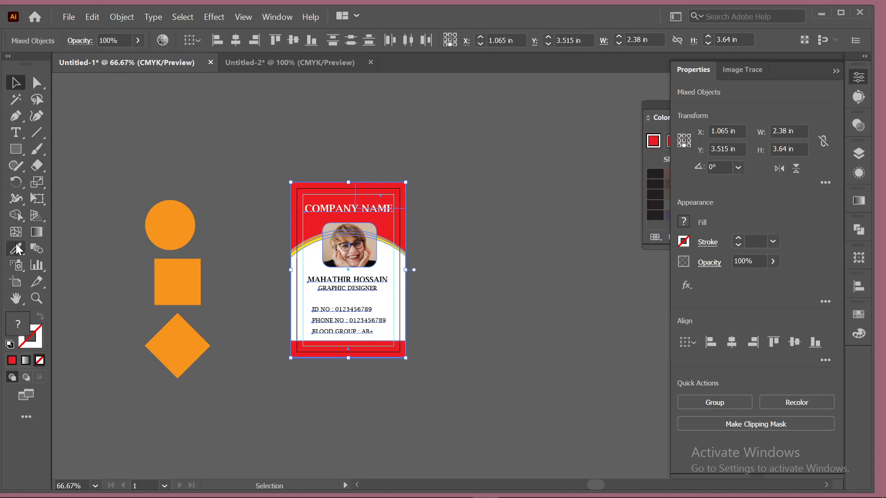
left_click(19, 282)
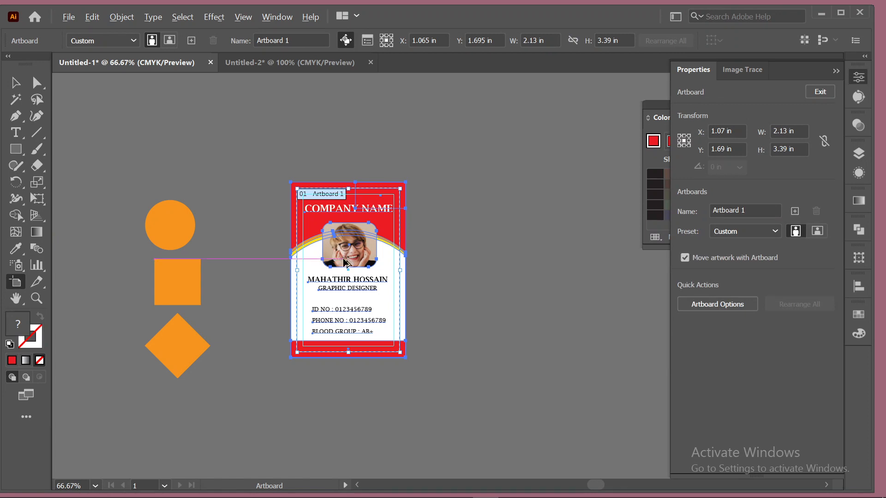
left_click_drag(345, 263, 497, 278)
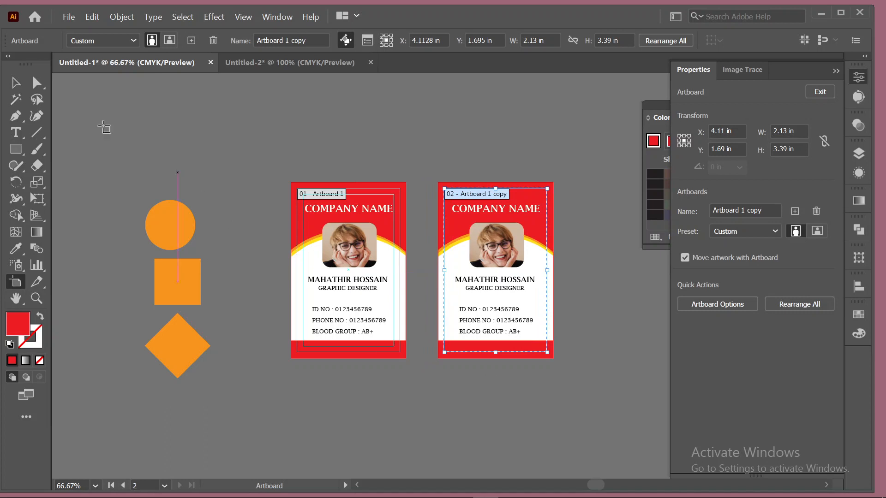
left_click(15, 85)
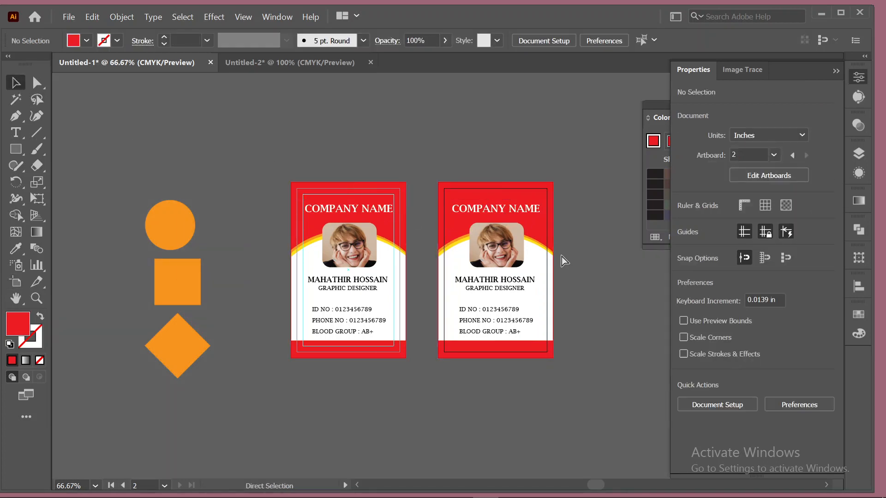
key("ctrl+z")
Delete the small red rectangle from the card's top-right corner.
left_click(502, 205)
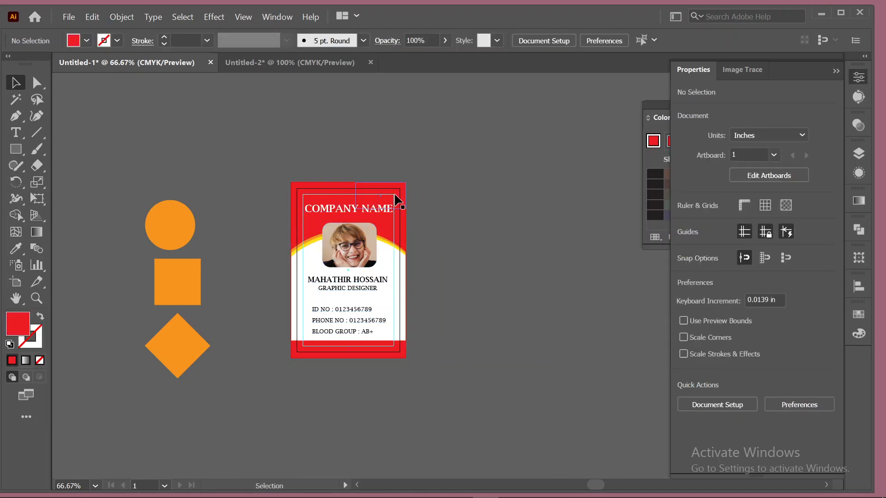
left_click(396, 198)
left_click_drag(389, 191, 496, 126)
key("Delete")
Unlock the guides, select the whole card, and duplicate its artboard to the right.
right_click(375, 195)
mouse_move(474, 345)
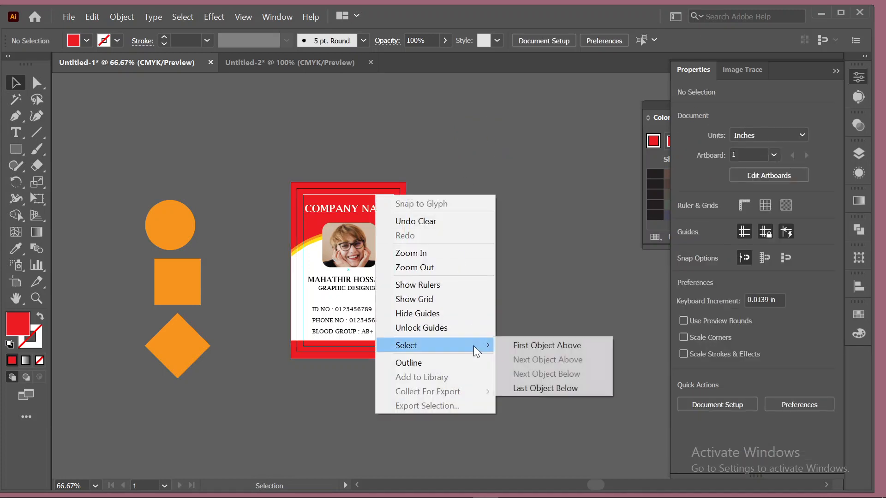
left_click(456, 329)
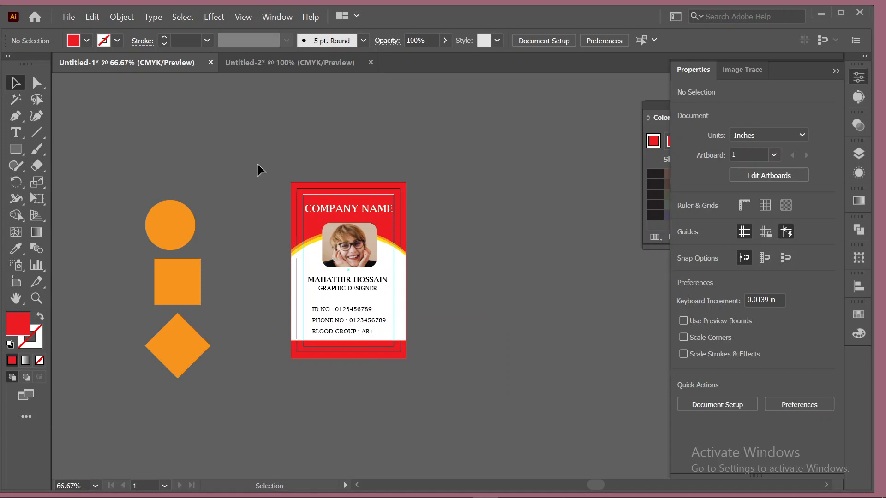
left_click_drag(258, 165, 423, 395)
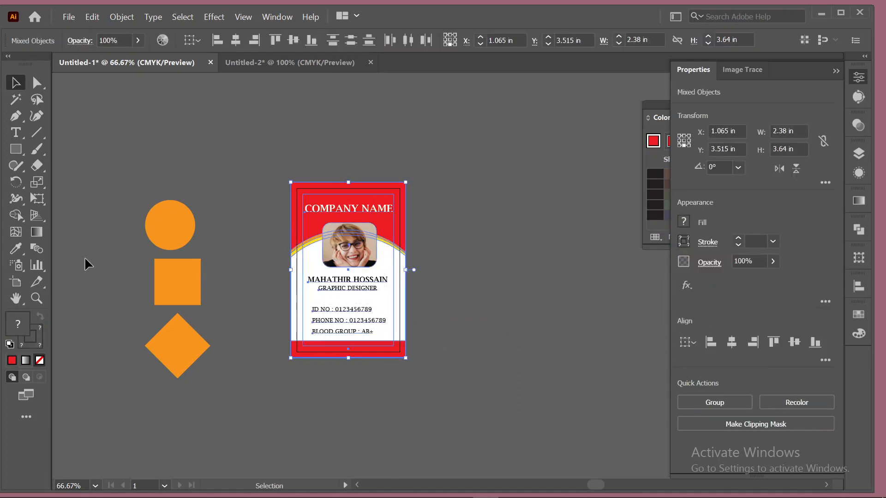
left_click(16, 282)
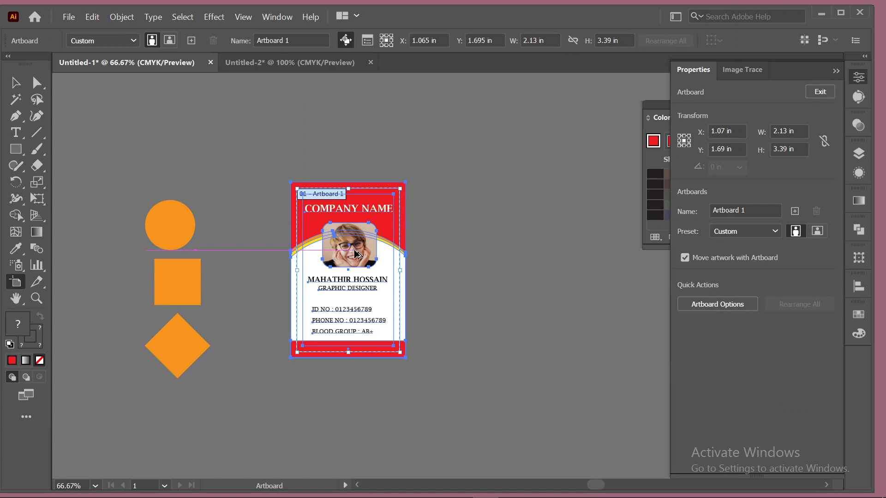
left_click_drag(356, 254, 497, 266)
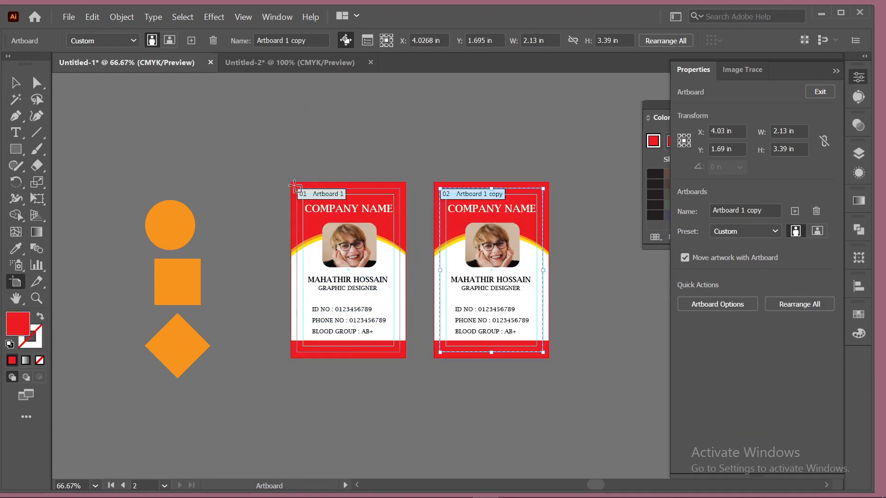
left_click(15, 83)
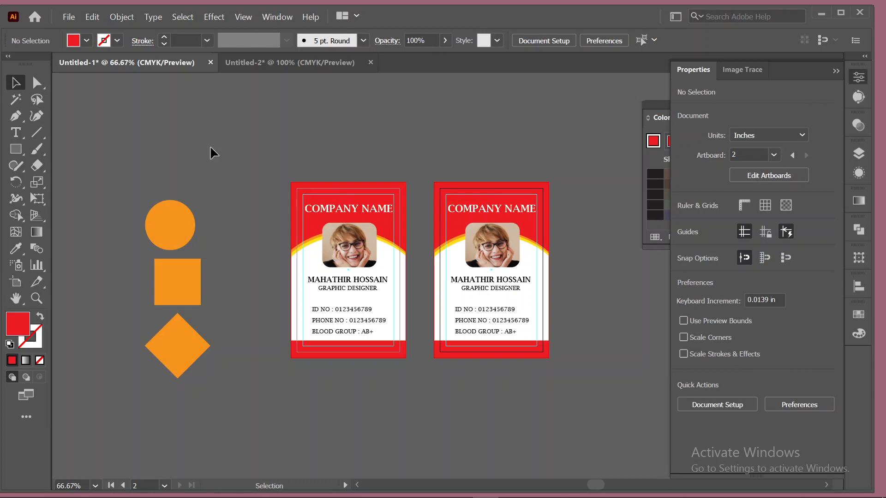
key("ctrl+0")
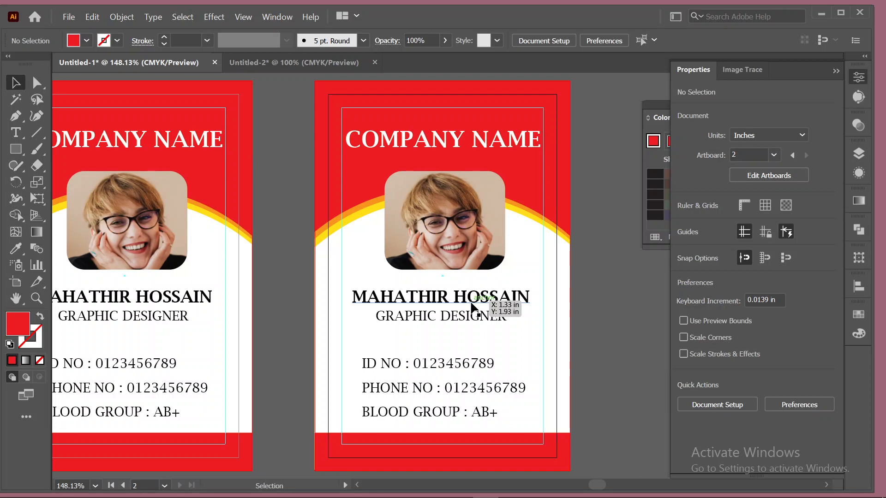
Delete the photo, name and job title from the second card.
left_click(492, 198)
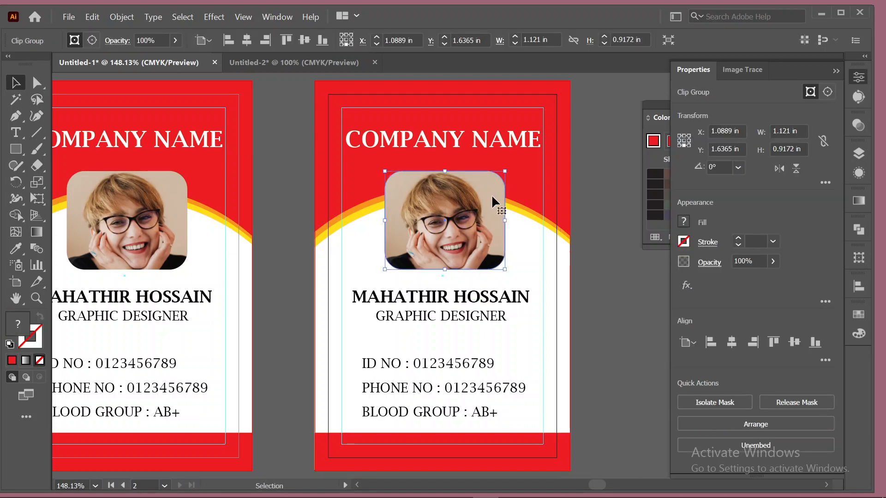
key("Delete")
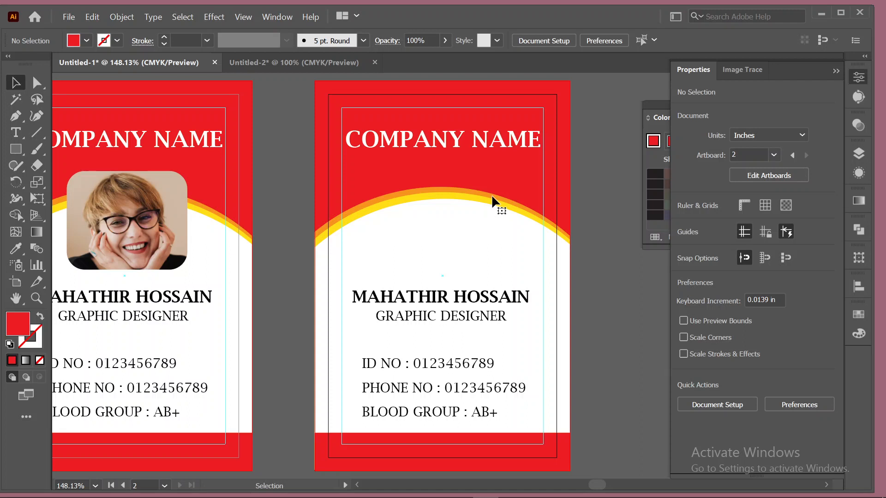
scroll(492, 194, "down", 2)
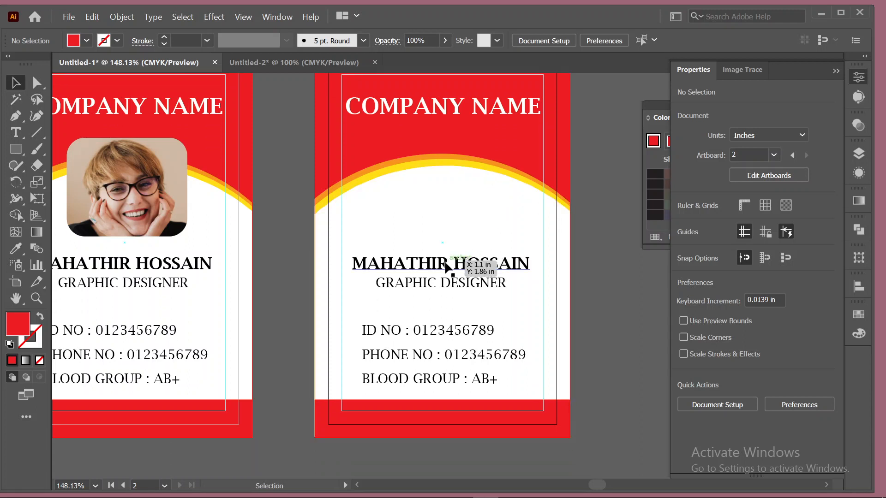
left_click(446, 267)
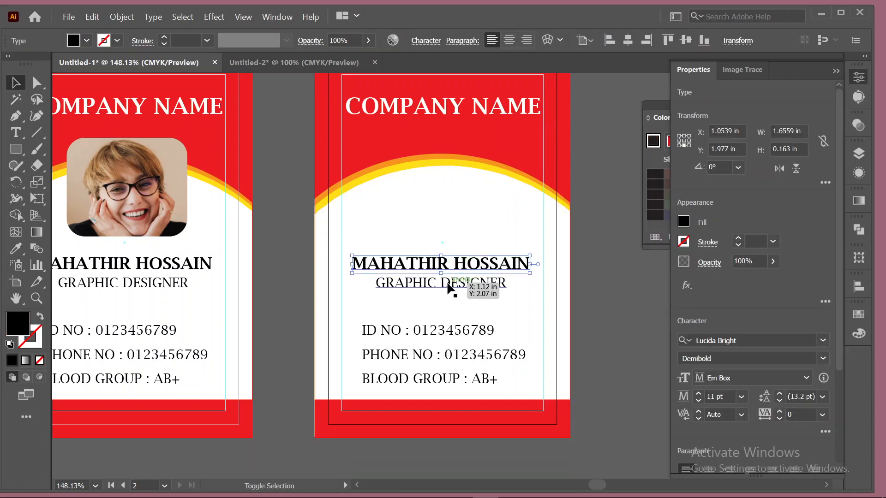
left_click(447, 284, "shift")
key("Delete")
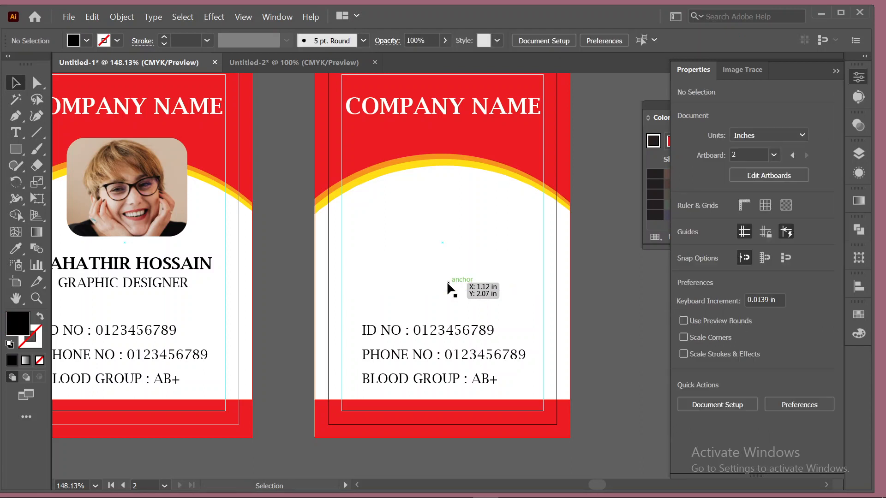
scroll(447, 284, "up", 3)
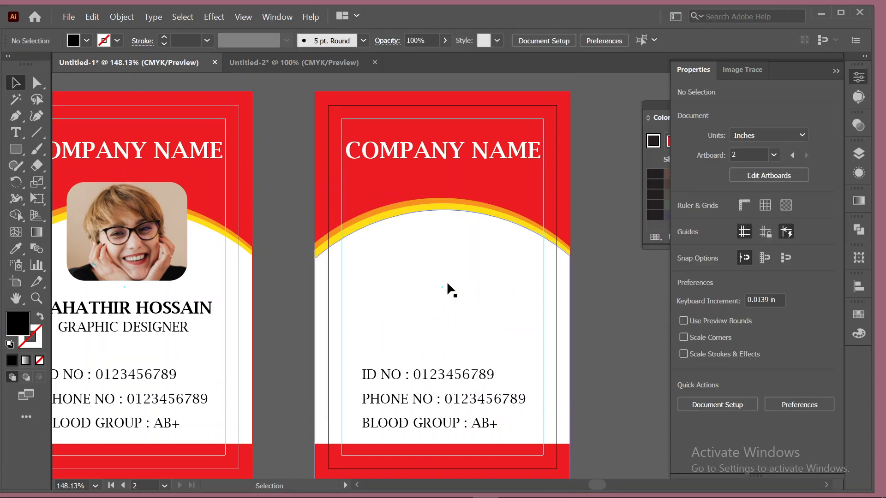
Try moving COMPANY NAME but leave it in its original place, then check the red background.
left_click(432, 160)
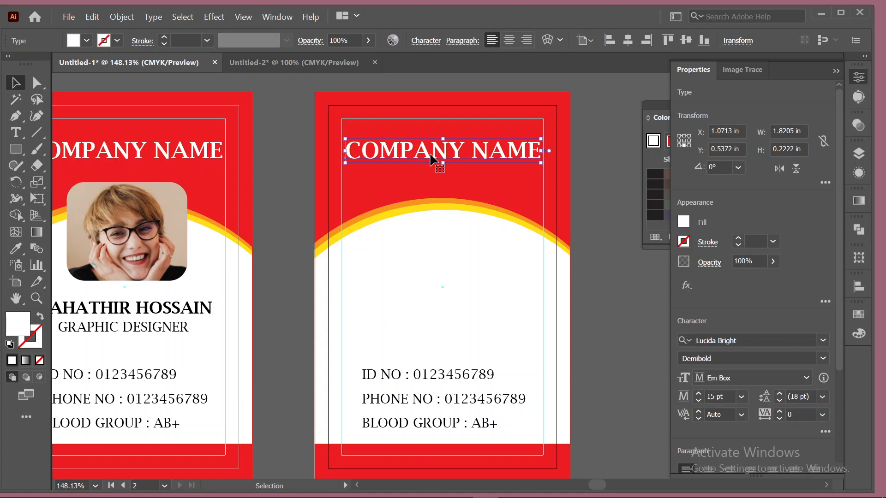
left_click_drag(432, 160, 688, 346)
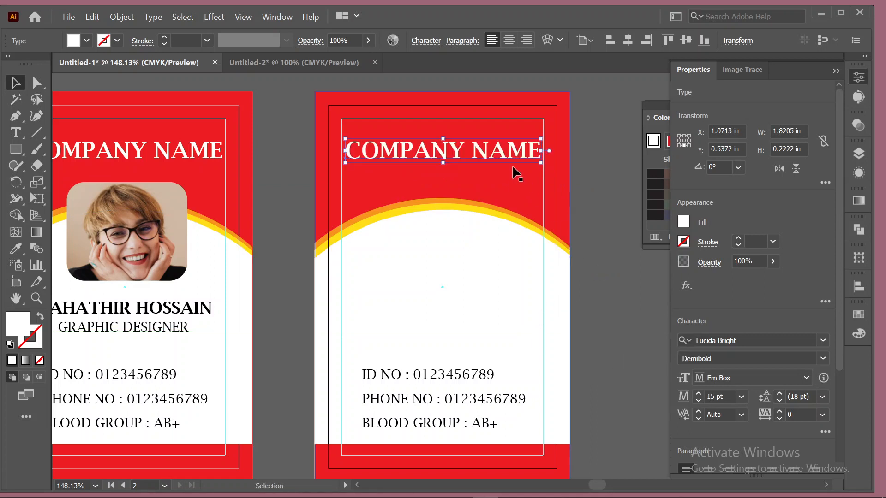
left_click_drag(511, 161, 676, 305)
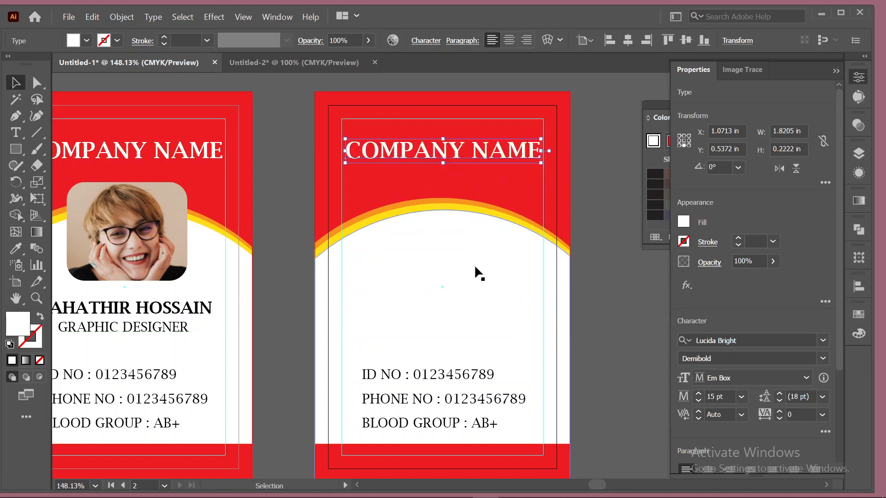
left_click_drag(498, 287, 397, 283)
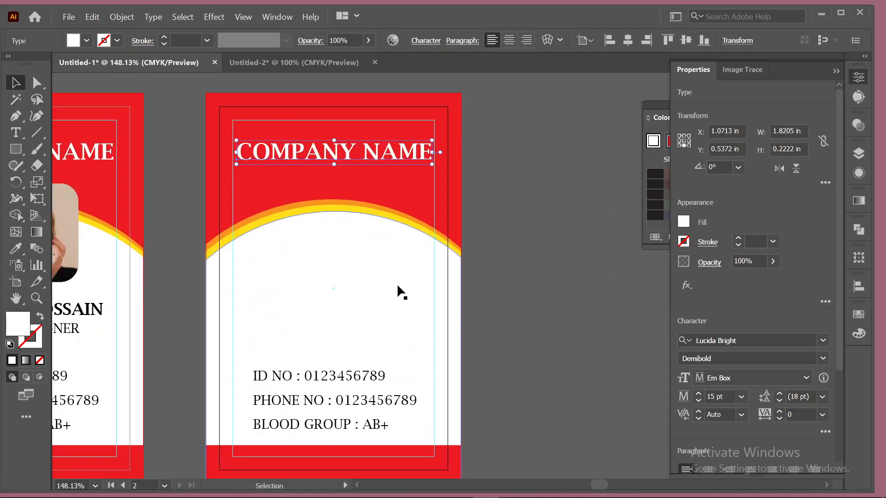
scroll(397, 284, "down", 1)
left_click(568, 248)
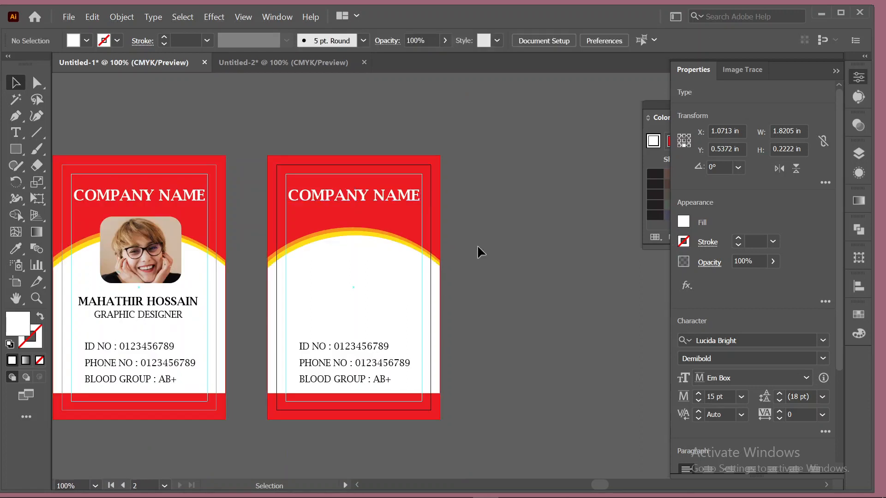
left_click(435, 166)
left_click(532, 215)
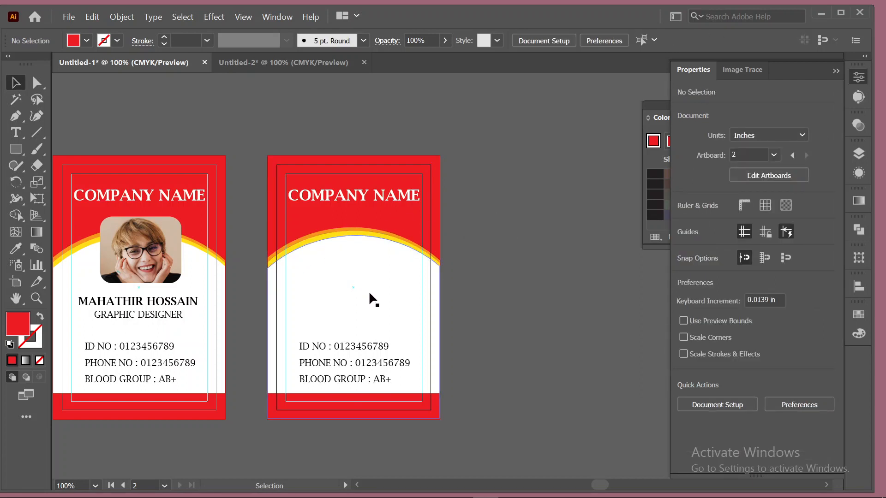
Reflect the orange and yellow arcs horizontally on the second card.
left_click(347, 231)
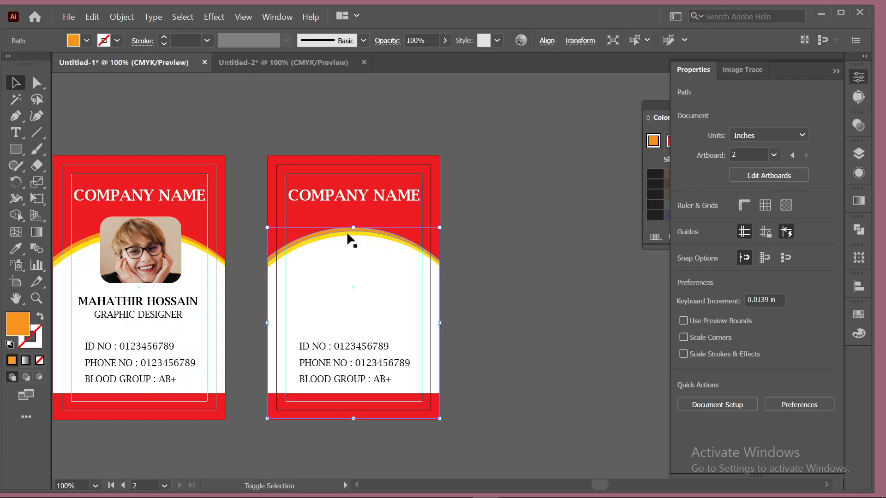
left_click(350, 237, "shift")
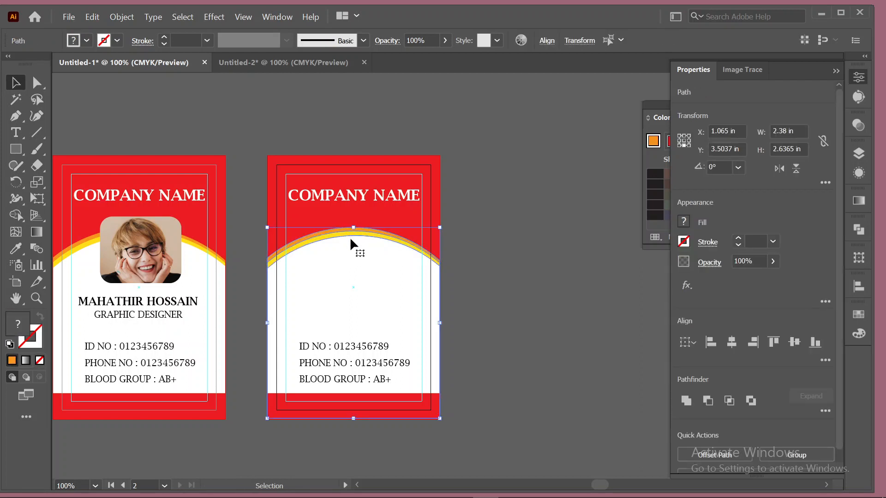
right_click(349, 237)
mouse_move(441, 436)
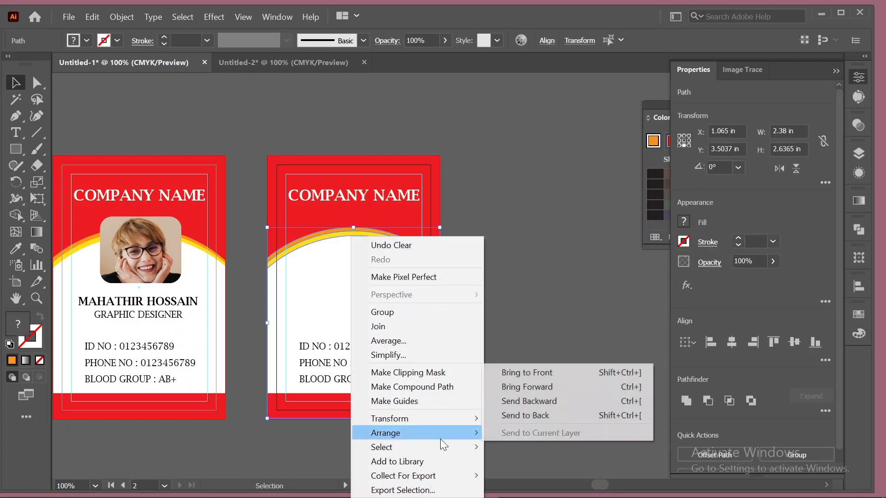
mouse_move(458, 419)
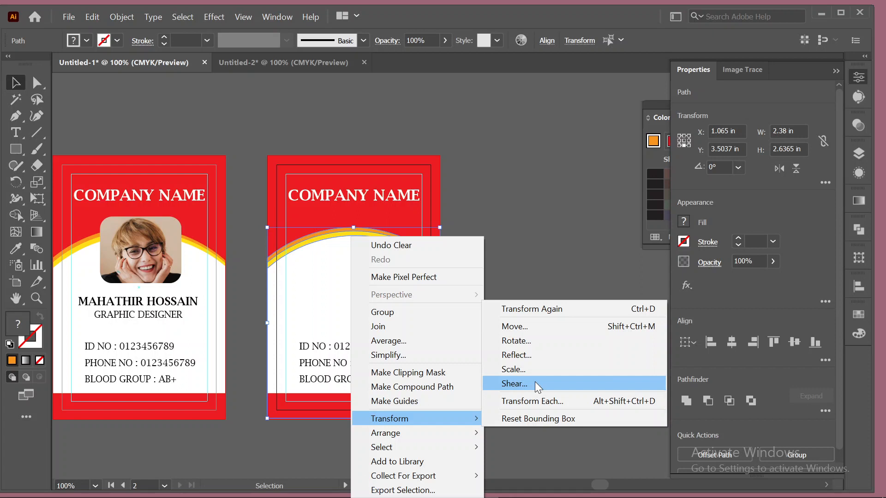
left_click(538, 359)
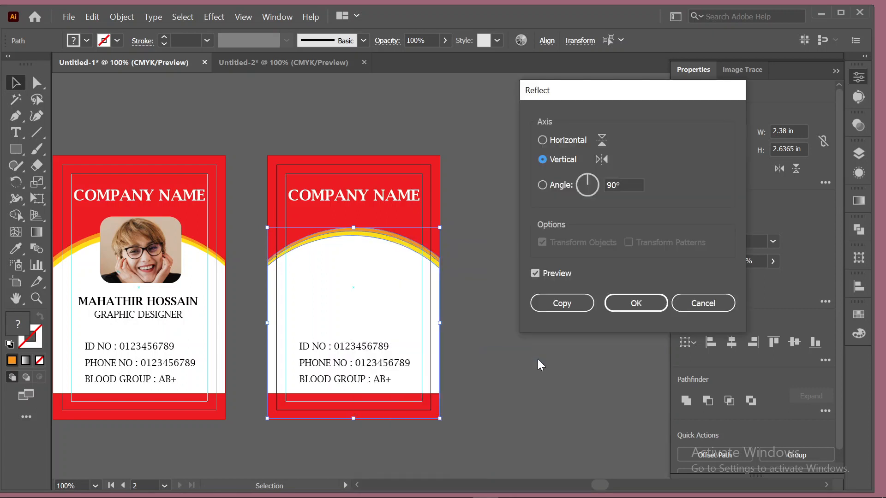
left_click(543, 140)
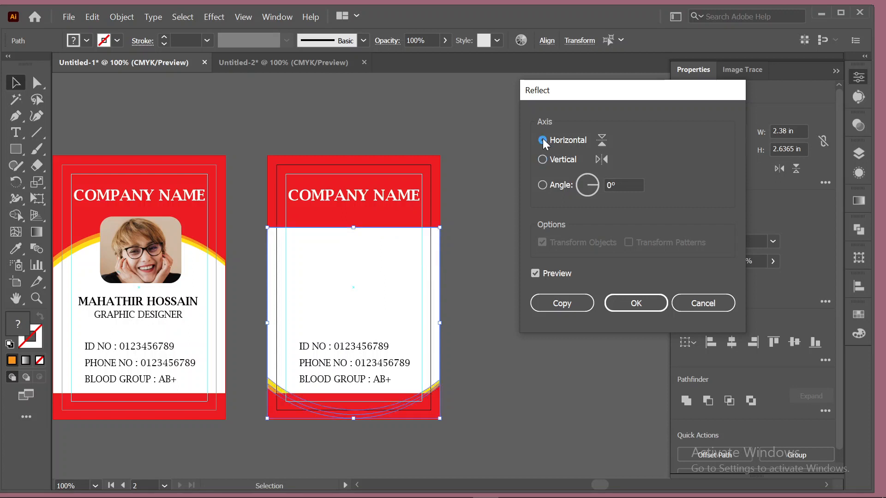
left_click(635, 305)
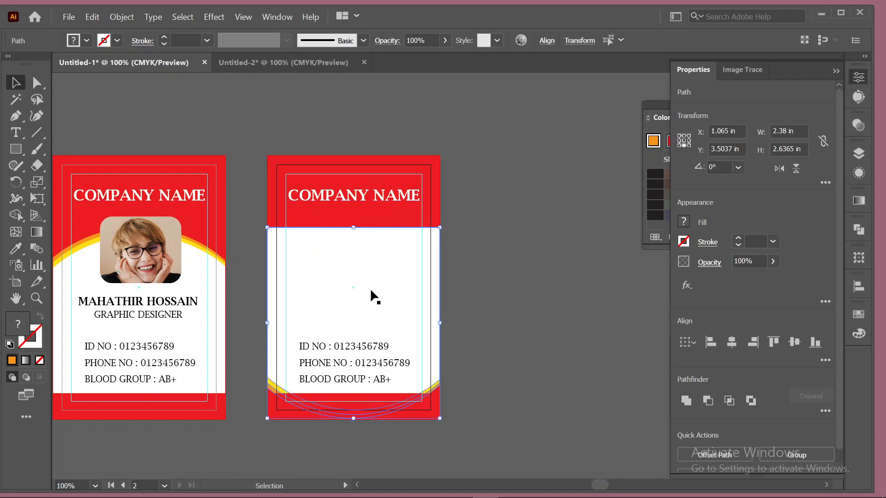
Raise the flipped white shape and try shifting the curved path, undoing that move.
left_click_drag(368, 291, 369, 260)
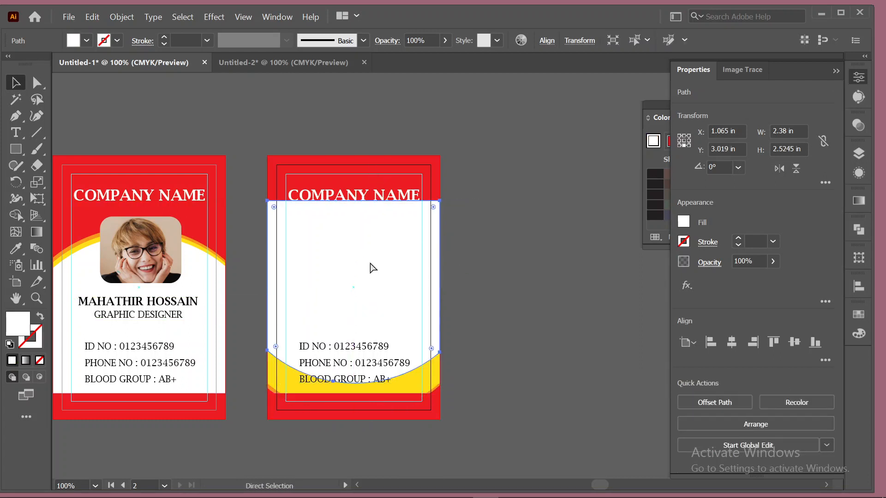
left_click(550, 276)
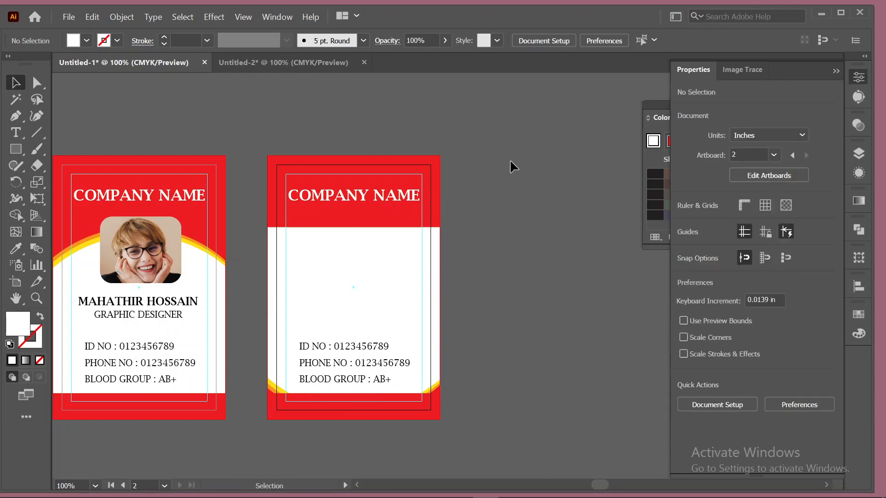
left_click_drag(488, 159, 365, 212)
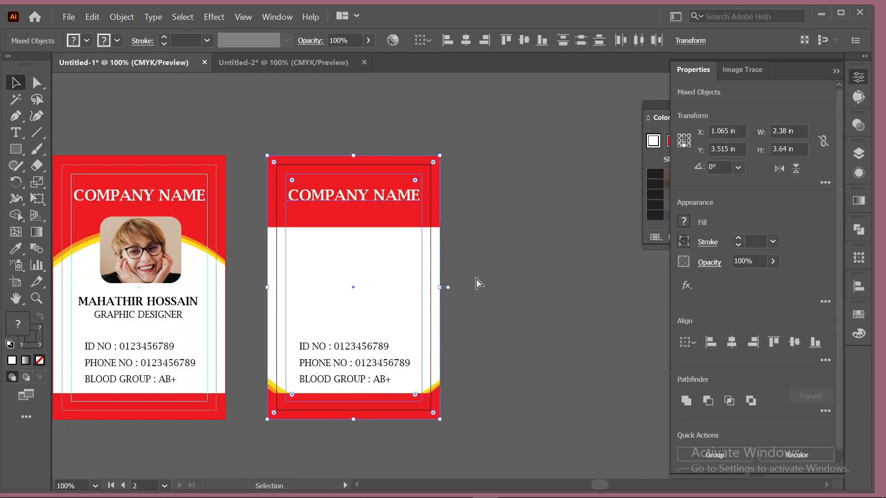
left_click(476, 279)
left_click_drag(244, 243, 397, 300)
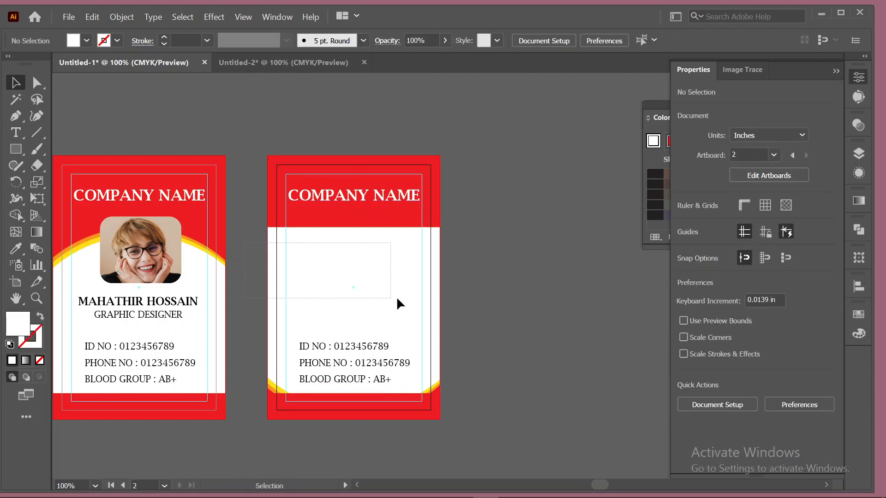
left_click_drag(485, 297, 480, 313)
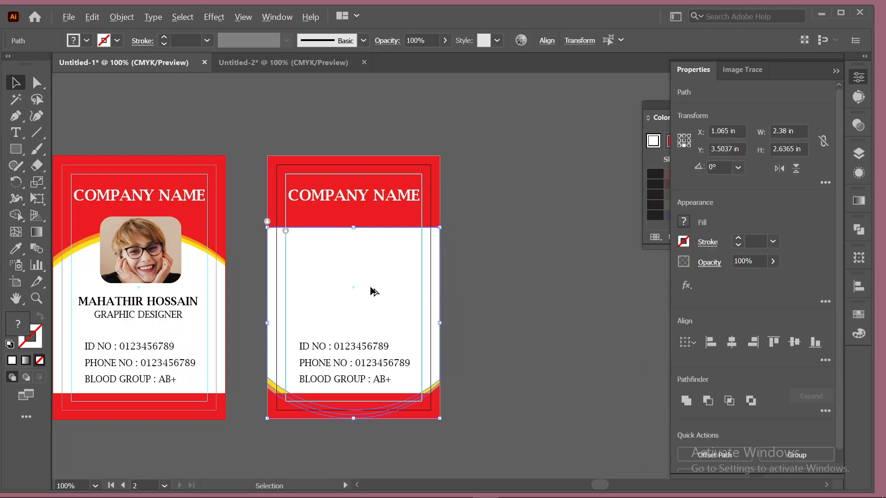
left_click_drag(370, 287, 370, 275)
key("ctrl+z")
Select the white shape with its arcs and Shift-drag them straight upward.
left_click_drag(246, 262, 363, 283)
left_click_drag(385, 292, 386, 234)
key("ctrl+z")
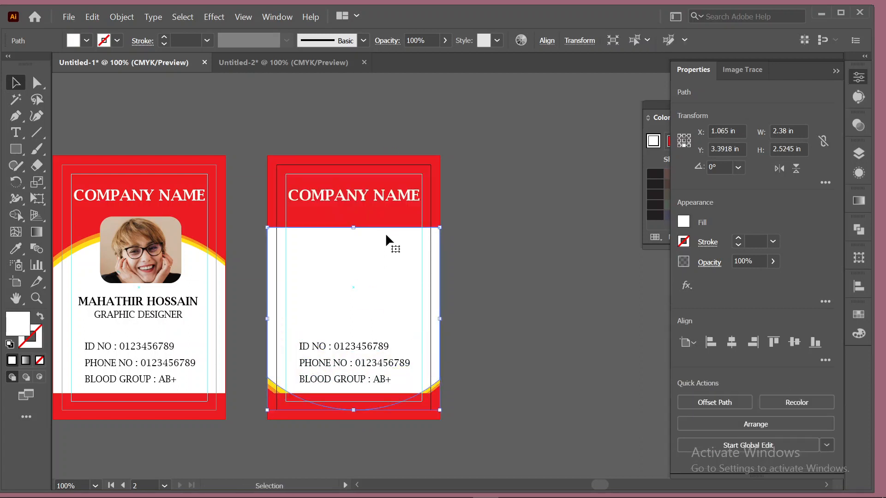
left_click_drag(322, 322, 325, 322)
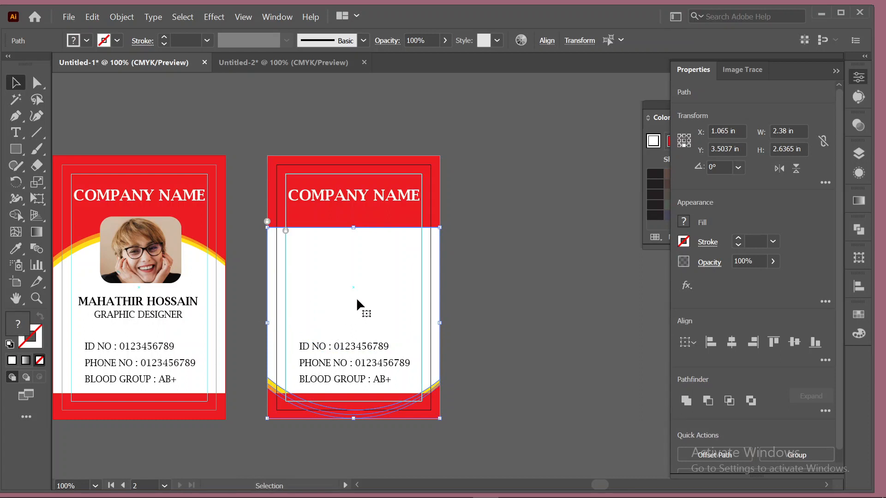
left_click_drag(356, 297, 349, 175)
key("shift")
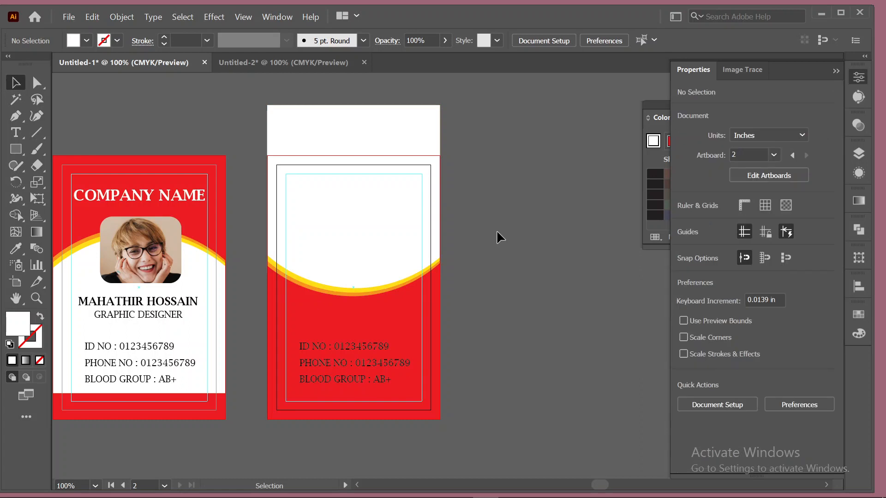
Move the bottom red strip straight up to run across the second card's top.
left_click(369, 414)
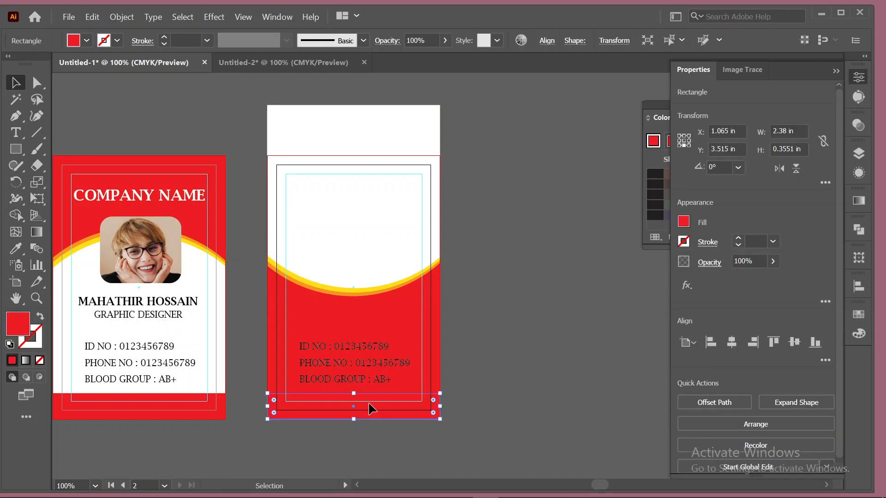
left_click_drag(370, 410, 383, 174)
left_click(533, 267)
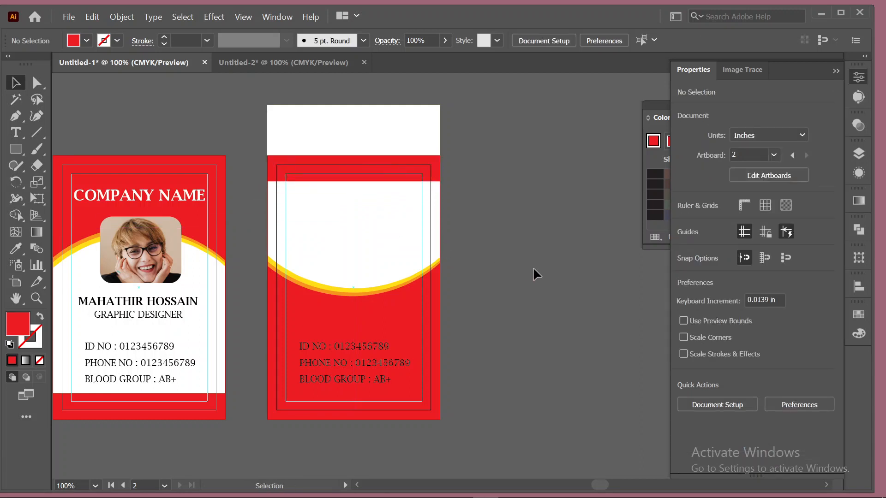
scroll(546, 324, "down", 1)
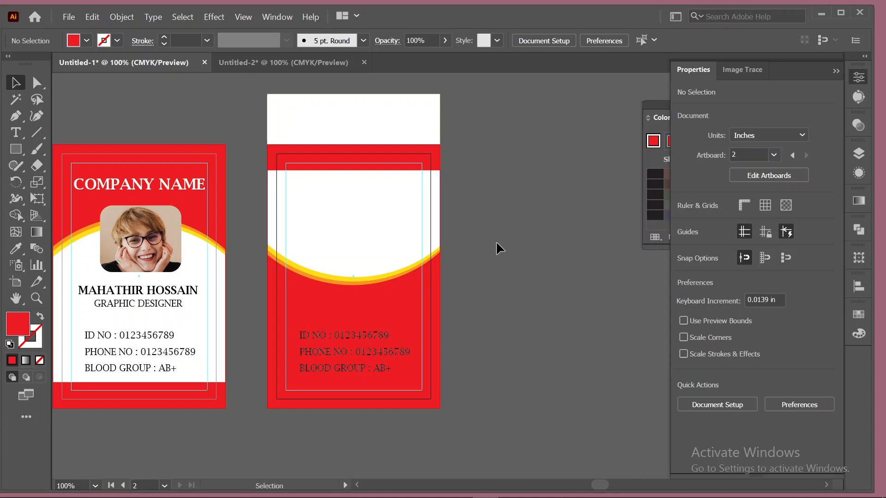
Add a text box beside the card and draw a small outlined square next to it.
left_click(16, 134)
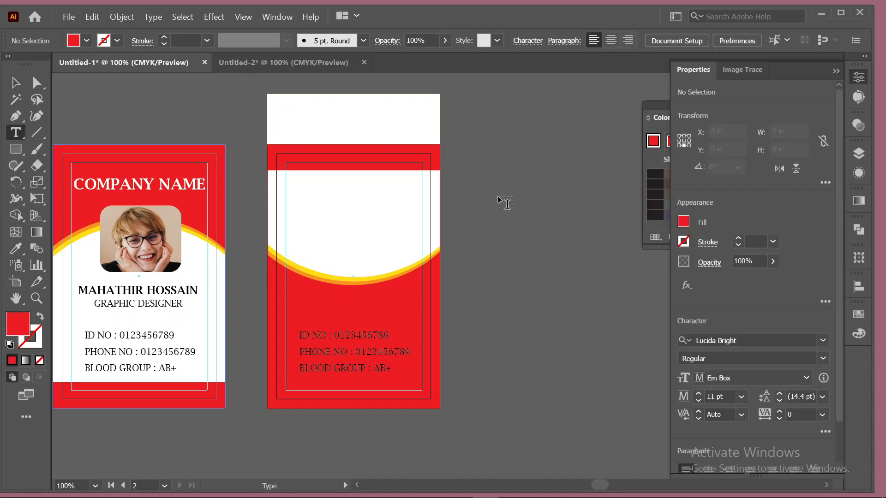
left_click_drag(499, 197, 638, 215)
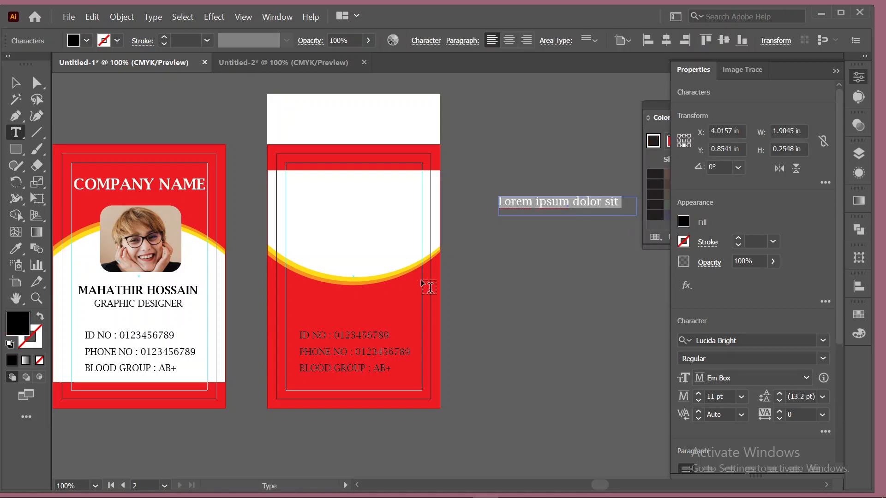
left_click(15, 149)
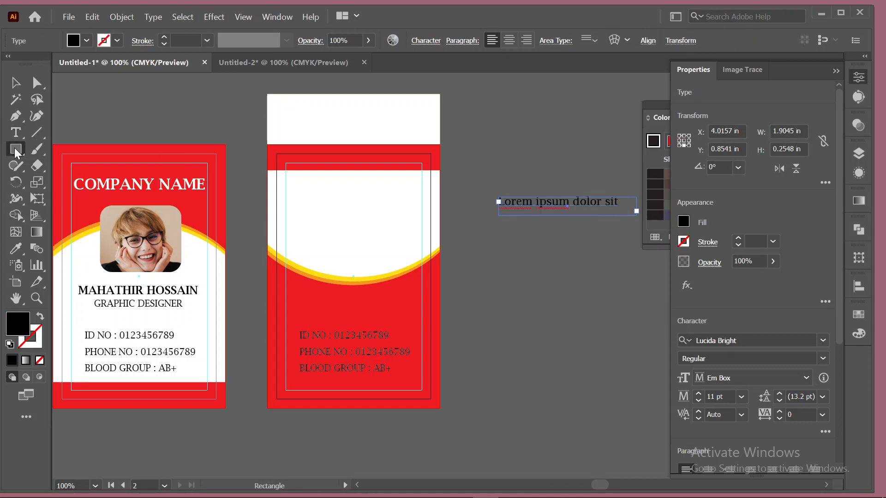
left_click_drag(498, 270, 525, 294)
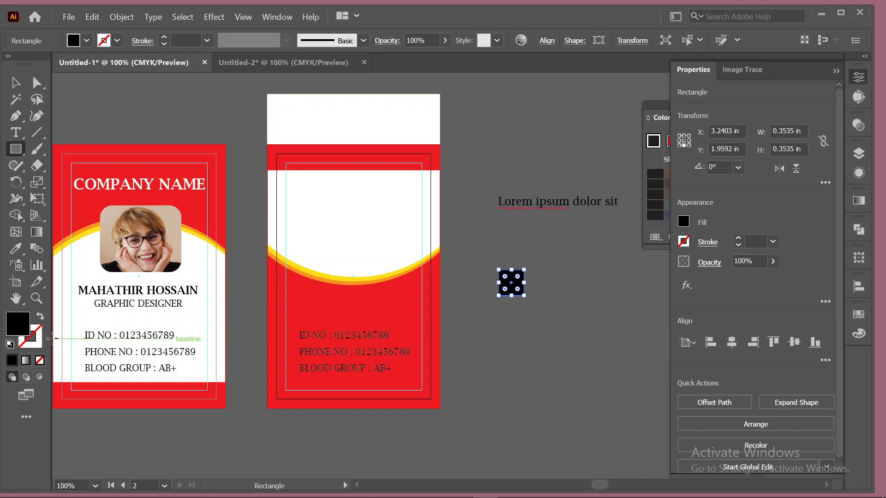
left_click(41, 316)
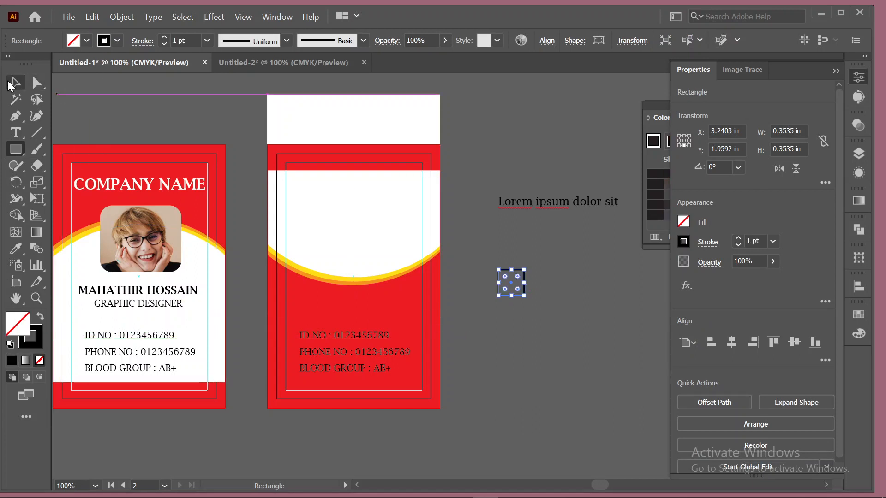
left_click(15, 83)
left_click(564, 364)
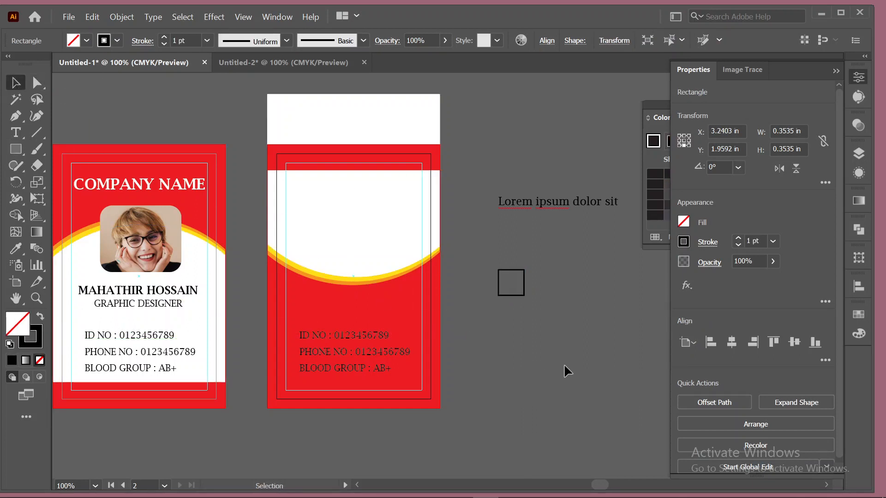
left_click(525, 295)
left_click(559, 323)
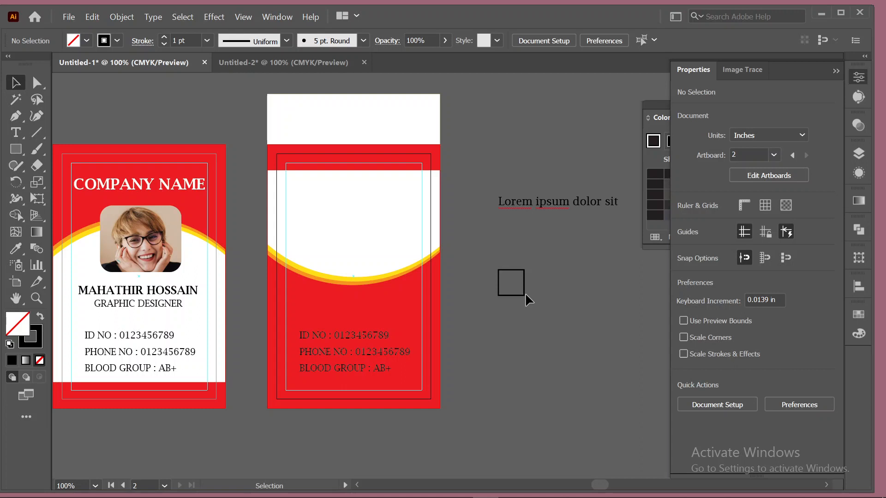
Make an offset square pair, scale to 0.17 in, 0.5 pt stroke, group, and place by the text.
left_click_drag(525, 295, 538, 305)
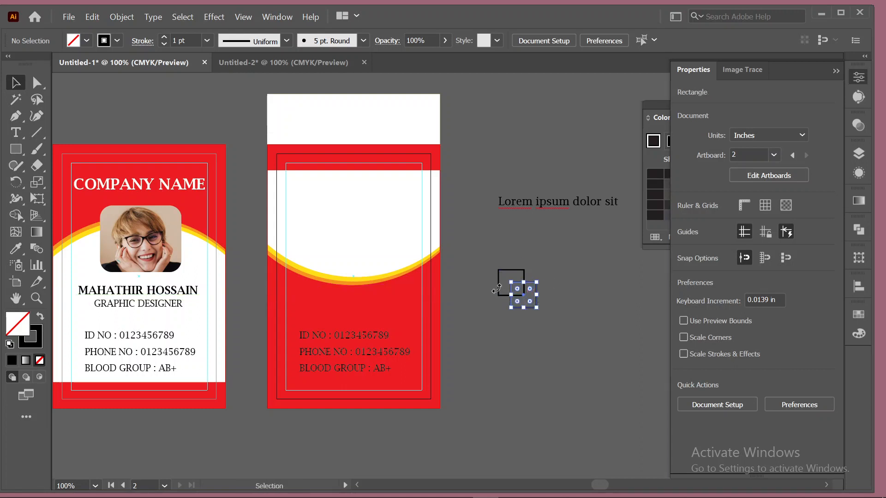
left_click_drag(497, 241, 527, 297)
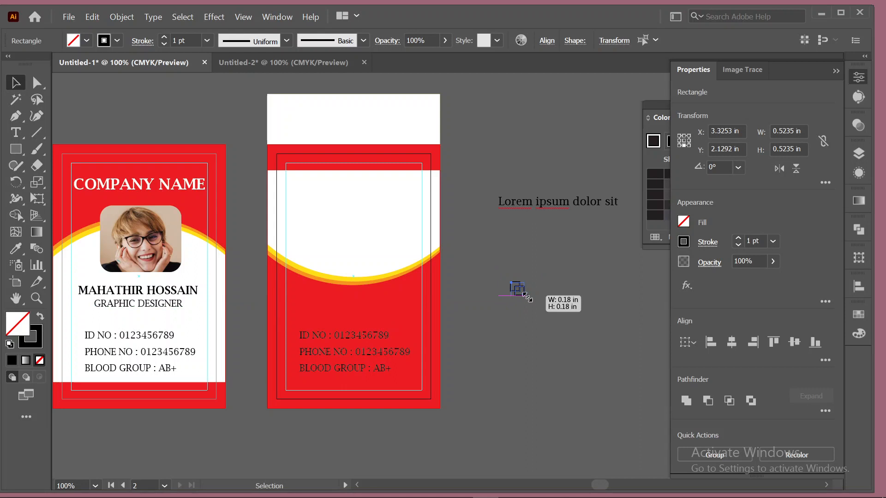
left_click_drag(527, 298, 524, 294)
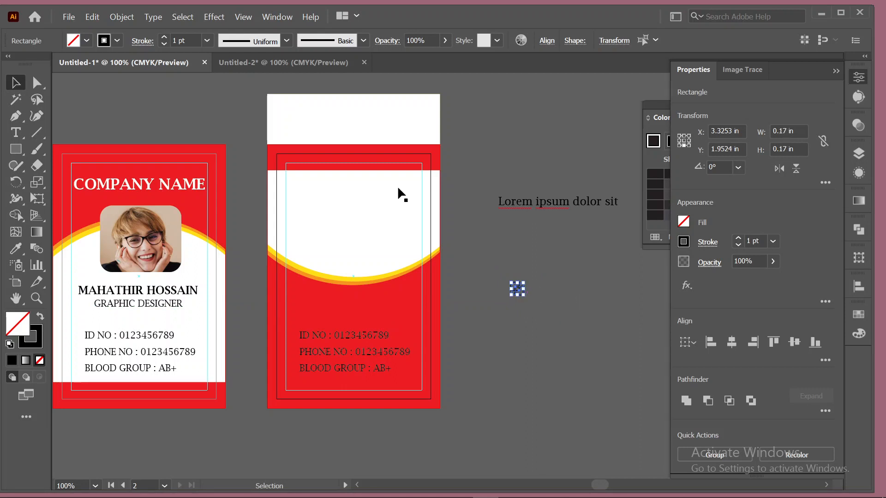
left_click(167, 45)
left_click(510, 253)
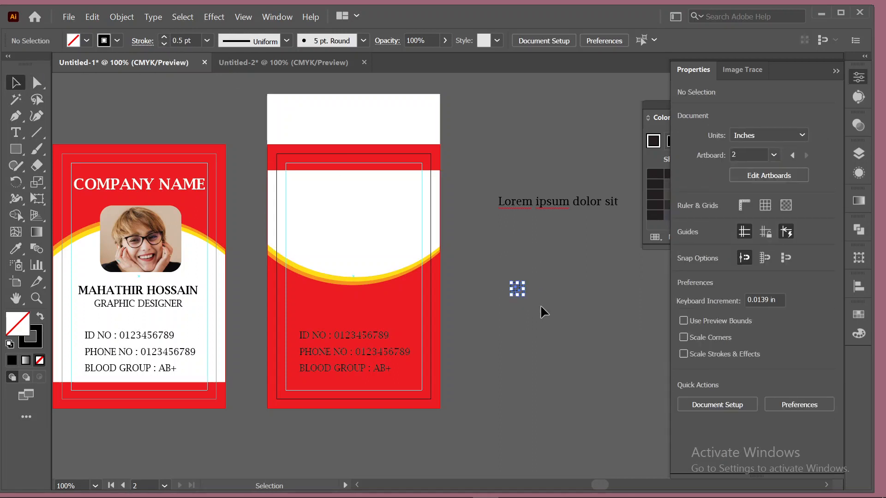
key("ctrl+g")
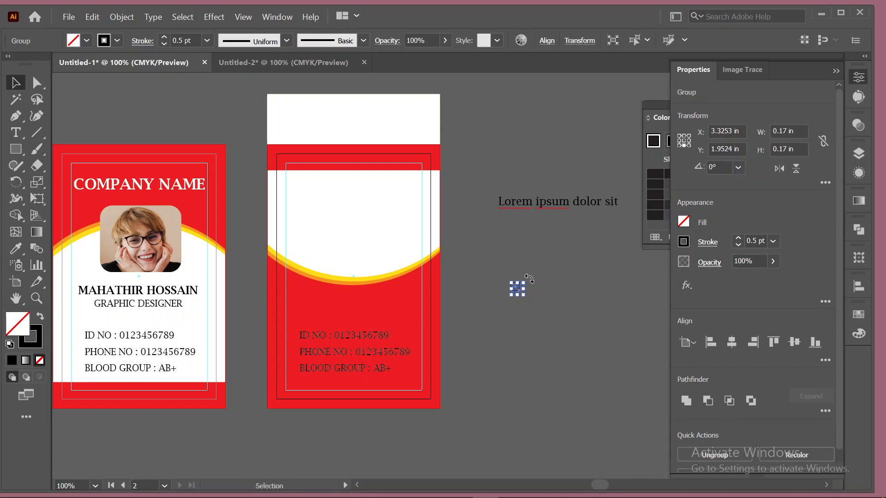
left_click(536, 265)
left_click_drag(519, 289, 486, 202)
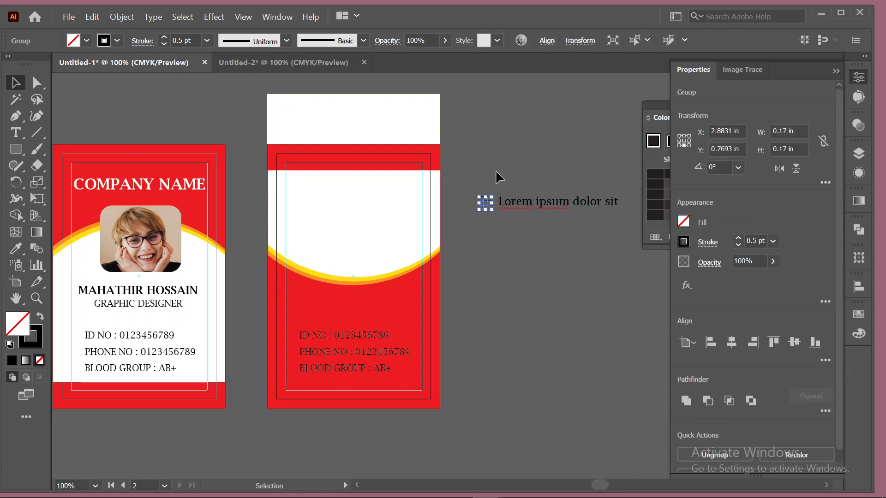
Group the icon with its Lorem ipsum text and make three evenly spaced rows.
left_click(574, 207, "shift")
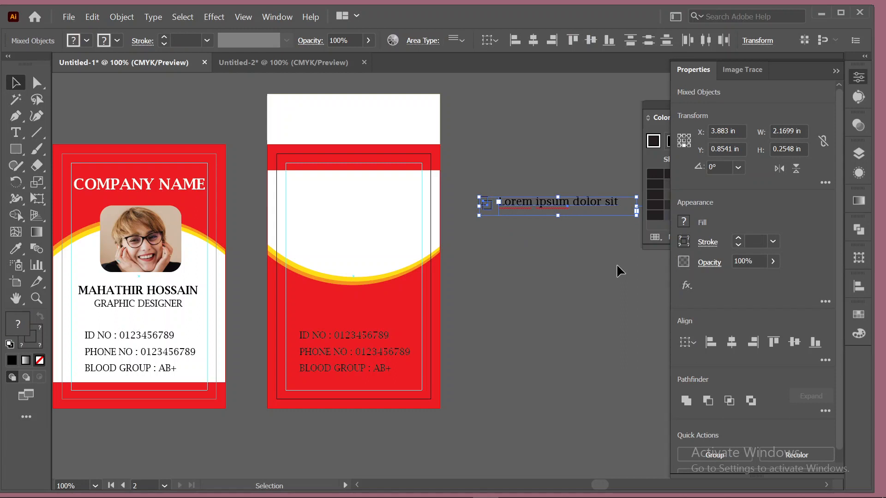
key("ctrl+g")
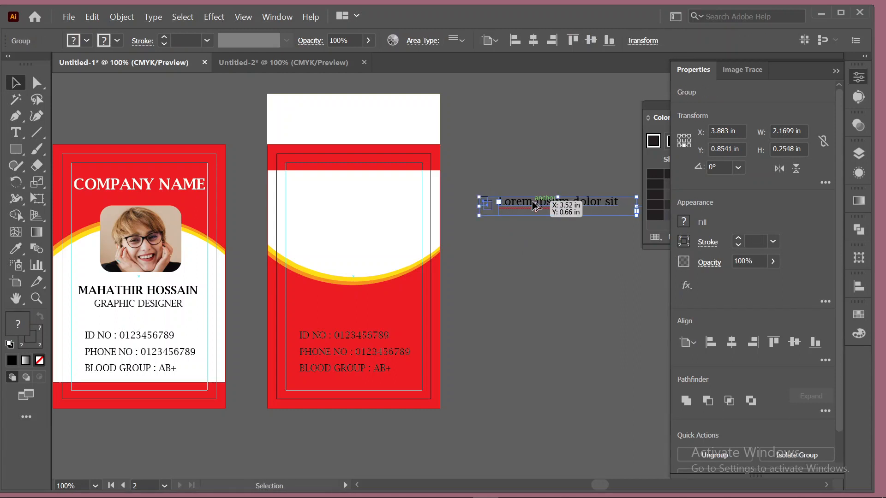
left_click_drag(534, 207, 528, 256)
left_click_drag(563, 279, 563, 213)
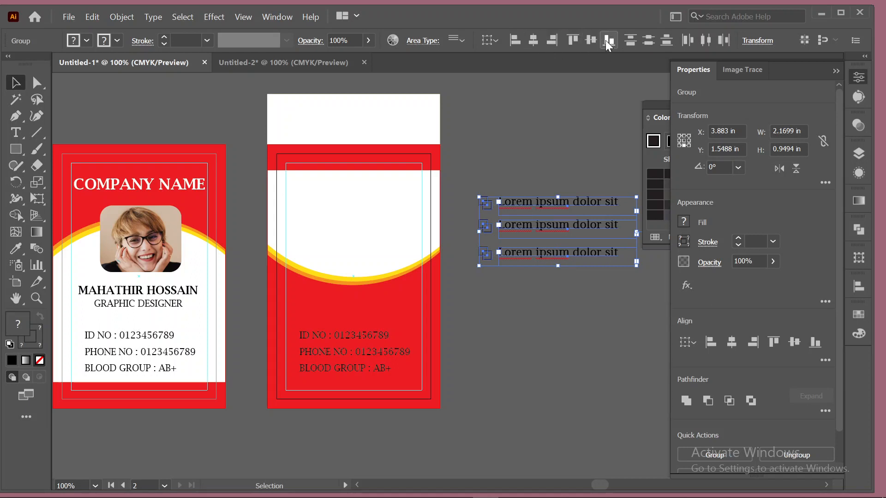
left_click(635, 41)
Move and scale the three Lorem ipsum rows into the back card's white top area.
left_click_drag(540, 206, 351, 183)
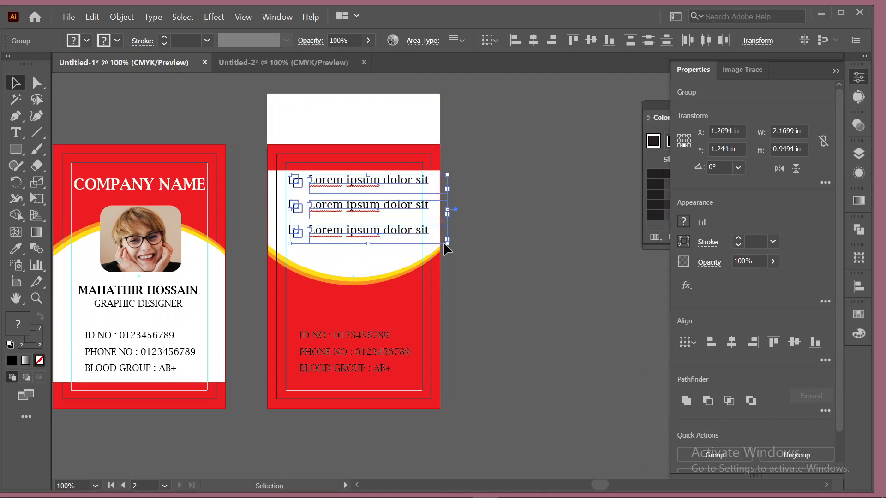
left_click_drag(447, 241, 420, 230)
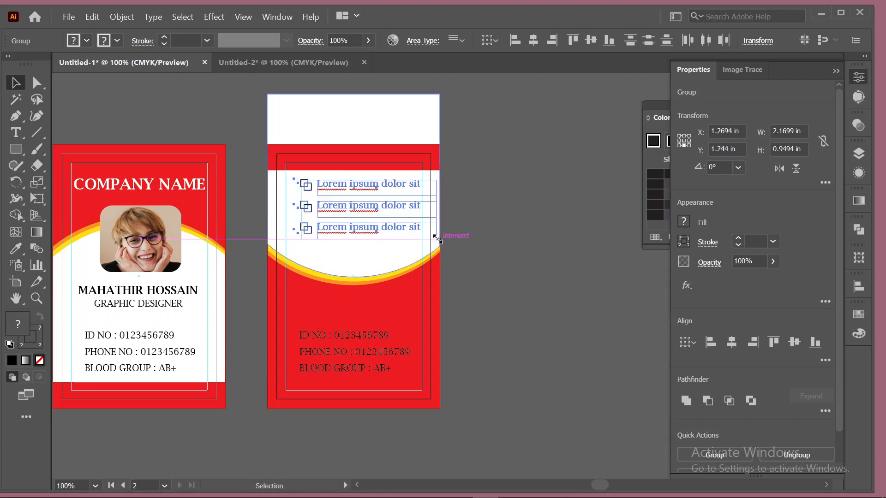
left_click_drag(348, 186, 339, 184)
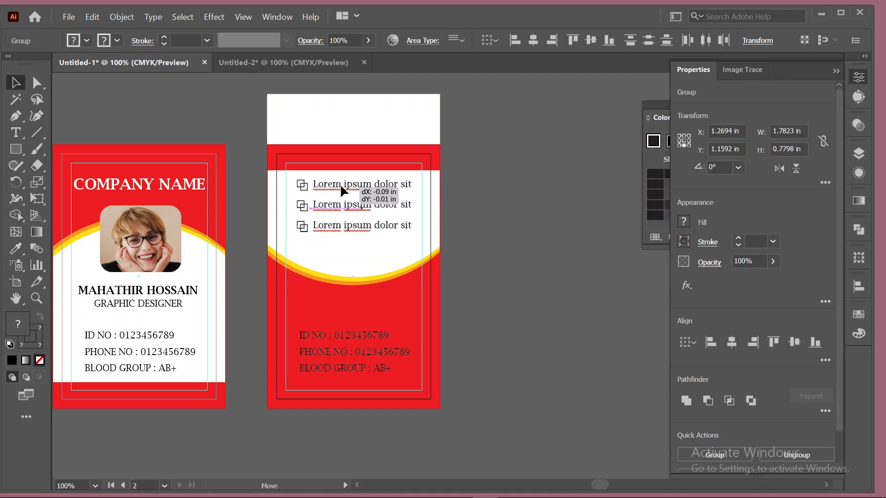
left_click(526, 208)
scroll(527, 207, "down", 3)
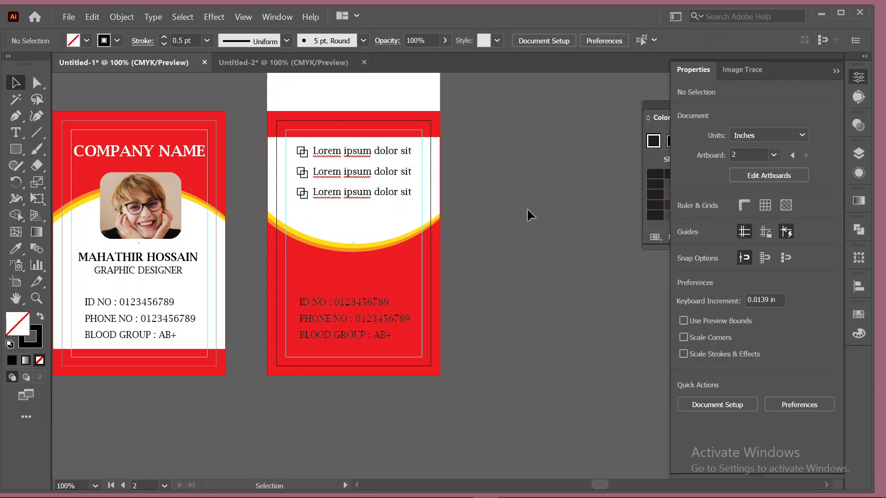
scroll(553, 208, "up", 10)
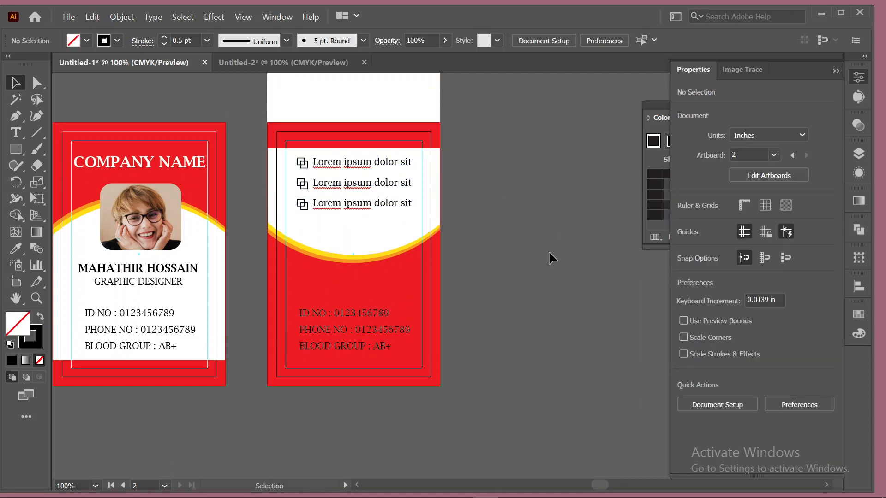
scroll(557, 360, "down", 9)
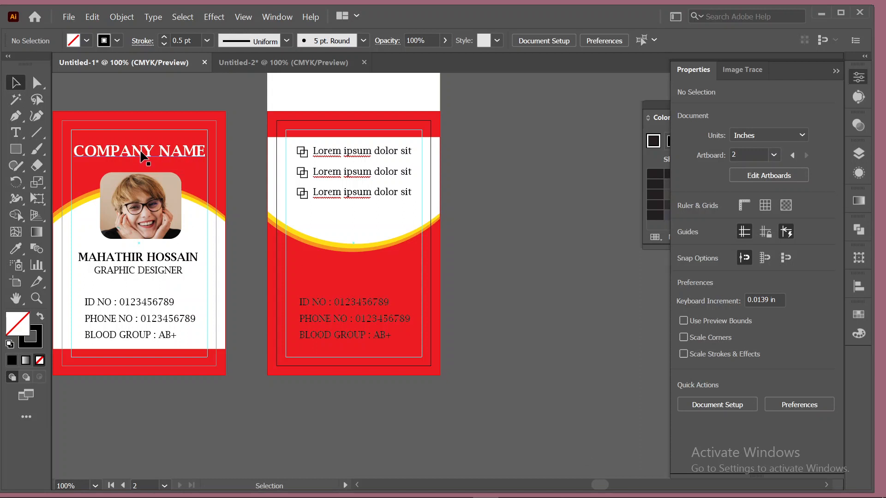
Copy COMPANY NAME onto the back card and place a spare copy of the name and details off-artboard.
left_click_drag(141, 156, 356, 268)
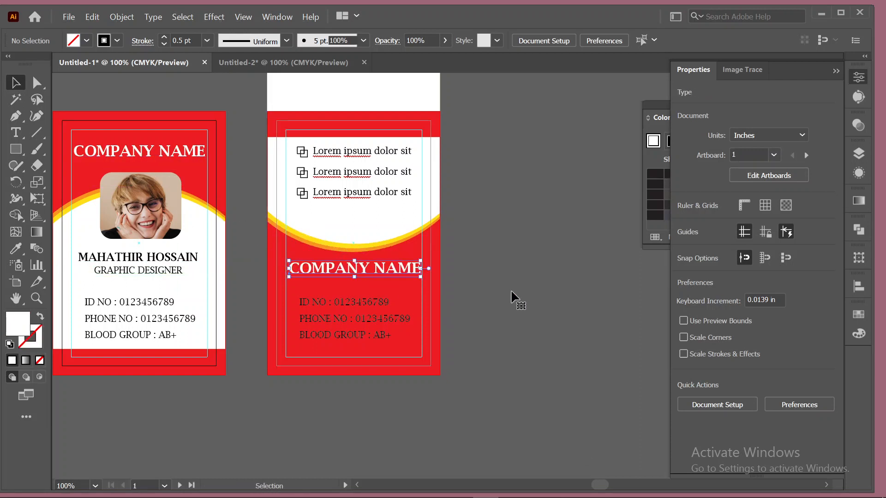
left_click(511, 292)
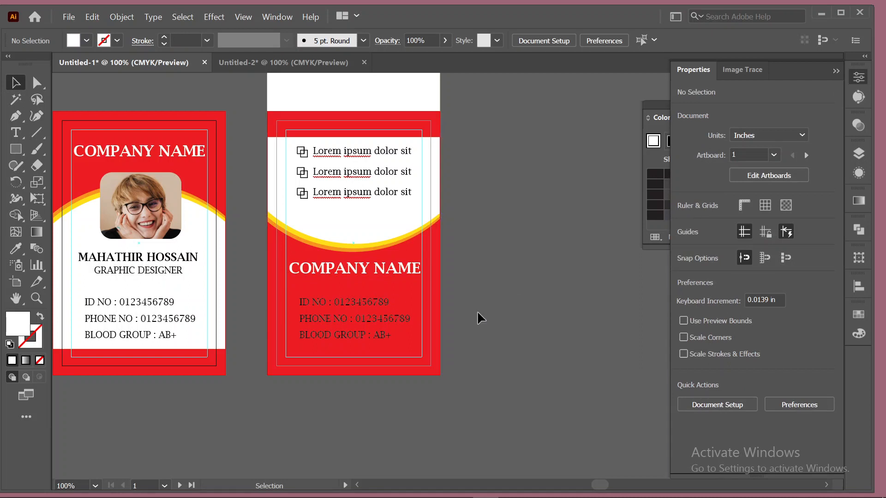
left_click(346, 306)
left_click(347, 319, "shift")
left_click(348, 336, "shift")
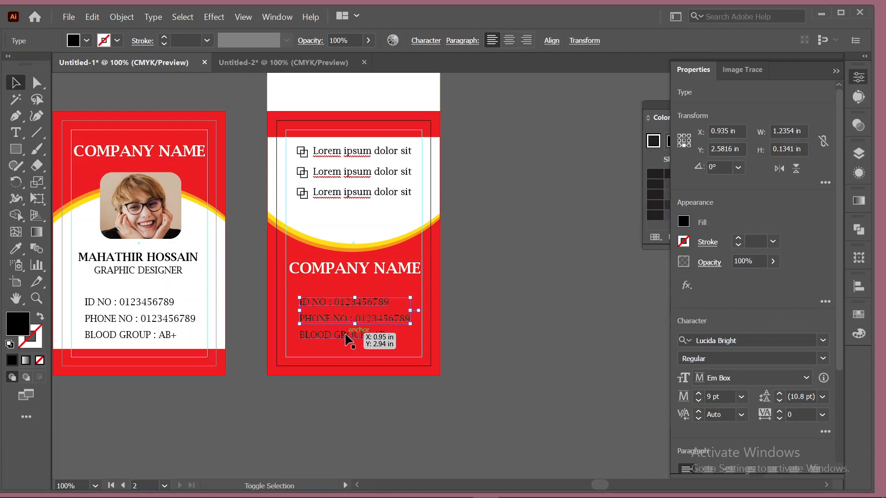
left_click(345, 270, "shift")
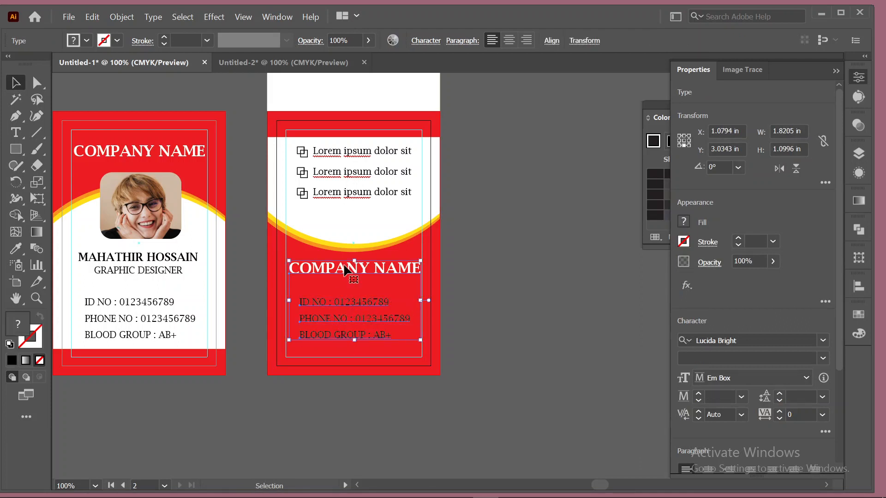
left_click_drag(345, 270, 531, 146)
Delete the ID NO, PHONE NO and BLOOD GROUP lines, then nudge COMPANY NAME into position.
left_click(356, 303)
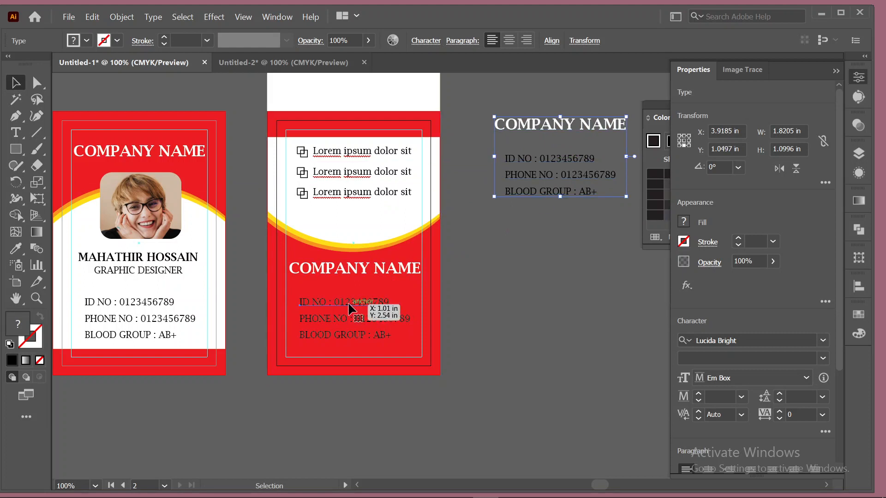
left_click(353, 319, "shift")
left_click(355, 336, "shift")
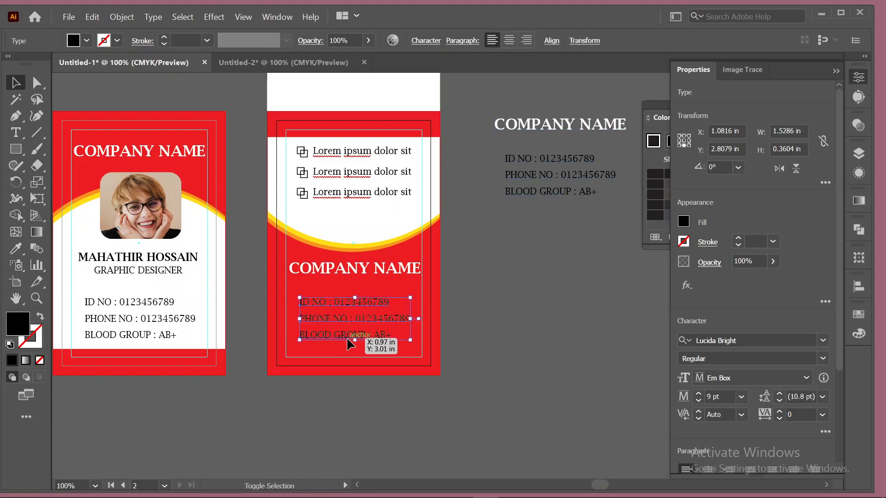
key("Delete")
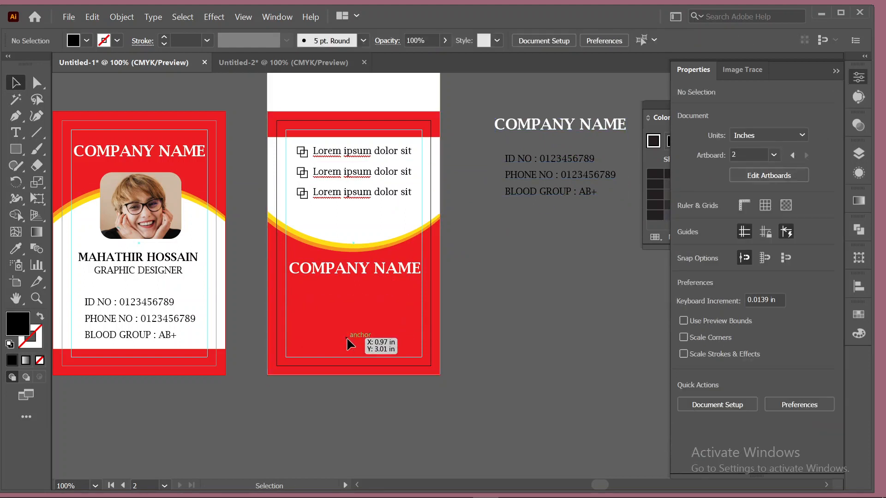
left_click(363, 282)
key("Down")
key("Down")
key("Down")
key("Down")
key("Down")
key("Down")
key("Down")
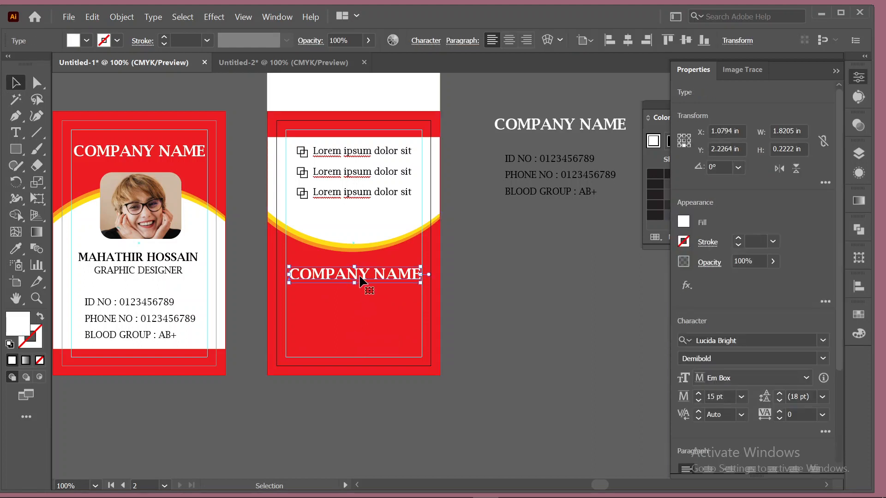
key("Left")
key("Left")
key("Right")
key("Down")
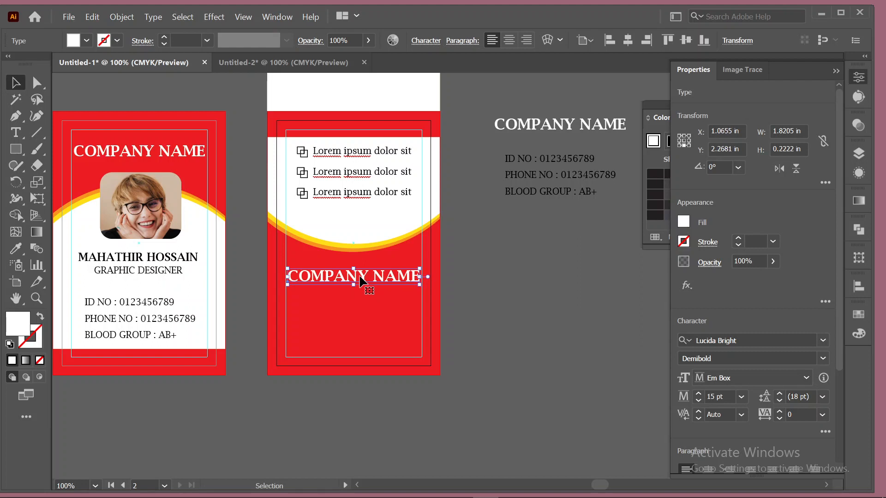
Draw a white rectangle over the back card's top band and select it with the curved white shape.
left_click(514, 266)
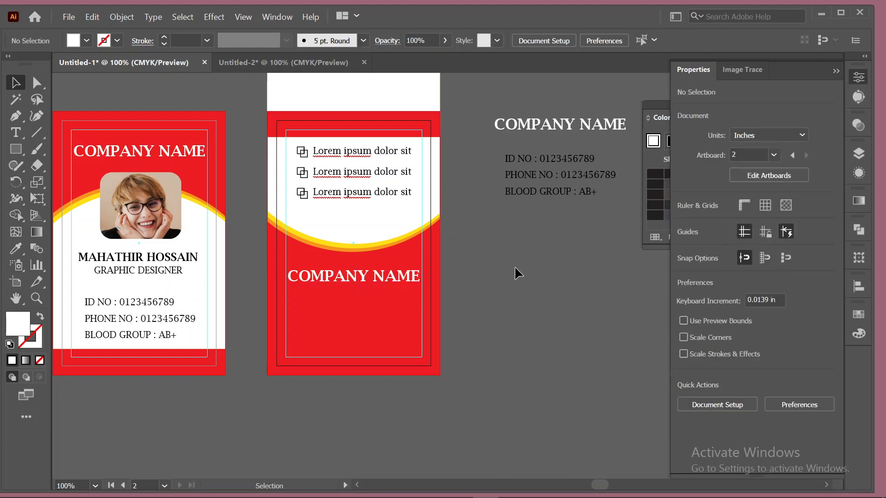
scroll(514, 266, "up", 1)
scroll(514, 266, "up", 3)
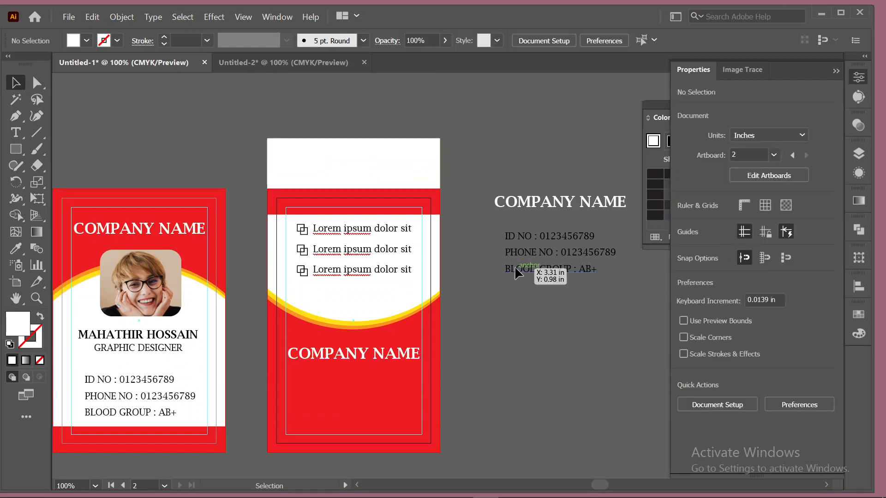
left_click(15, 149)
left_click_drag(239, 120, 496, 188)
left_click(15, 82)
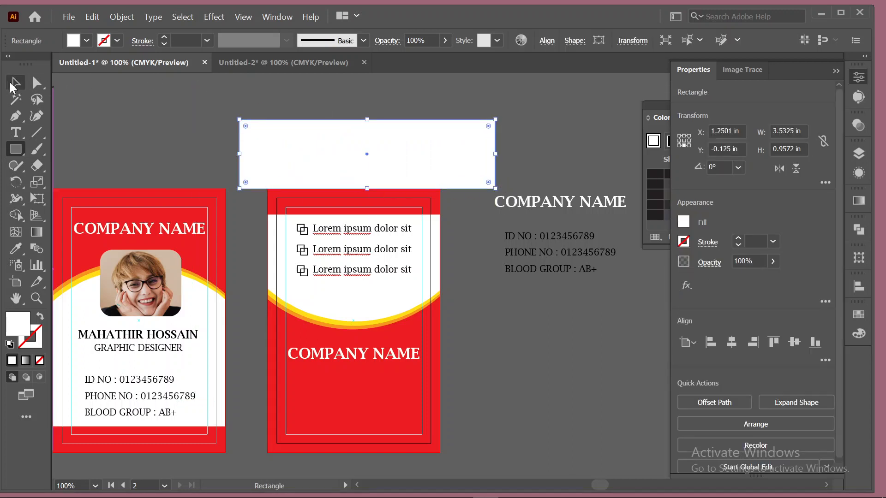
left_click(360, 286, "shift")
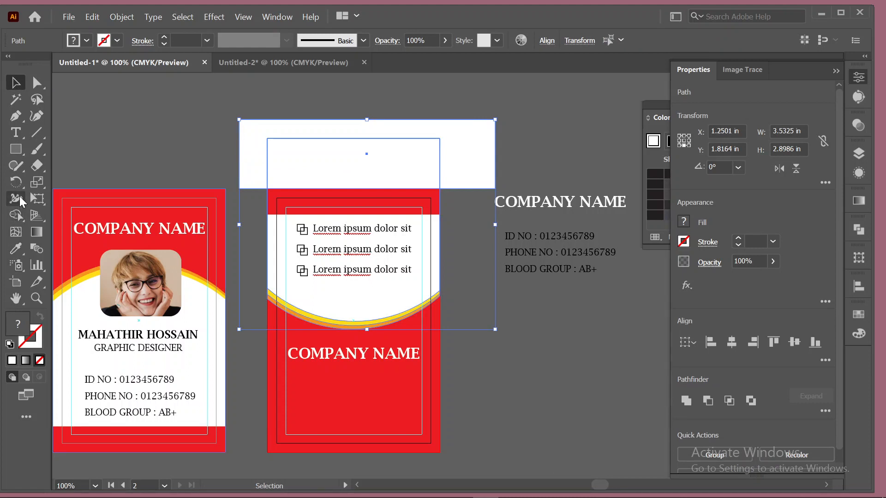
Use the Shape Builder across the top band to remove the unwanted piece.
left_click(15, 215)
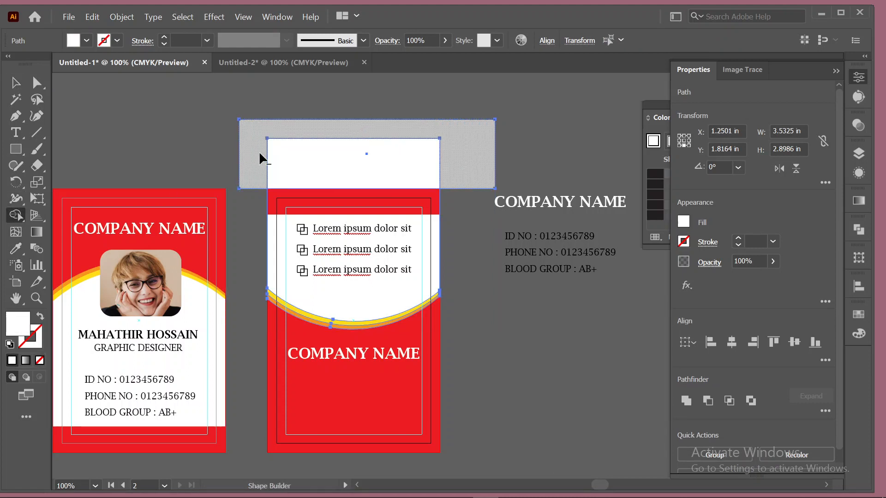
mouse_move(263, 157)
left_mouse_down()
mouse_move(359, 162)
mouse_move(506, 148)
left_mouse_up()
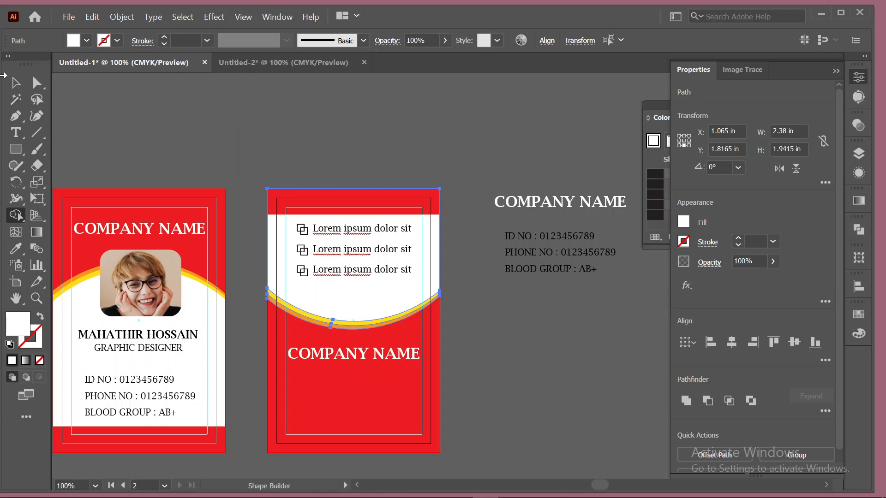
left_click(15, 83)
left_click(526, 384)
scroll(528, 382, "down", 3)
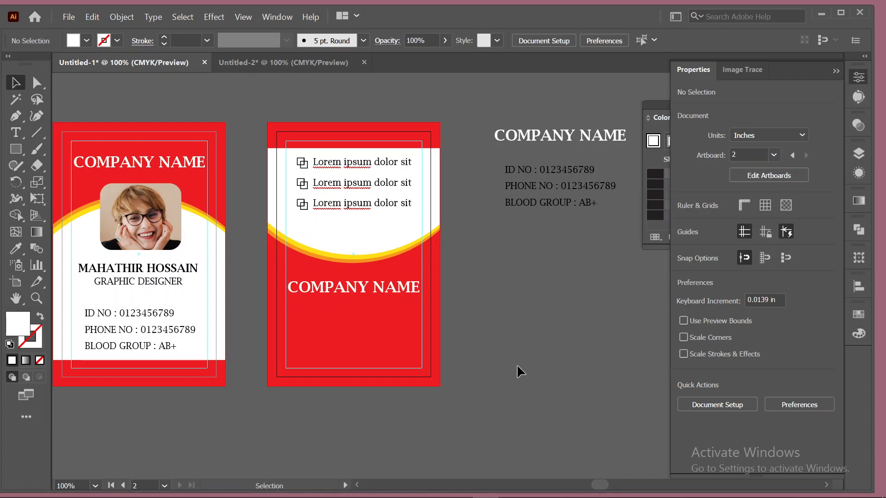
Change the back card's red background to a light grey swatch.
scroll(519, 370, "down", 1)
scroll(517, 366, "up", 1)
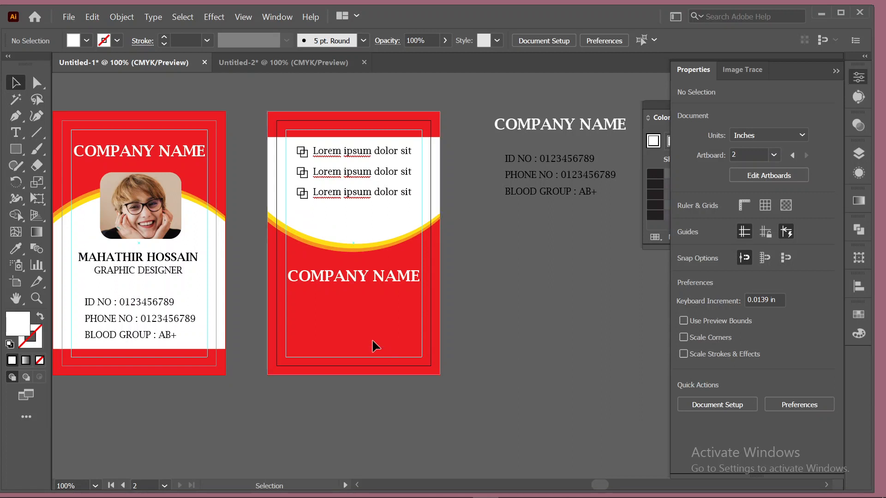
left_click(292, 253)
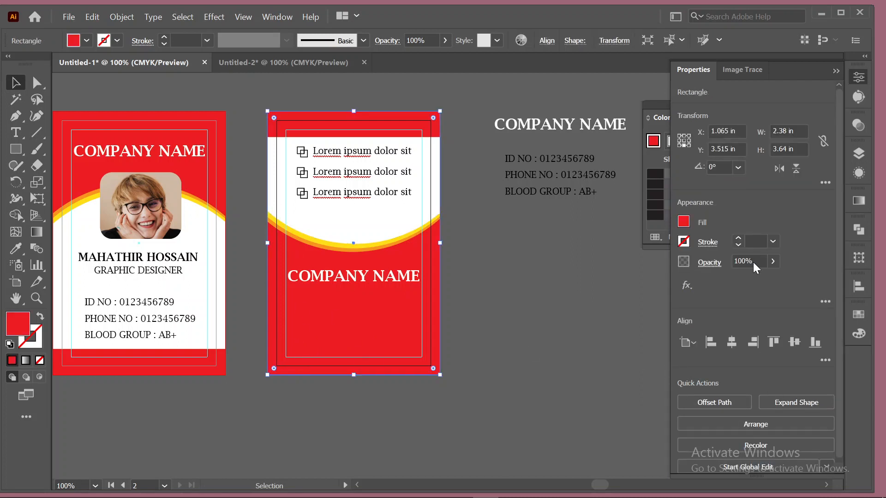
left_click(653, 102)
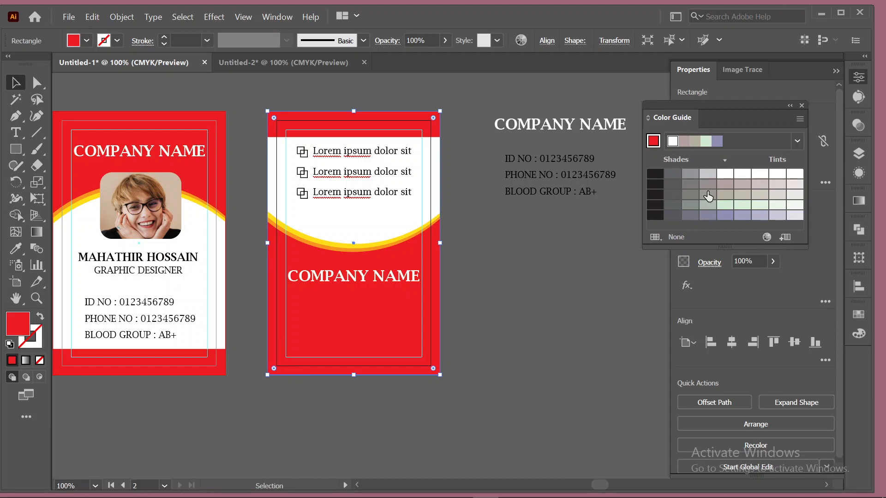
left_click(707, 175)
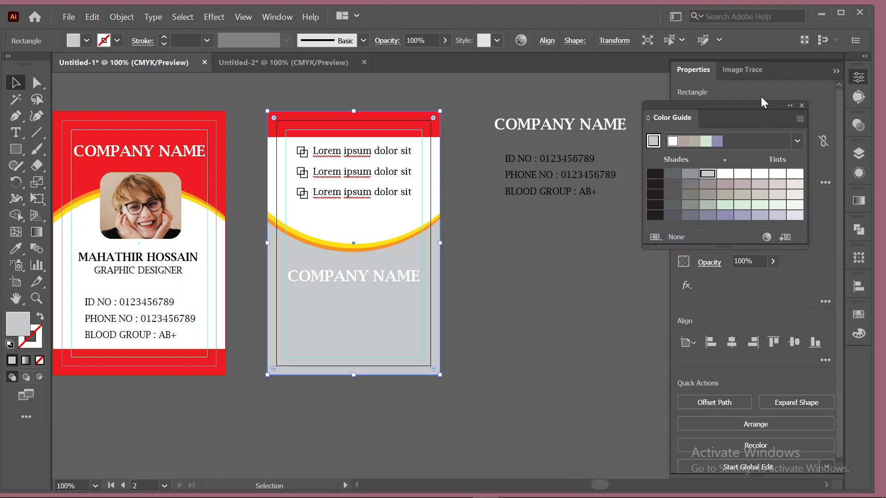
left_click(858, 314)
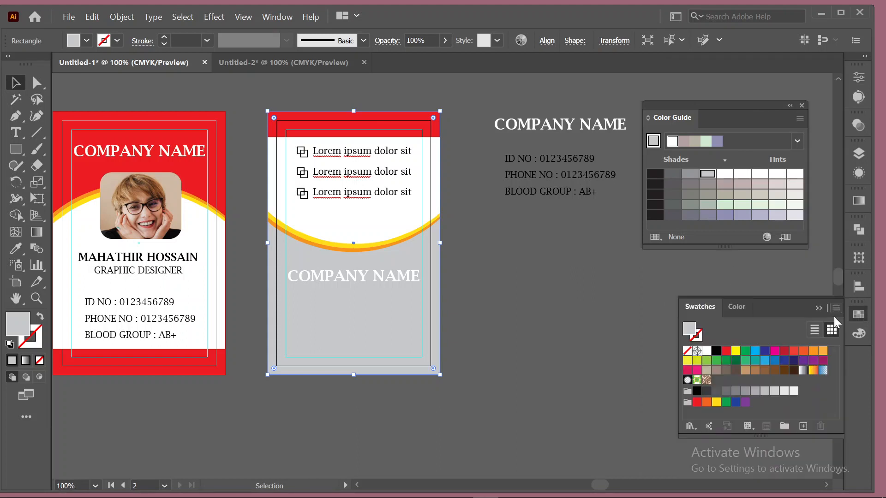
left_click(744, 392)
left_click(784, 391)
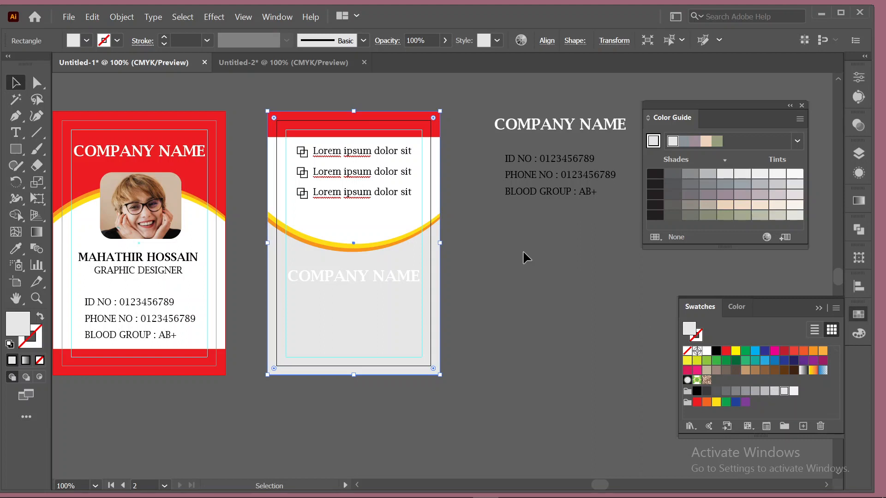
Recolour the back card's COMPANY NAME text black.
left_click(368, 281)
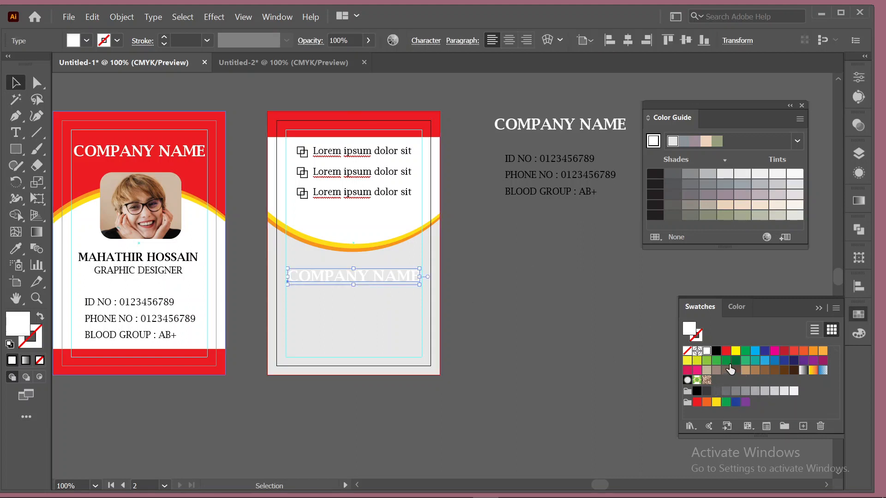
left_click(726, 351)
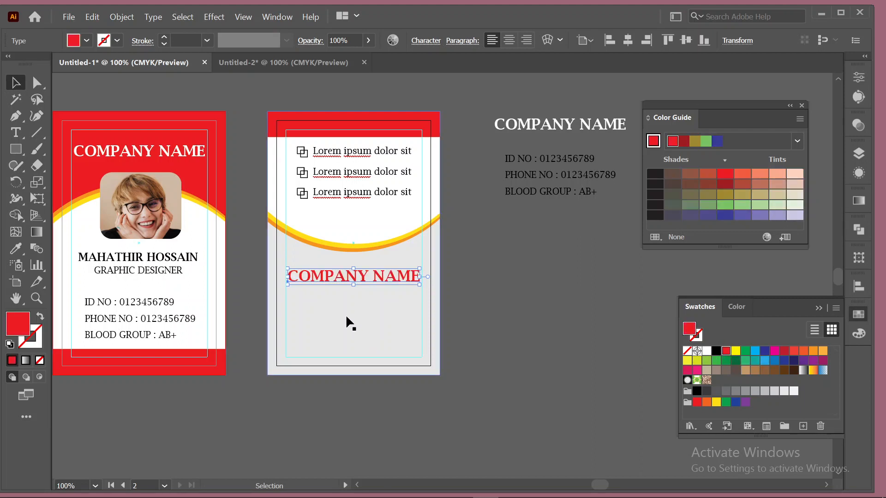
left_click(716, 352)
left_click(566, 300)
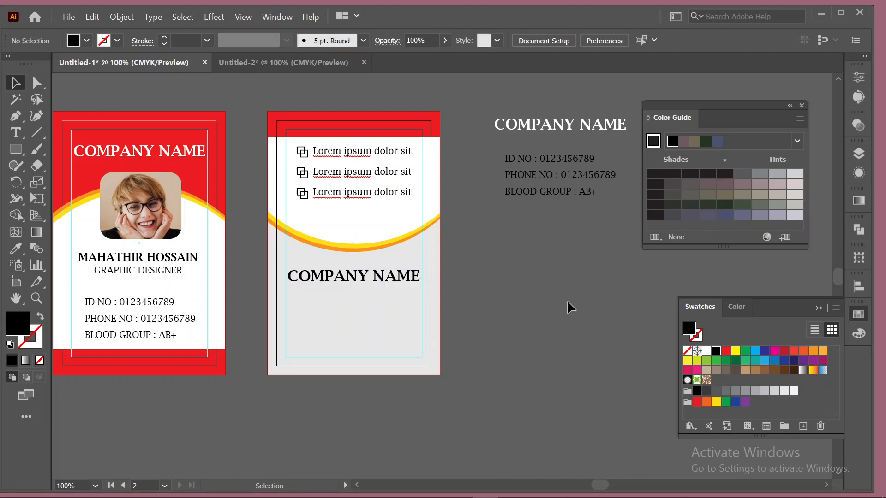
Place qr_code_PNG24 from Downloads on the back card below COMPANY NAME.
left_click(73, 17)
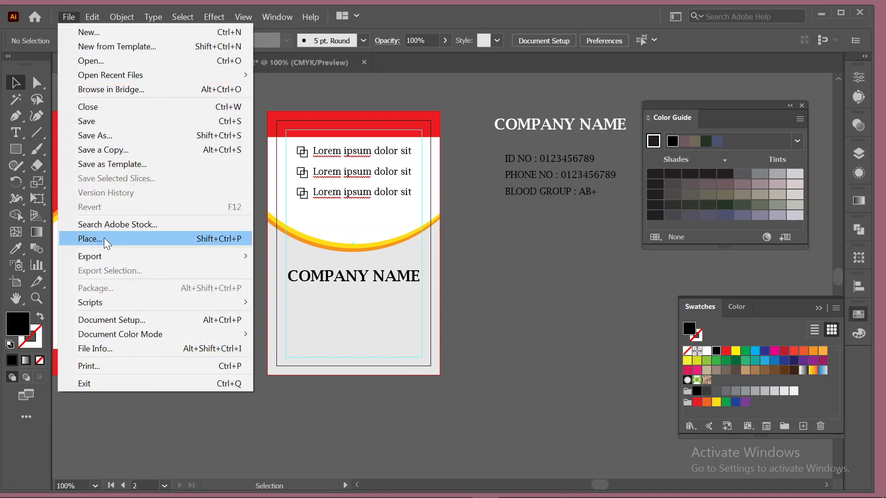
left_click(90, 239)
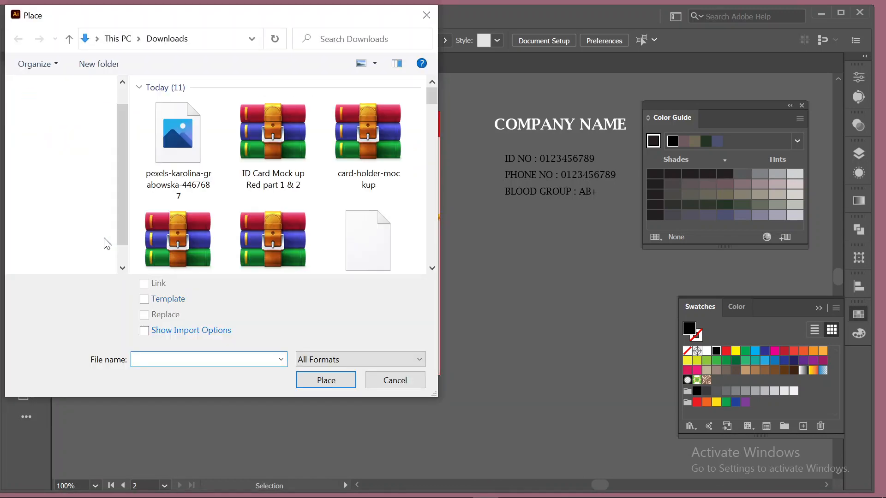
scroll(322, 204, "down", 5)
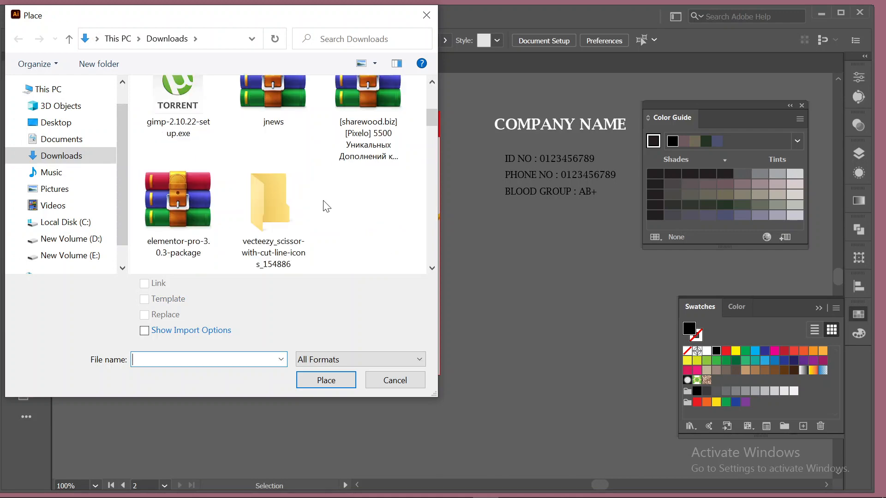
scroll(327, 206, "up", 5)
scroll(327, 206, "down", 6)
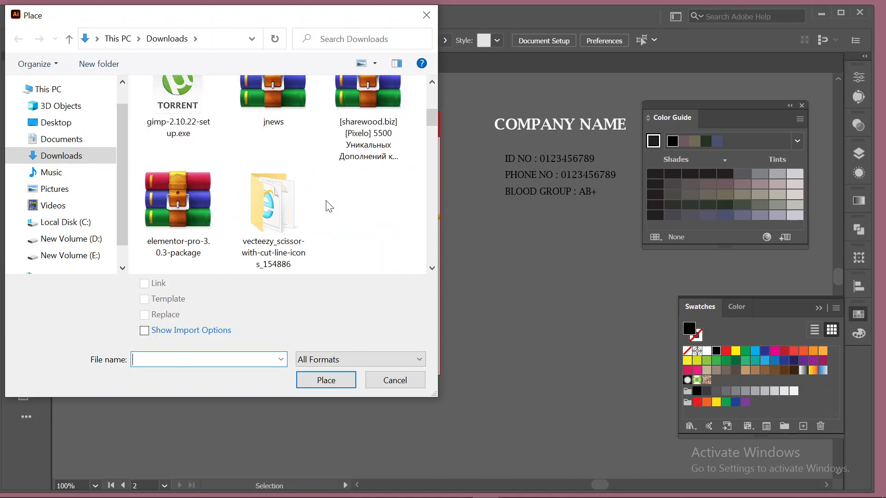
scroll(328, 207, "down", 3)
left_click(207, 232)
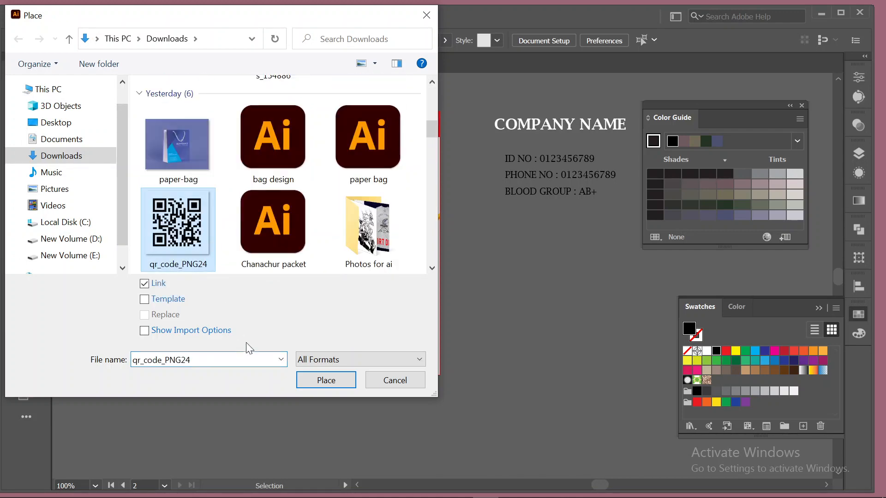
left_click(325, 380)
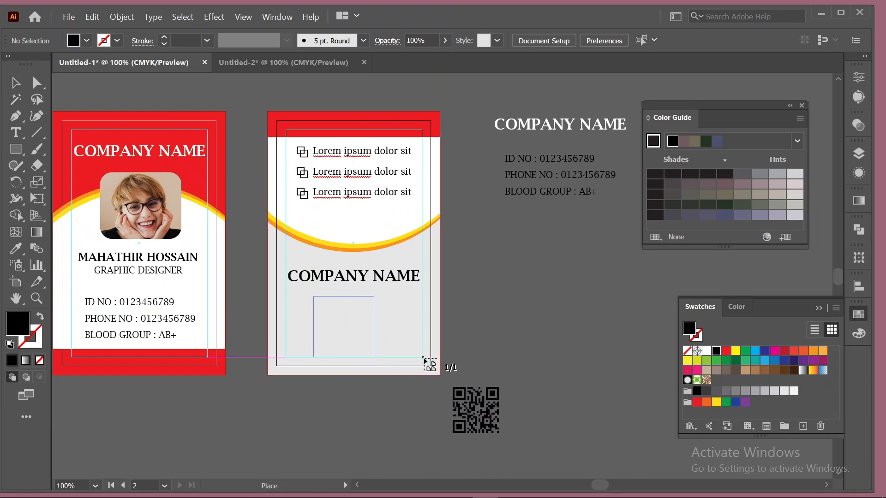
left_click_drag(425, 359, 425, 361)
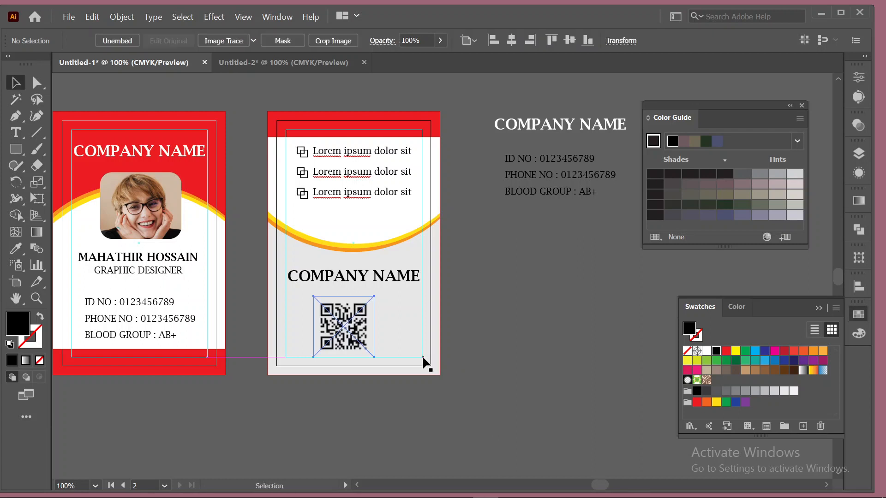
Nudge the QR code into position beneath COMPANY NAME.
left_click(551, 283)
left_click_drag(353, 318, 356, 315)
left_click(481, 298)
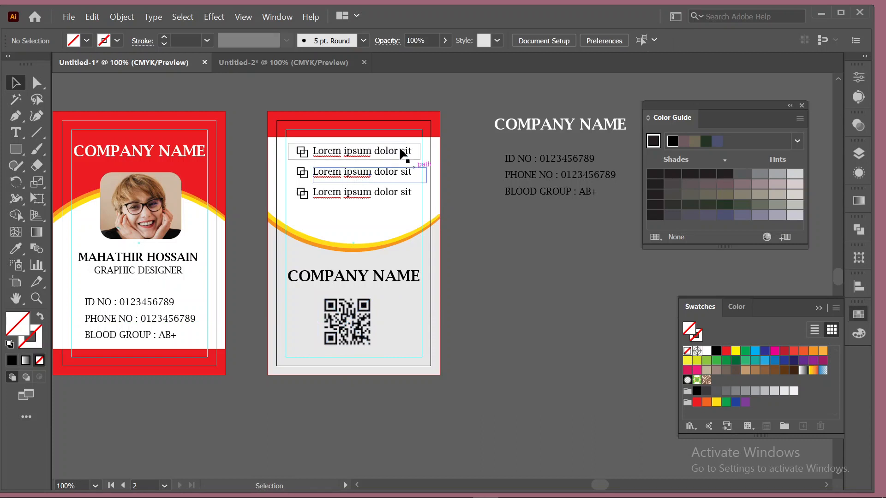
Move the red top band to the card's bottom and Alt-drag a copy back to the top.
left_click_drag(366, 119, 364, 364)
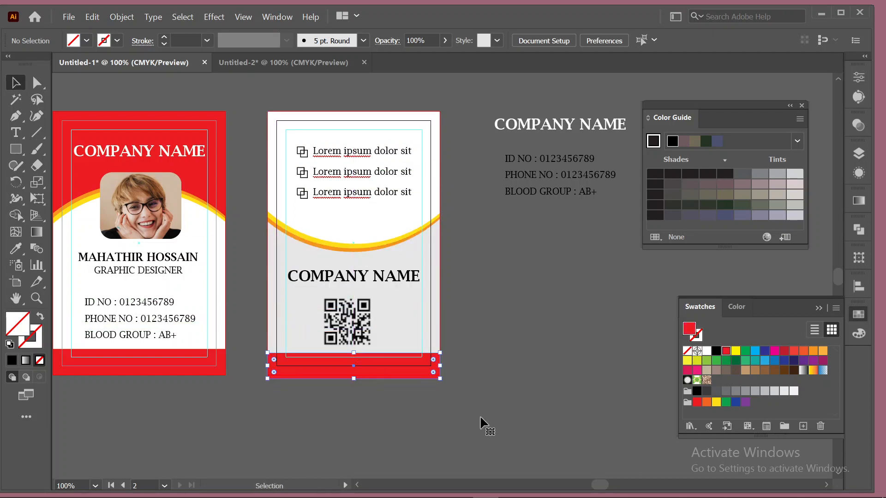
left_click(479, 416)
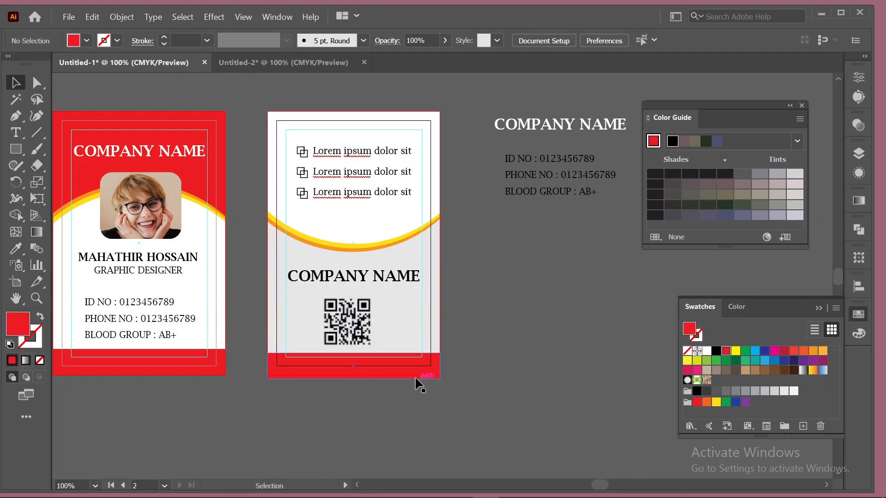
left_click(368, 360)
left_click_drag(368, 364, 369, 125)
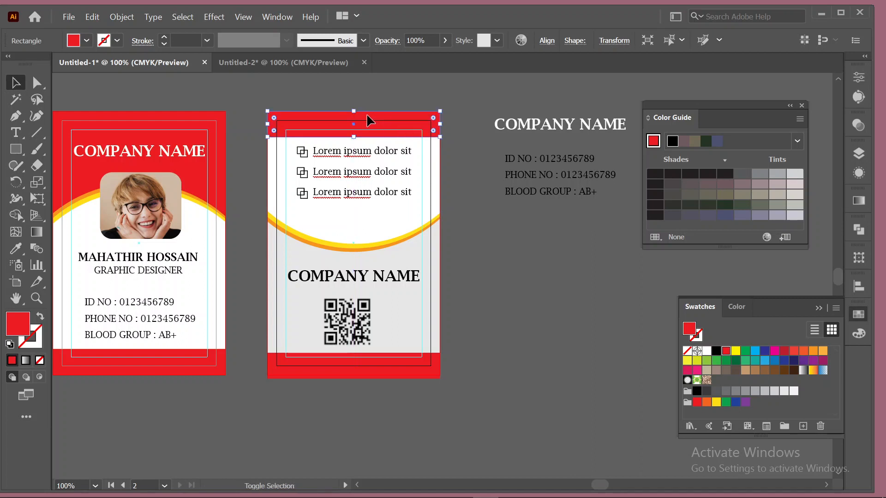
left_click(470, 144)
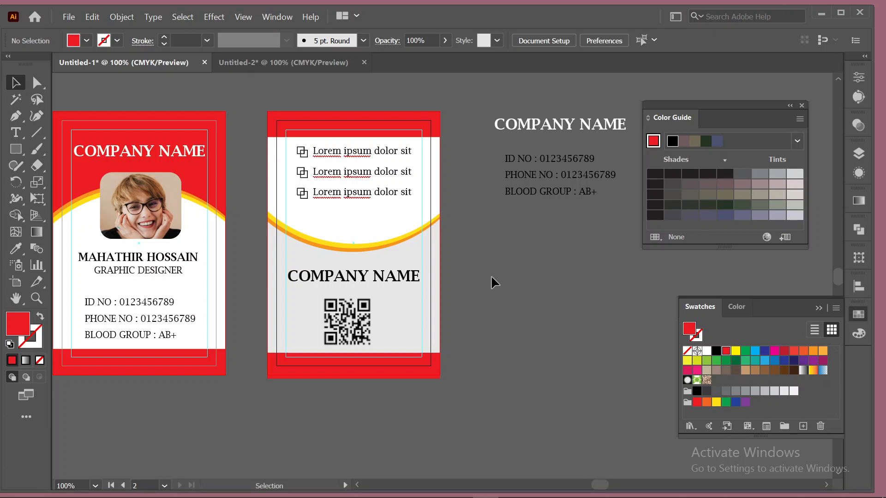
left_click_drag(492, 277, 543, 292)
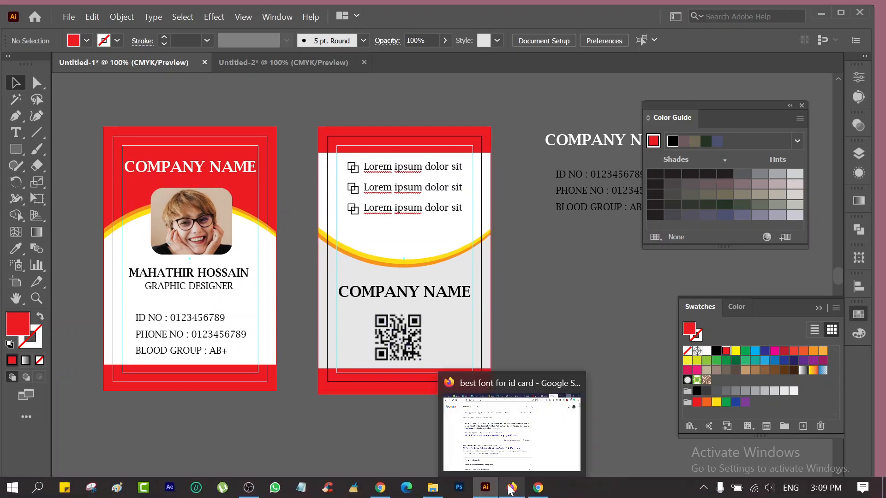
Bring up Firefox's 'id card' image results and close the 'best font for id card' tab.
left_click(510, 489)
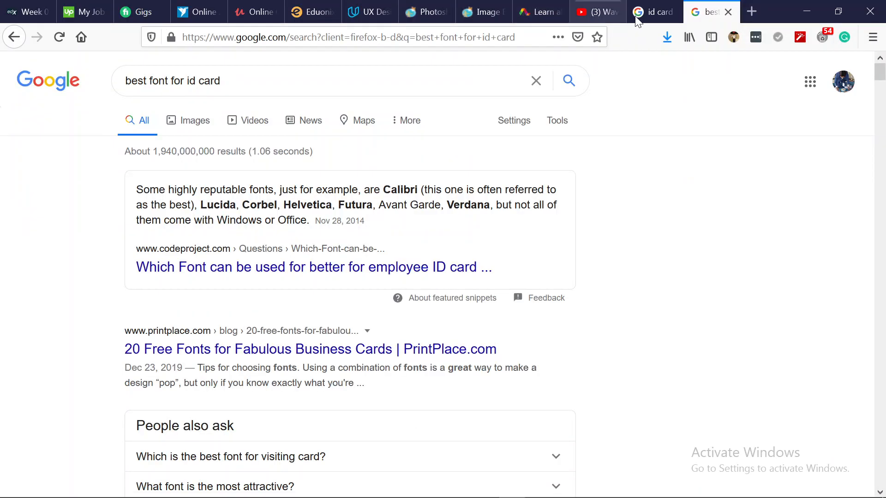
left_click(639, 14)
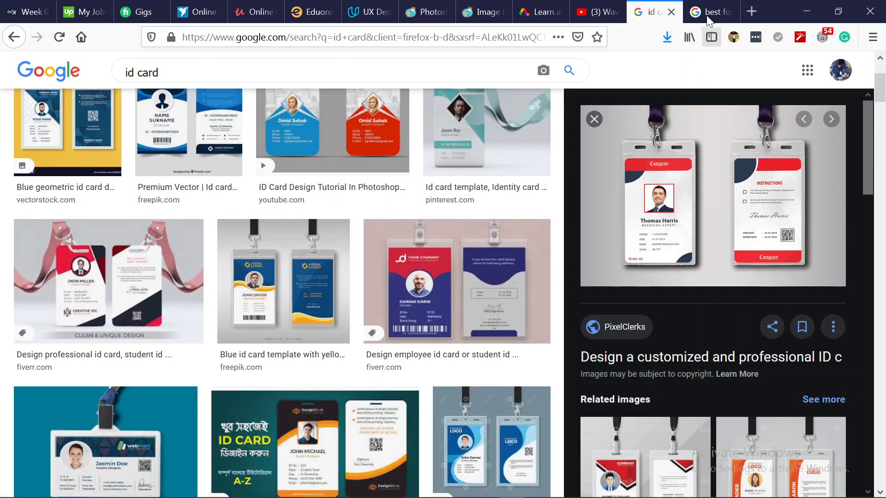
left_click(720, 14)
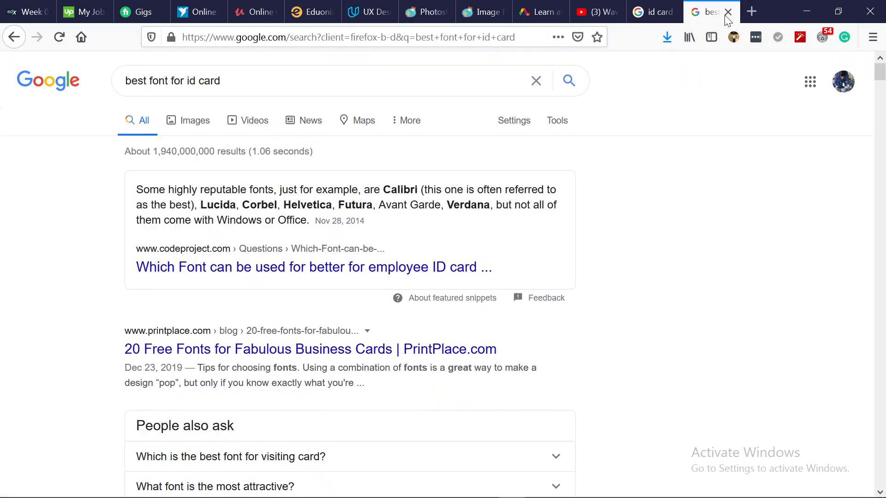
left_click(728, 12)
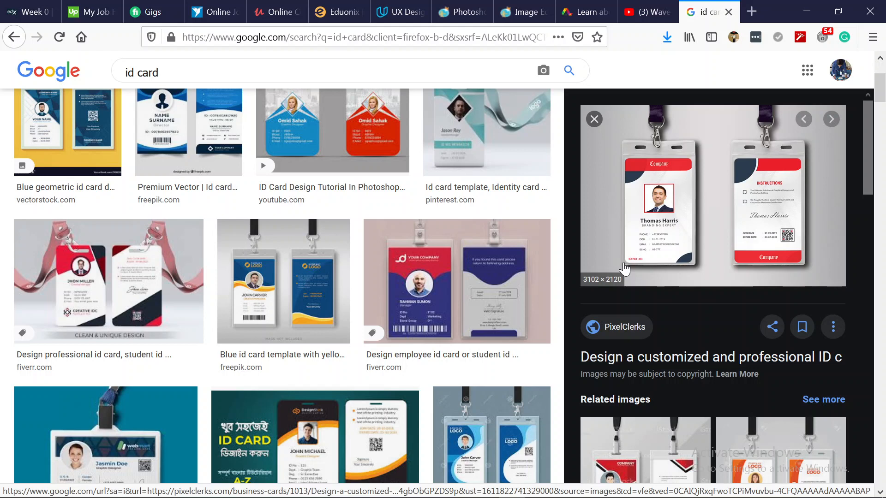
Browse the ID card image results for reference, then minimize Firefox.
scroll(393, 312, "up", 3)
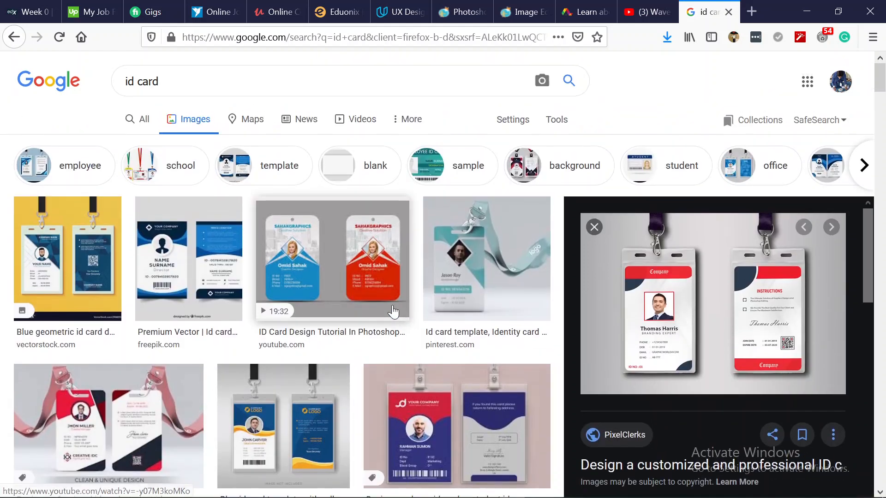
scroll(393, 313, "down", 1)
scroll(393, 312, "down", 3)
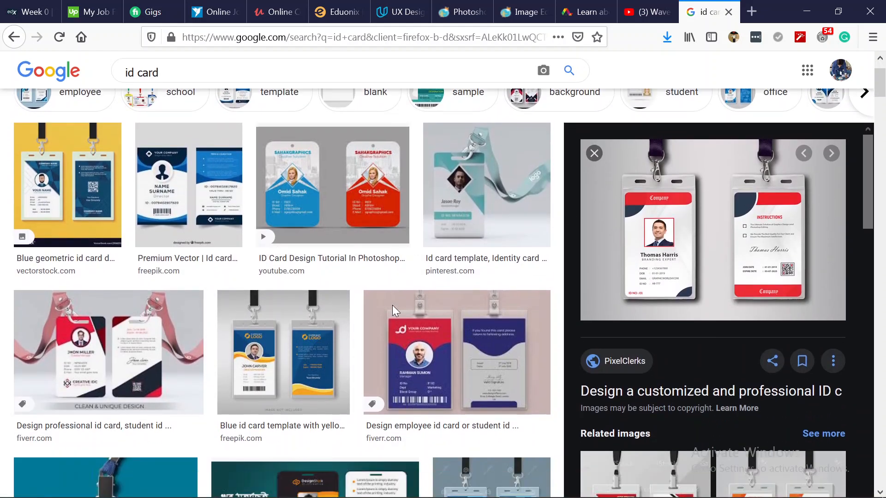
scroll(394, 312, "down", 8)
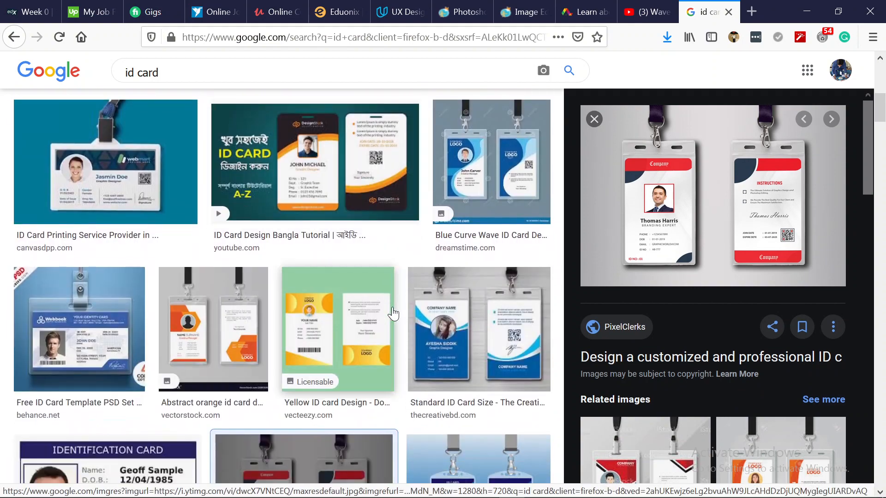
scroll(393, 313, "down", 13)
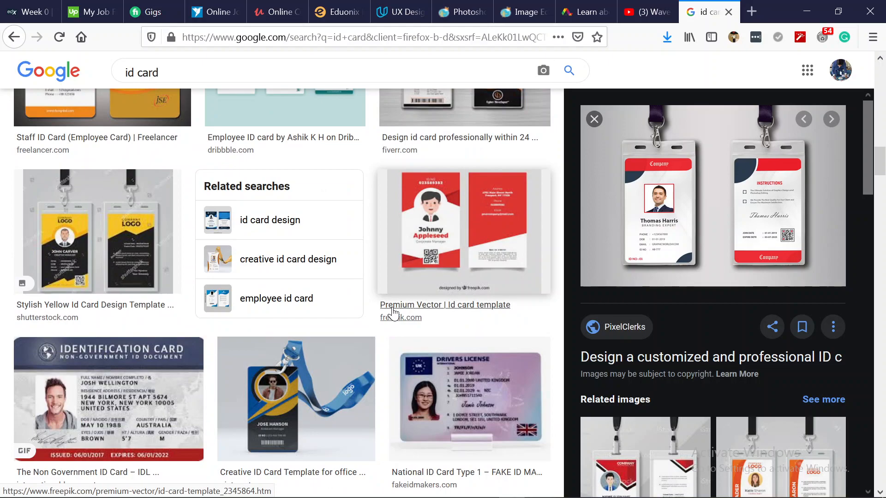
scroll(393, 313, "down", 3)
scroll(393, 314, "down", 16)
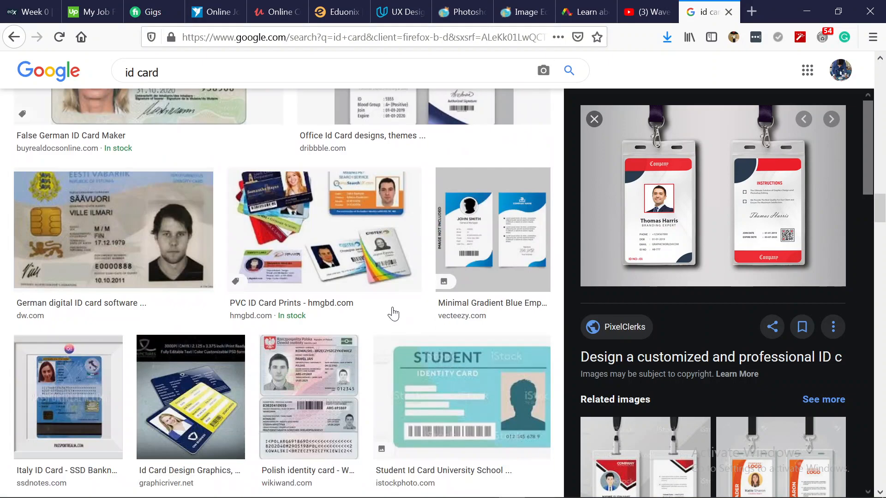
scroll(351, 397, "up", 20)
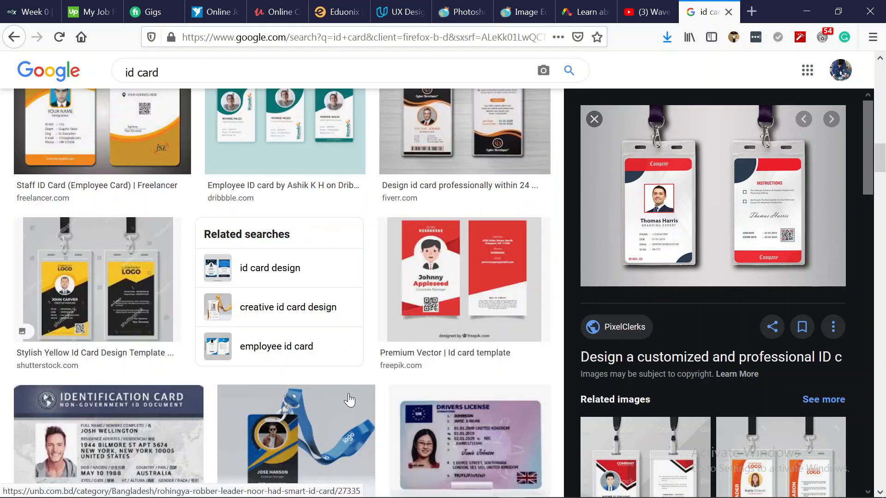
scroll(349, 400, "up", 15)
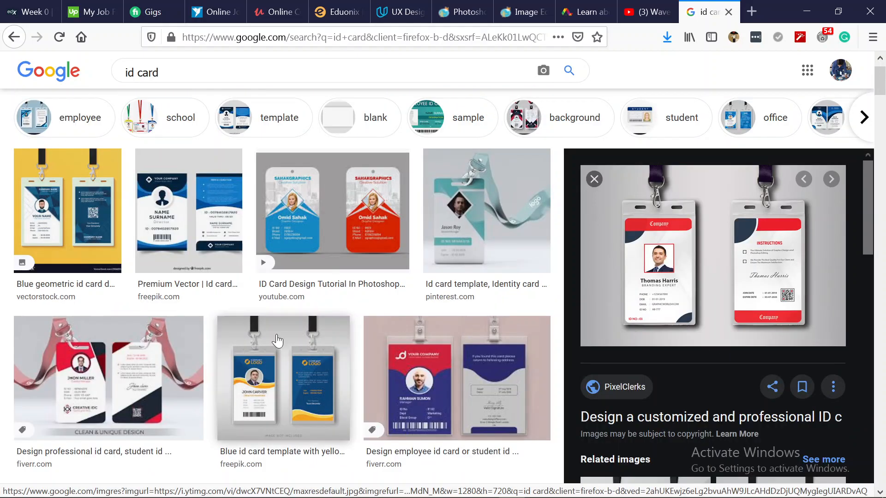
left_click(806, 11)
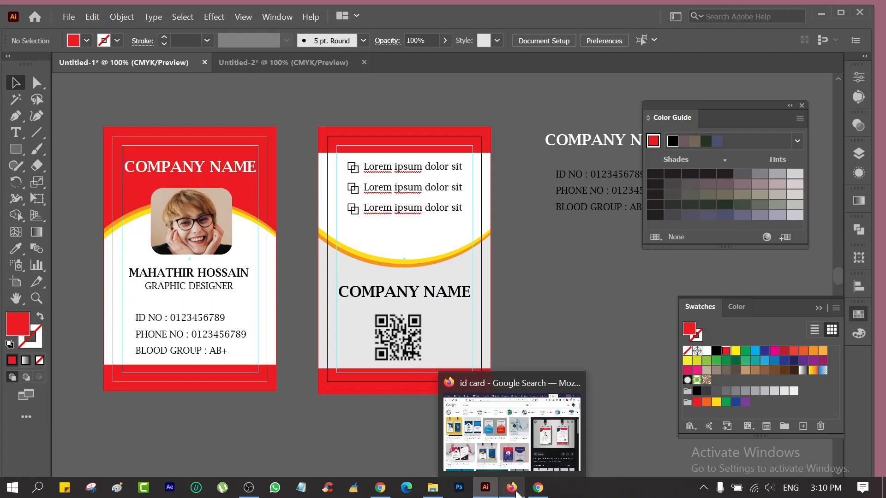
Open the previewed PixelClerks ID card page in a new tab, view it, then minimize Firefox.
left_click(516, 493)
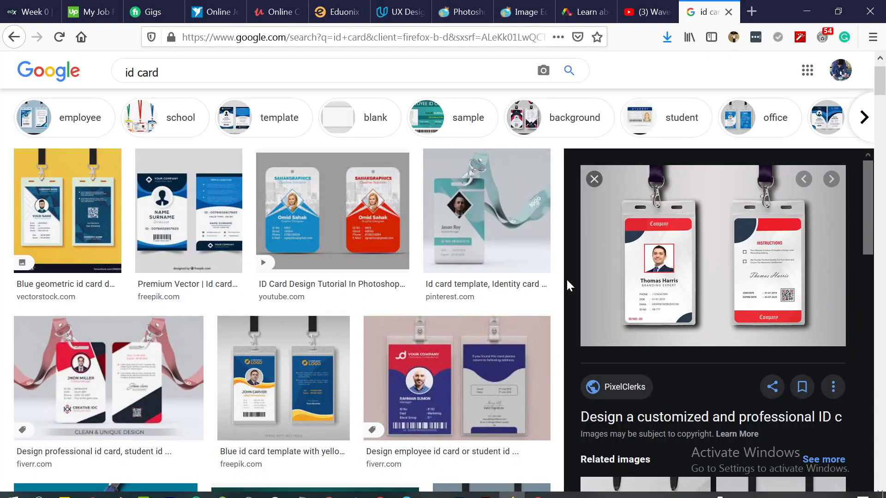
right_click(732, 258)
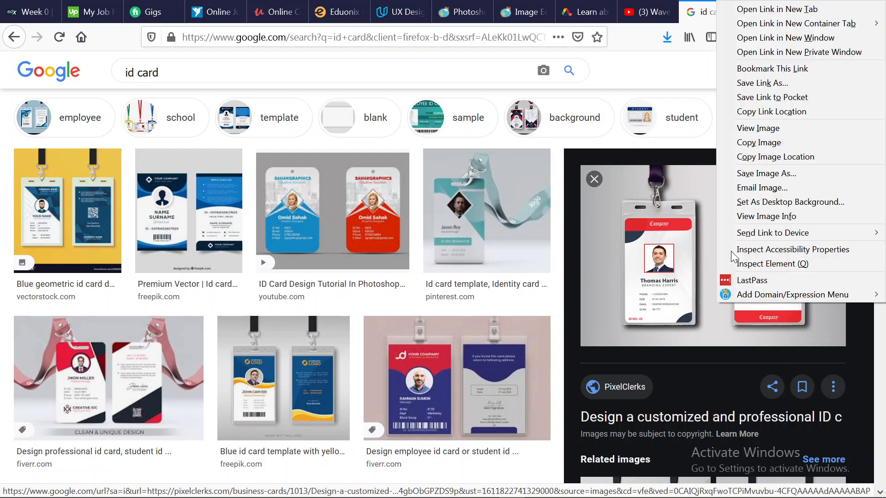
left_click(756, 11)
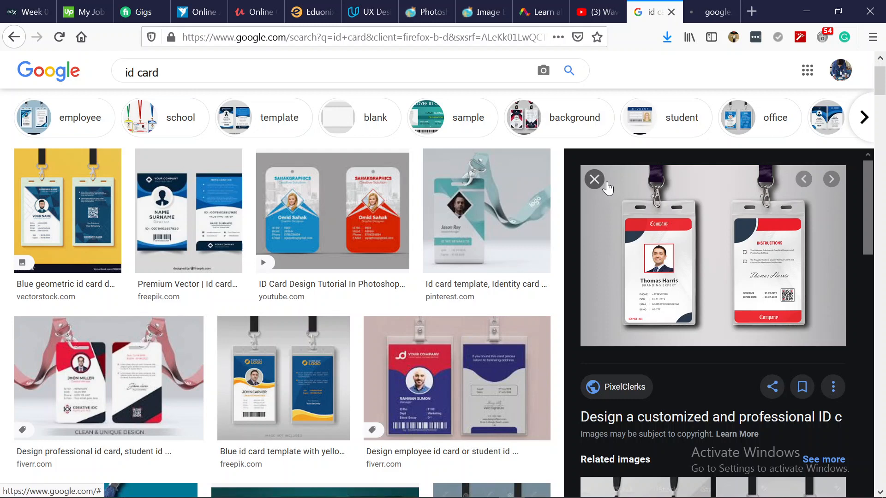
key("ctrl+Tab")
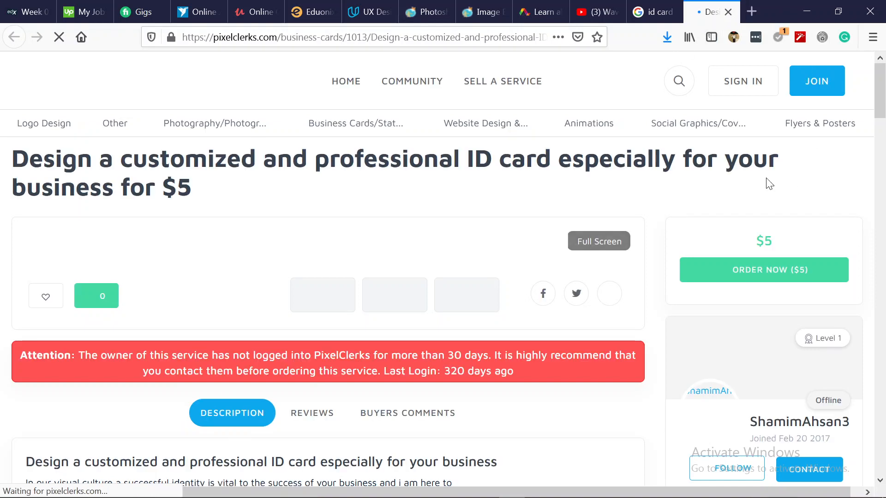
left_click(806, 11)
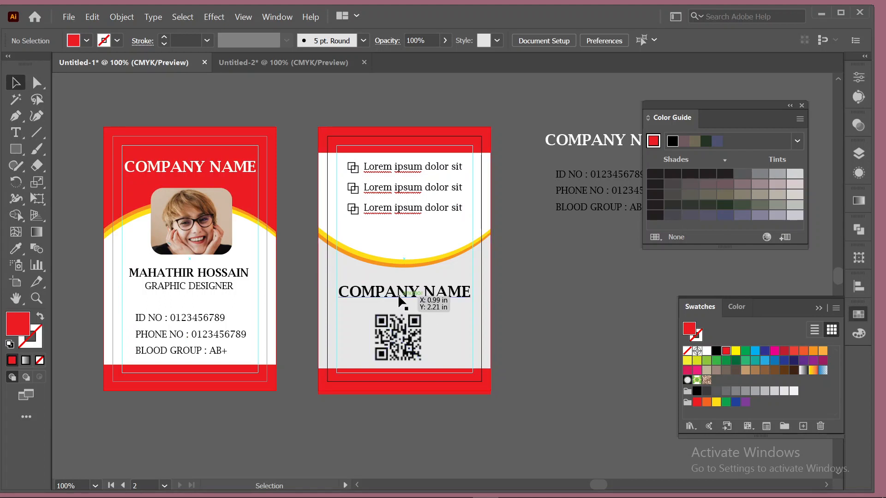
Delete the back card's COMPANY NAME and type 'Joning date: 01/12/20' beside the cards.
left_click_drag(399, 292, 405, 234)
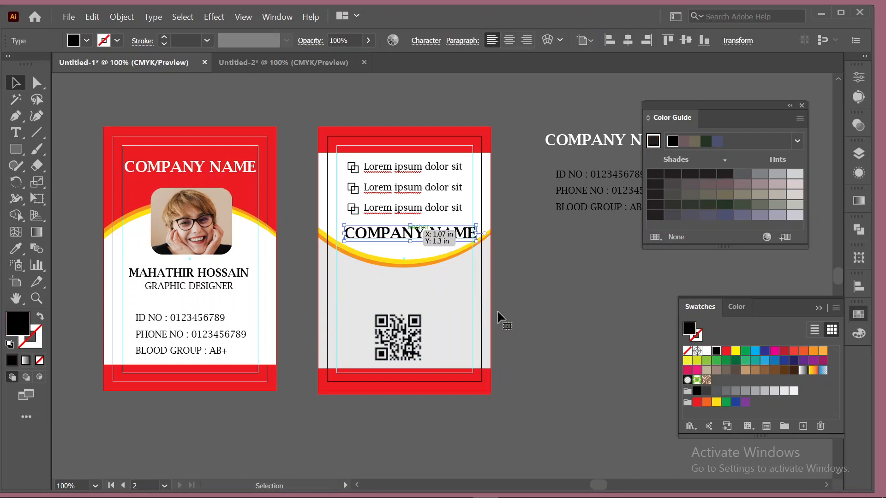
key("Delete")
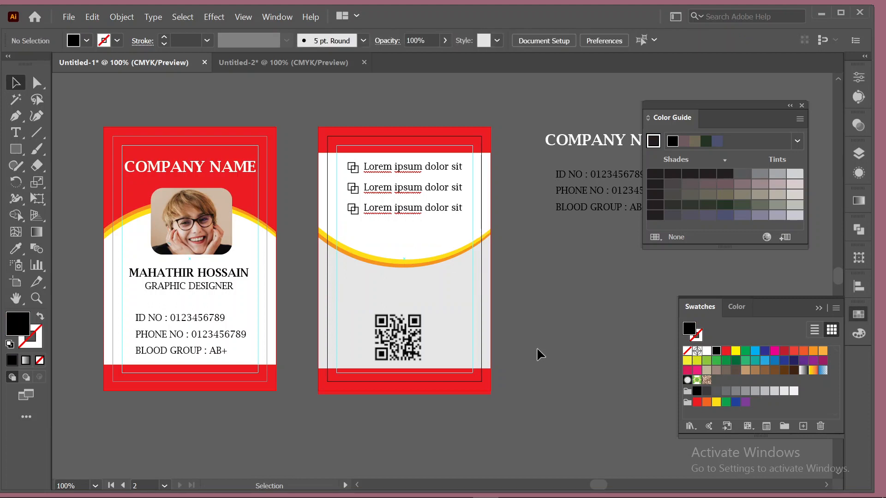
left_click(15, 132)
left_click(544, 277)
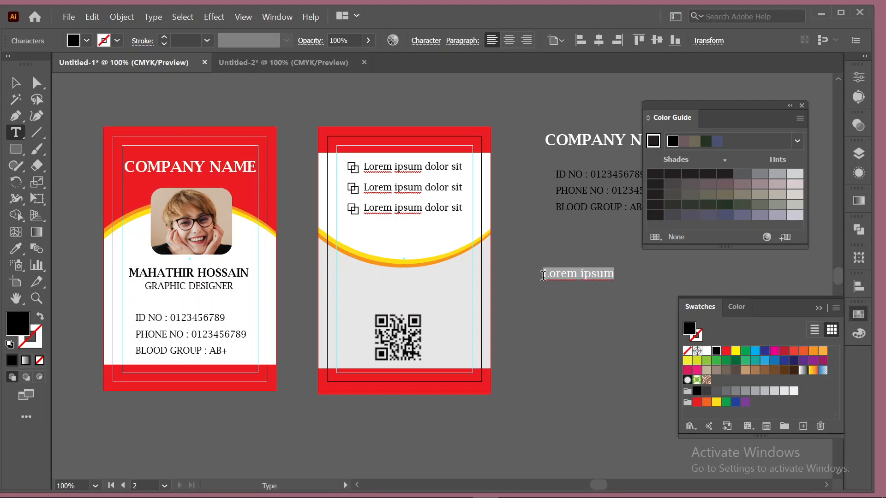
type("Joning")
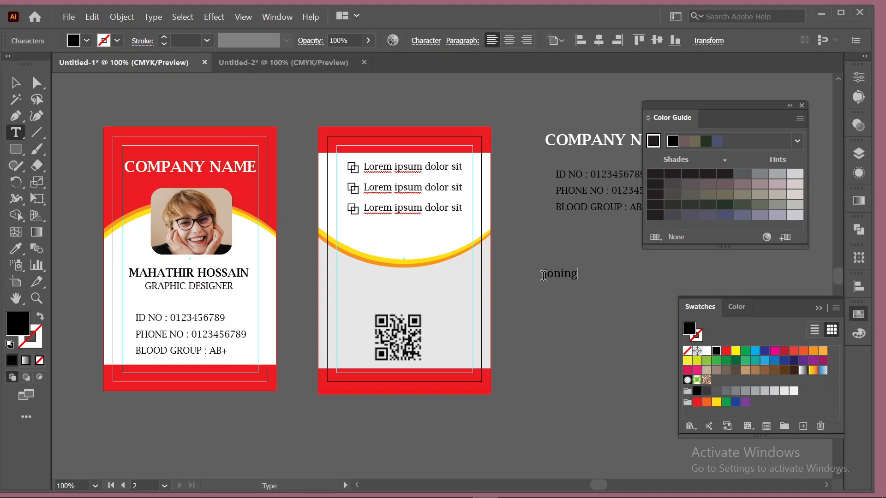
type(" date: 01/12")
type("/20")
key("Home")
key("Delete")
type("J")
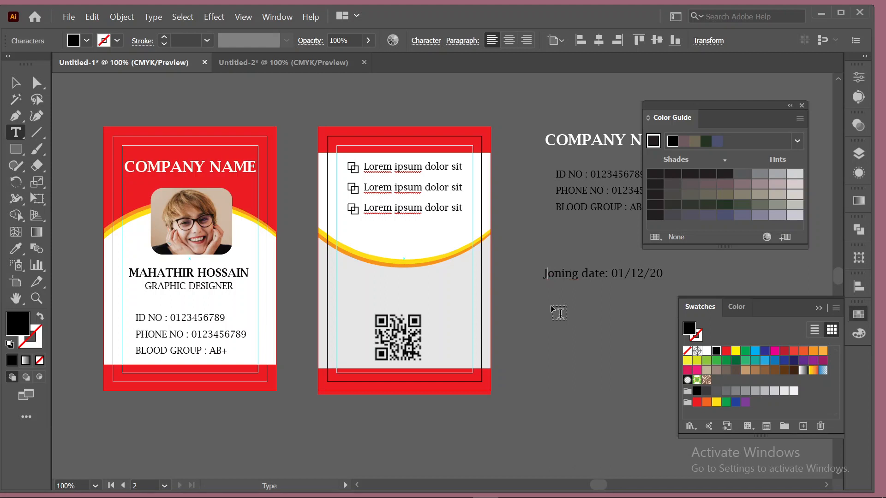
Duplicate the date line below itself and retype the copy as 'Expire date: 01/12/20'.
left_click(14, 86)
left_click_drag(589, 280, 589, 296)
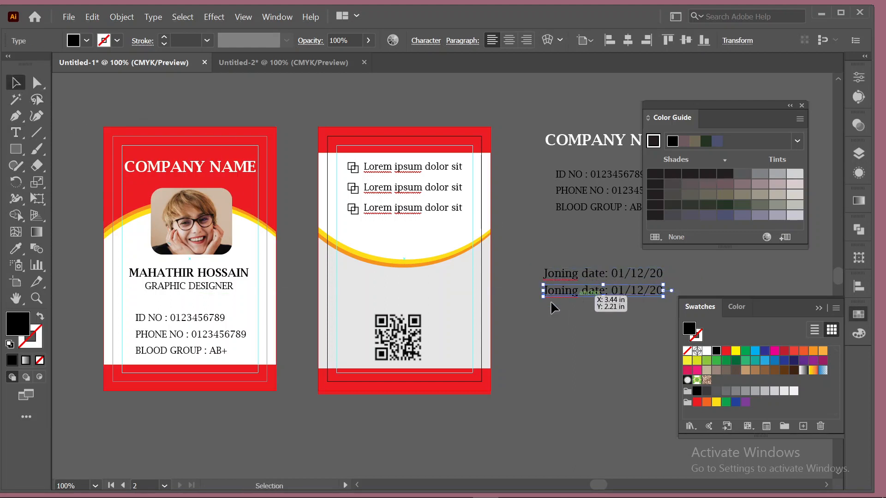
left_click(20, 137)
left_click_drag(581, 291, 526, 291)
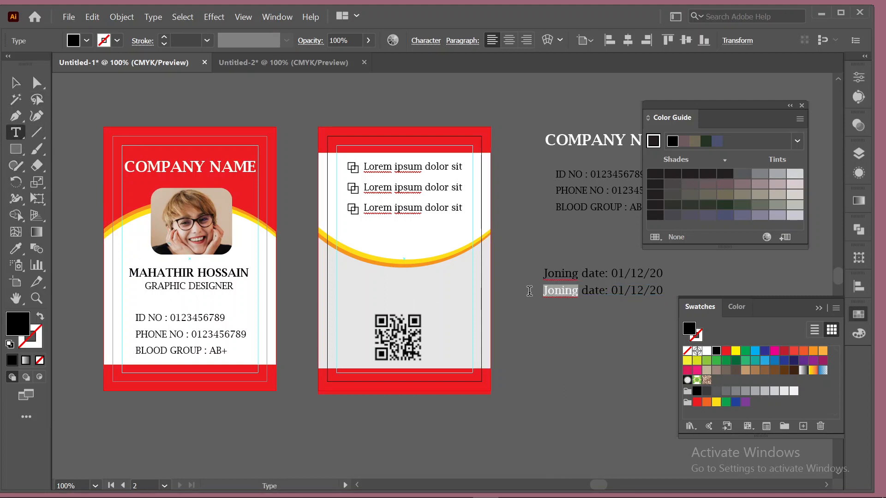
type("Ex")
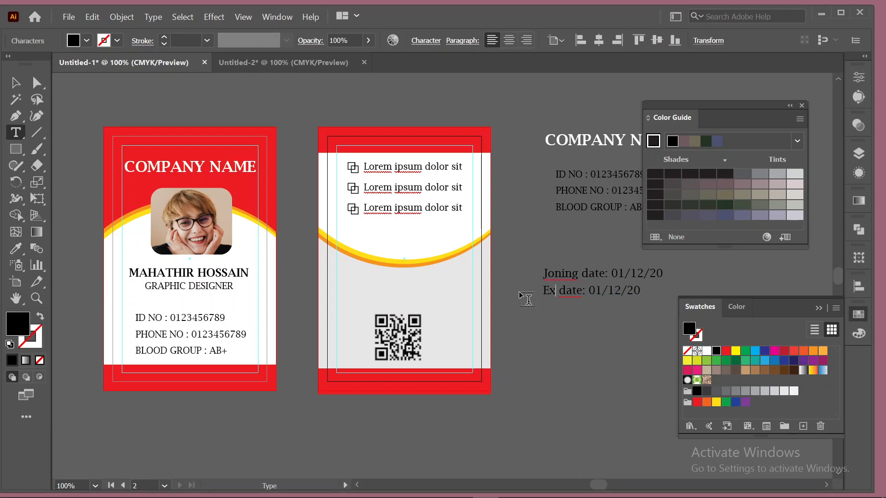
type("pire")
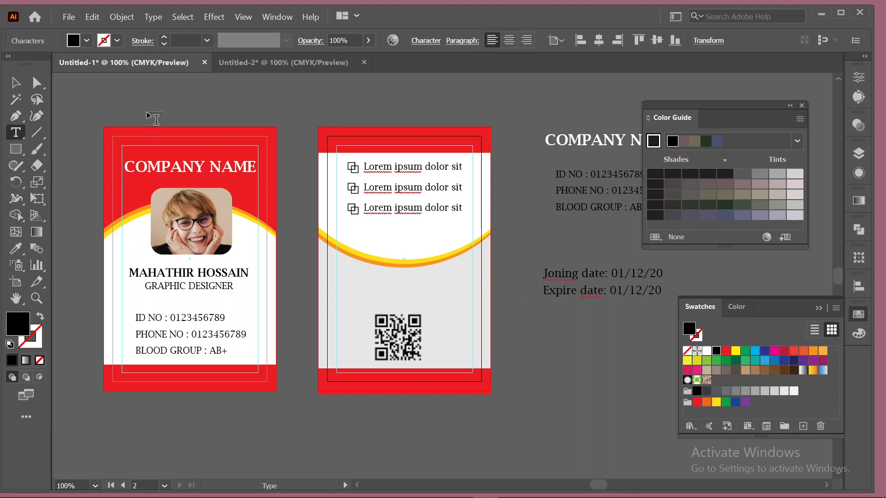
left_click(15, 83)
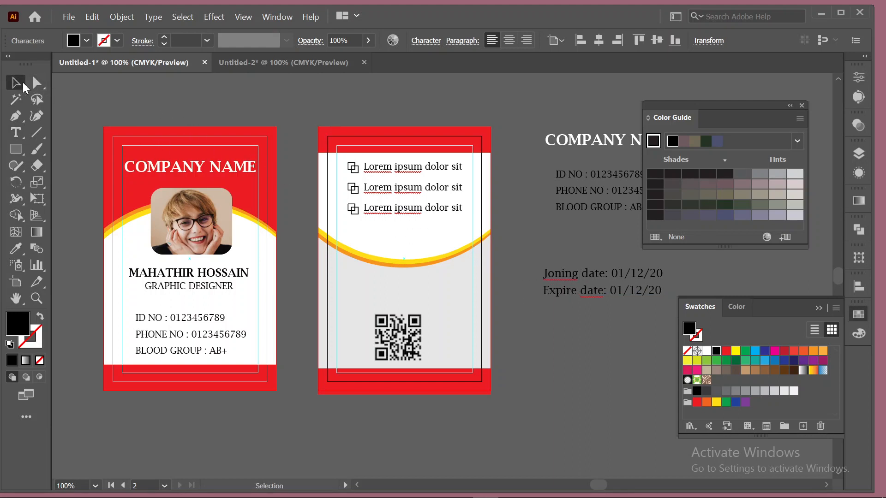
left_click(633, 311)
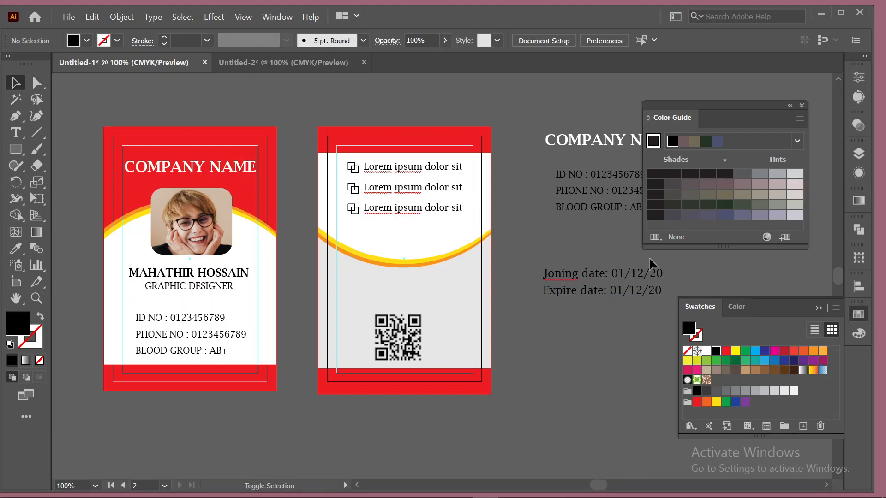
Move both date lines onto the back card's grey area, aligned and nudged just above the QR code.
left_click(596, 275)
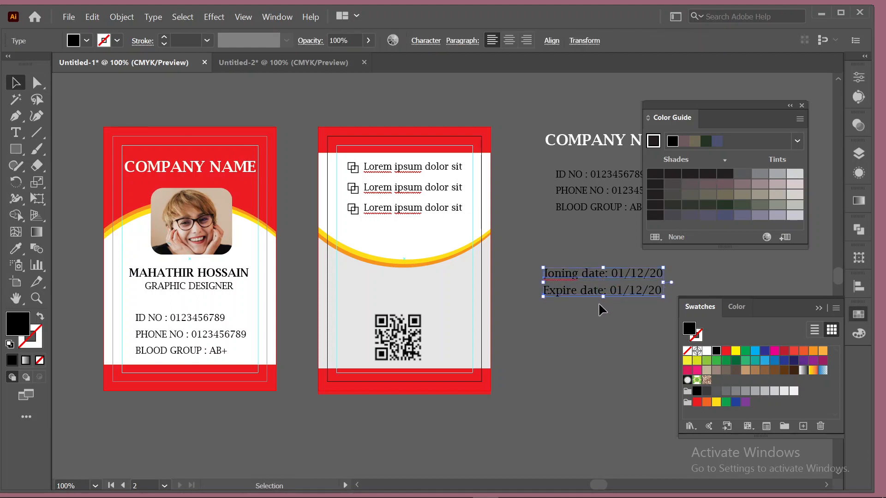
left_click_drag(578, 273, 377, 273)
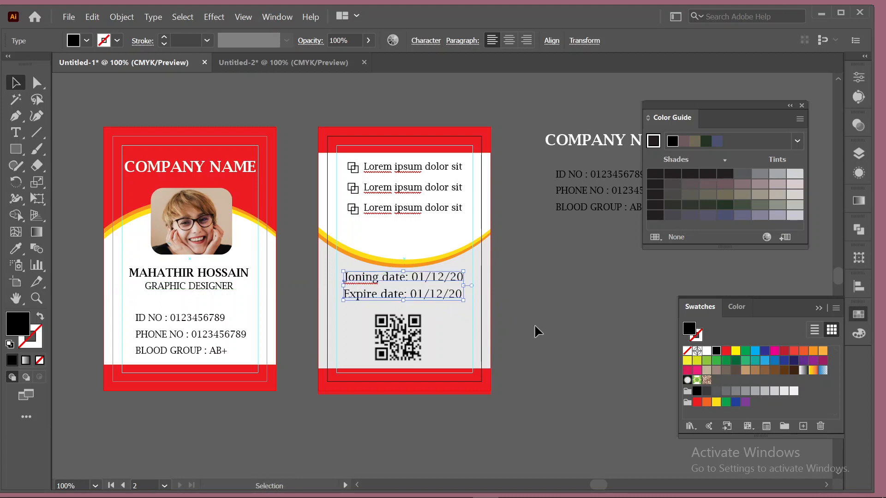
left_click(534, 324)
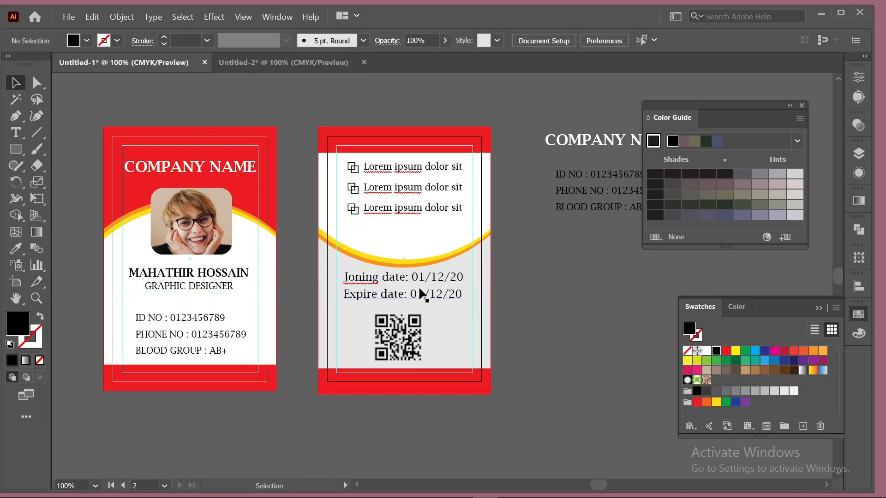
left_click(398, 278)
left_click(401, 296, "shift")
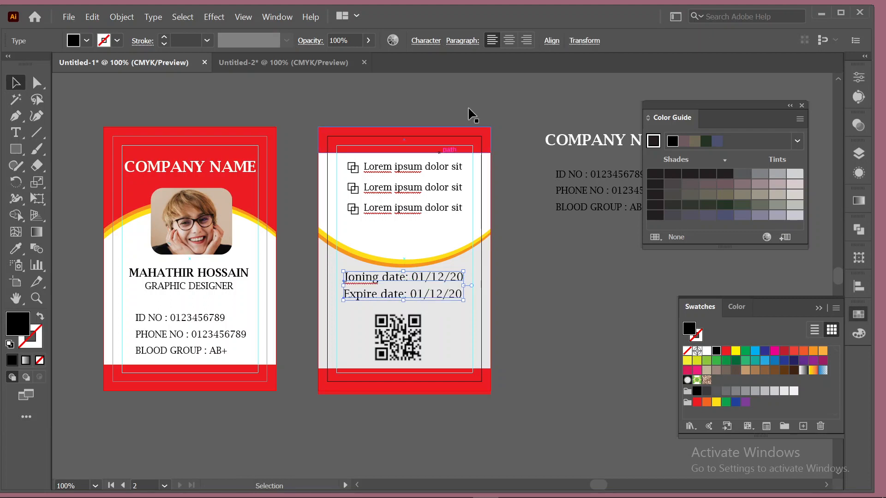
left_click(551, 41)
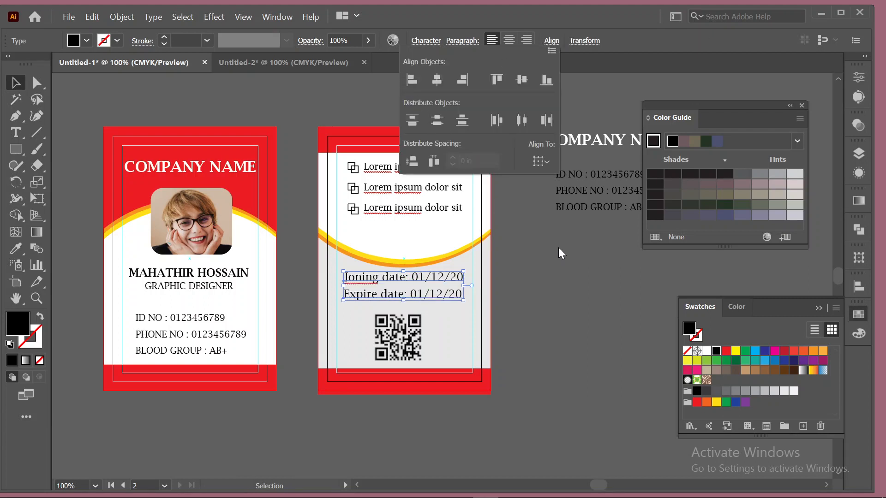
key("Down")
key("Down")
key("Down")
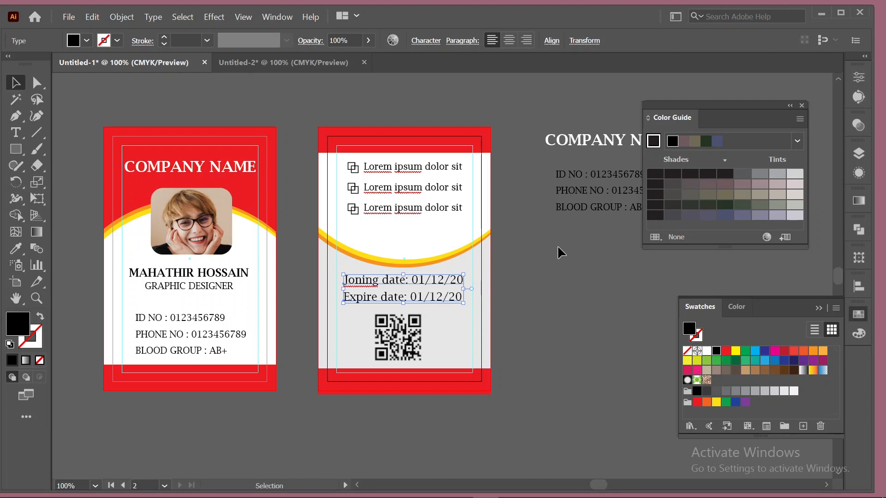
left_click(558, 248)
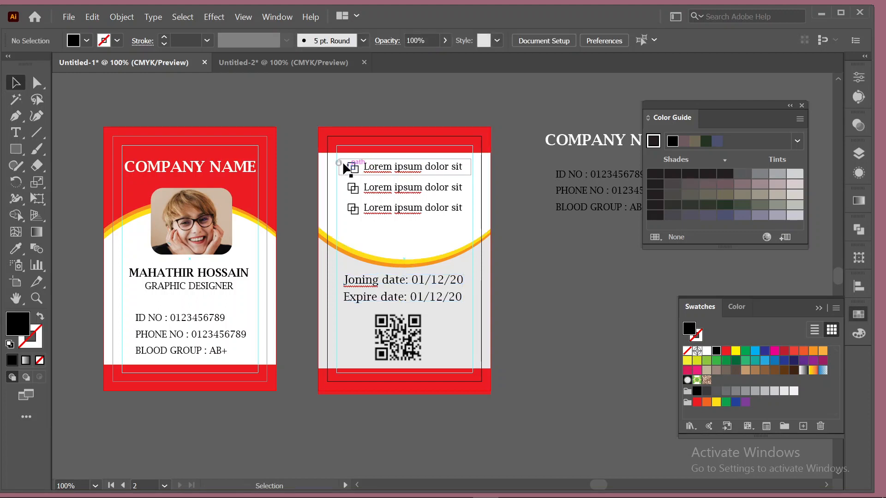
Nudge the three bullet lines down and slightly left together.
left_click(368, 190)
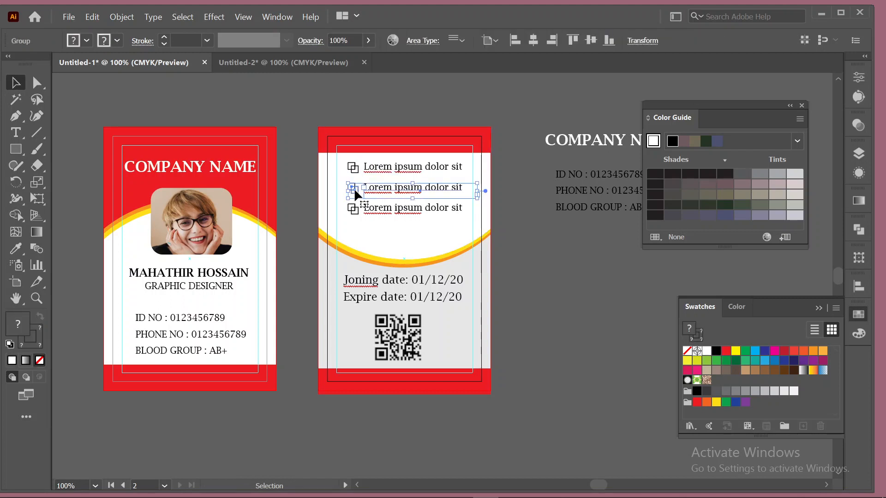
left_click(372, 170, "shift")
left_click(382, 210, "shift")
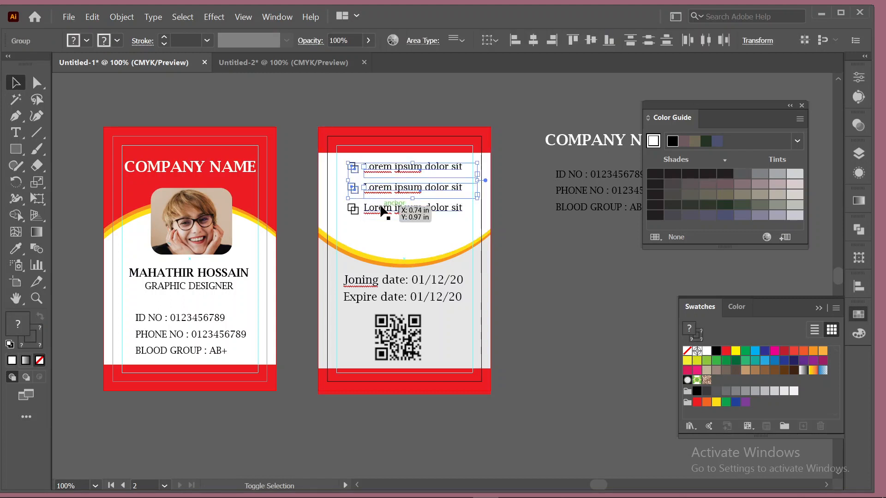
key("shift+Down")
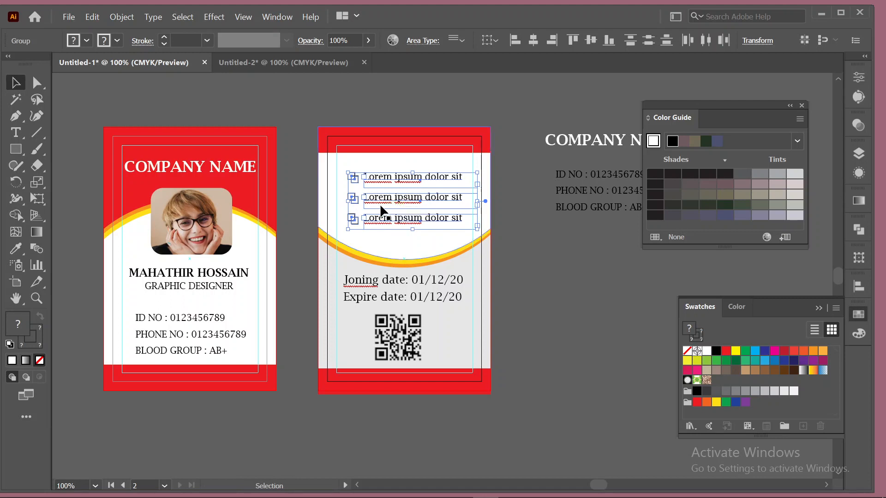
key("Left")
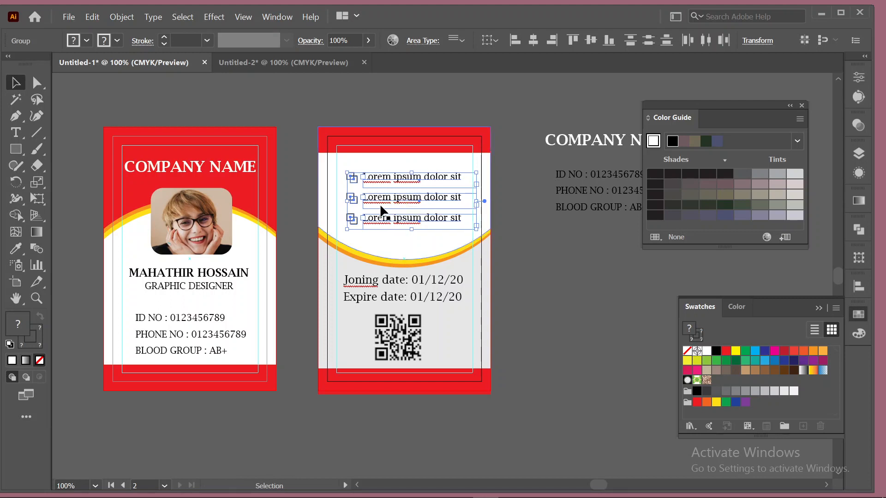
left_click(529, 264)
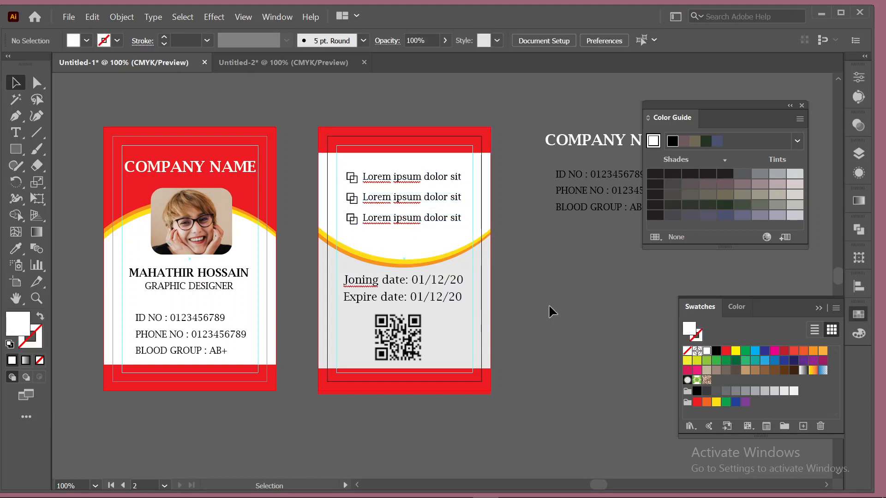
Insert the missing 'i' so the date line reads 'Joining date: 01/12/20'.
left_click(16, 132)
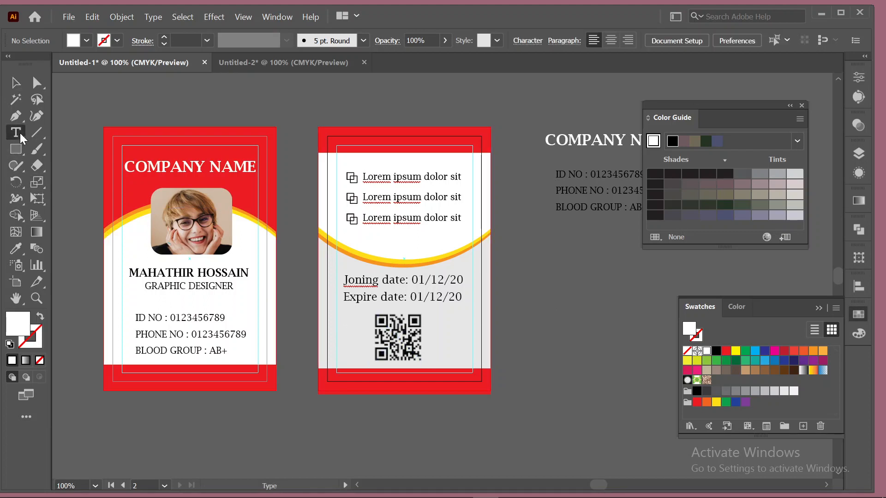
left_click(355, 279)
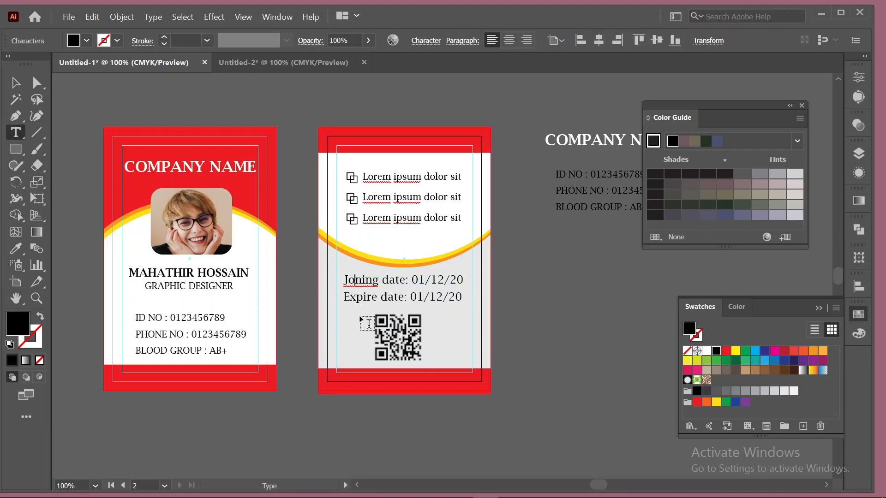
type("i")
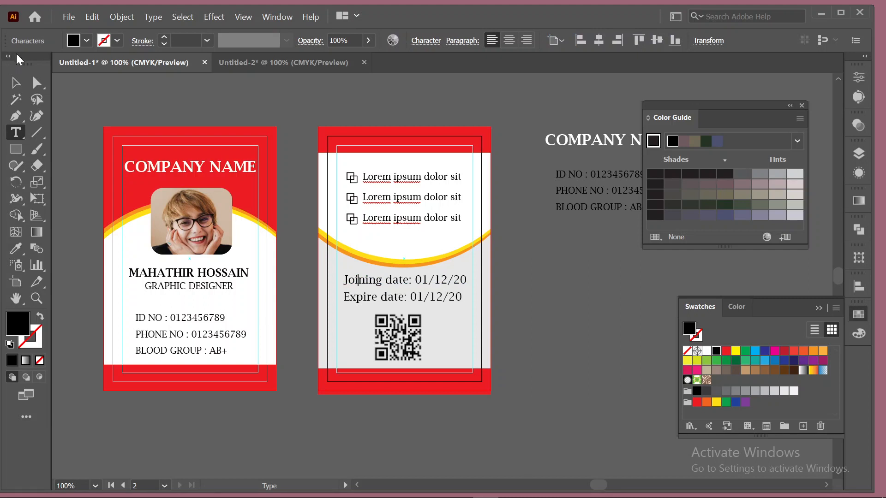
left_click(16, 83)
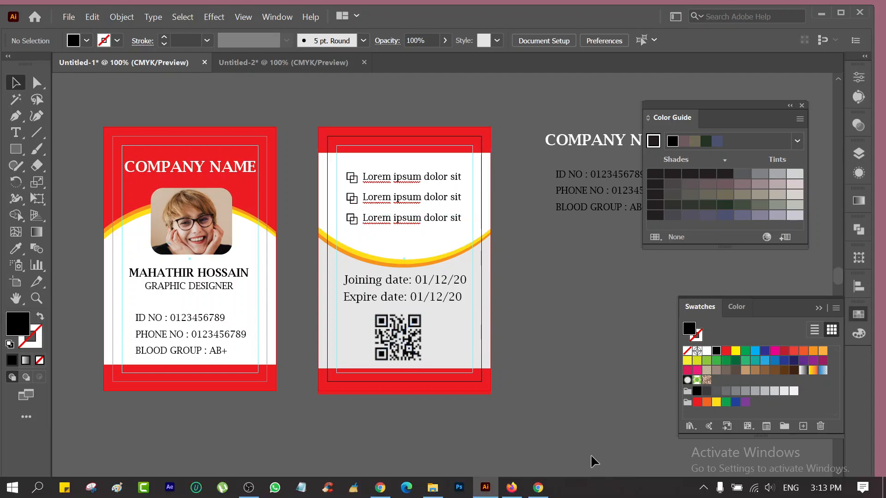
Review the PixelClerks ID card page, close its tab with Ctrl+W, and minimize Firefox.
left_click(511, 488)
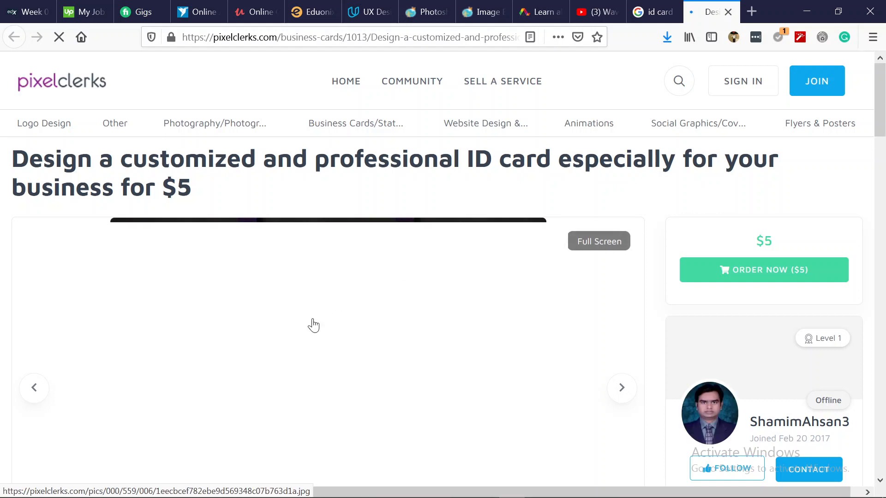
scroll(313, 323, "down", 5)
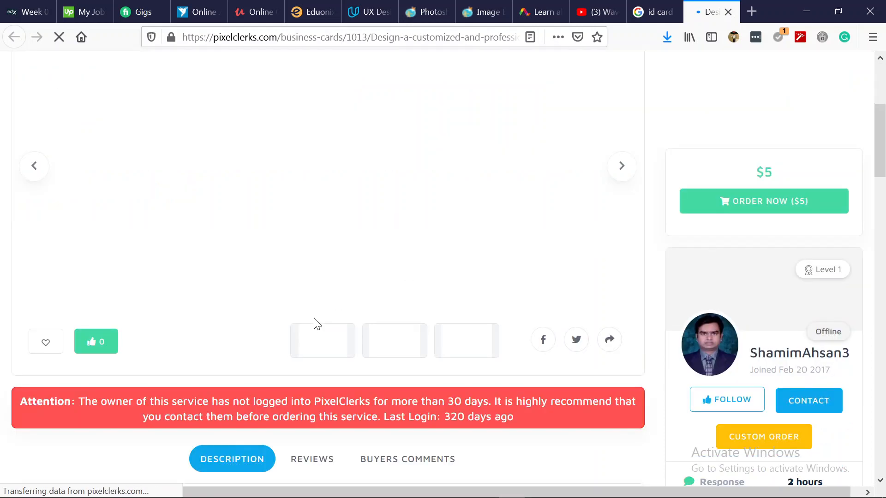
scroll(317, 323, "up", 3)
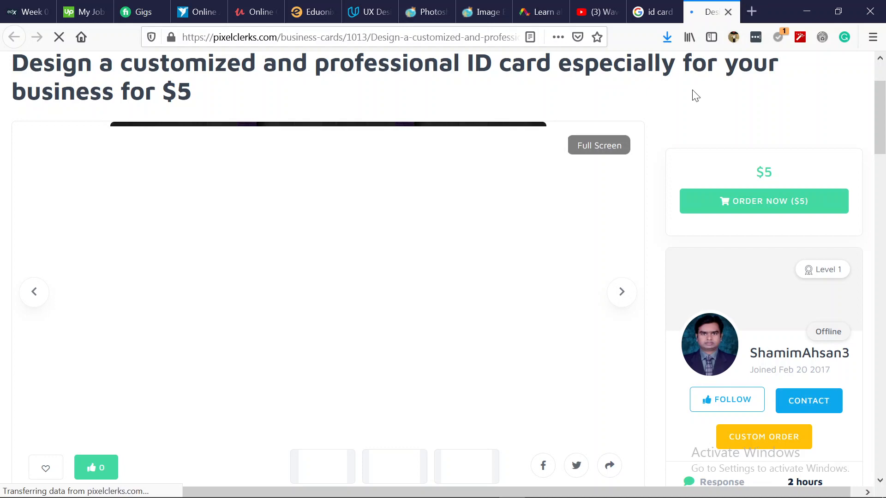
key("ctrl+w")
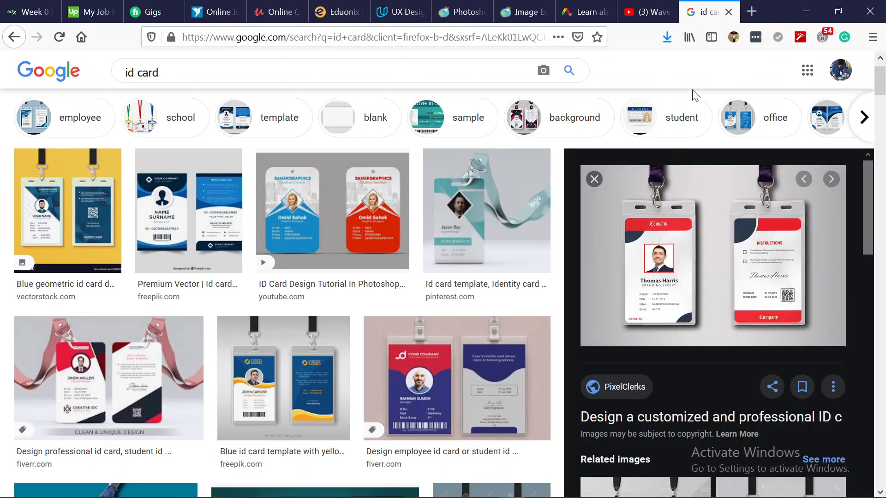
left_click(807, 11)
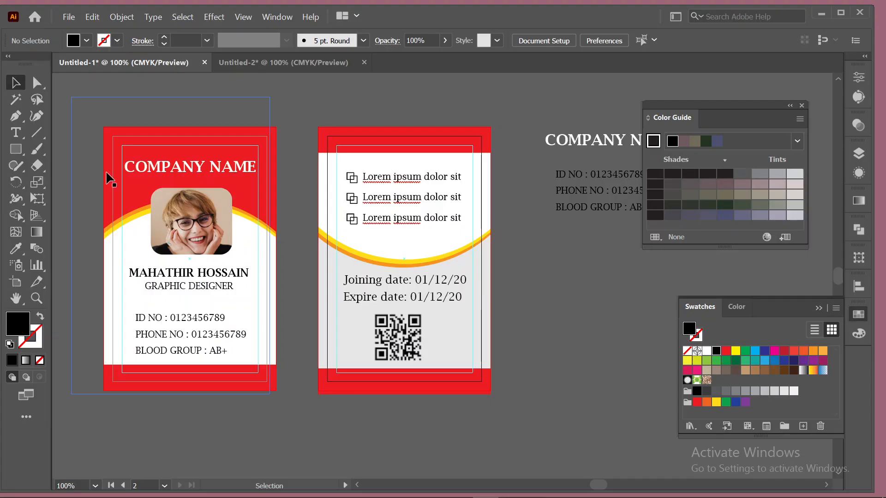
Ungroup the first bullet and replace its Lorem ipsum text with 'use only official purpose'.
left_click(376, 182)
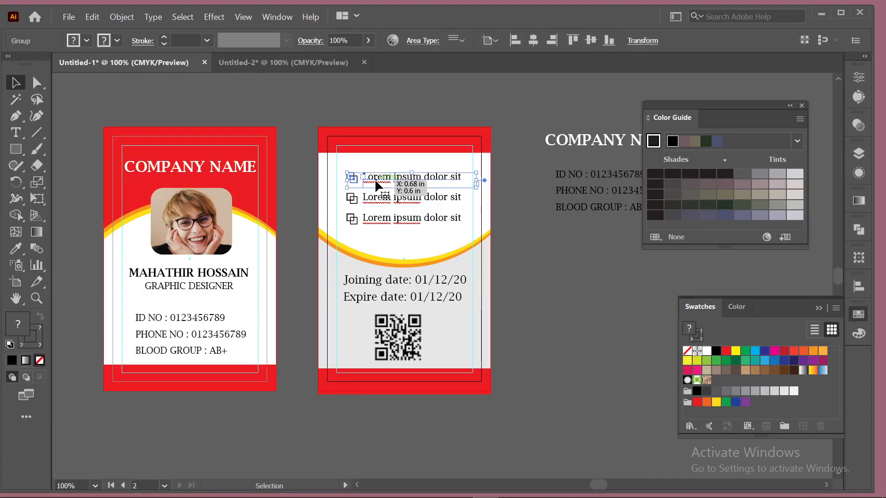
right_click(378, 182)
left_click(434, 290)
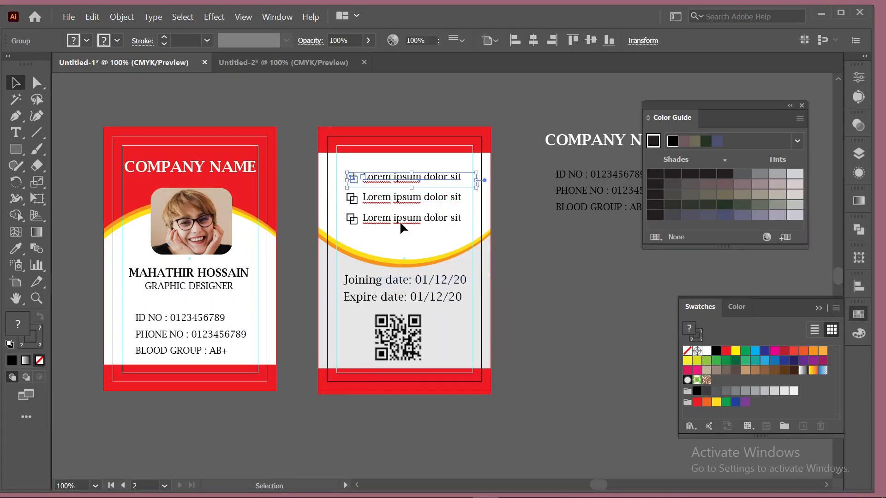
left_click(297, 192)
left_click(16, 132)
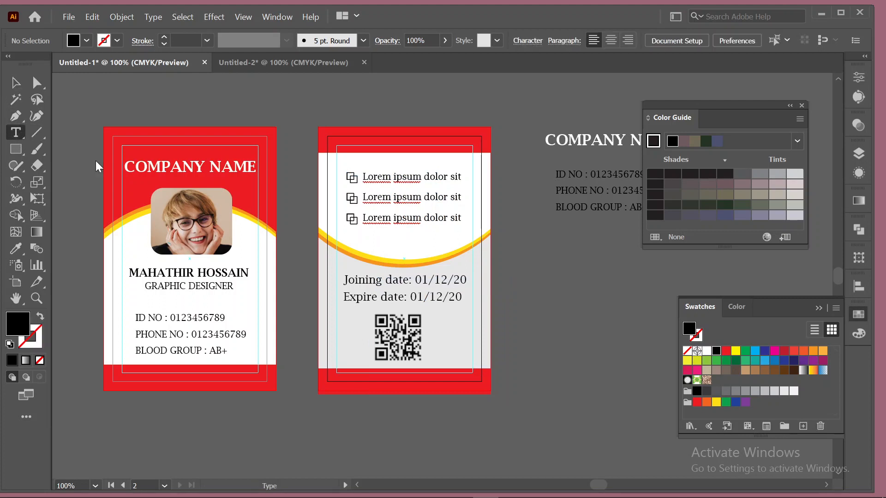
left_click(407, 178)
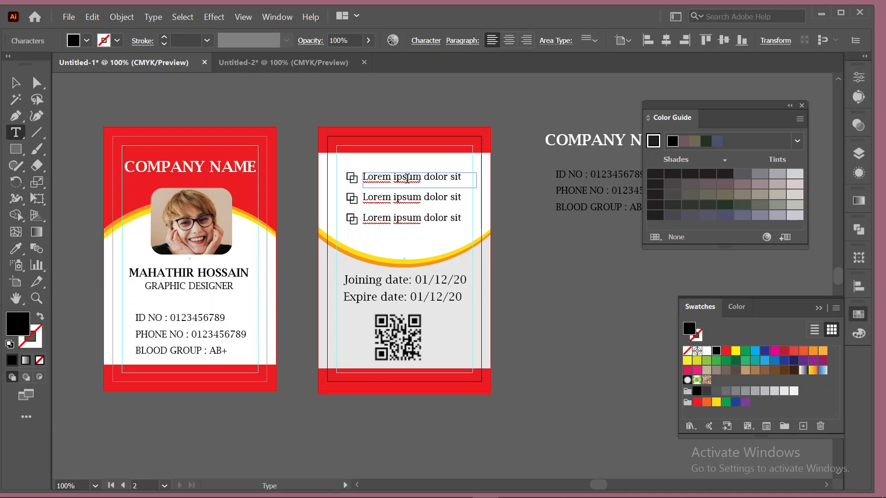
triple_click(407, 178)
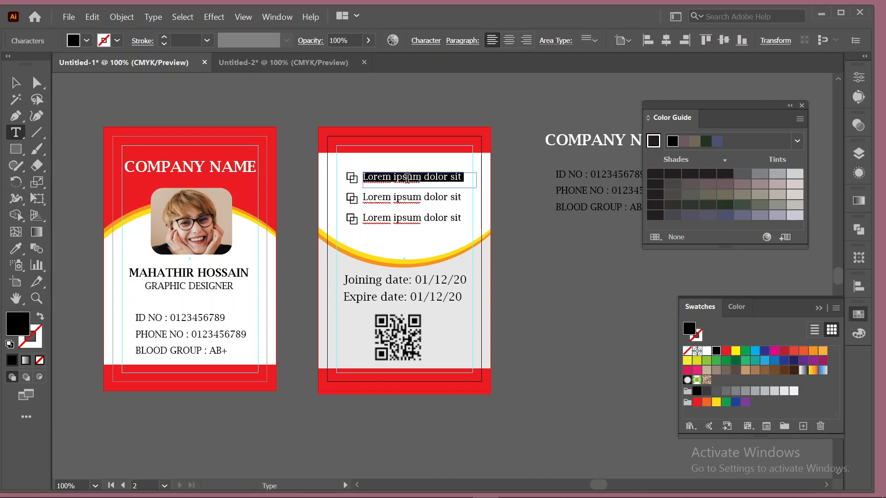
type("use only")
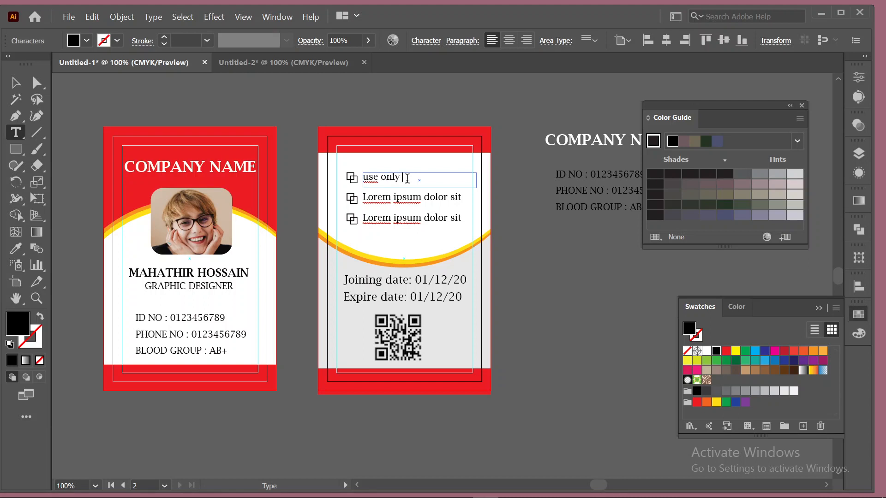
type(" acci")
key("BackSpace")
key("BackSpace")
key("BackSpace")
type("fficial p")
type("urp")
type("ose")
Retype the second and third bullets as 'must carry with on shoulder' and 'no entry without this card'.
left_click(399, 198)
key("ctrl+a")
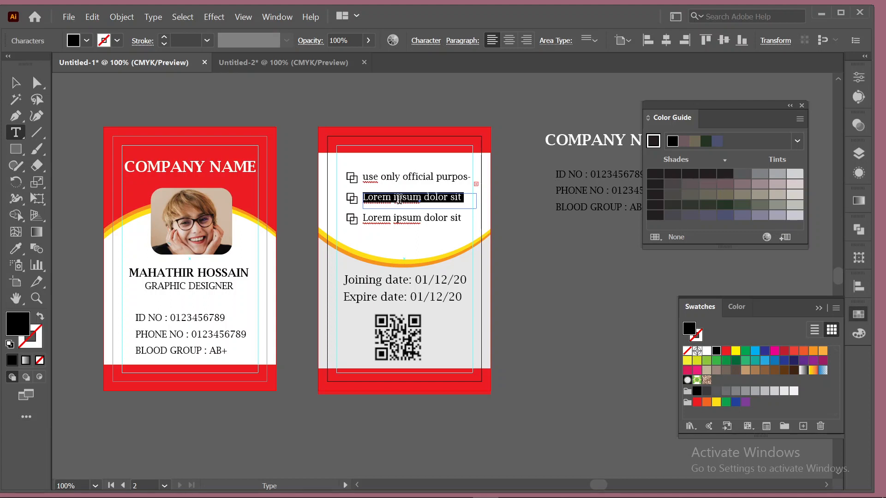
type("must carry")
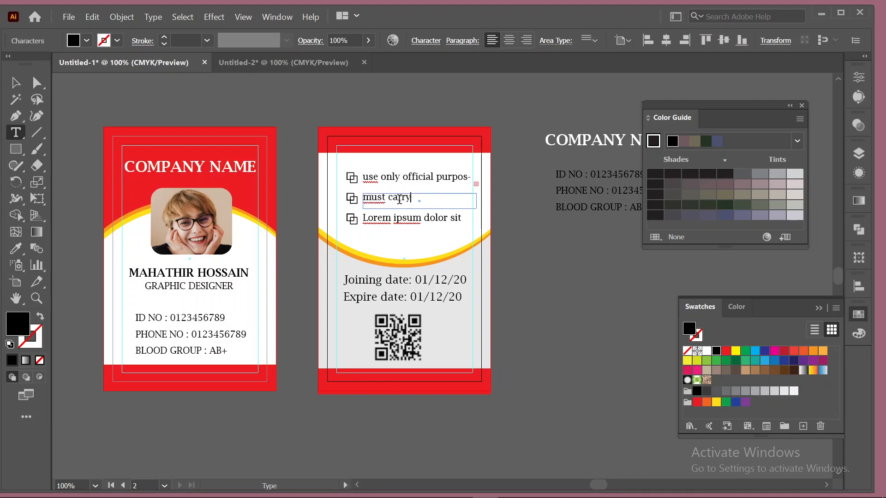
type(" with on shoul")
key("BackSpace")
key("BackSpace")
key("BackSpace")
key("BackSpace")
key("BackSpace")
left_click(387, 217)
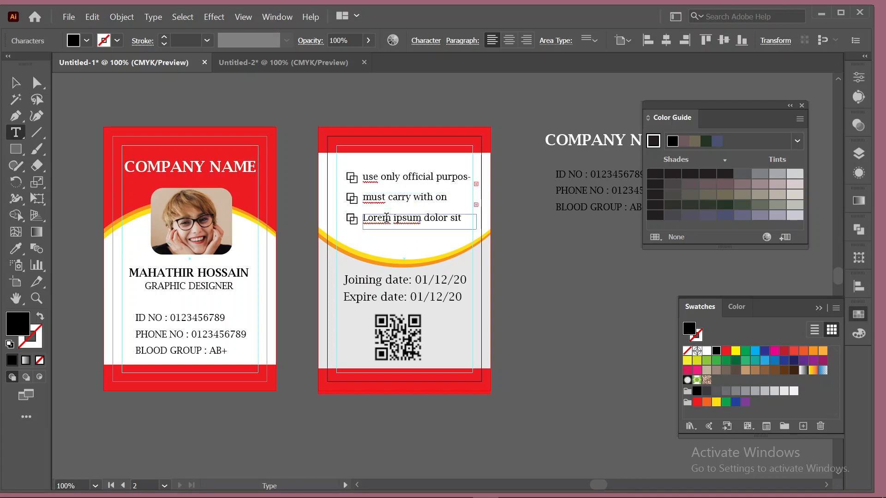
triple_click(386, 218)
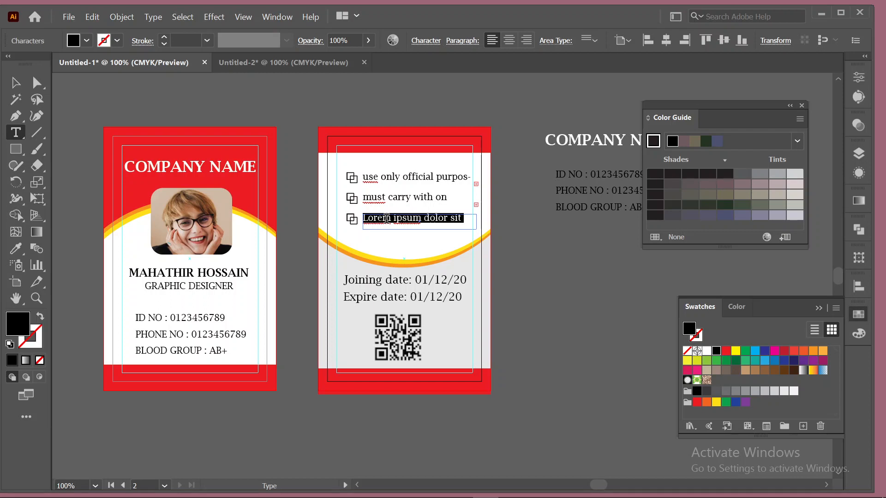
type("no")
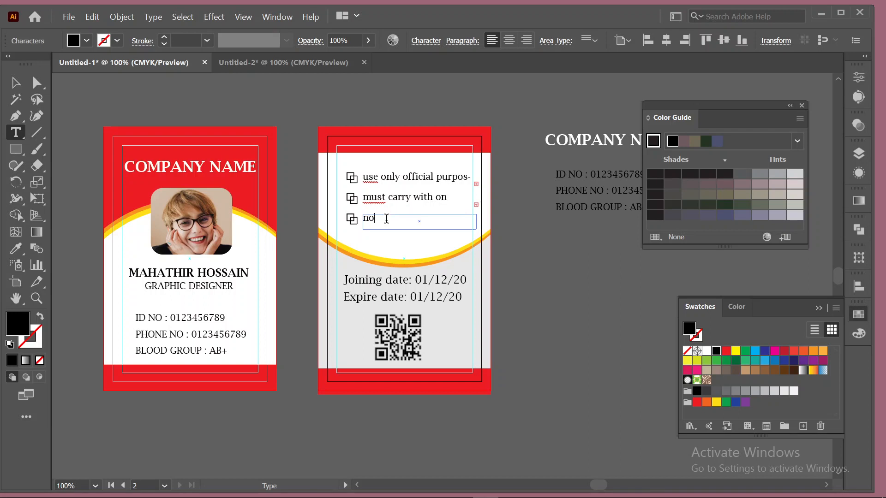
type(" entry without this card")
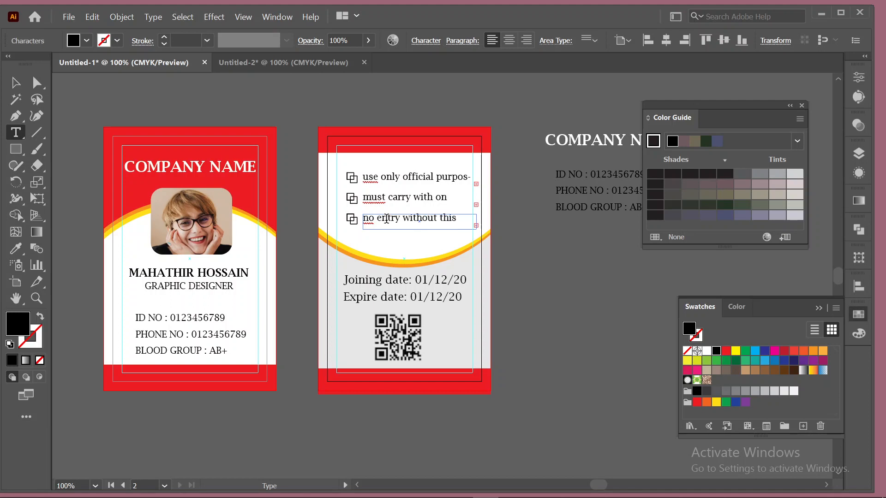
Set the third bullet line's font size to 8 pt.
left_click(22, 82)
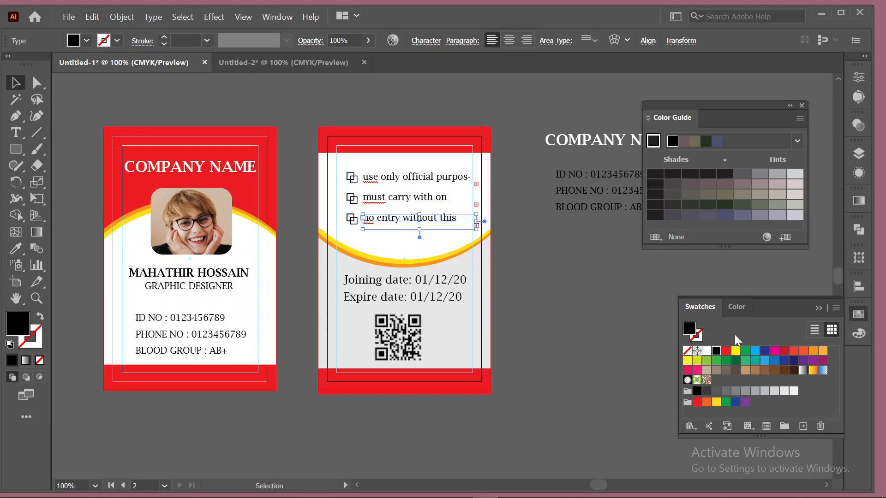
left_click(864, 79)
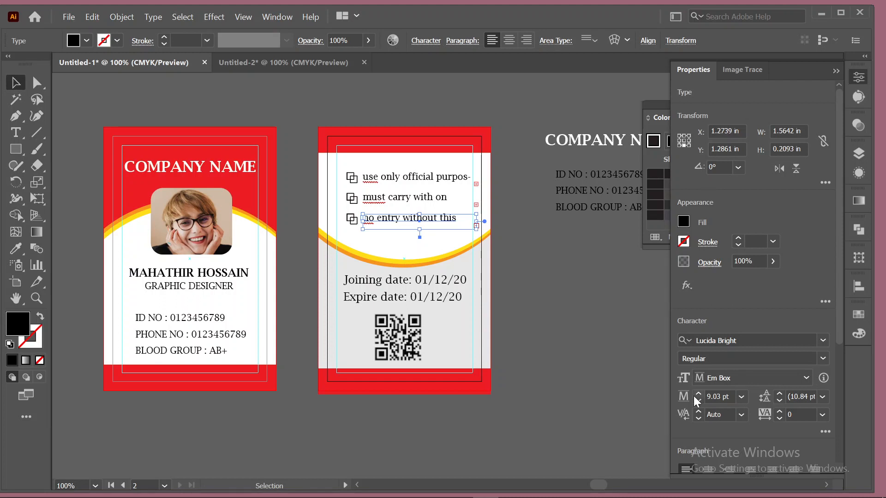
left_click(697, 400)
left_click(698, 400)
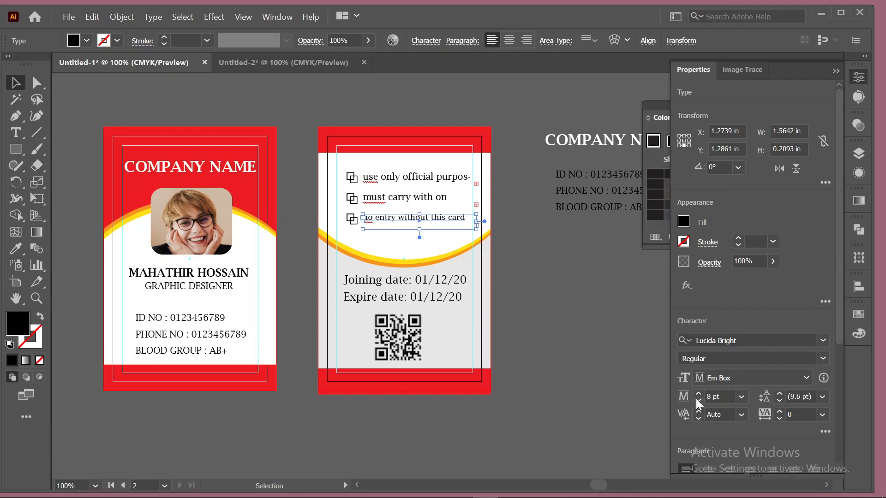
Ungroup the second bullet and set both the second and first bullet lines to 8 pt.
left_click(423, 198)
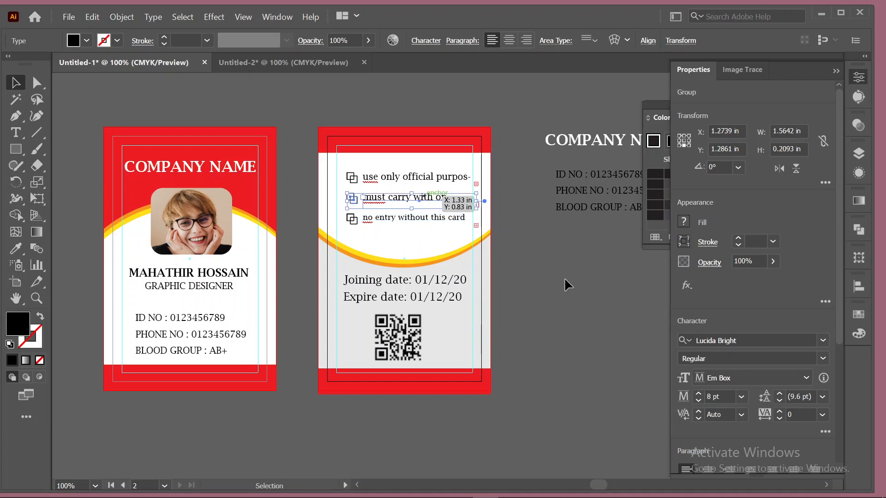
left_click(851, 74)
left_click(852, 74)
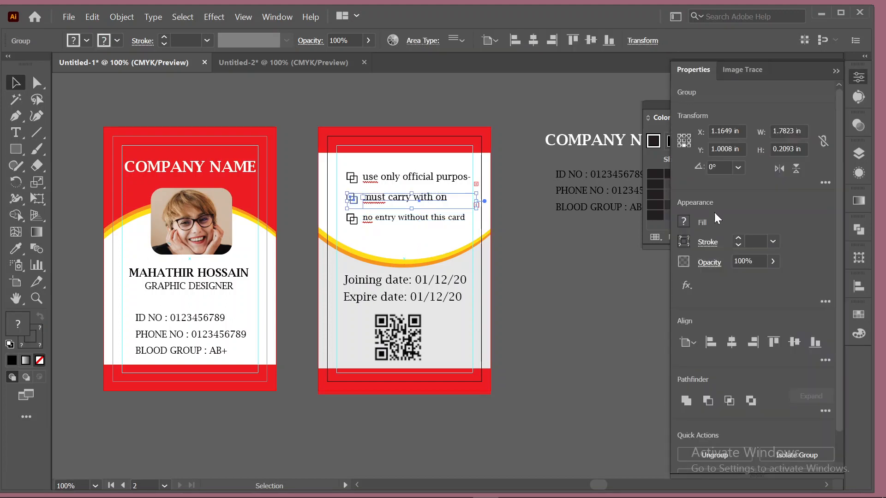
right_click(407, 198)
left_click(475, 304)
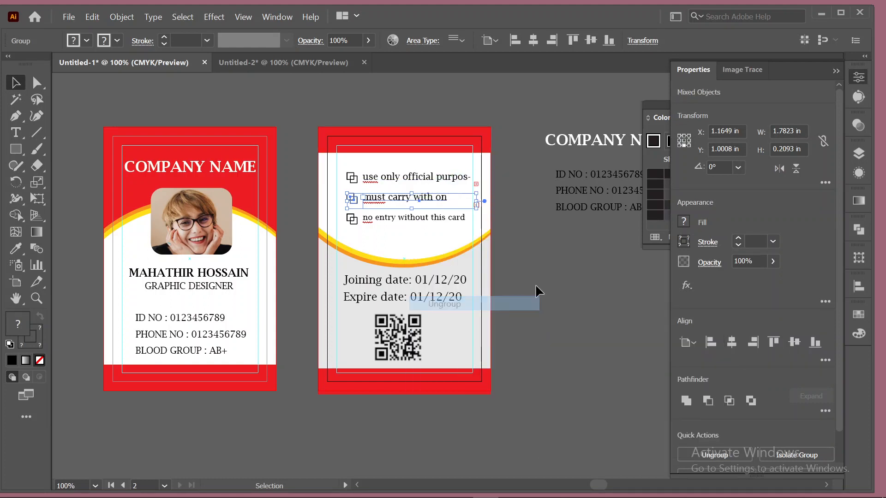
left_click(538, 284)
left_click(406, 198)
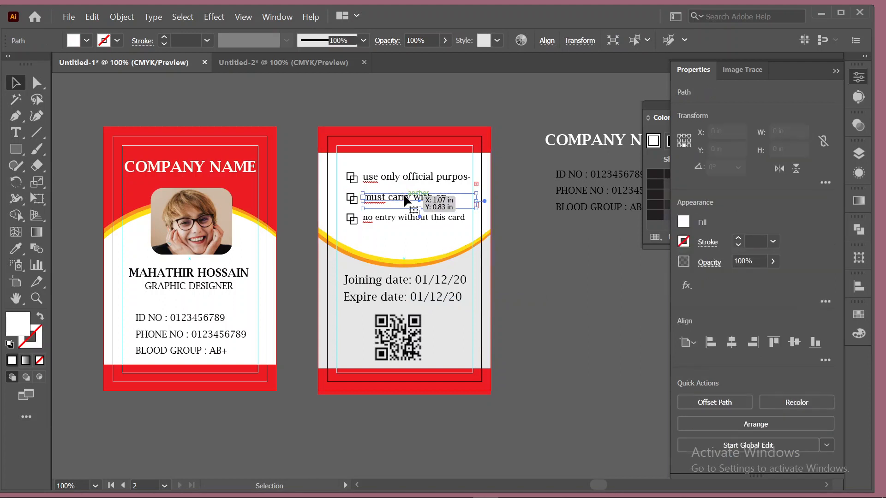
left_click(405, 199)
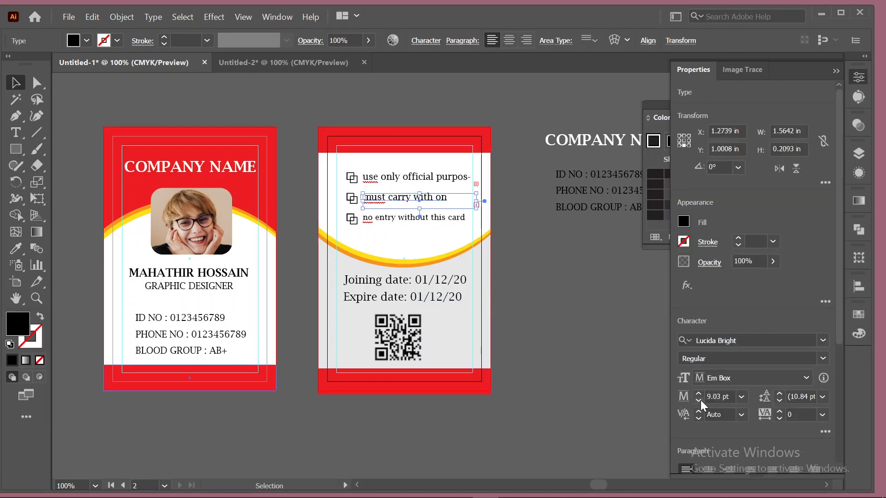
left_click(699, 400)
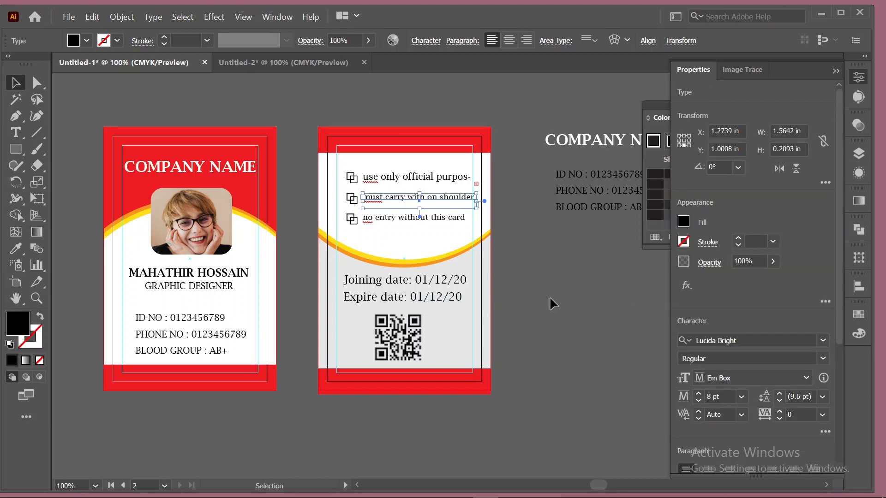
left_click(426, 177)
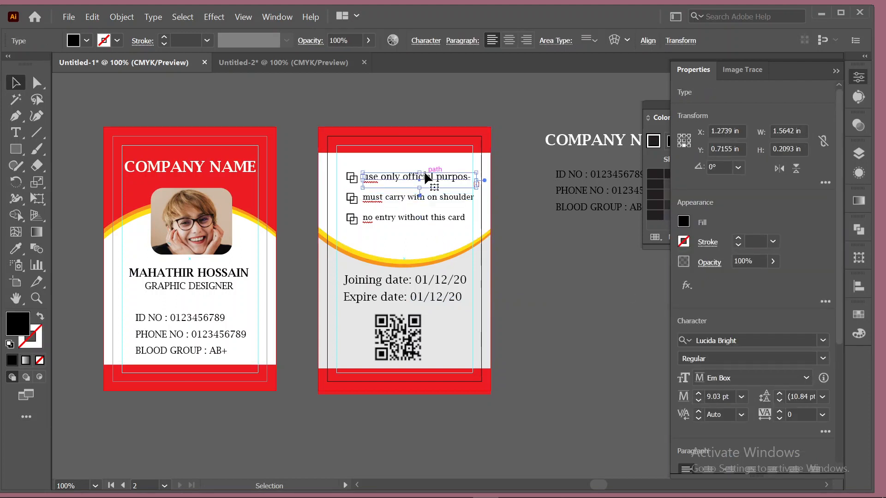
left_click(699, 401)
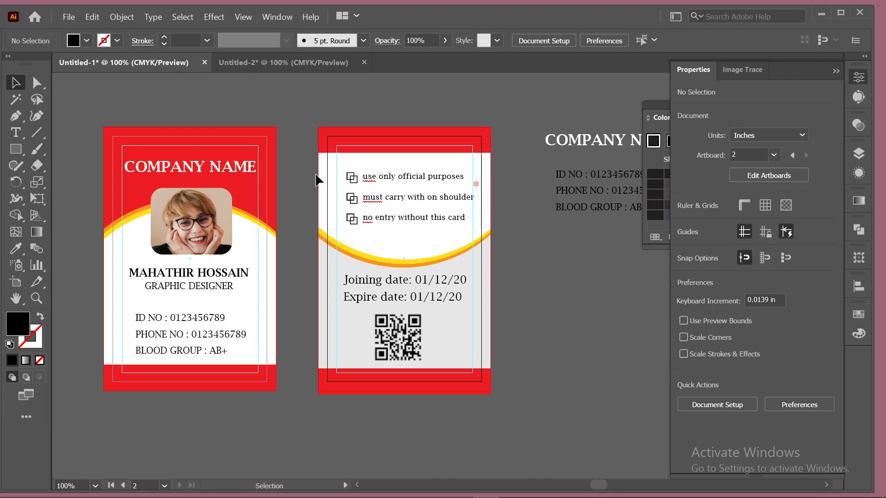
Pull the hidden COMPANY NAME text off the back card and down the canvas.
left_click(333, 203, "ctrl")
left_click_drag(351, 167, 420, 178)
left_click_drag(508, 175, 625, 323)
left_click(536, 252)
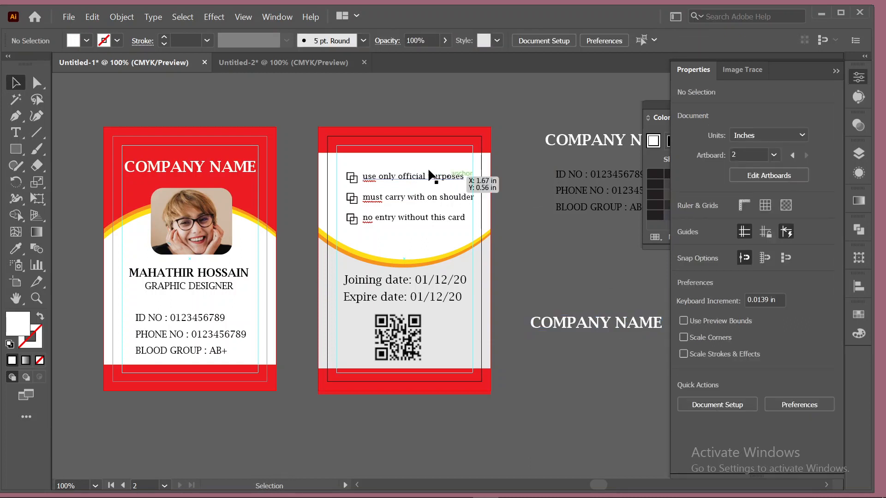
Nudge the three checklist rows up and left, then park the spare COMPANY NAME text lower-left.
left_click_drag(350, 165, 433, 182)
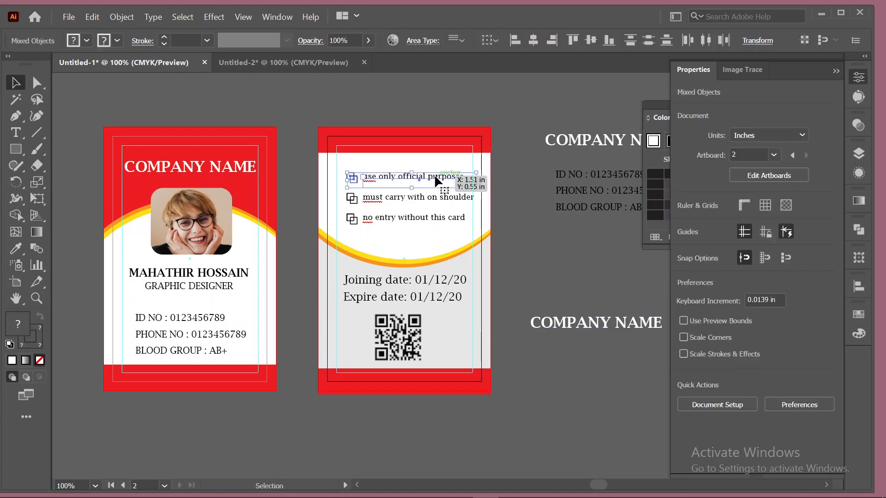
left_click(584, 263)
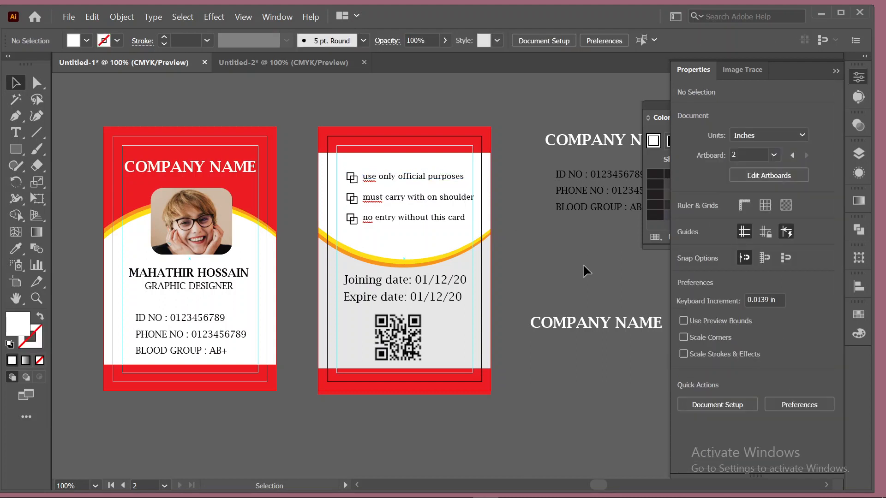
left_click(353, 179)
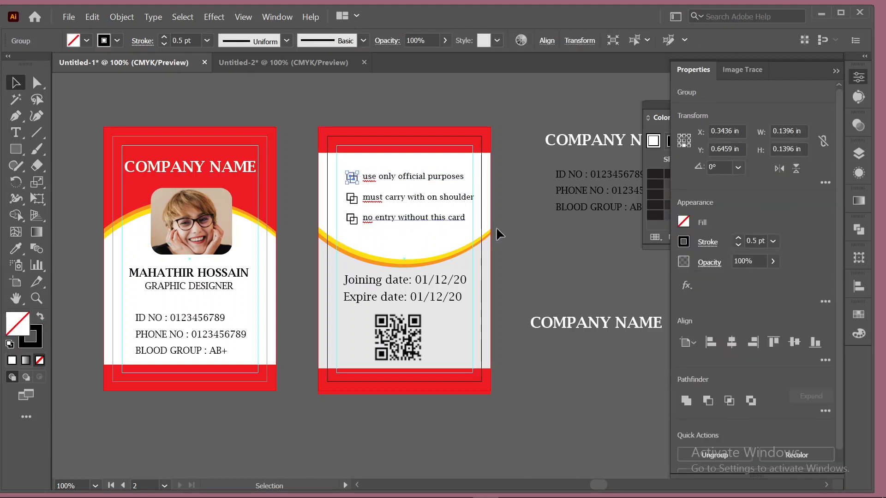
left_click(536, 243)
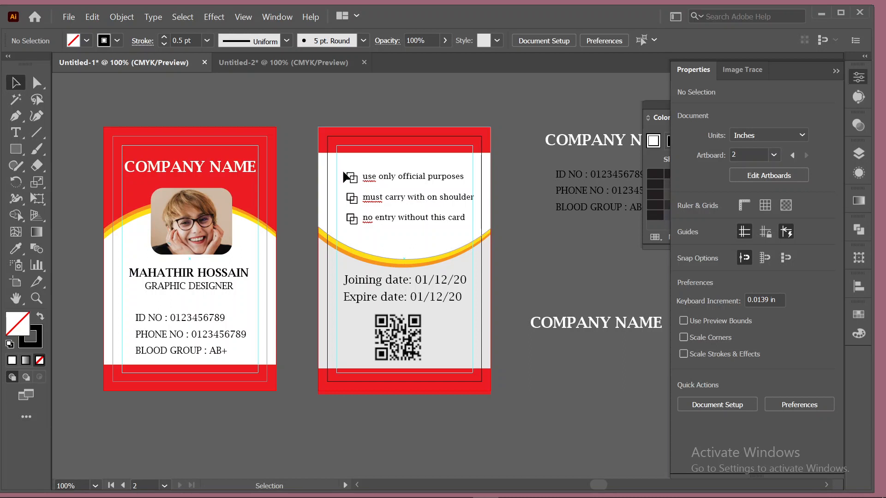
left_click_drag(346, 168, 463, 226)
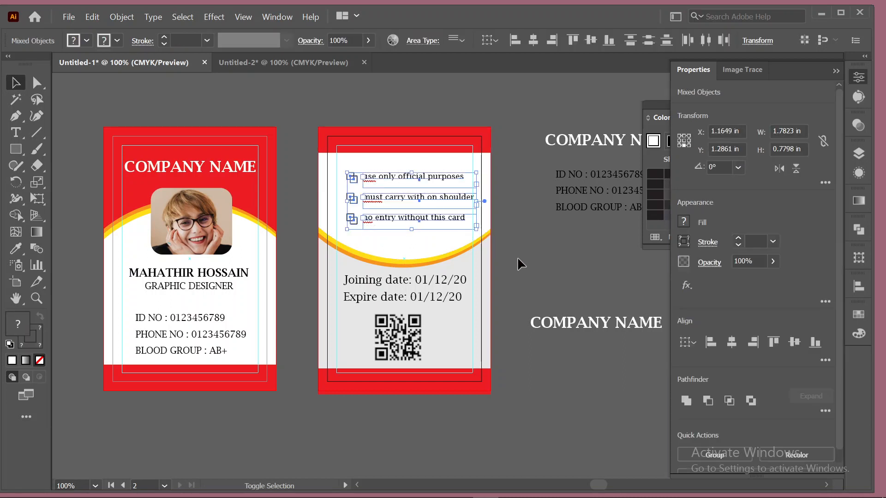
key("shift+Left")
key("Up")
key("Up")
key("Up")
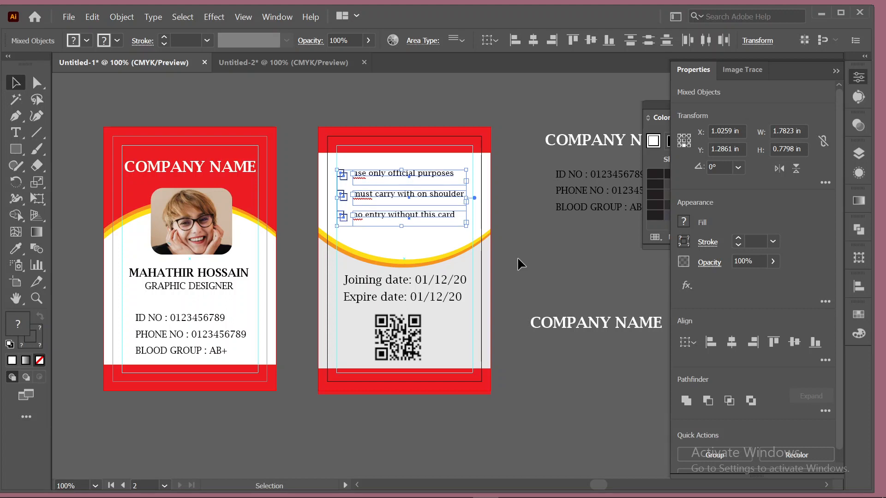
key("Right")
key("Right")
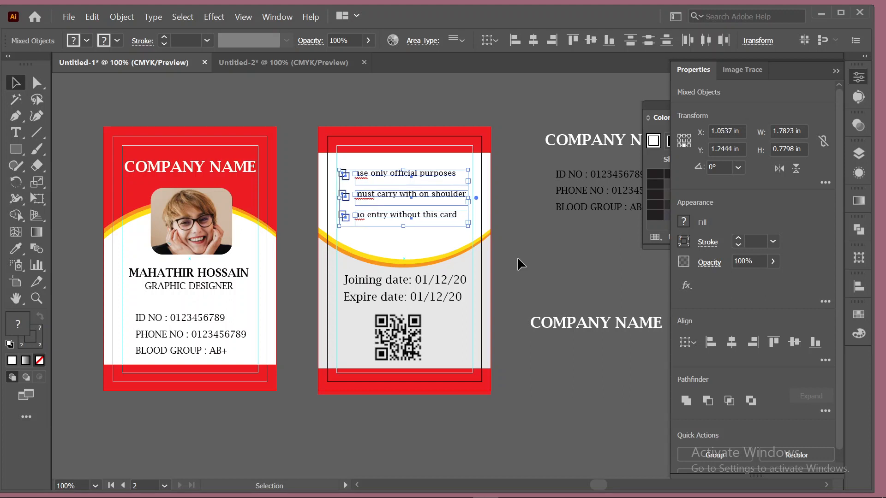
key("Right")
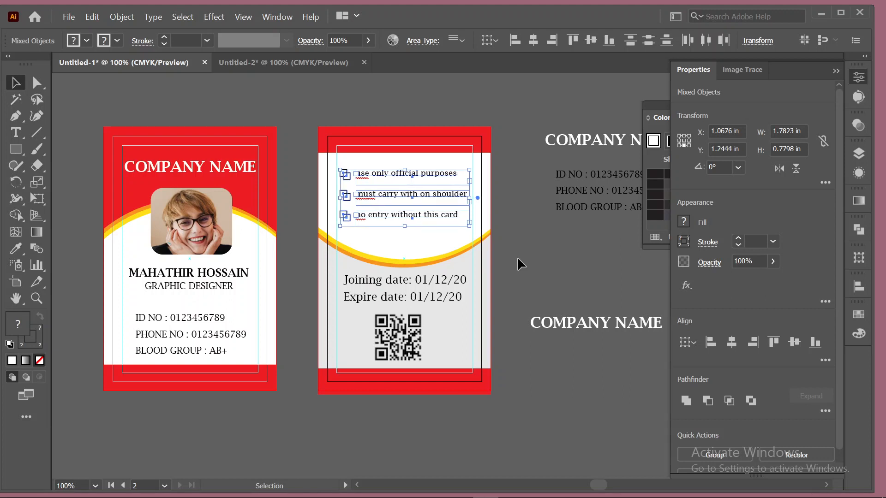
key("Up")
key("Up")
key("Up")
key("Up")
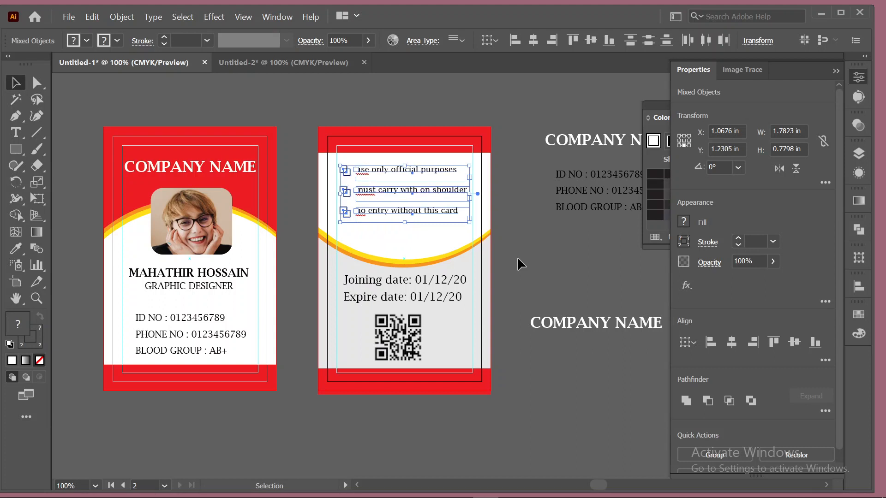
left_click(558, 249)
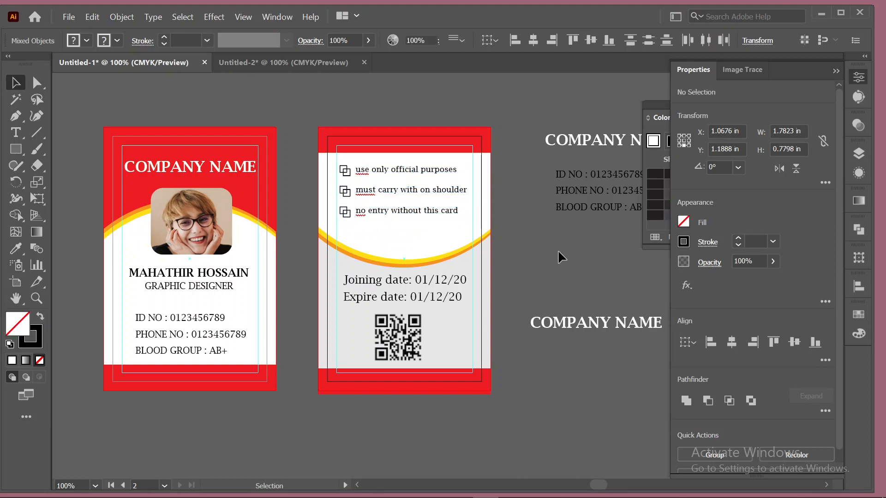
left_click_drag(584, 326, 472, 448)
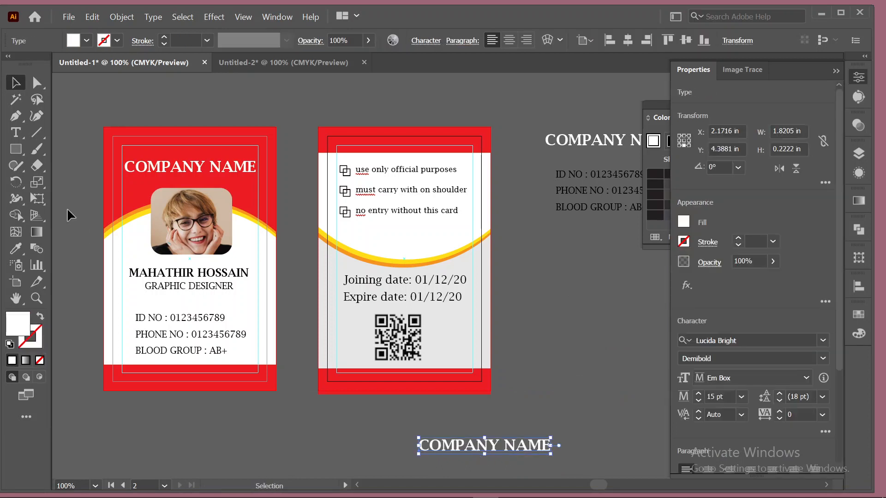
Retype the spare COMPANY NAME text as 'YOUTH IT'.
left_click(17, 133)
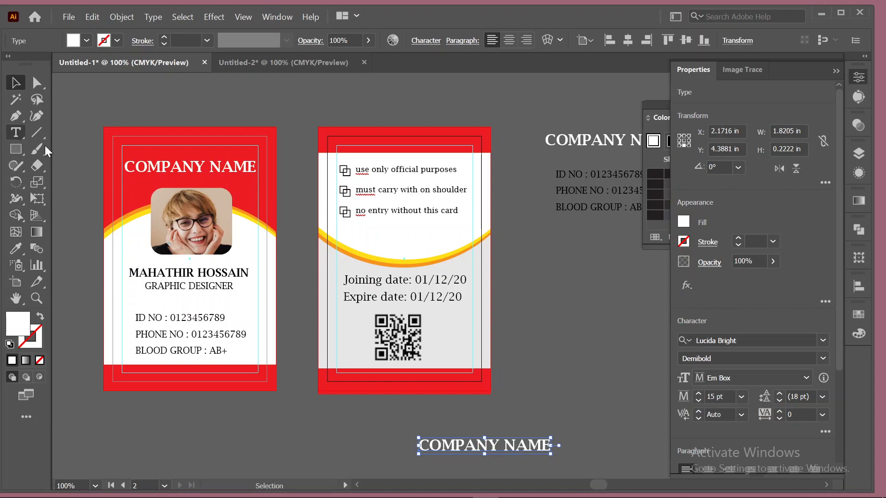
left_click(461, 448)
key("ctrl+a")
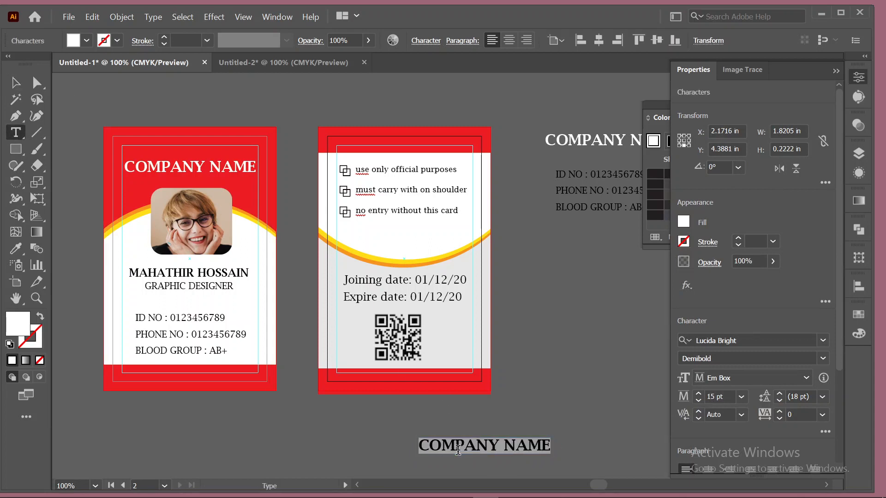
type("YOUTH I")
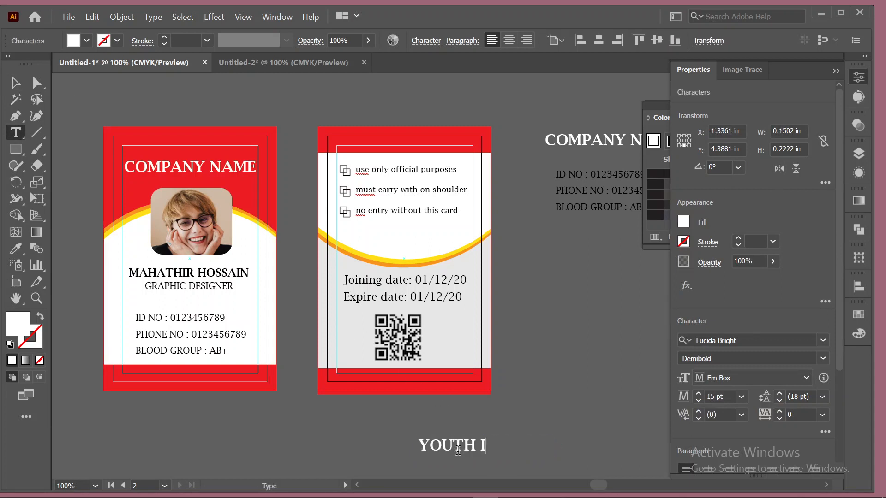
type("T")
left_click(16, 82)
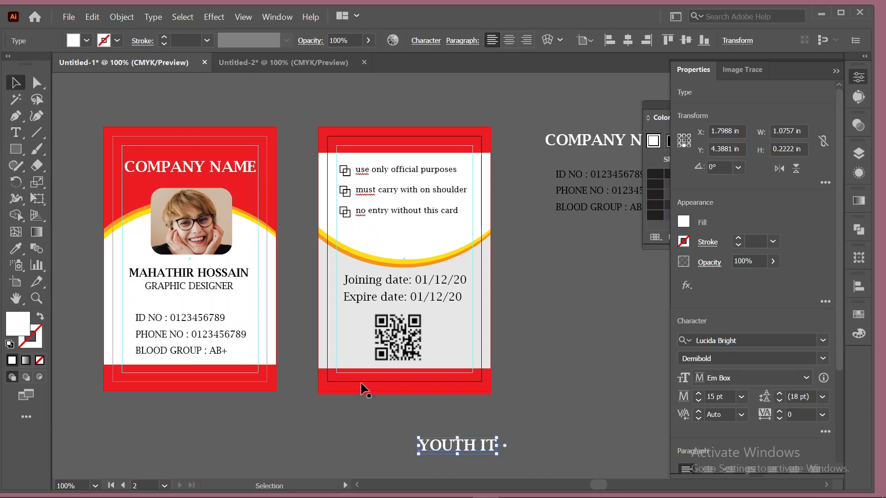
Place YOUTH IT on the back card below the curve and fill it black.
left_click_drag(457, 442, 401, 245)
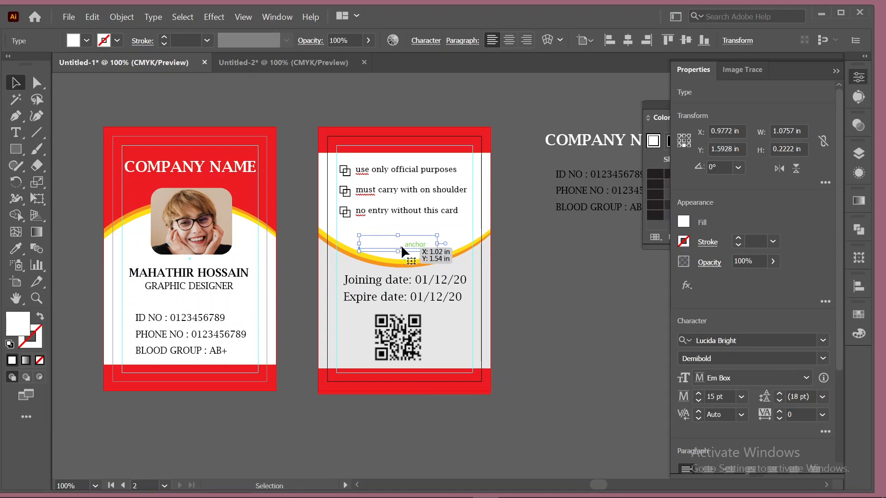
left_click(651, 183)
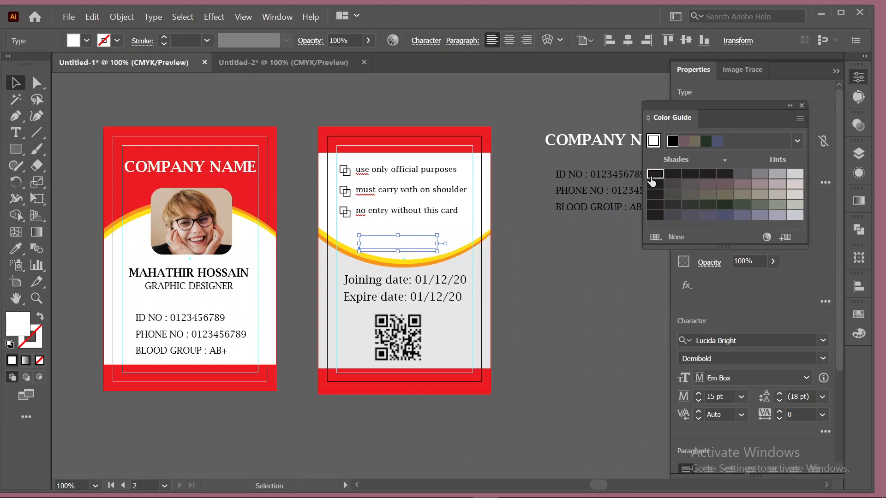
left_click(80, 36)
left_click(37, 64)
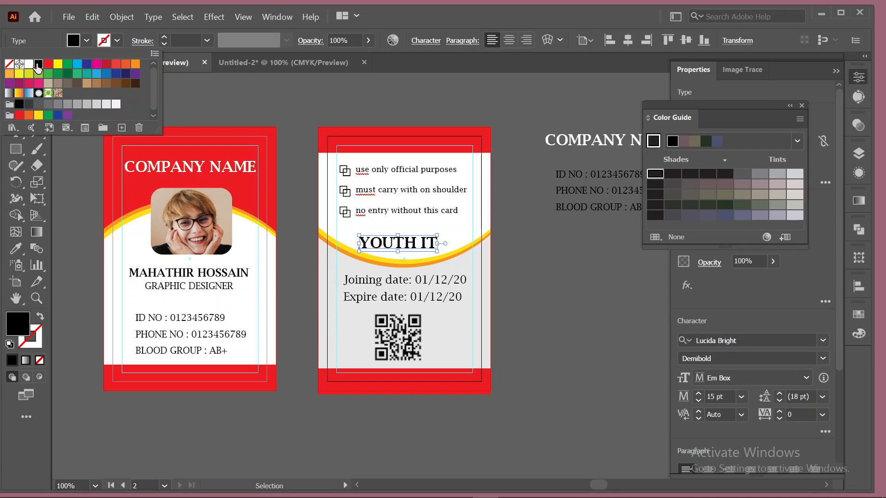
left_click(270, 116)
left_click(231, 105)
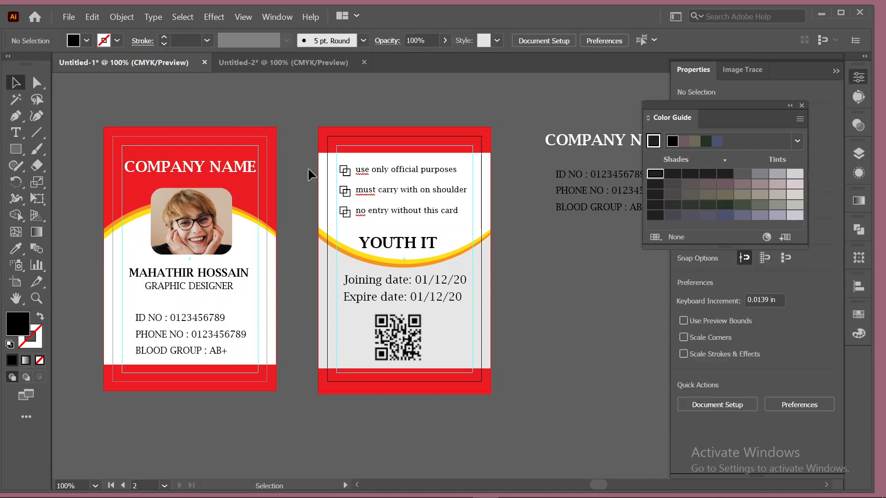
Copy YOUTH IT above the front card and move the front card's COMPANY NAME off the artboard.
left_click(406, 248)
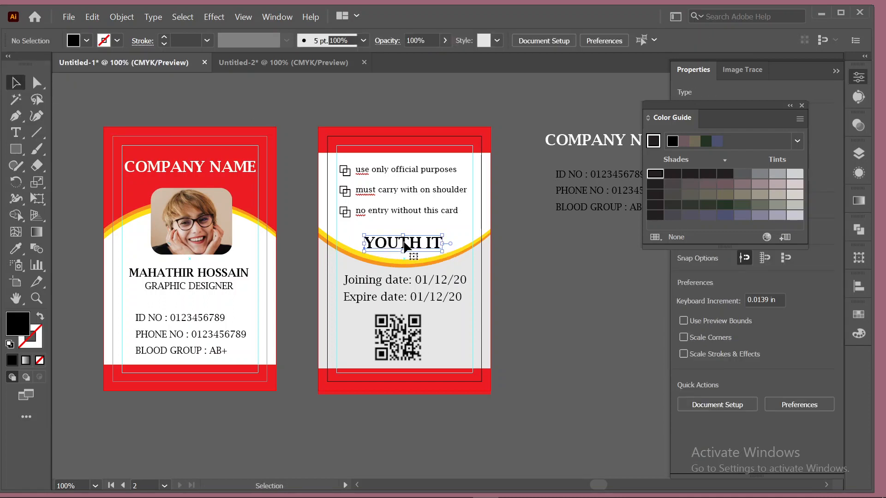
left_click_drag(406, 248, 217, 122)
left_click_drag(203, 168, 448, 92)
Fill the YOUTH IT copy white and position it at the front card's top.
left_click(223, 113)
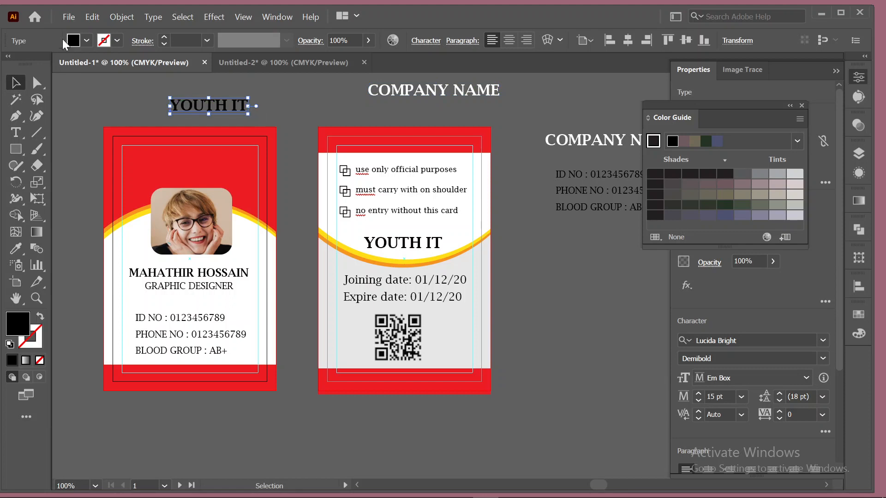
left_click(87, 40)
left_click(29, 63)
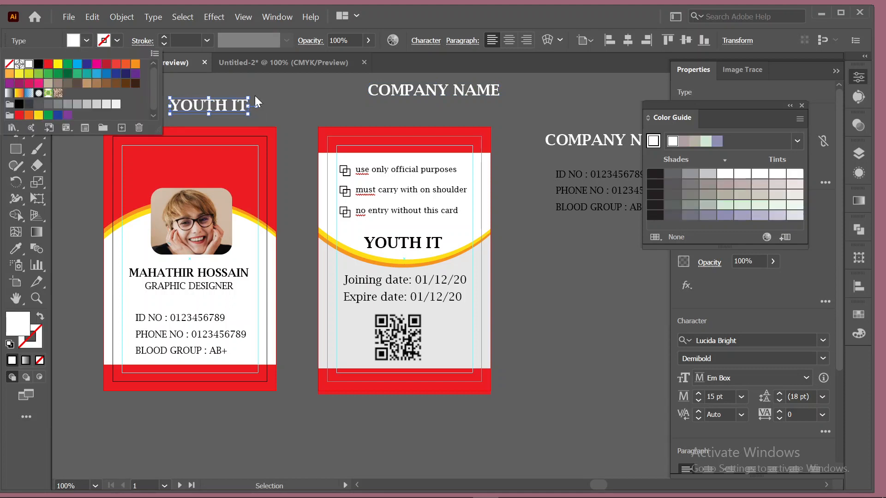
left_click(271, 96)
left_click_drag(202, 110, 185, 168)
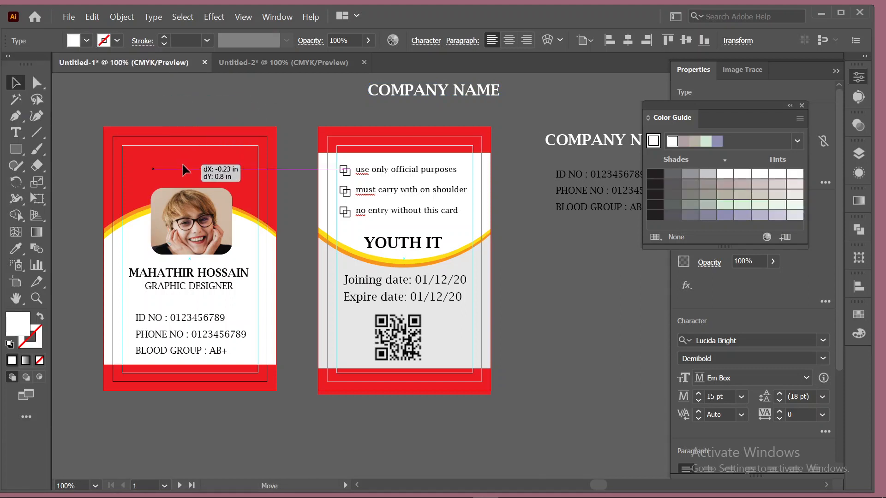
right_click(174, 165)
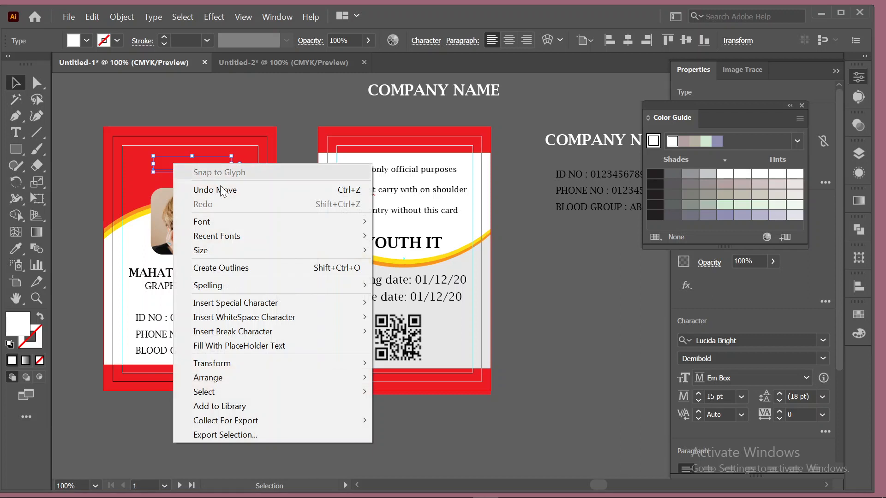
left_click(362, 377)
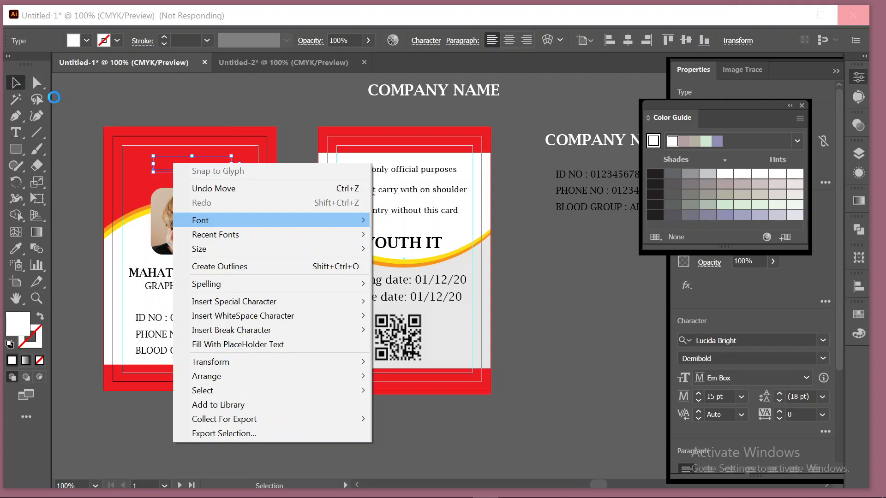
left_click(114, 109)
mouse_move(518, 497)
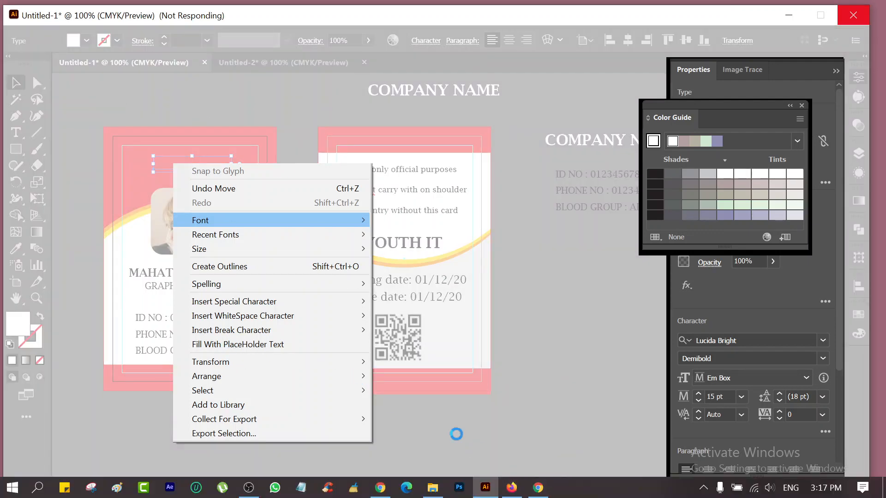
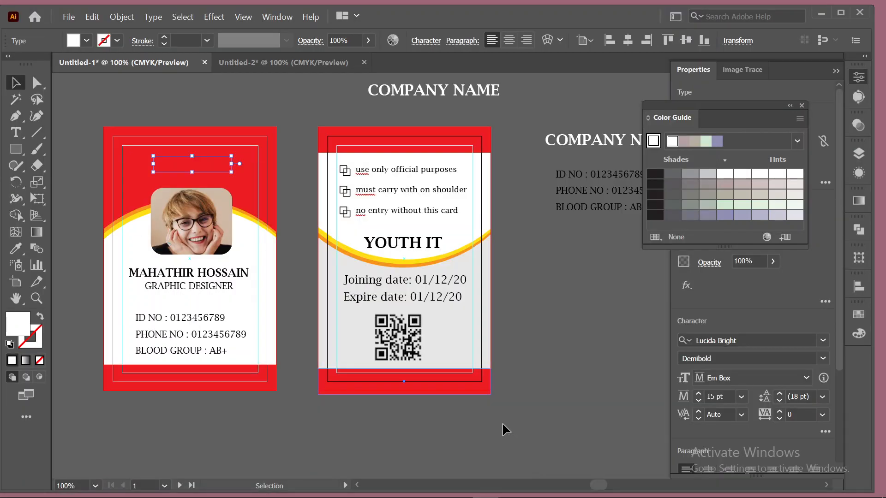
Try moving the second card's red top band, then undo it and clear the selection.
left_click(422, 136)
left_click_drag(423, 136, 600, 115)
scroll(530, 234, "down", 3)
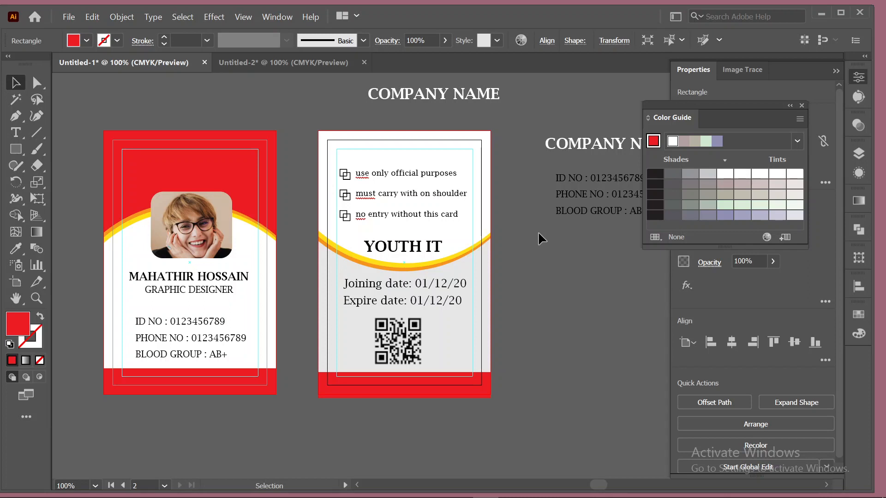
key("ctrl+z")
left_click(538, 232)
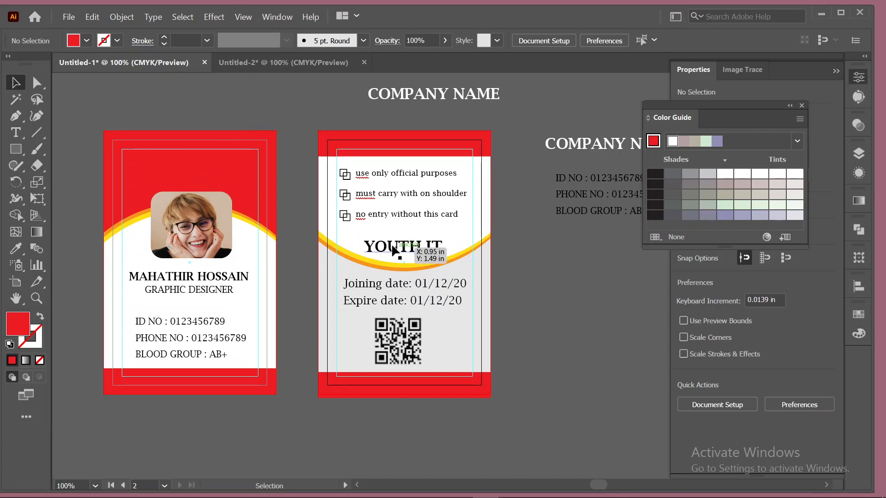
left_click_drag(168, 106, 191, 194)
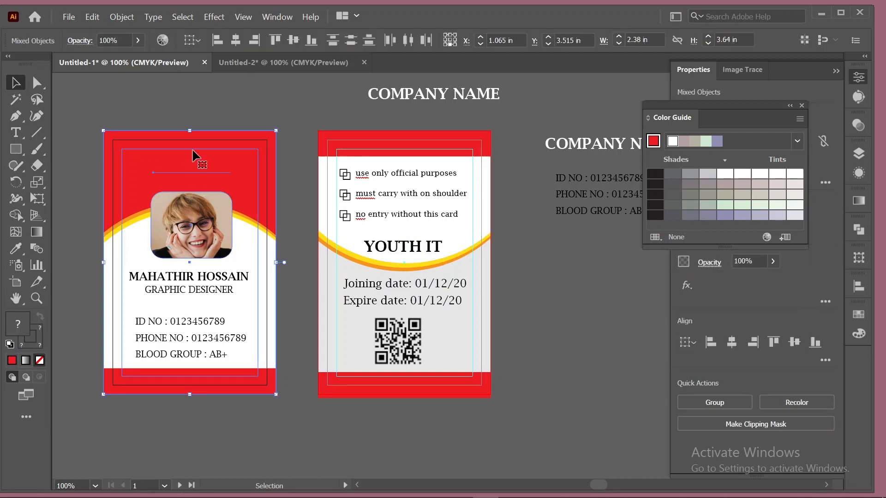
left_click(239, 98)
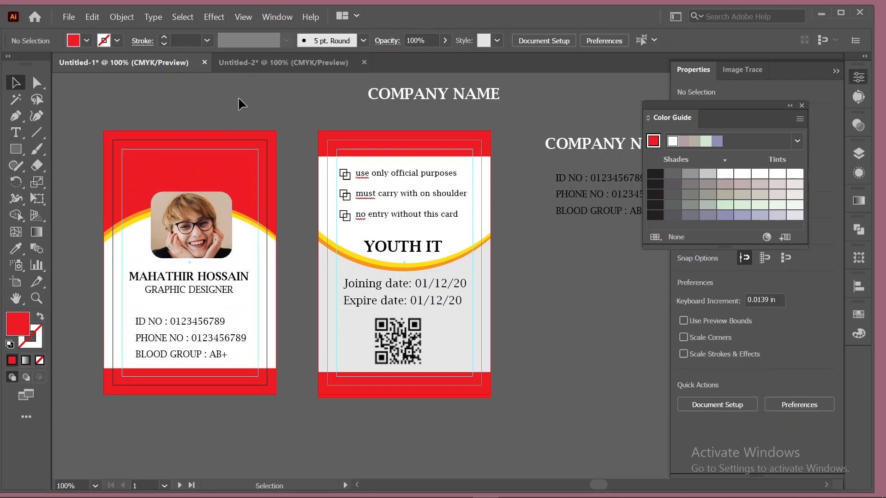
Bring the hidden YOUTH IT title in front of the left card's red band using Outline view.
key("ctrl+y")
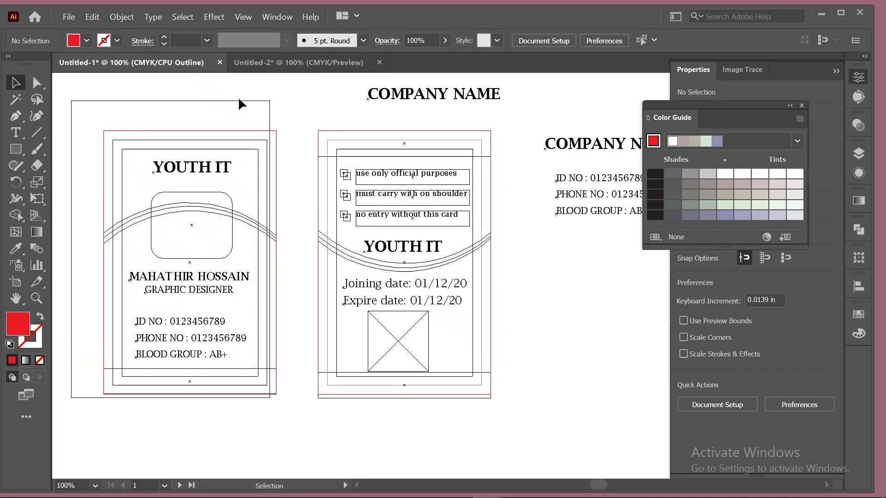
left_click(201, 169)
right_click(202, 169)
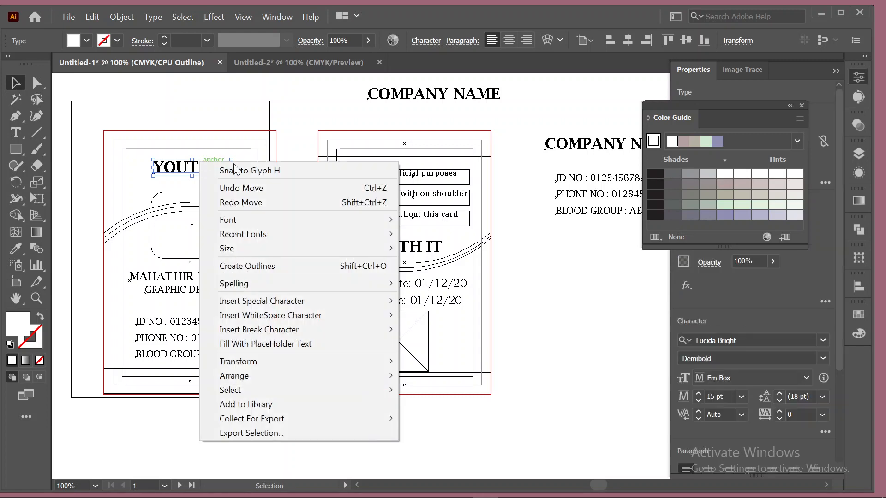
mouse_move(358, 374)
left_click(425, 375)
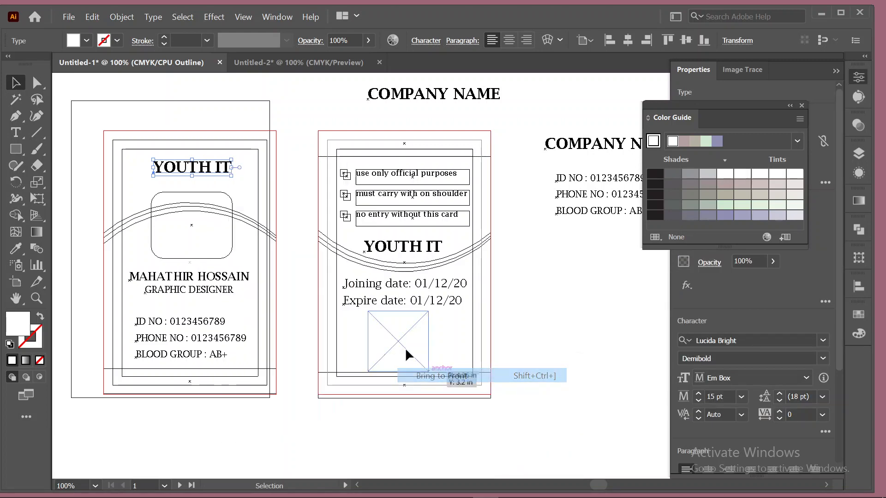
key("ctrl+y")
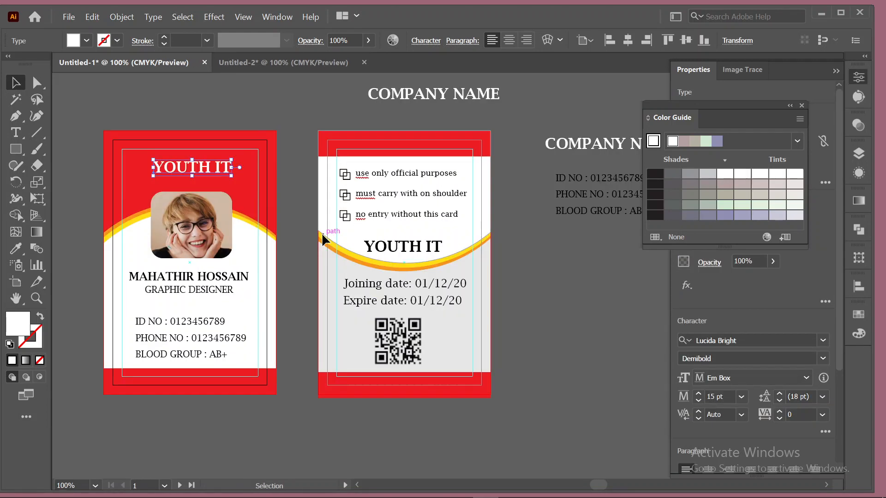
left_click(613, 329)
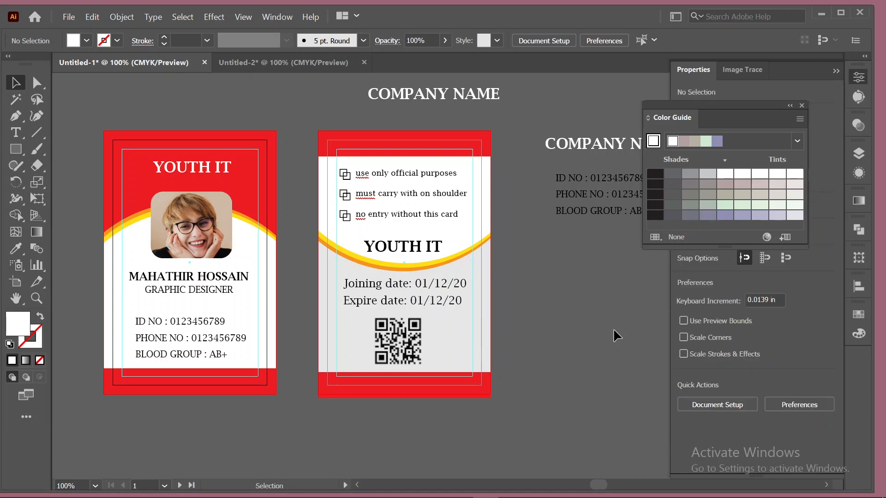
Enlarge the YOUTH IT title to 17 pt and nudge it slightly down.
left_click(225, 166)
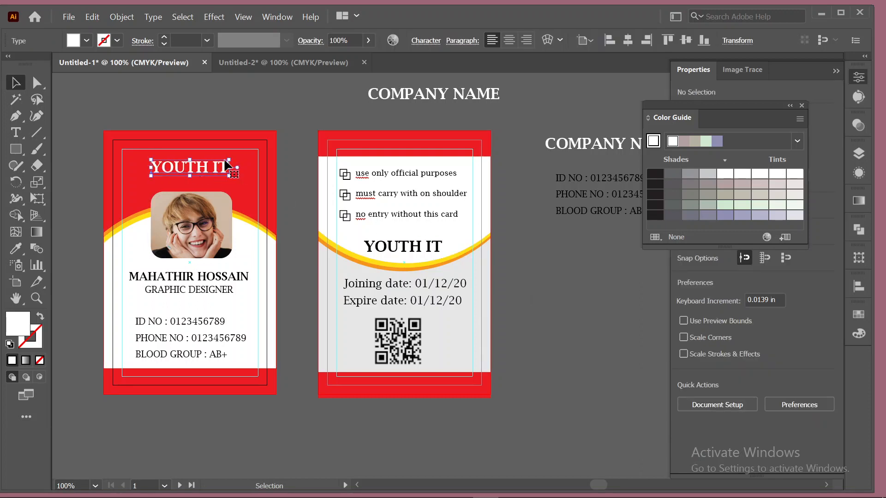
left_click(699, 394)
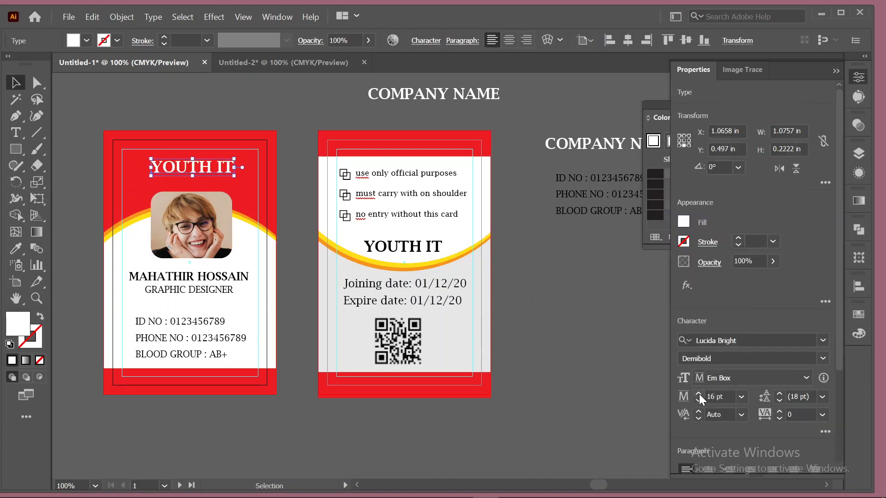
left_click(699, 394)
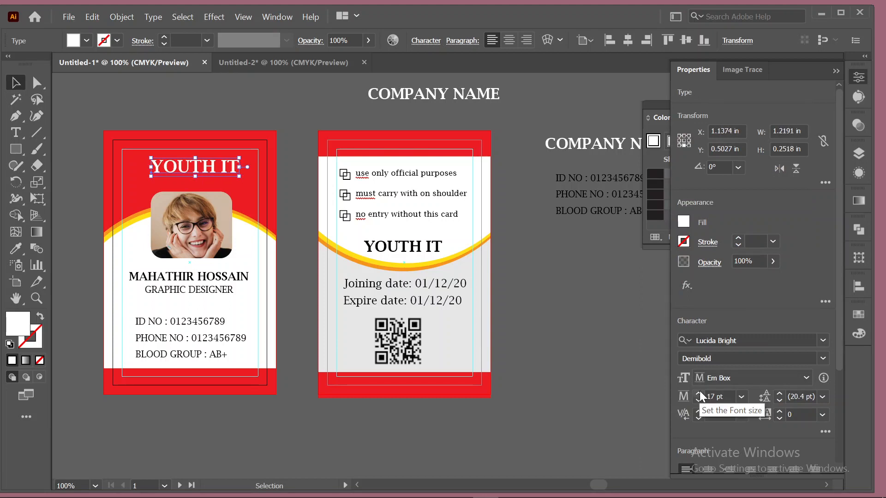
key("shift+Left")
key("Right")
key("Right")
key("Right")
key("Right")
key("Right")
key("Right")
key("Right")
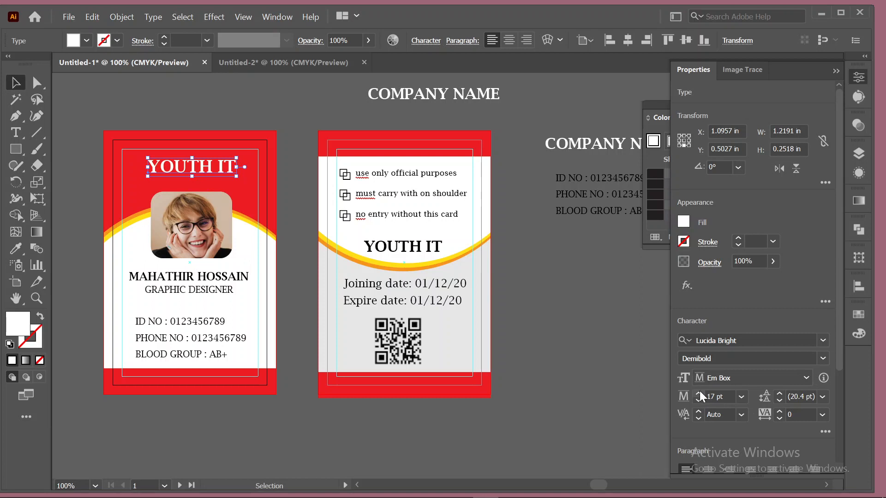
key("Down")
key("Down")
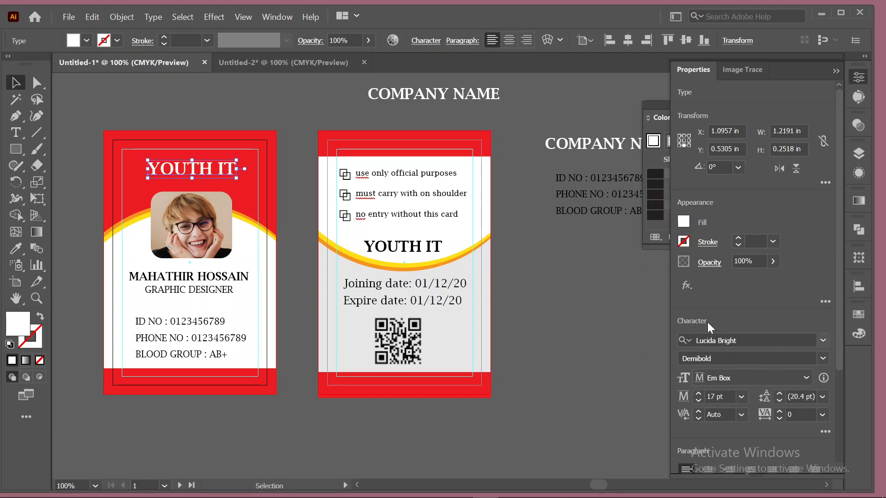
left_click(586, 312)
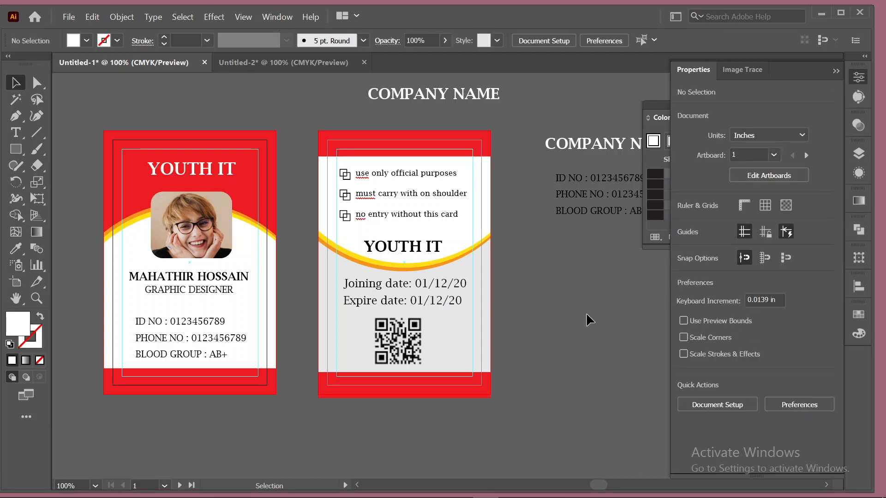
left_click(203, 170)
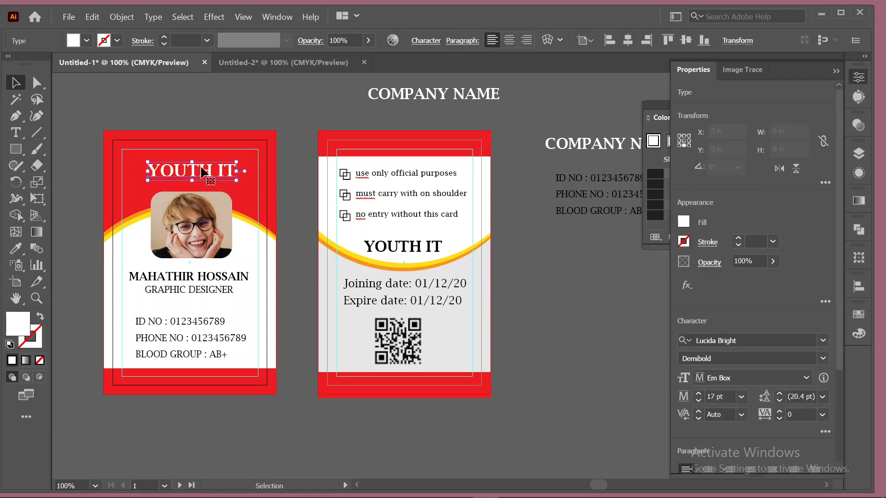
key("Down")
key("Down")
key("Down")
key("Down")
key("Down")
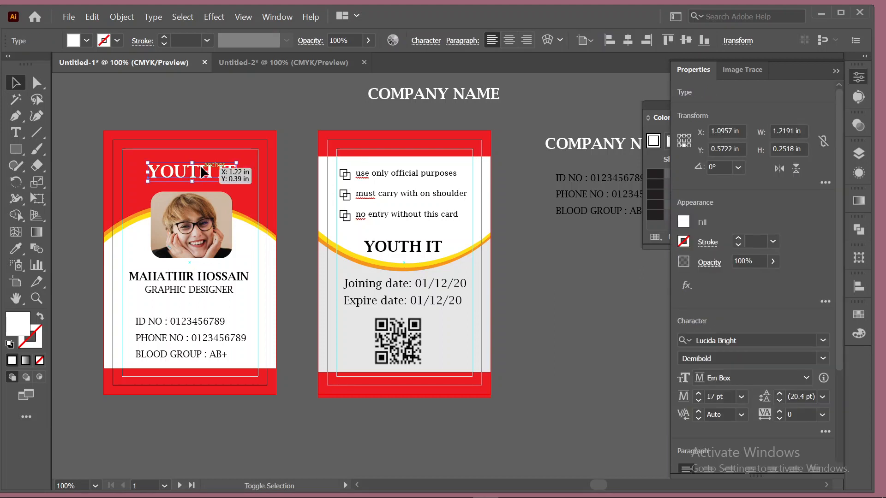
left_click(201, 224, "shift")
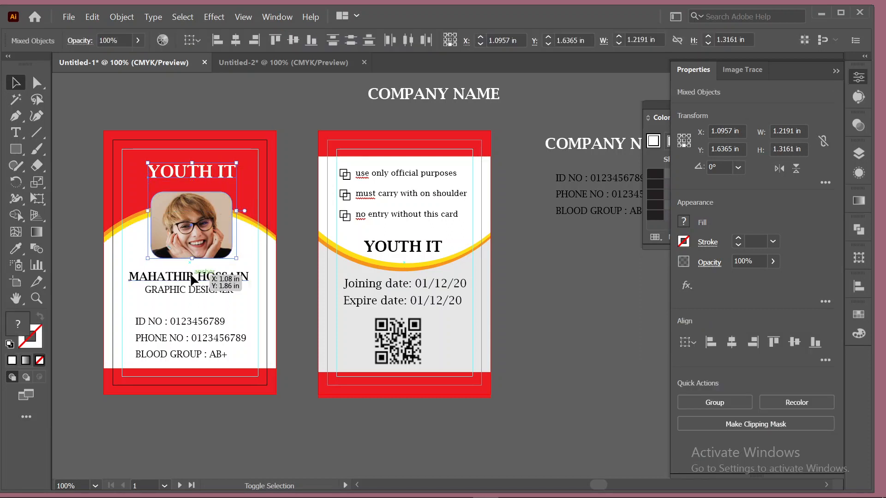
left_click(197, 278, "shift")
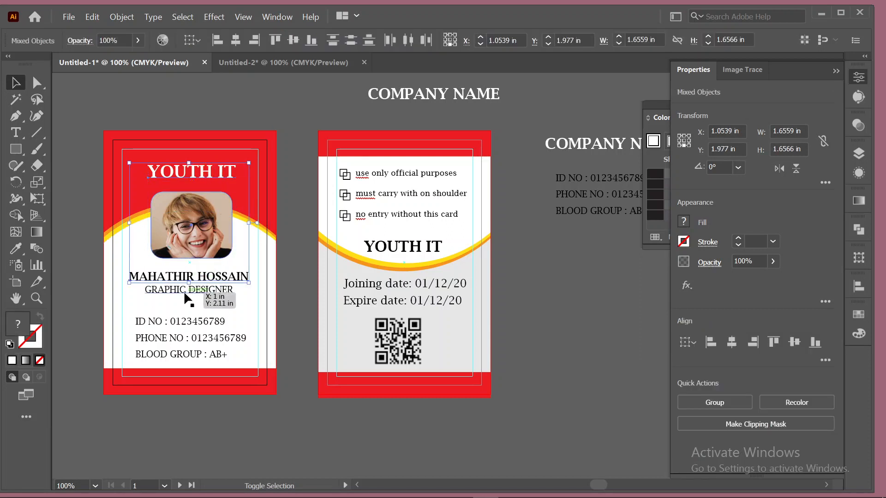
left_click(189, 321, "shift")
left_click(182, 340, "shift")
left_click(178, 357, "shift")
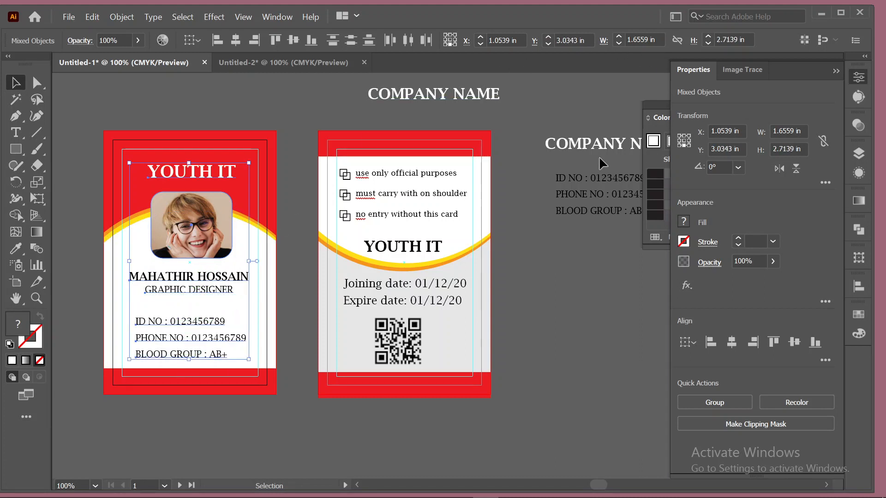
left_click(241, 40)
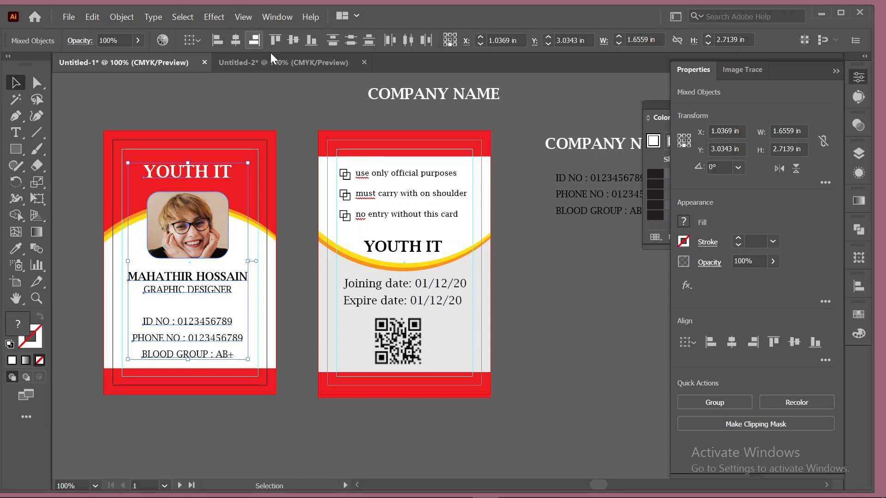
left_click(546, 267)
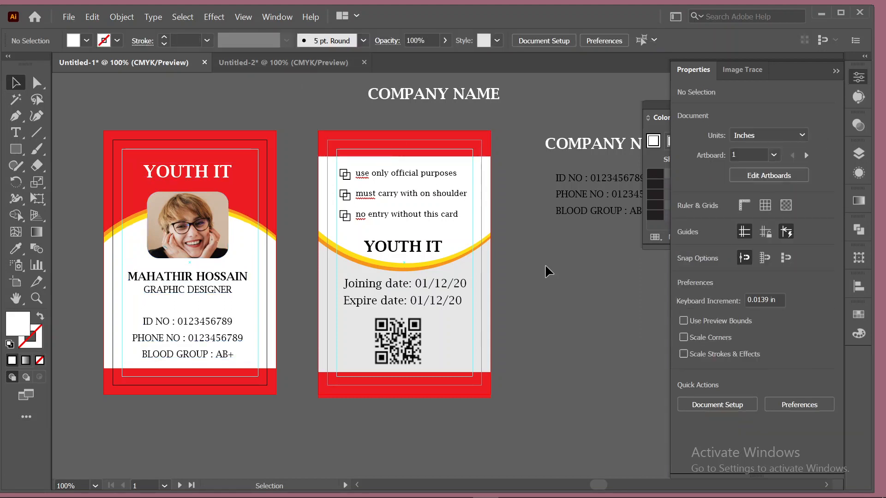
left_click_drag(172, 321, 181, 325)
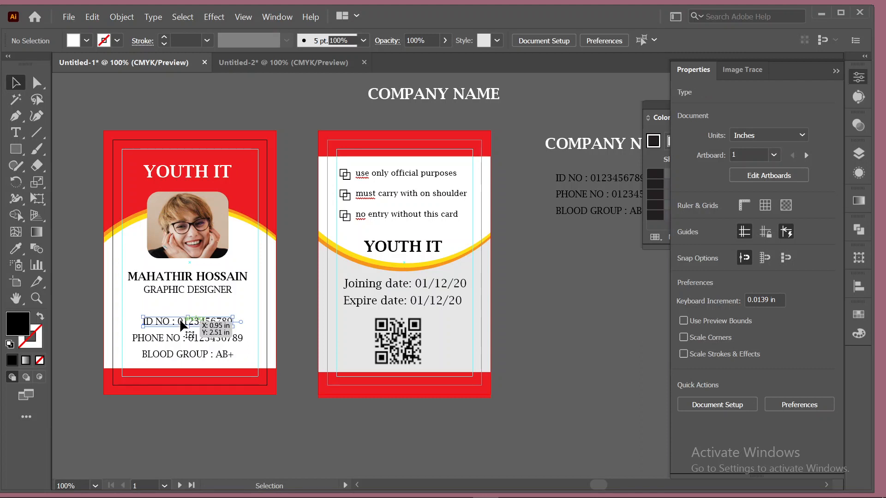
left_click(175, 342, "shift")
left_click(173, 362, "shift")
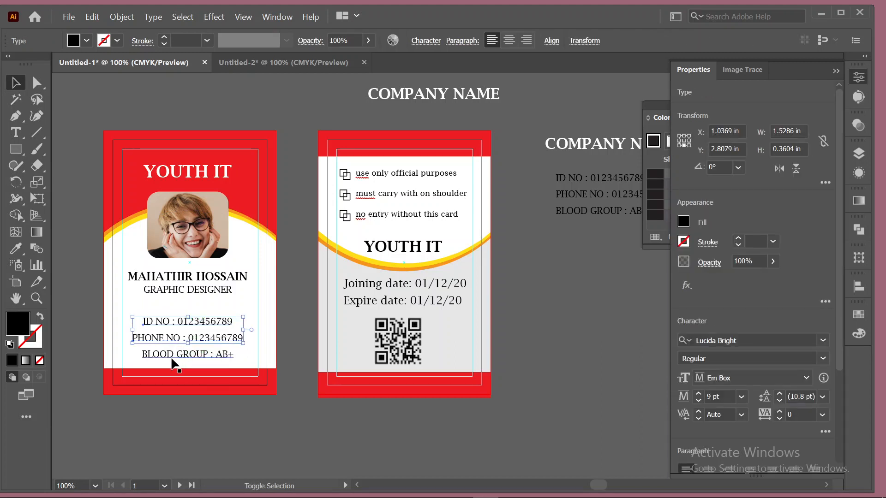
left_click(550, 42)
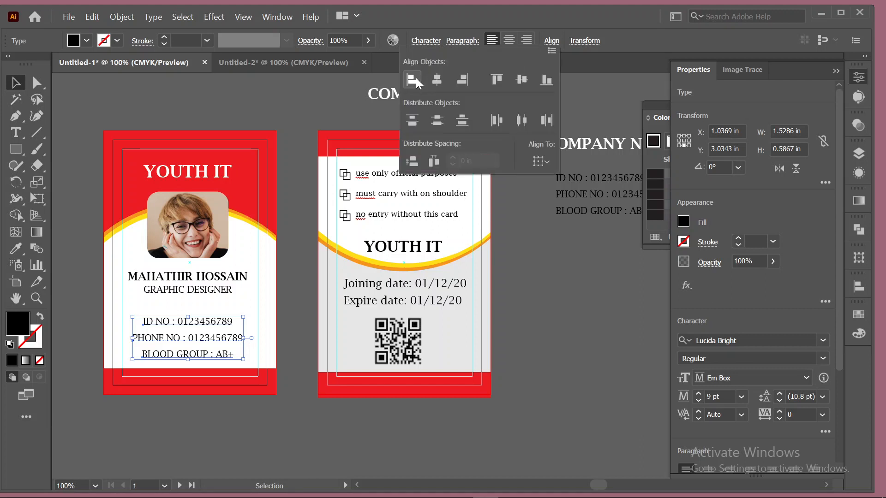
left_click(415, 80)
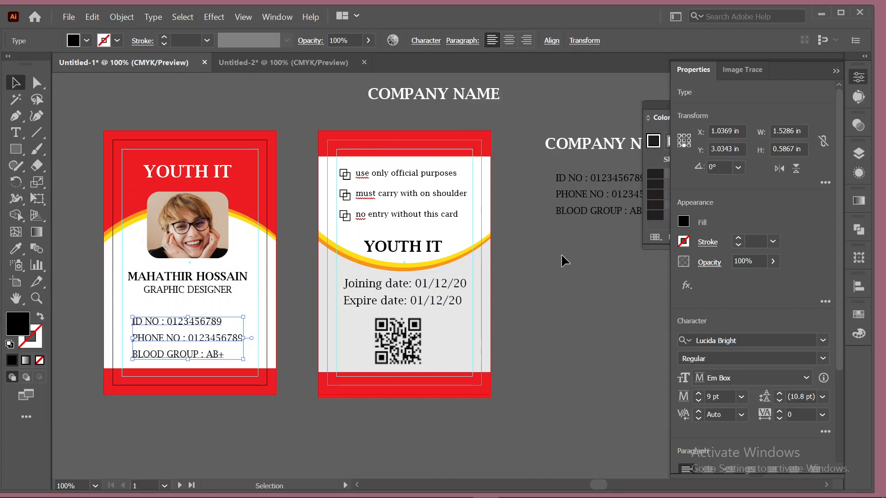
left_click(561, 253)
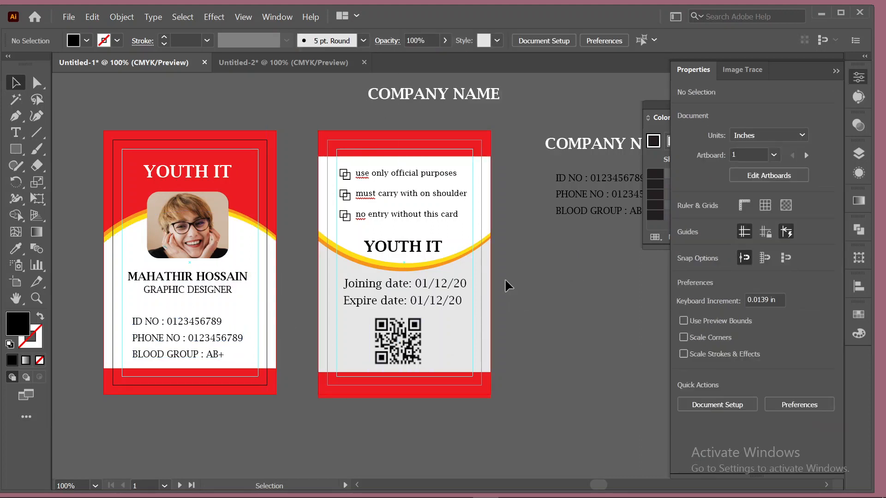
scroll(503, 276, "up", 1)
scroll(502, 282, "down", 1)
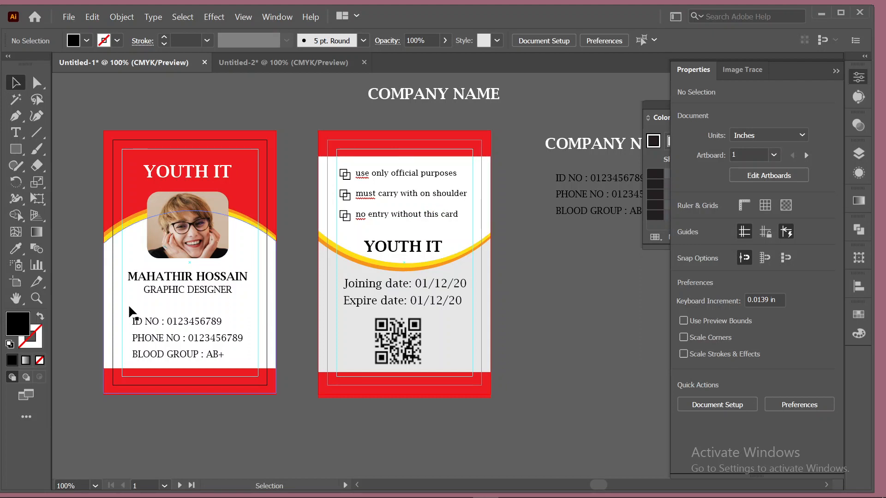
left_click(324, 213)
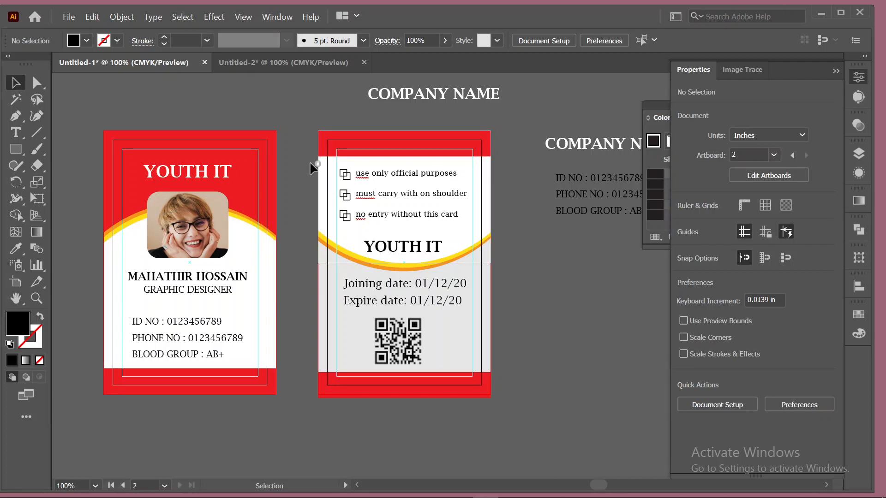
left_click(406, 165)
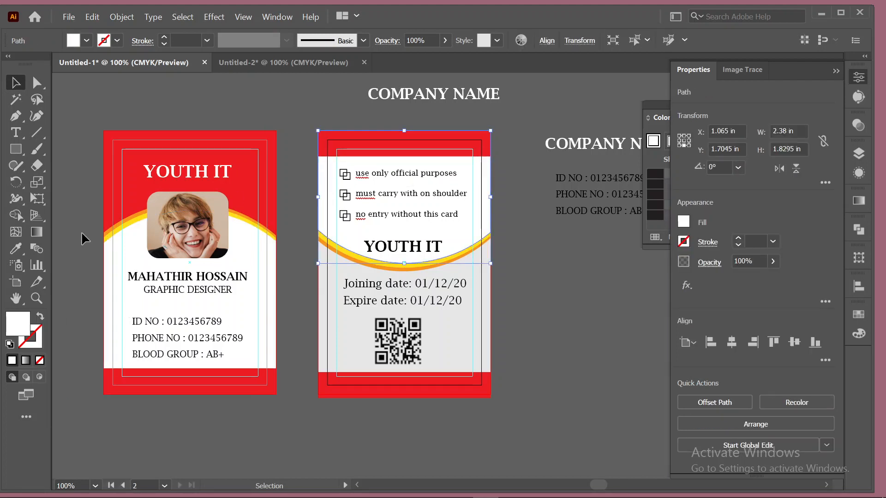
left_click(15, 249)
left_click(467, 323)
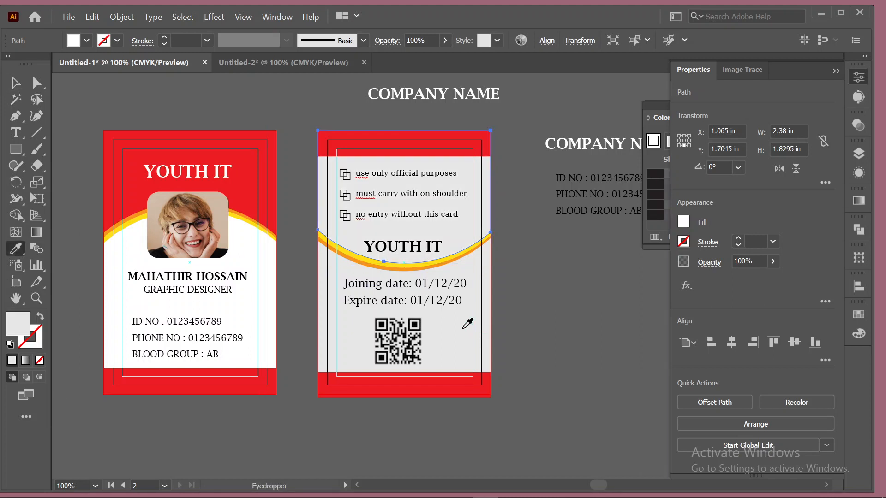
left_click(16, 84)
left_click(126, 98)
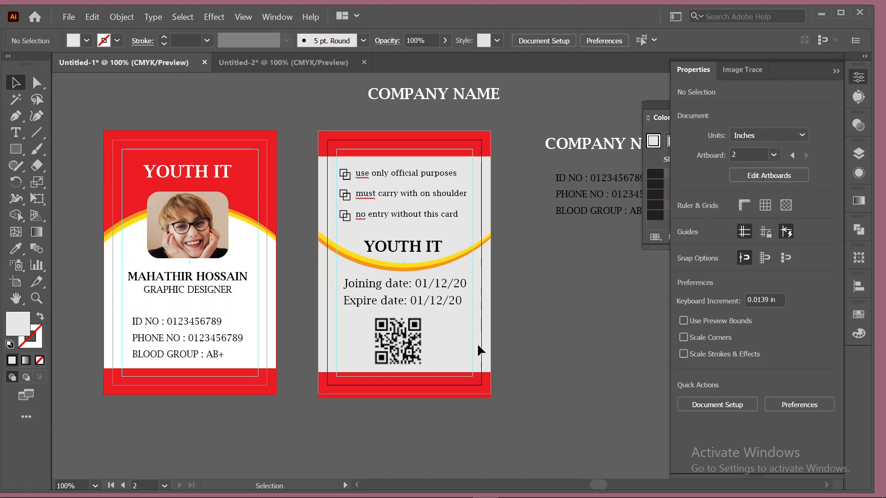
left_click_drag(423, 143, 587, 123)
key("ctrl+z")
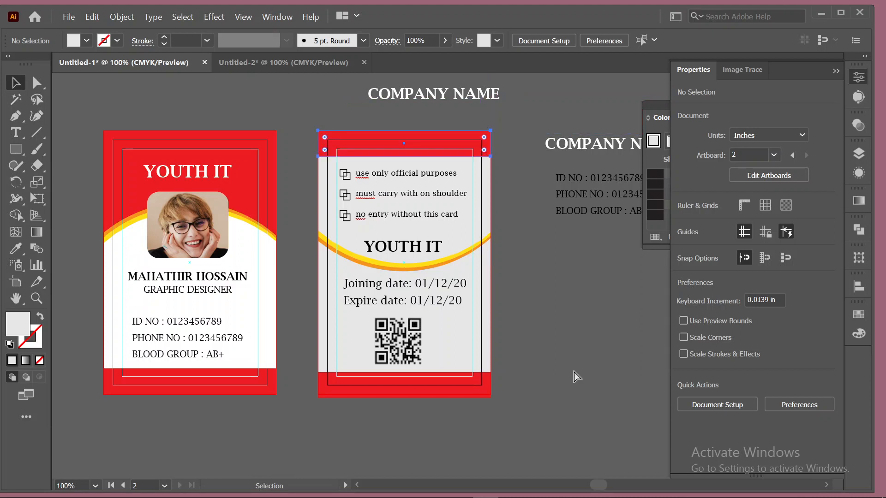
key("ctrl+z")
left_click(569, 358)
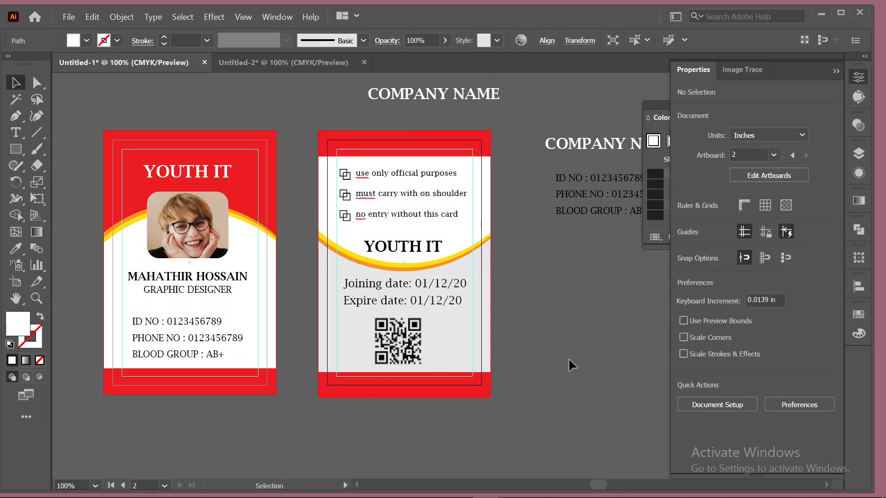
Drag the upper COMPANY NAME heading to the upper right, away from both cards, then deselect.
scroll(577, 315, "up", 2)
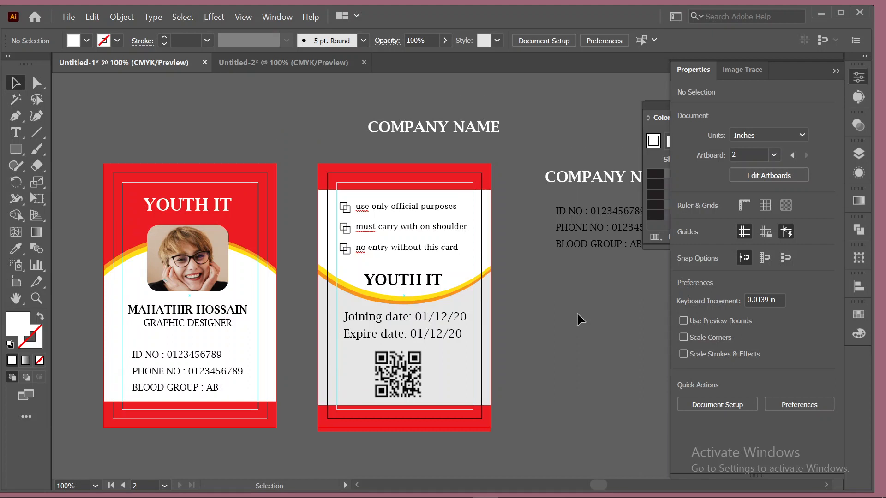
left_click_drag(422, 138, 600, 83)
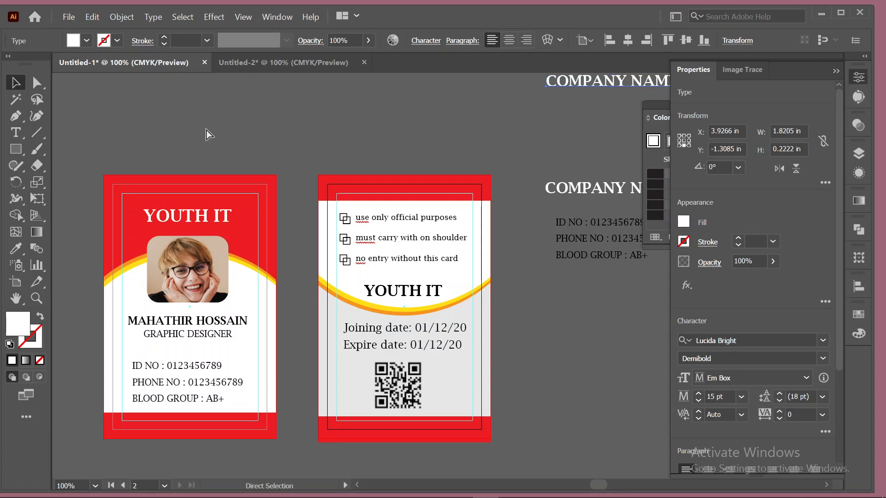
key("ctrl+alt+2")
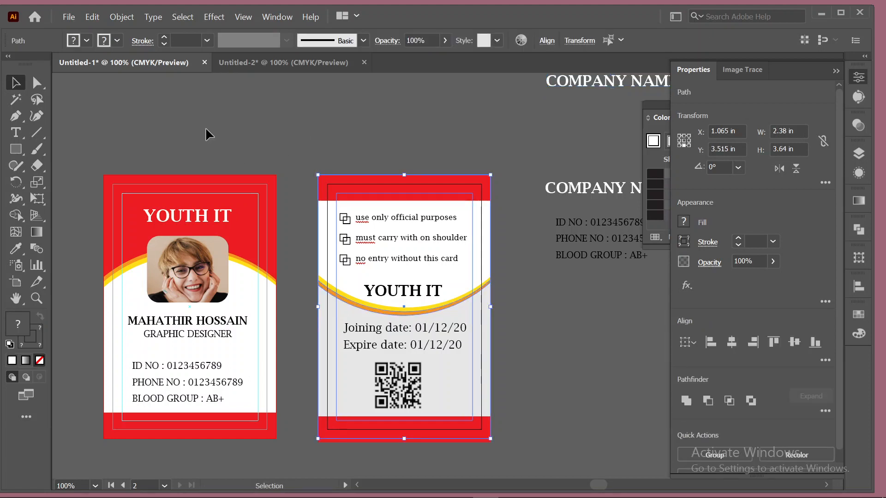
left_click(206, 131)
mouse_move(339, 488)
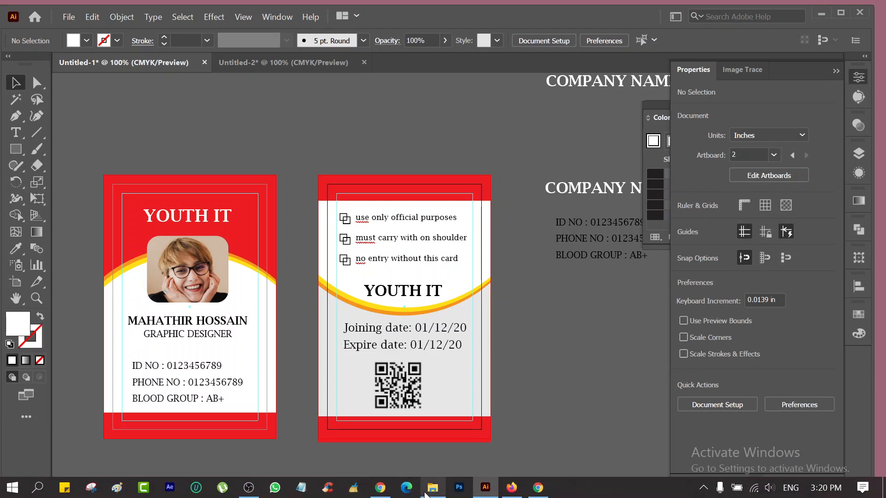
scroll(561, 405, "down", 2)
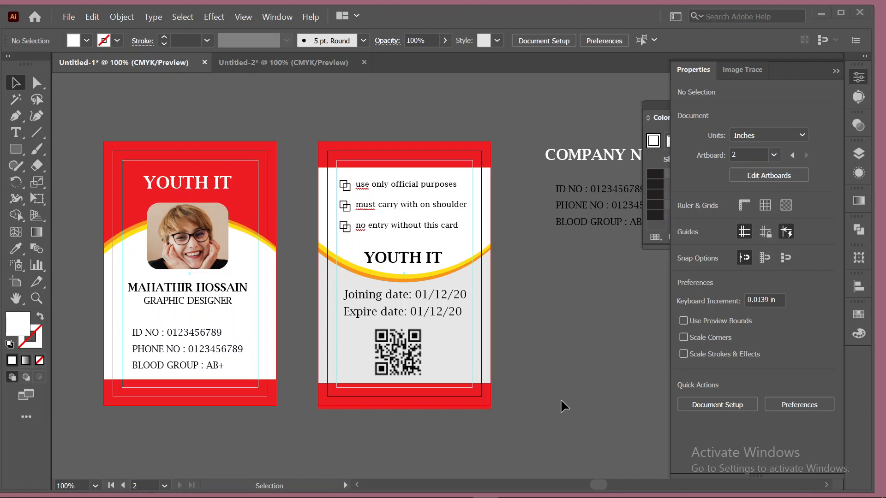
mouse_move(505, 496)
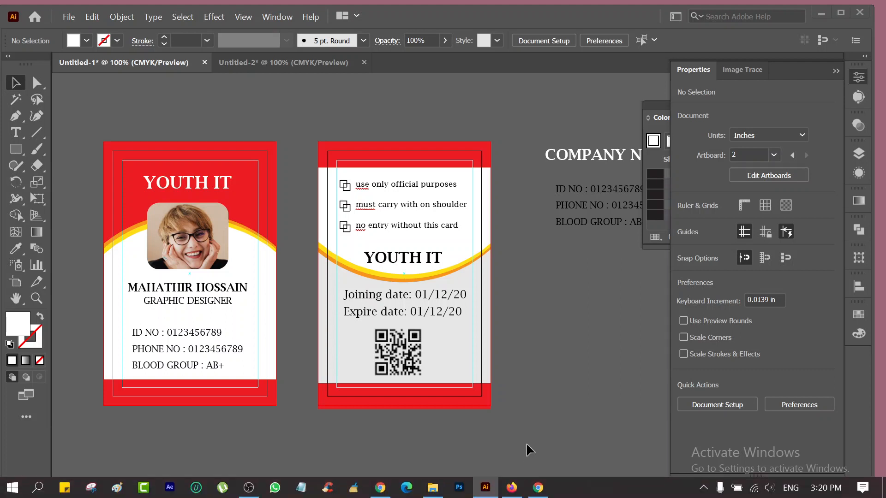
Bring up the Google Images 'id card' results in Firefox for reference.
left_click(516, 495)
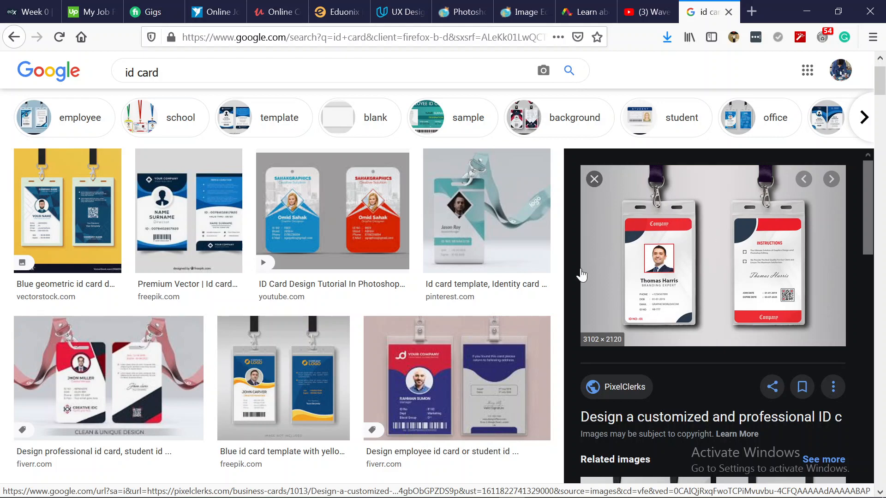
Return from Firefox to the ID card artwork and clear the selection.
left_click(799, 18)
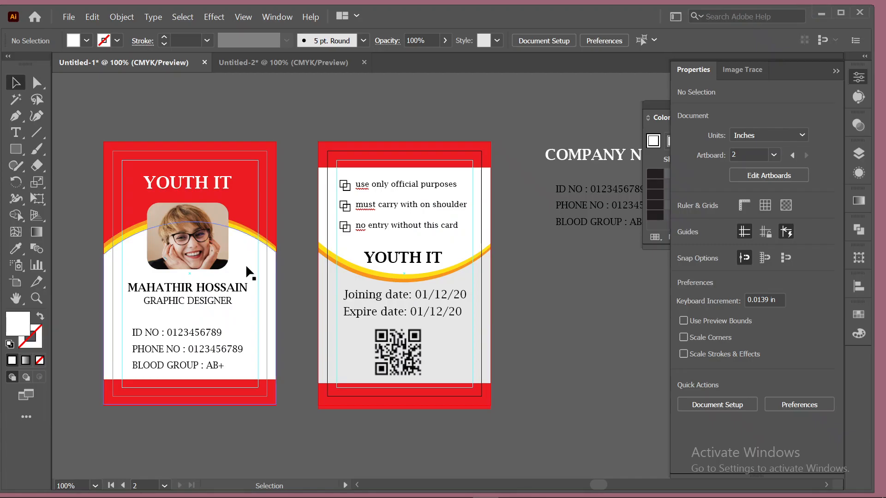
left_click(465, 154)
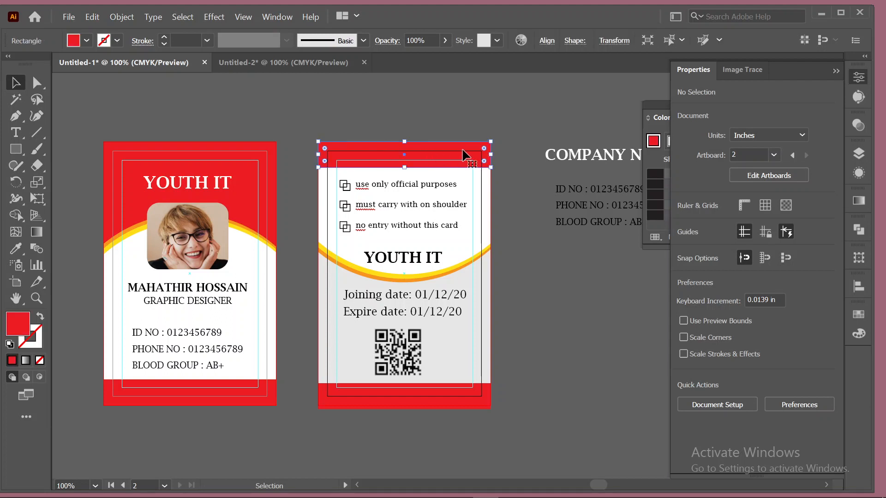
left_click(573, 299)
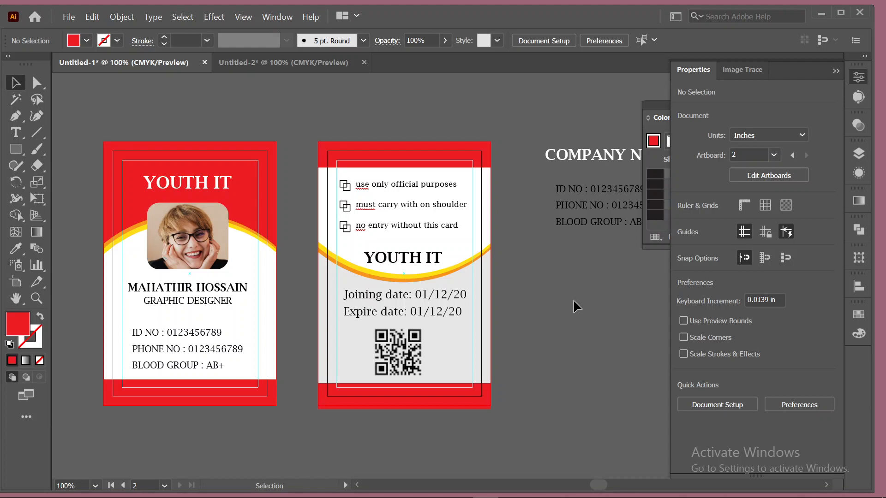
Try navy and bright blue fills on the front card's curved background, then restore white.
left_click(238, 257)
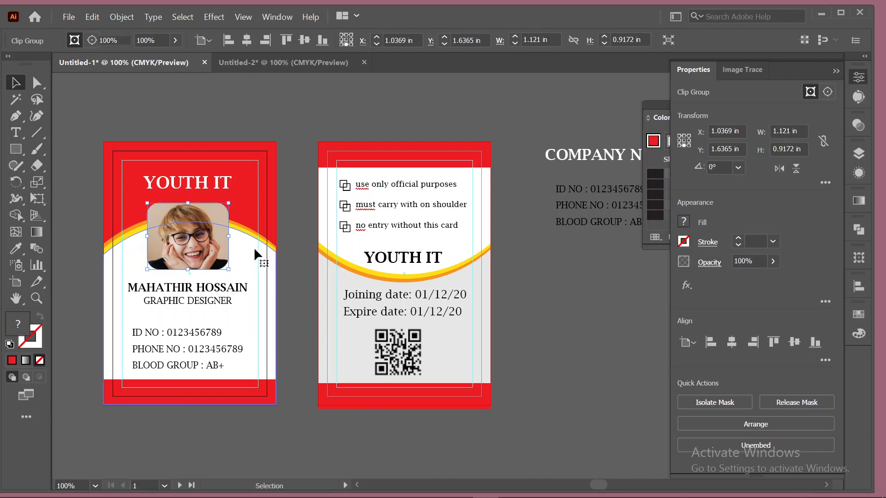
left_click(85, 41)
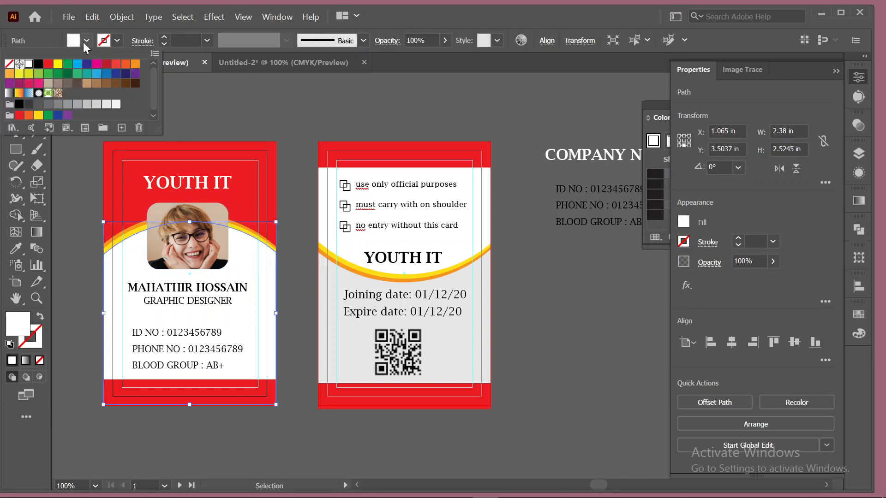
left_click(126, 74)
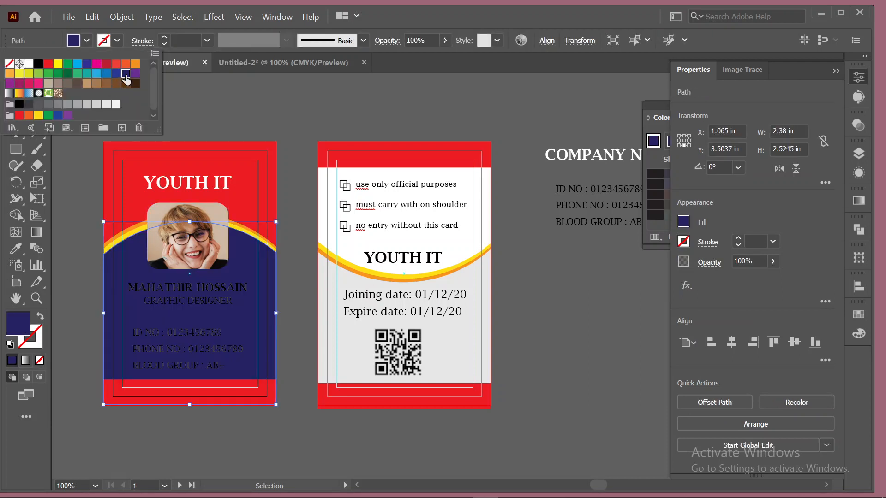
left_click(116, 75)
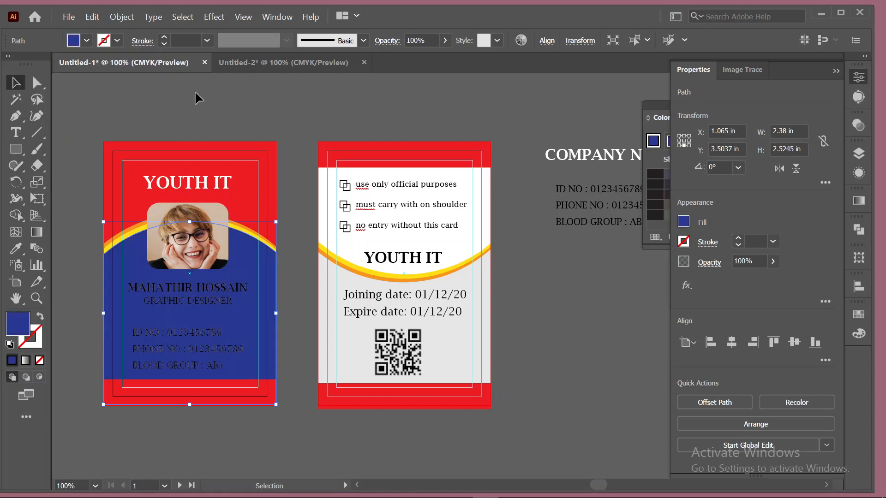
key("ctrl+z")
key("ctrl+z")
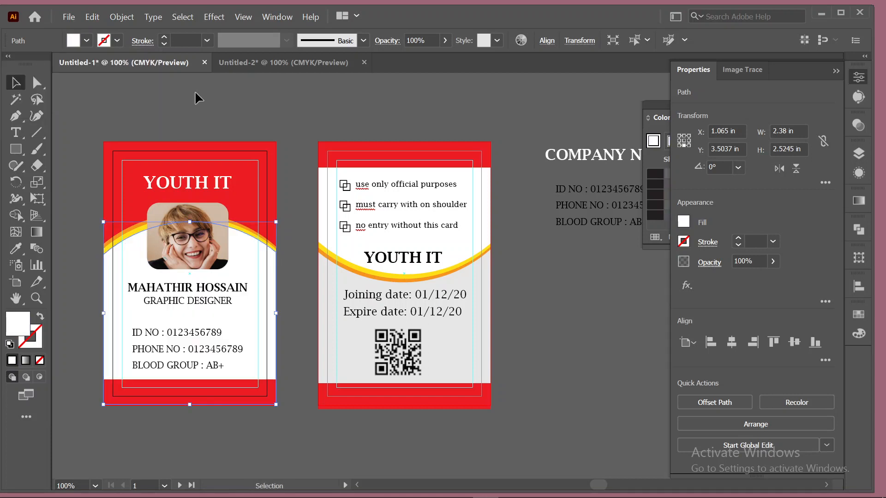
left_click(194, 90)
Preview the blue-and-red ID card design from the YouTube tutorial in the image results.
left_click(517, 490)
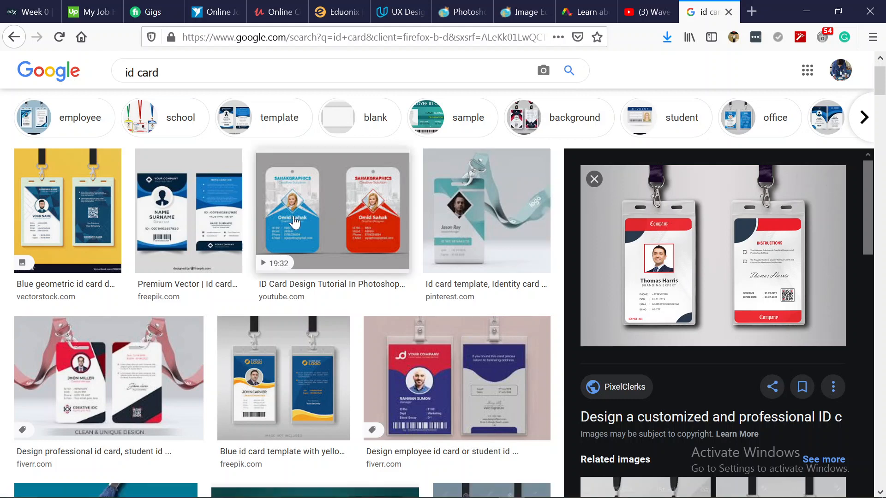
left_click(294, 222)
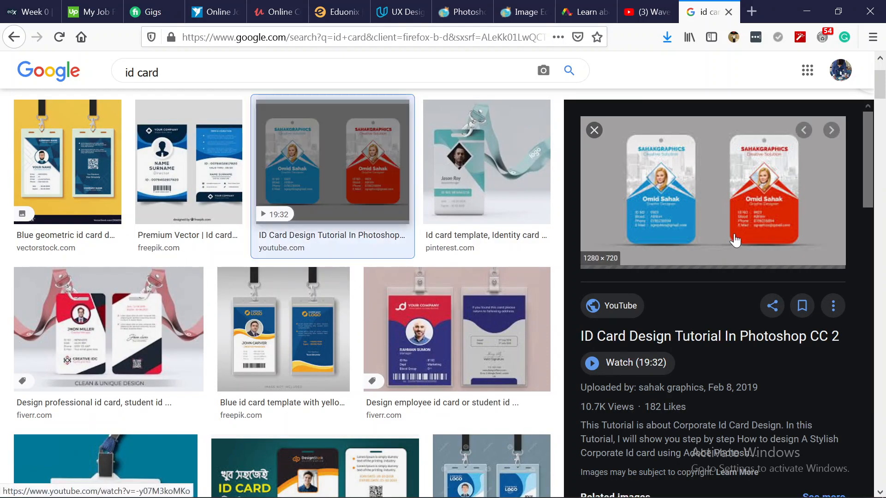
scroll(500, 383, "down", 3)
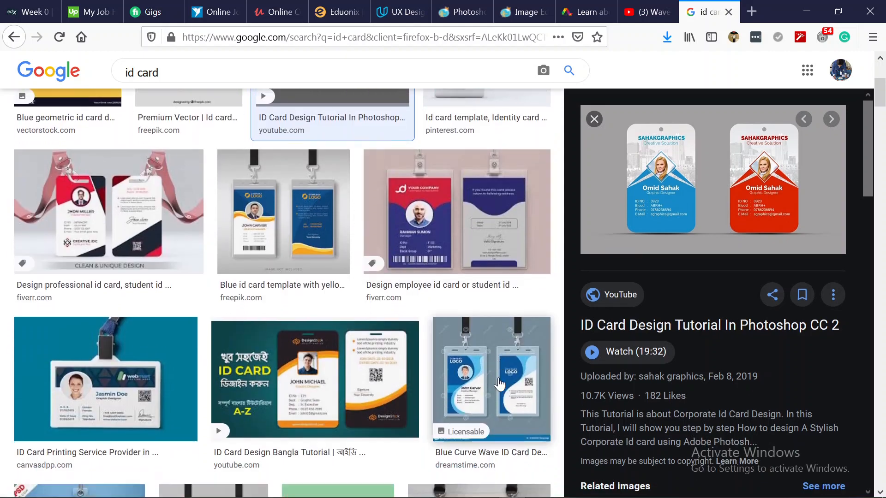
scroll(500, 383, "down", 4)
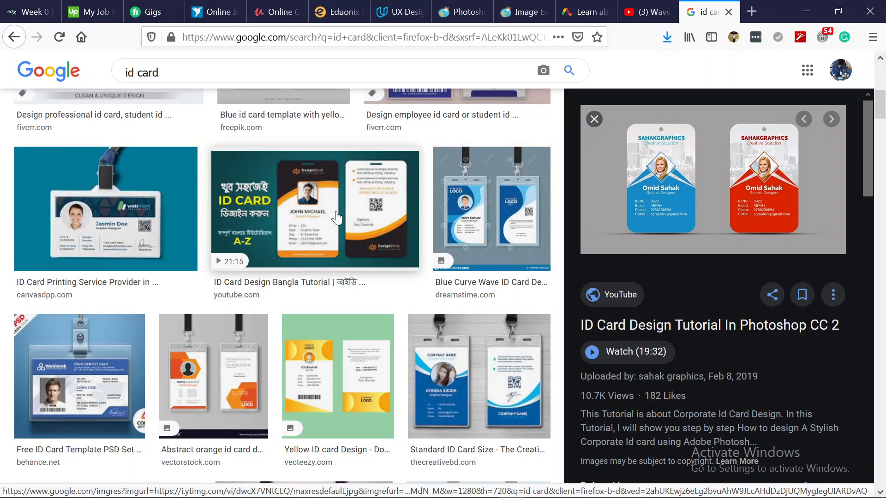
scroll(429, 388, "up", 7)
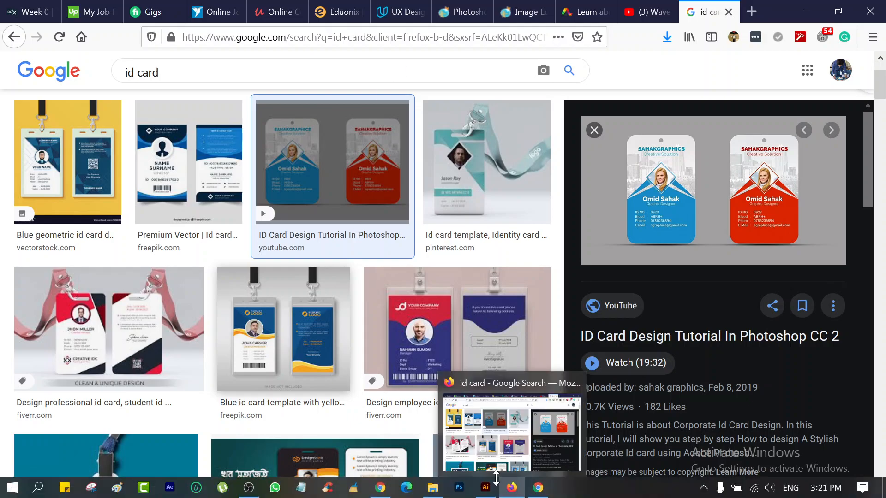
Pan the blank Untitled-2 landscape card, then switch to the red Untitled-1 ID card design.
left_click(492, 485)
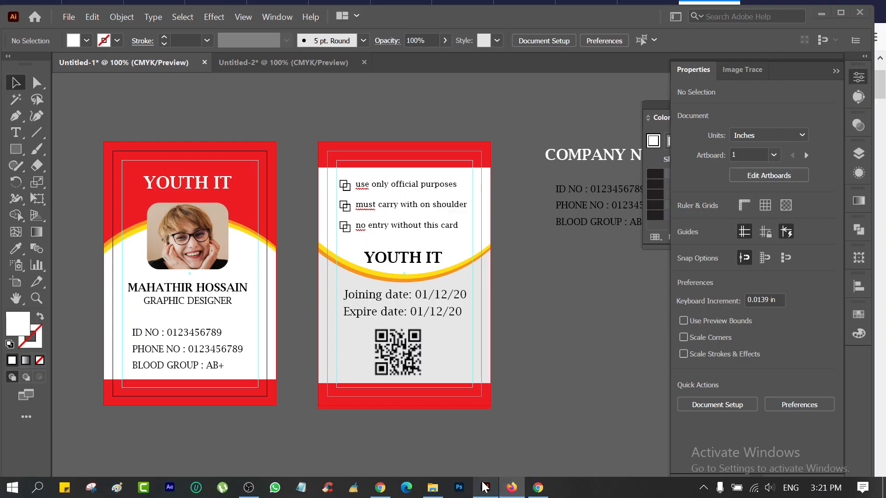
left_click(290, 61)
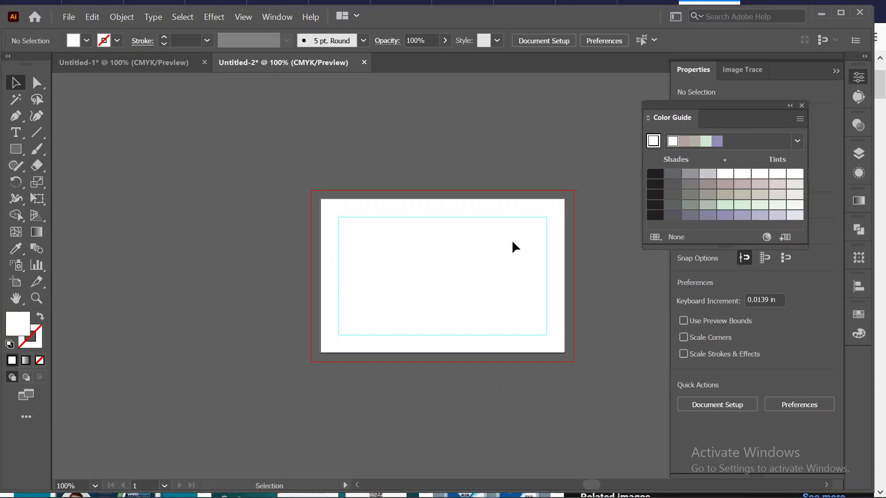
left_click_drag(445, 267, 319, 249)
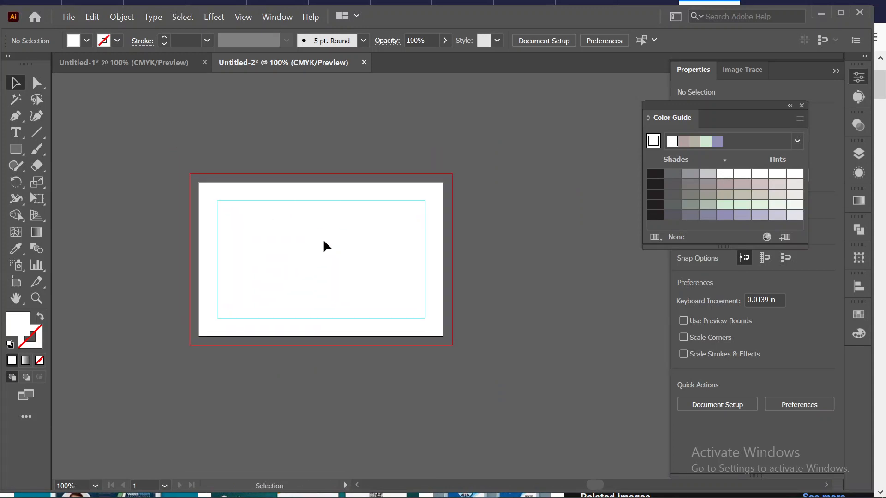
left_click(138, 61)
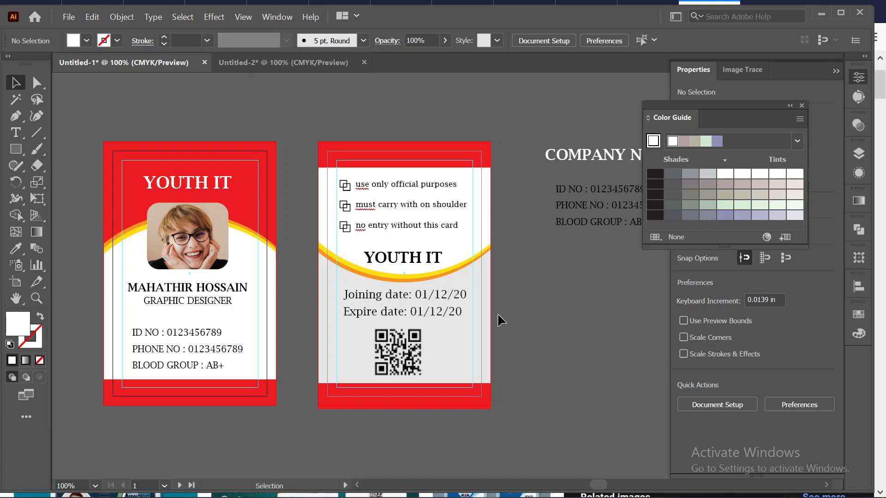
left_click_drag(437, 402, 665, 355)
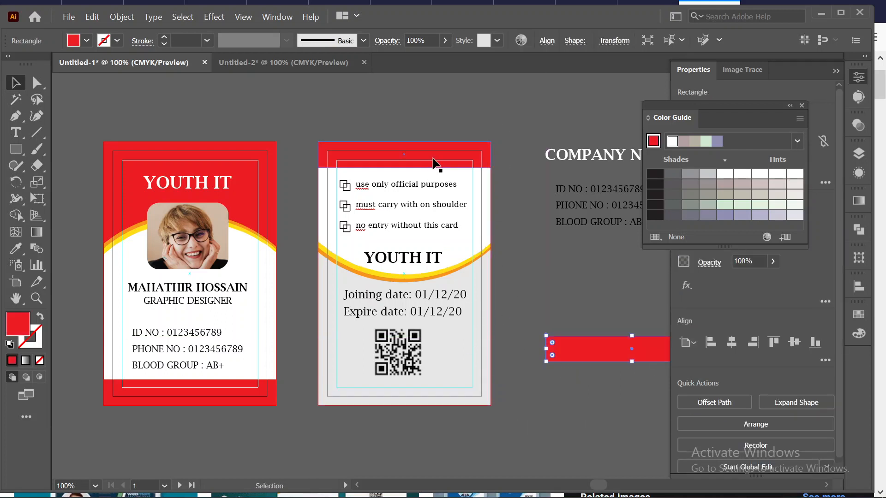
left_click_drag(436, 148, 579, 78)
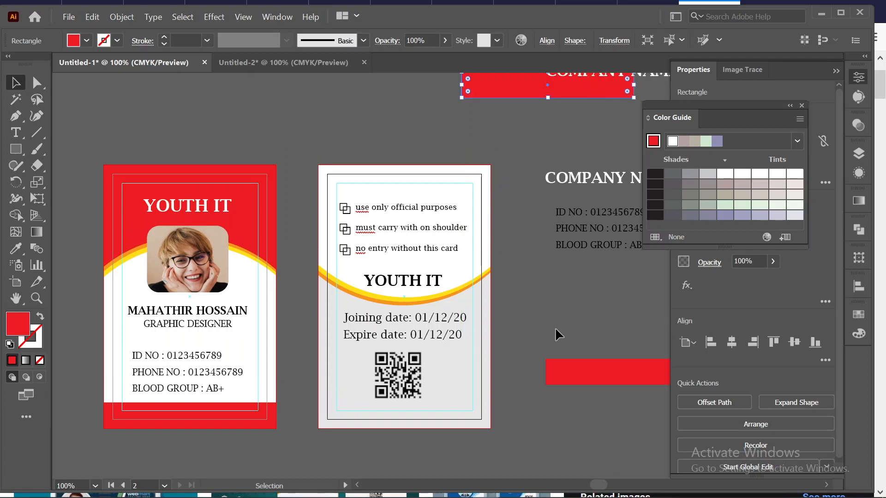
scroll(555, 331, "down", 1)
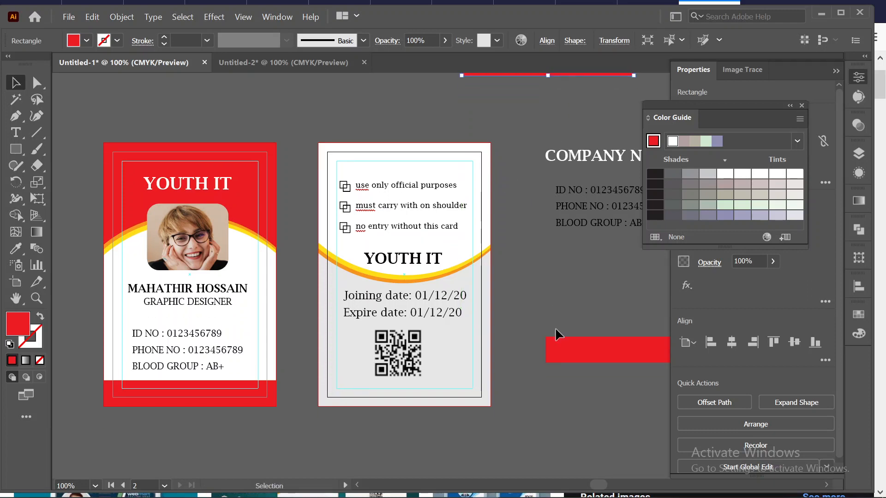
left_click(436, 165)
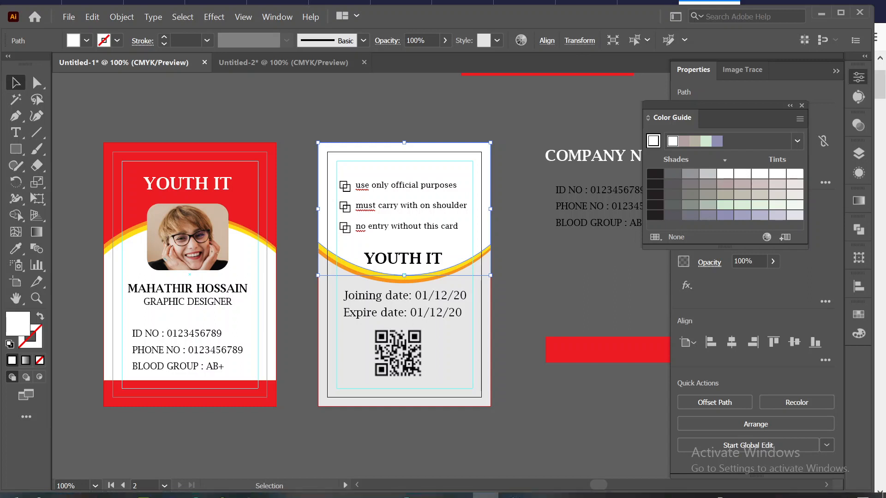
mouse_move(511, 488)
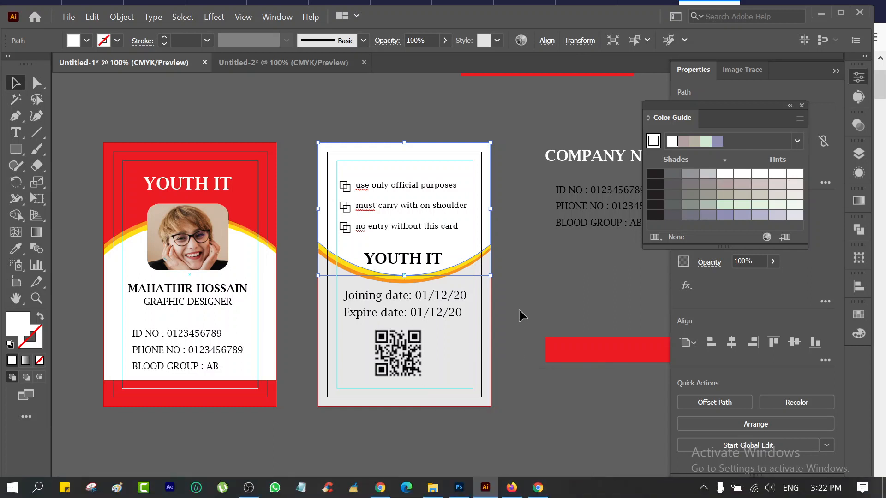
key("ctrl+z")
key("ctrl+z")
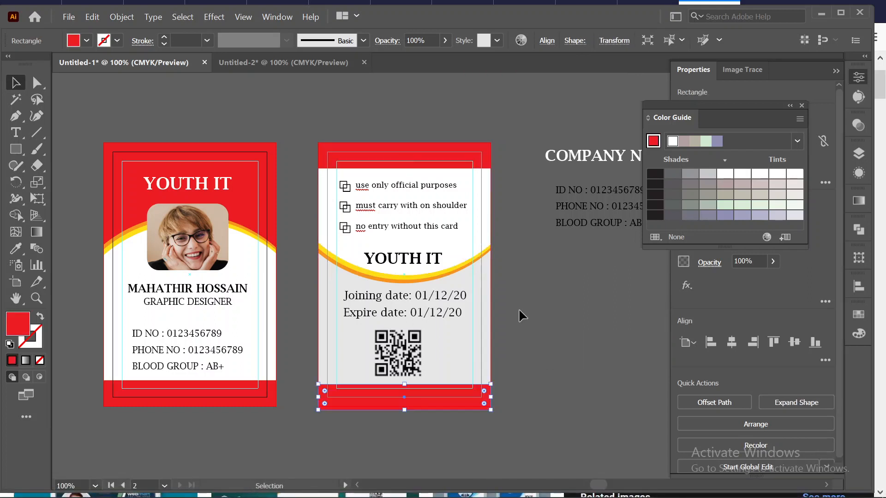
left_click(547, 300)
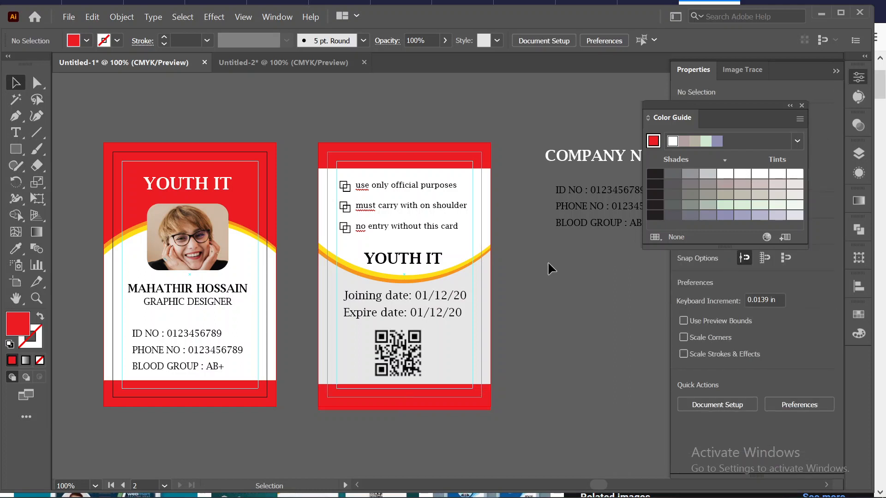
mouse_move(507, 490)
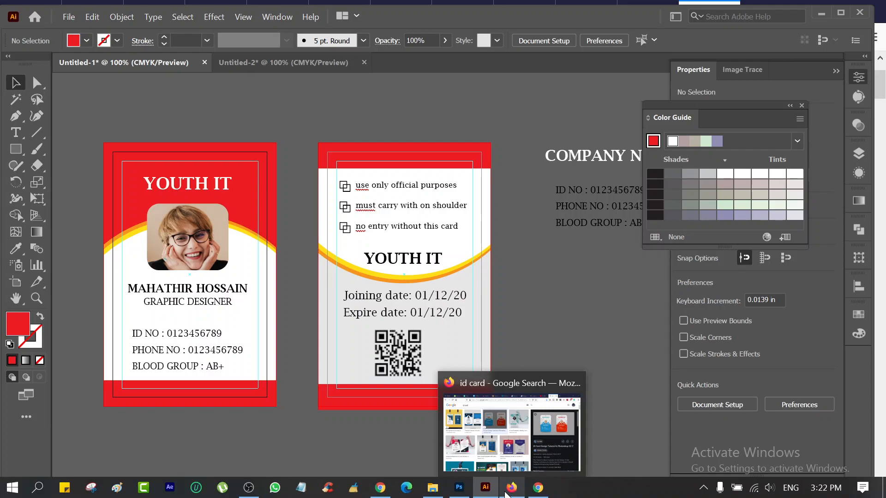
left_click(507, 490)
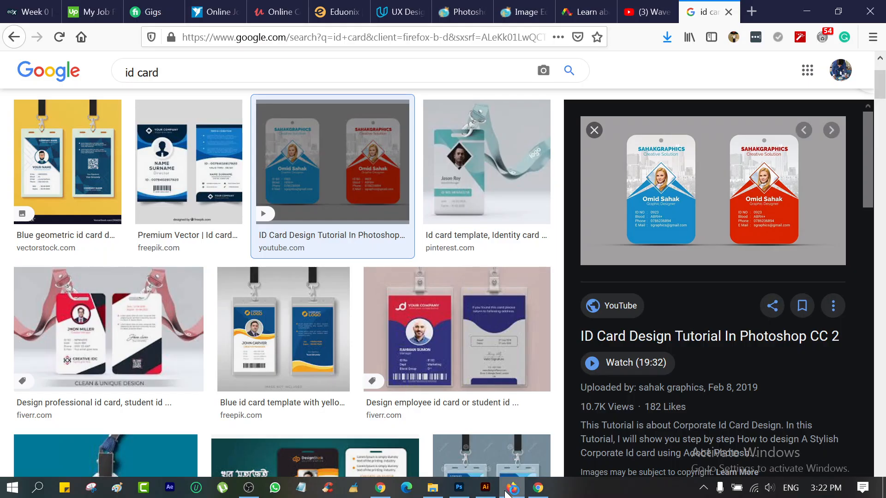
left_click(317, 327)
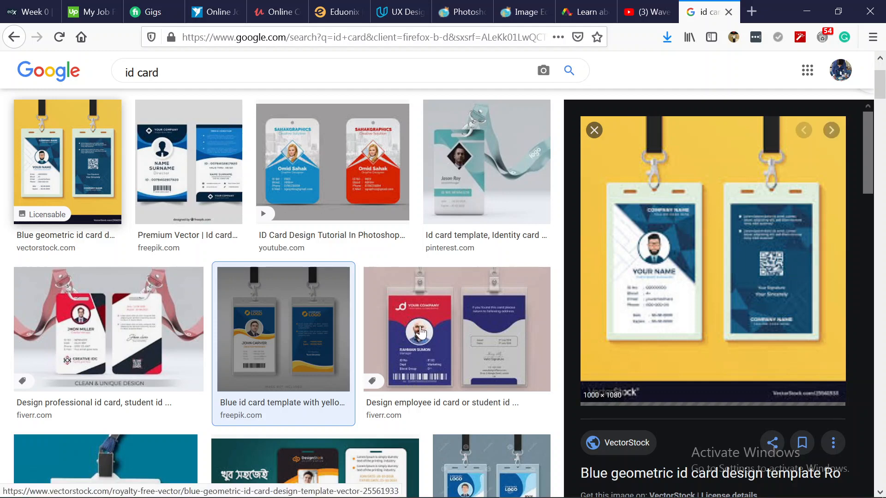
scroll(420, 333, "down", 3)
scroll(272, 298, "down", 2)
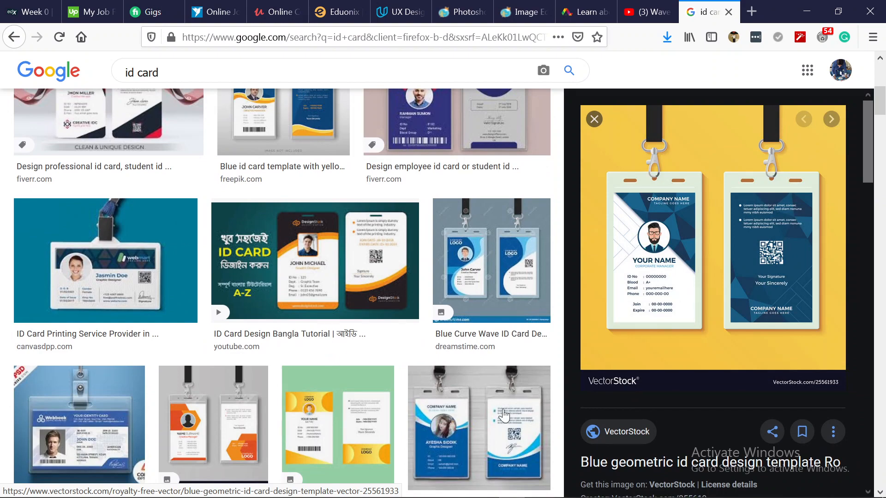
scroll(503, 416, "down", 2)
scroll(485, 397, "up", 7)
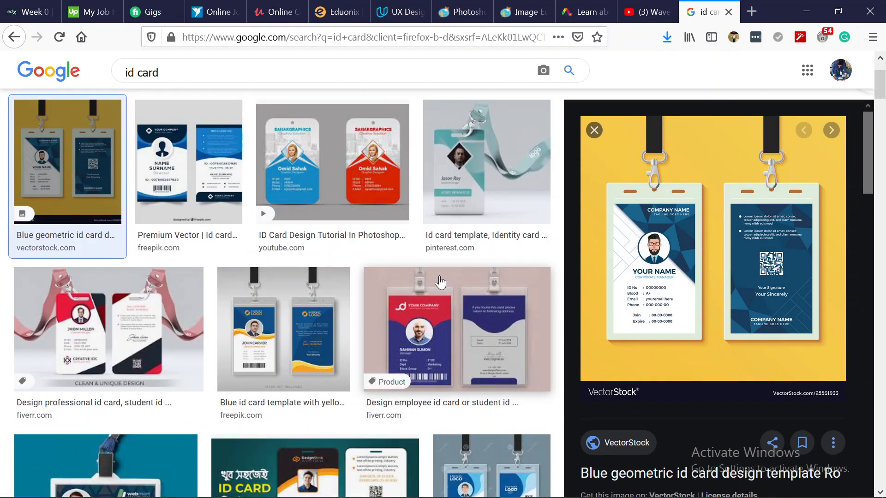
scroll(441, 281, "down", 4)
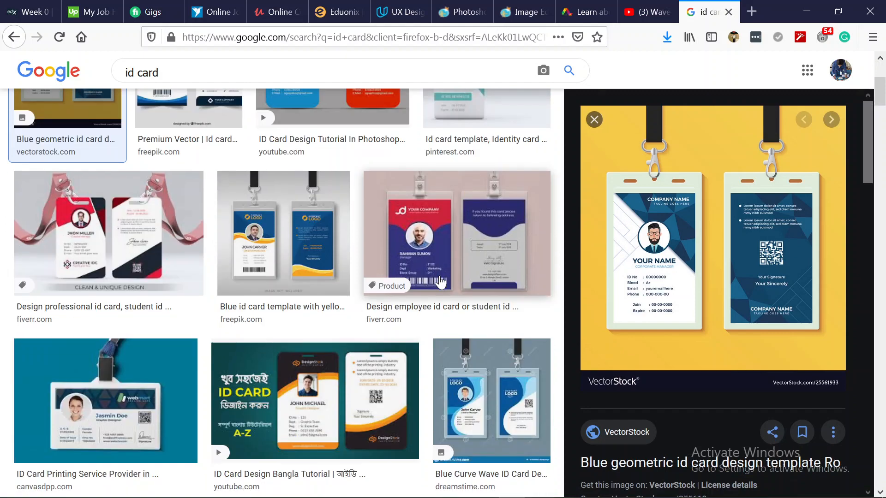
scroll(440, 281, "down", 2)
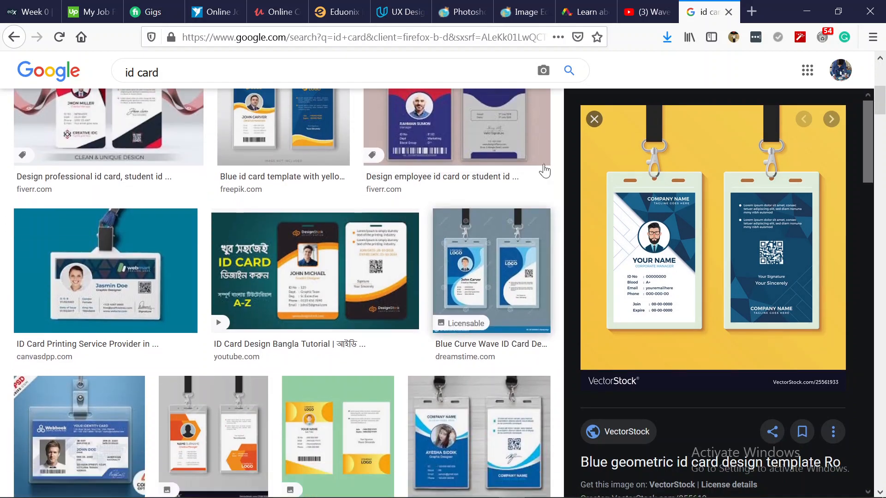
scroll(432, 308, "down", 4)
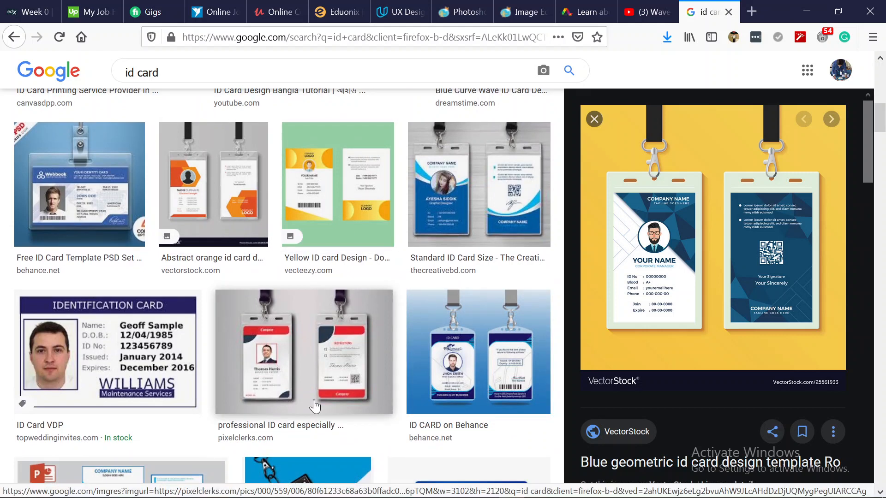
left_click(95, 194)
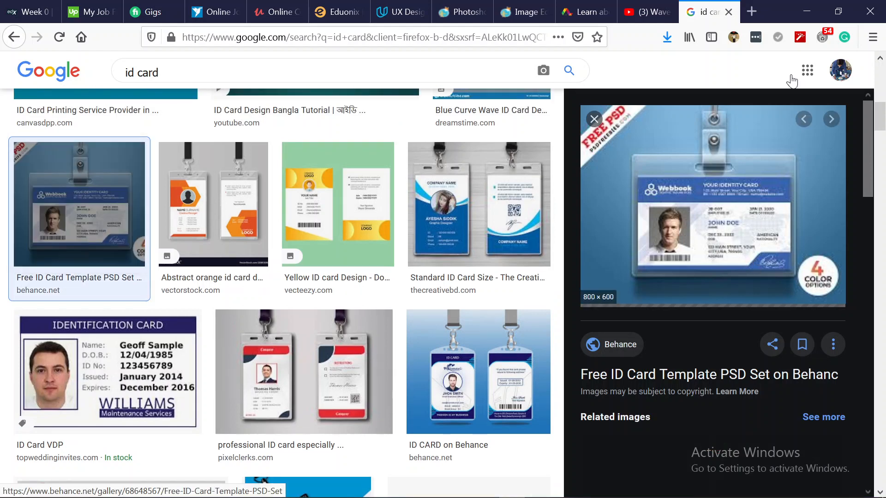
left_click(809, 10)
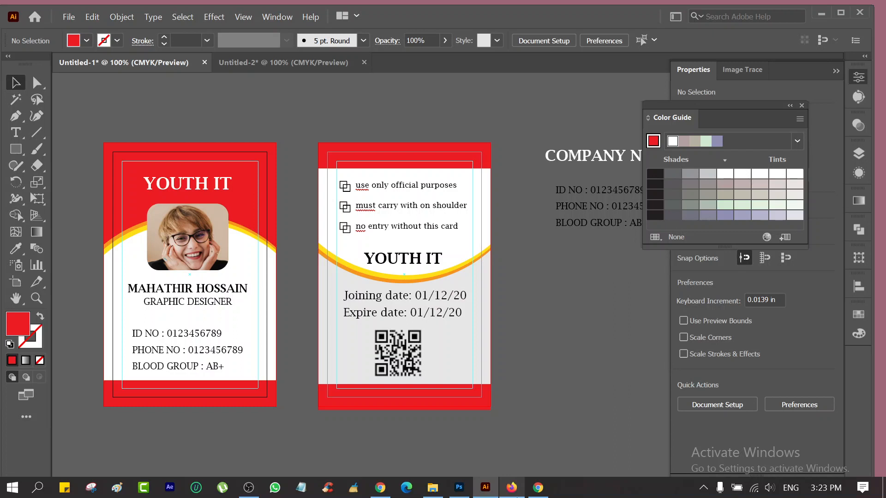
Show the blank Untitled-2 card zoomed to 150% with the Rectangle tool ready.
left_click(270, 59)
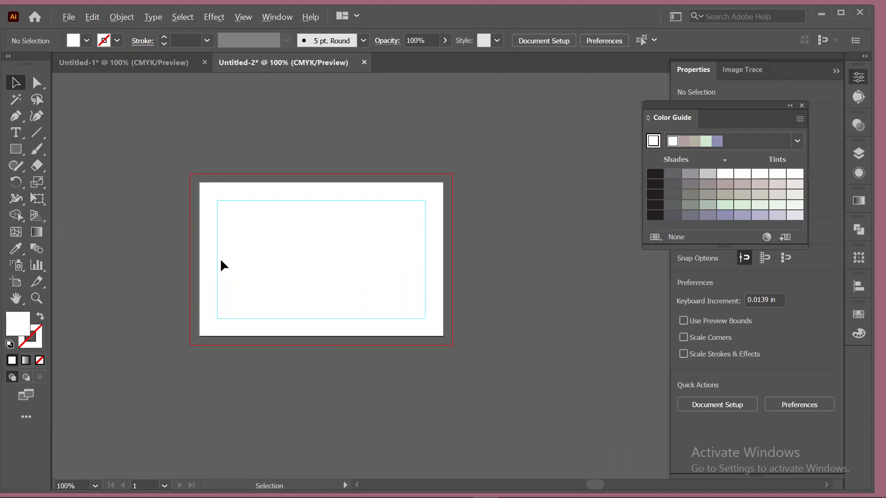
scroll(220, 258, "up", 1)
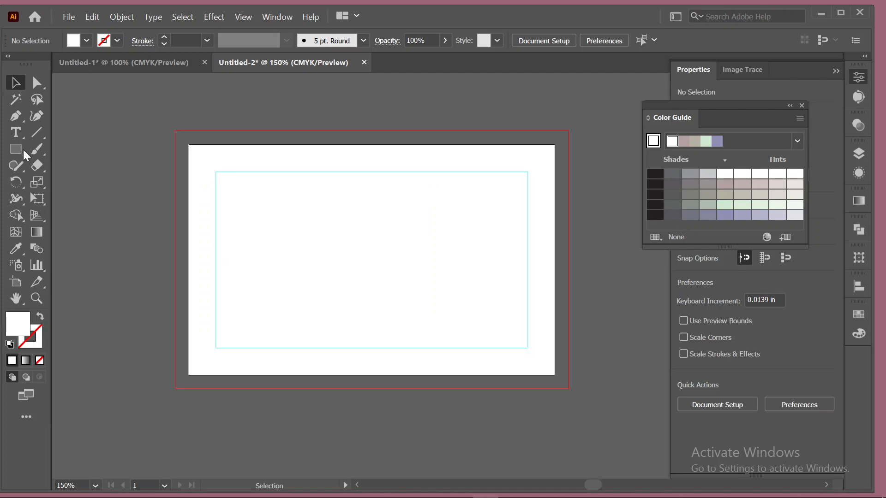
left_click(24, 150)
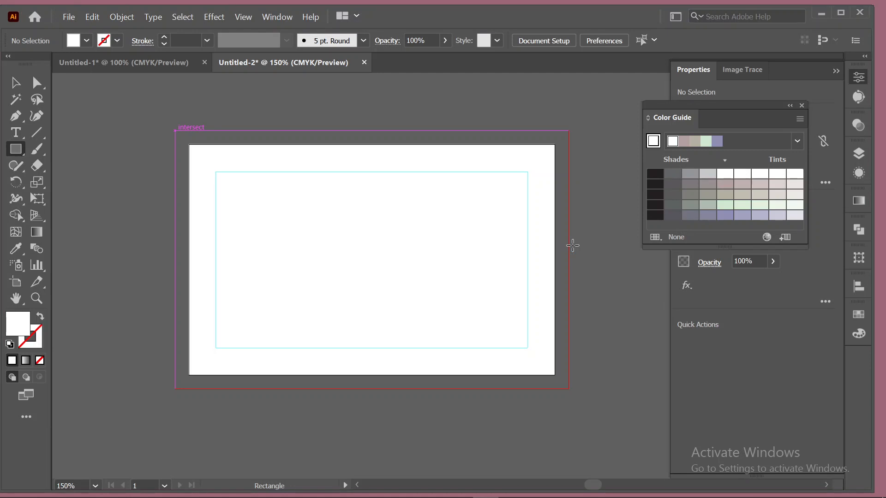
Draw a top bar from the bleed's top-left corner and fill it bright blue.
left_click_drag(175, 130, 563, 182)
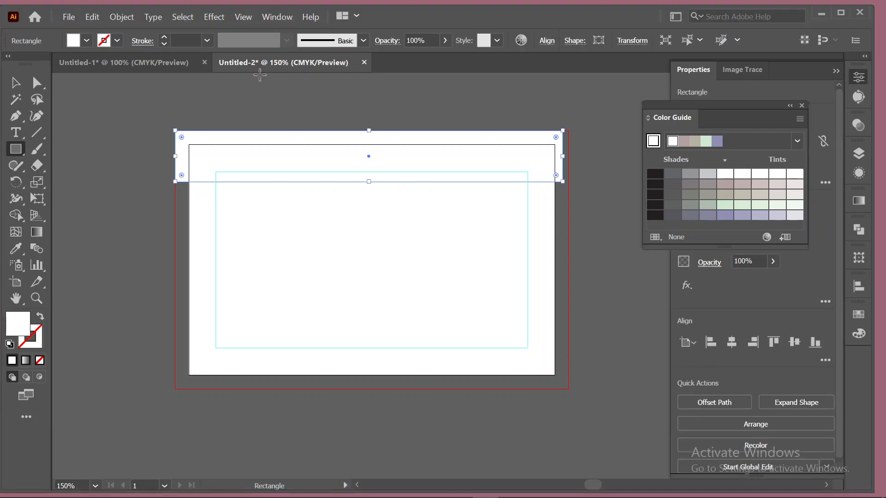
left_click(85, 43)
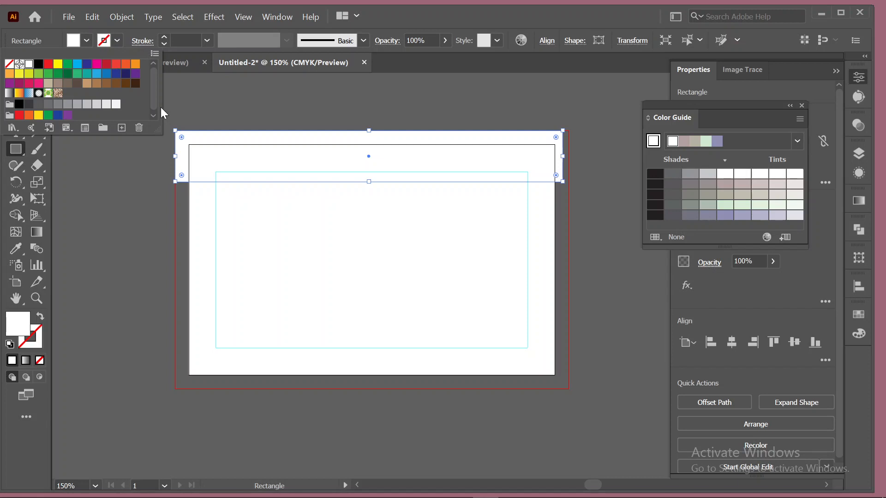
left_click(125, 74)
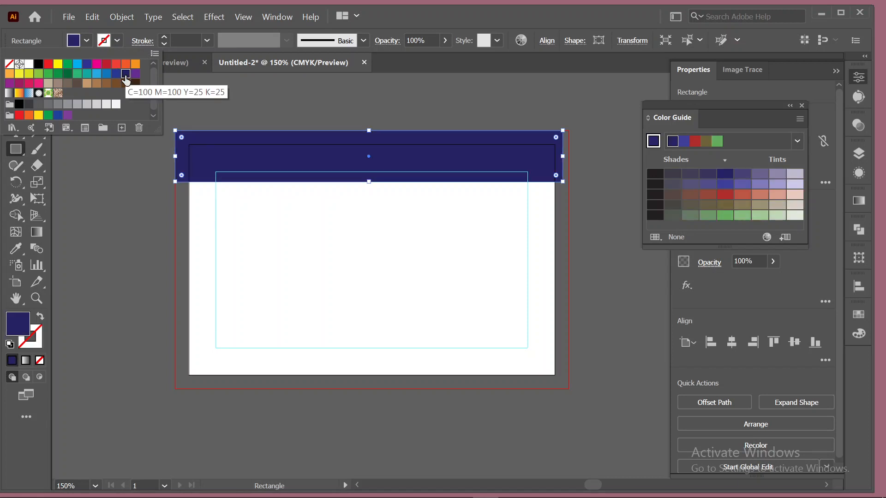
left_click(87, 65)
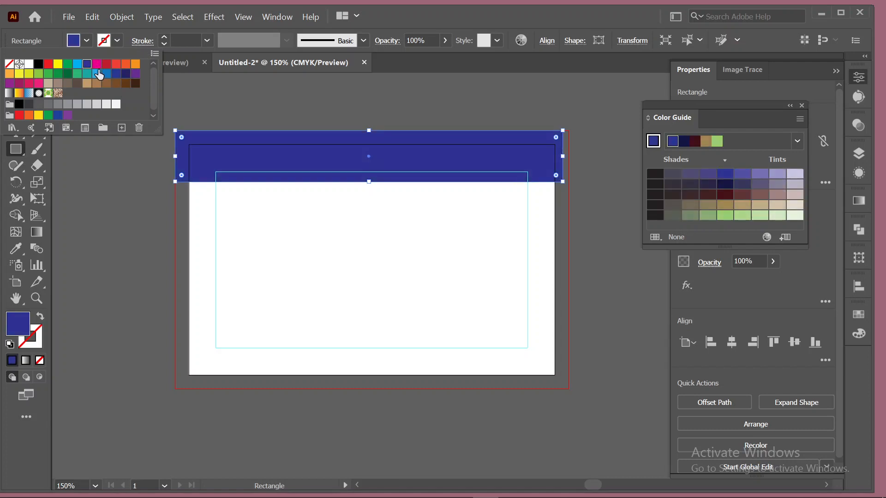
left_click(180, 116)
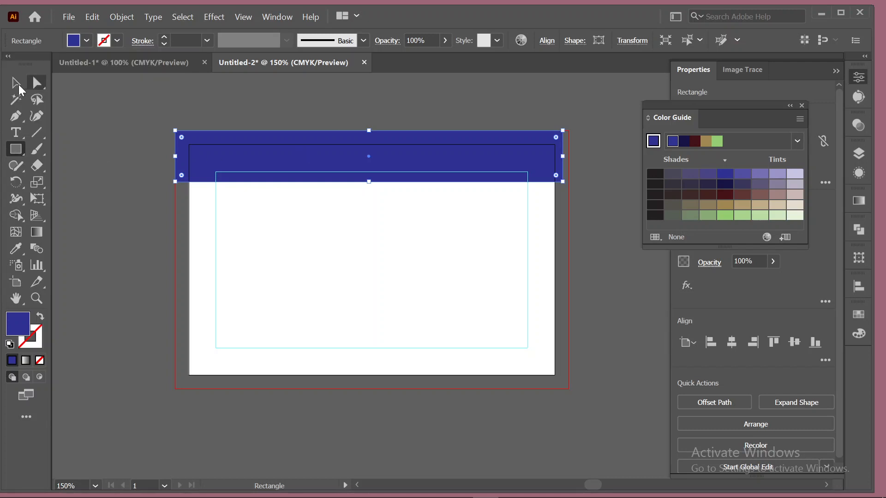
Align the blue bar's top with the artboard's top edge, undoing an accidental move downward.
left_click(16, 84)
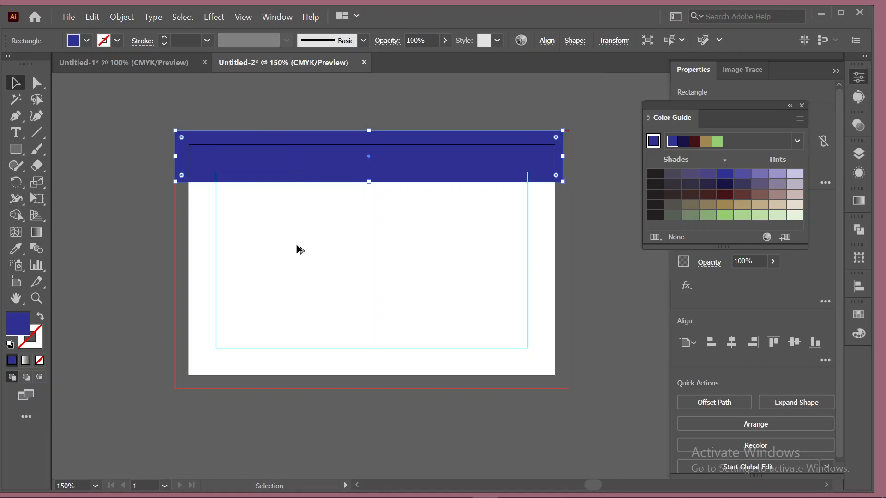
left_click_drag(368, 156, 369, 159)
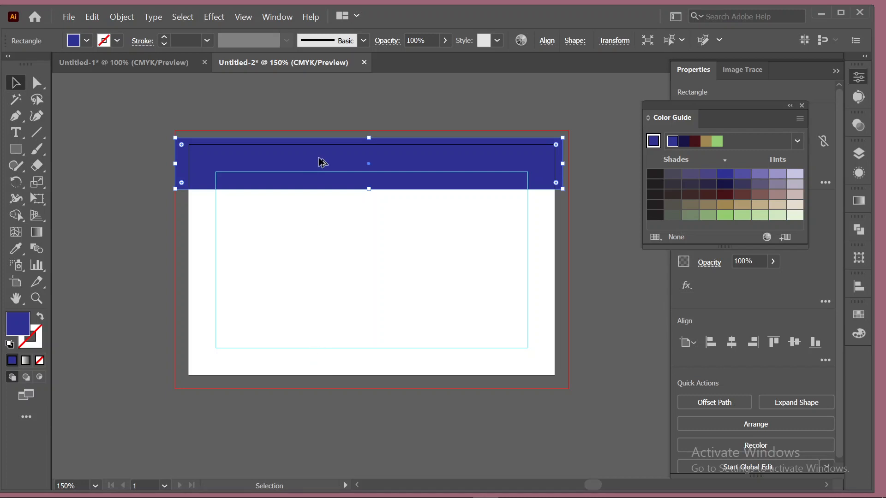
left_click_drag(322, 162, 321, 159)
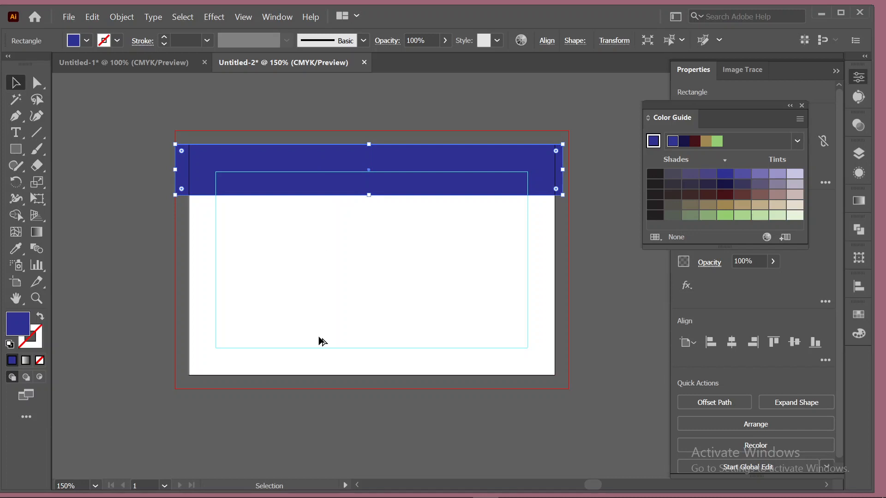
left_click_drag(321, 159, 318, 338)
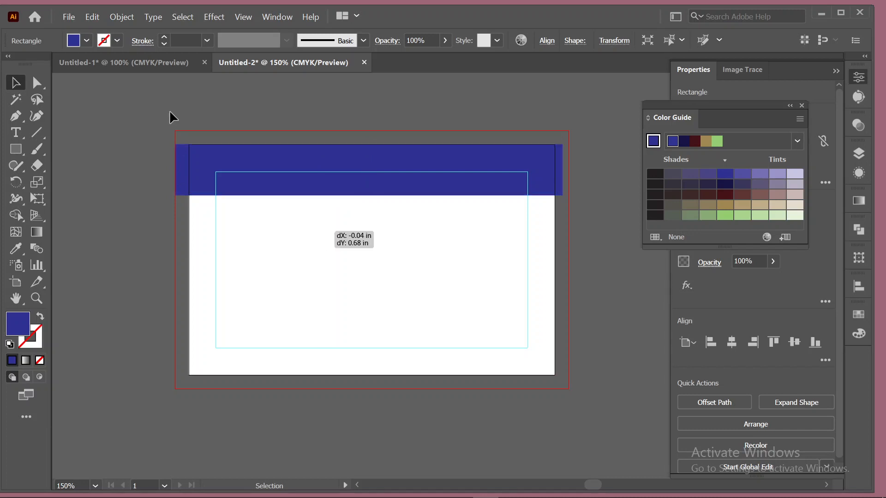
left_click_drag(119, 190, 118, 189)
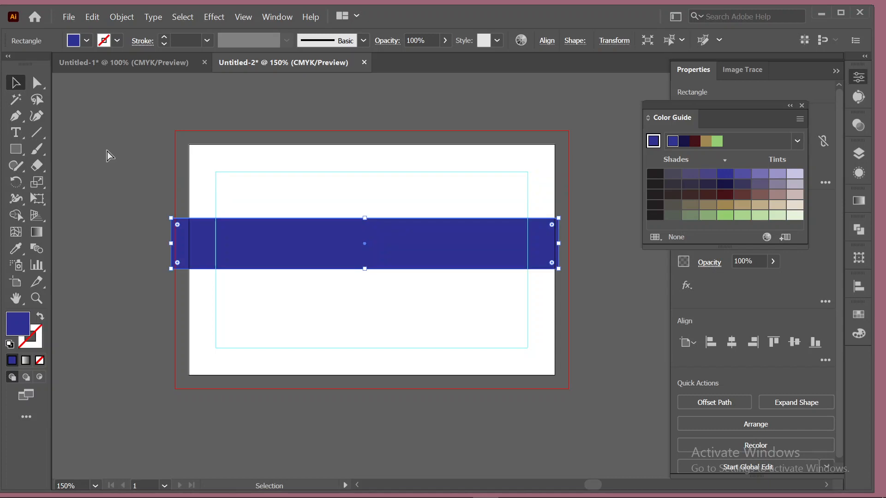
key("ctrl+z")
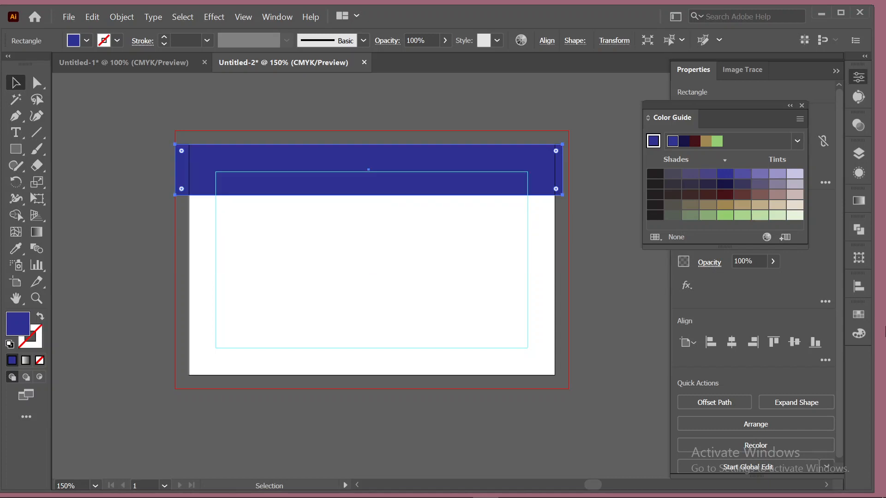
left_click(599, 284)
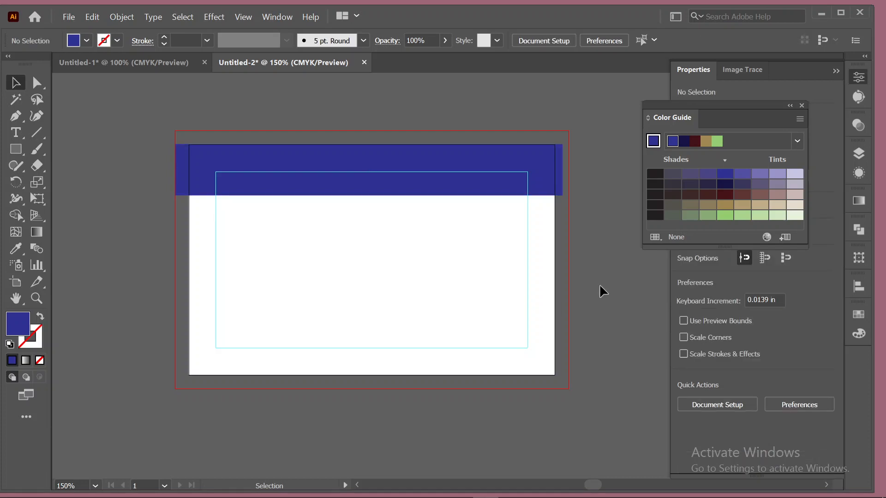
Alt-drag a copy of the blue top bar down to the card's bottom, reaching the bleed.
left_click(358, 166)
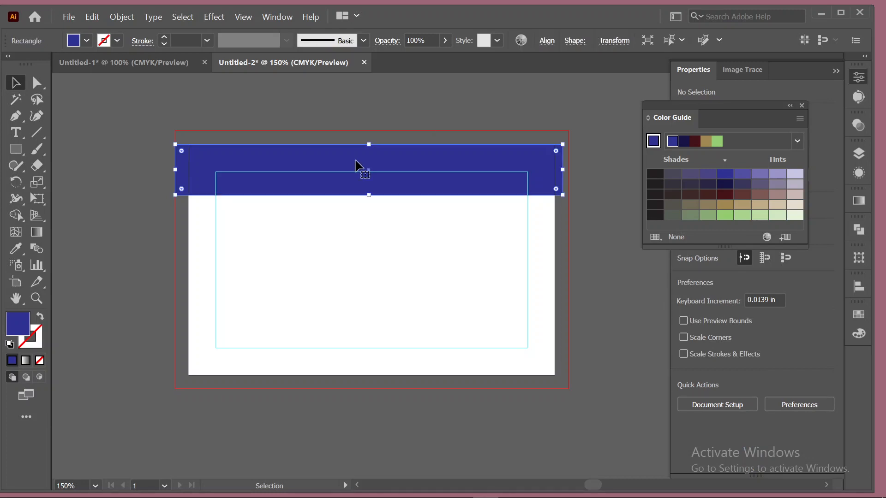
left_click_drag(355, 161, 357, 350, "alt")
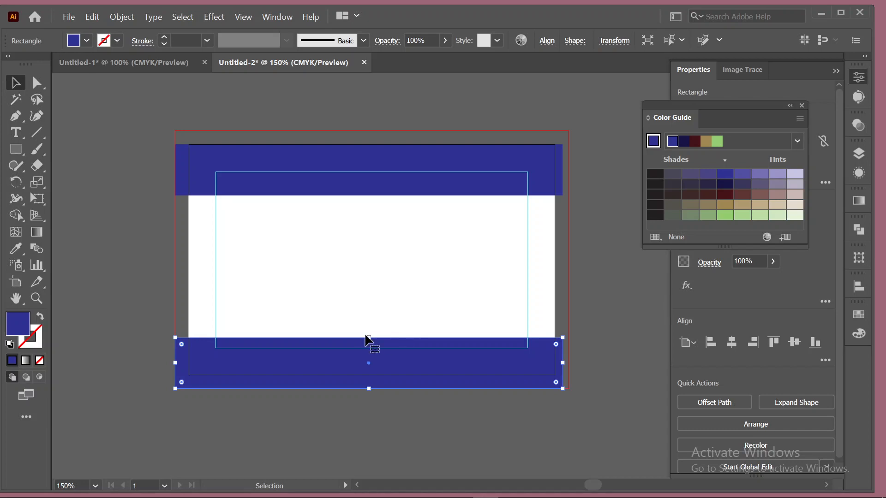
left_click_drag(367, 339, 367, 339)
left_click(820, 12)
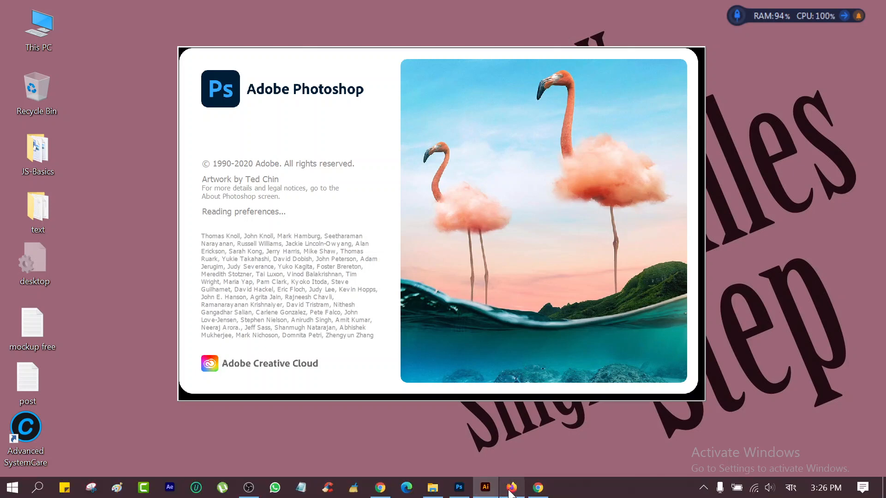
mouse_move(522, 492)
mouse_move(487, 493)
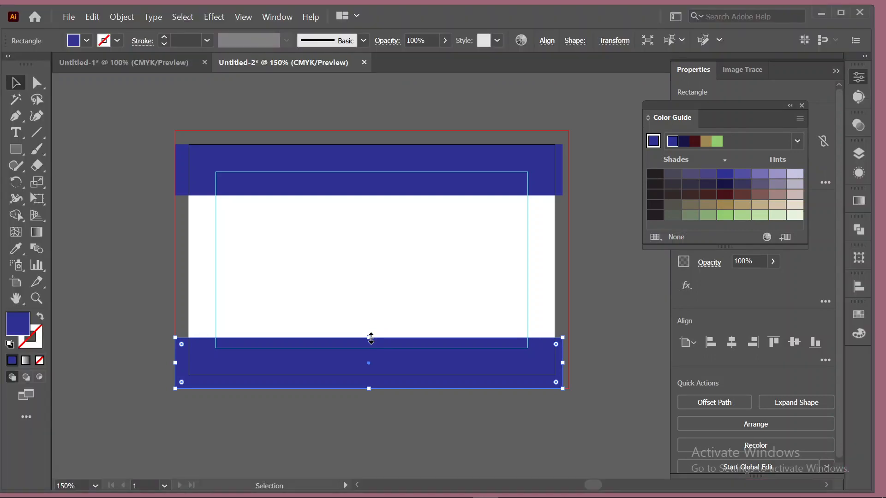
Lower the bottom blue bar's top edge to make the bar thinner.
left_click_drag(371, 338, 374, 358)
left_click(108, 202)
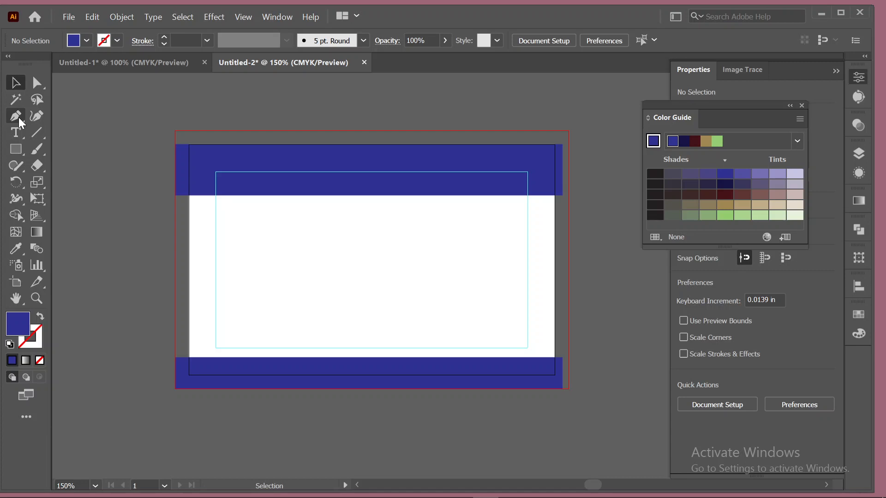
left_click(19, 117)
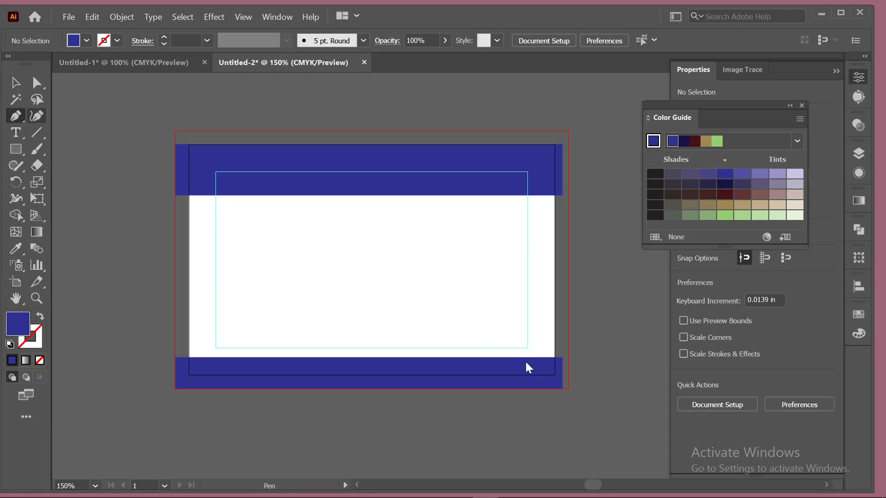
Draw a closed slanted step shape rising from the bottom bar at the card's lower right.
left_click(555, 335)
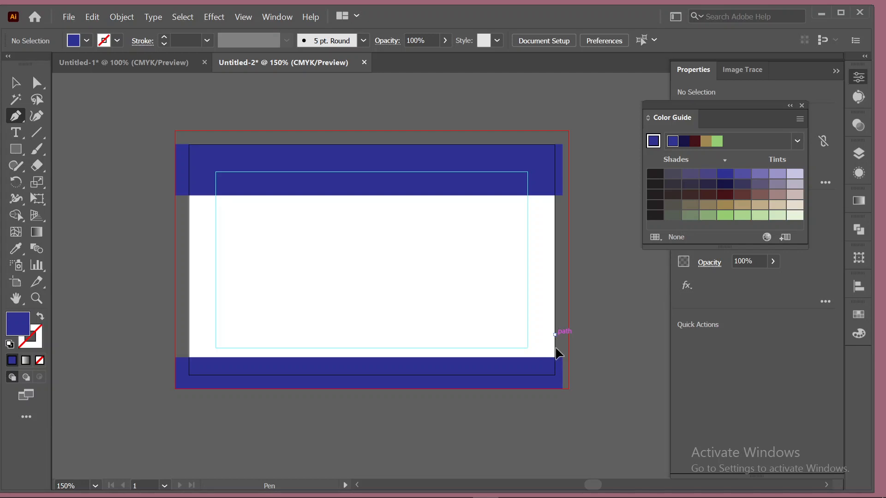
left_click(557, 379)
left_click(557, 380)
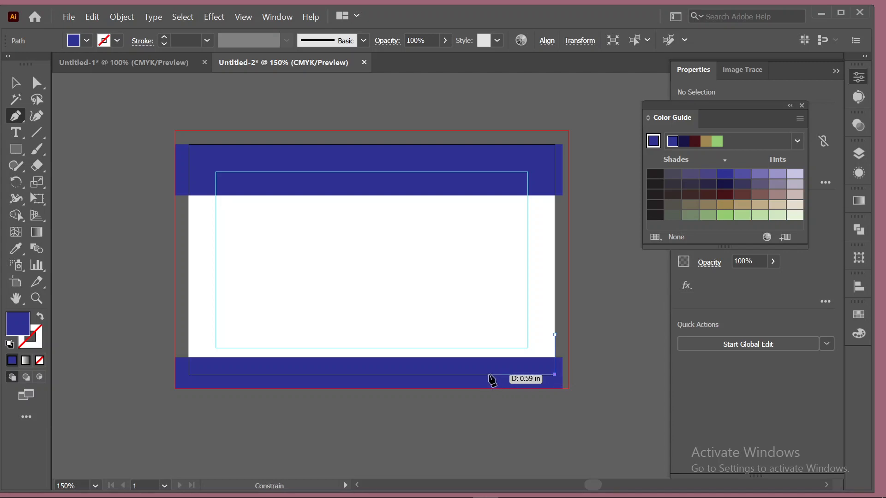
left_click(461, 380)
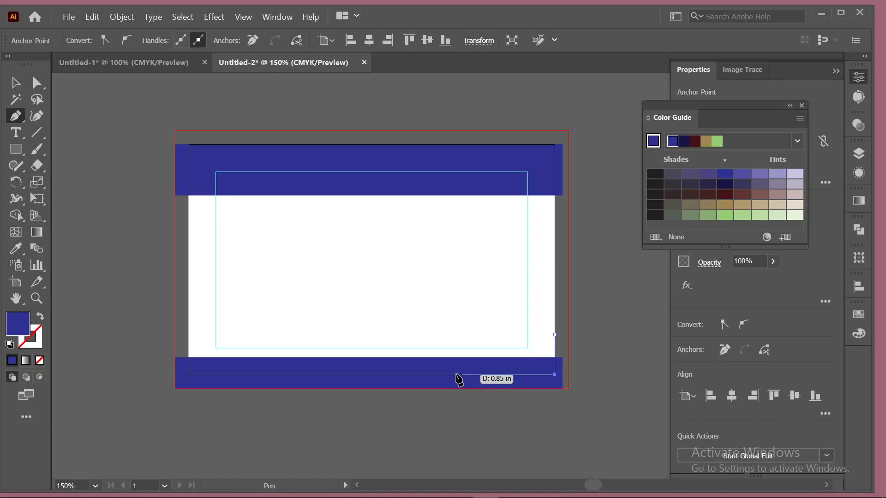
left_click(454, 374)
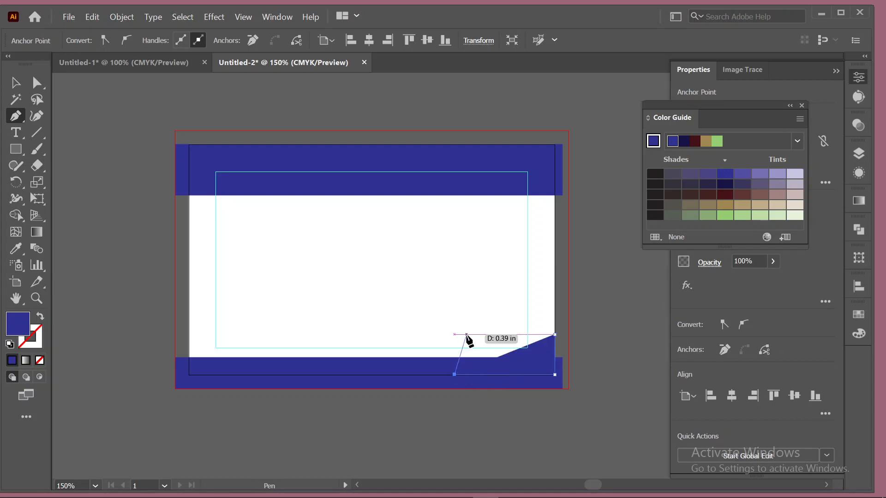
left_click(467, 335)
left_click(554, 334)
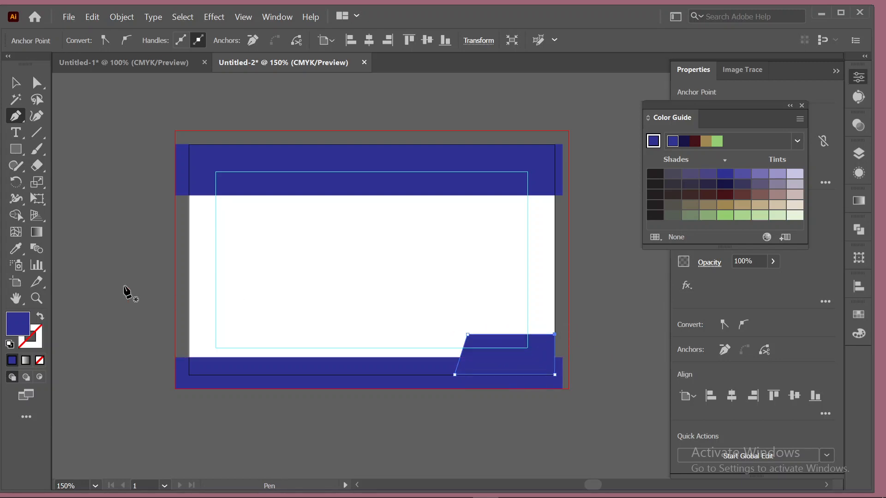
left_click(15, 83)
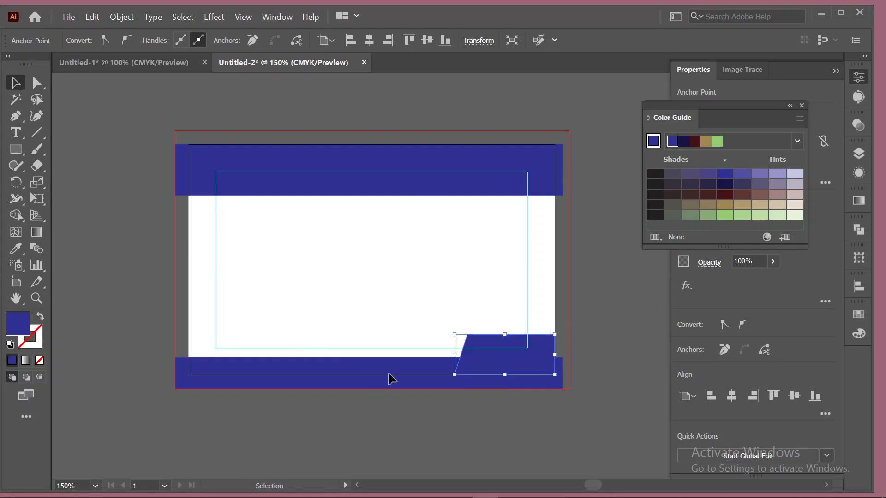
left_click(527, 416)
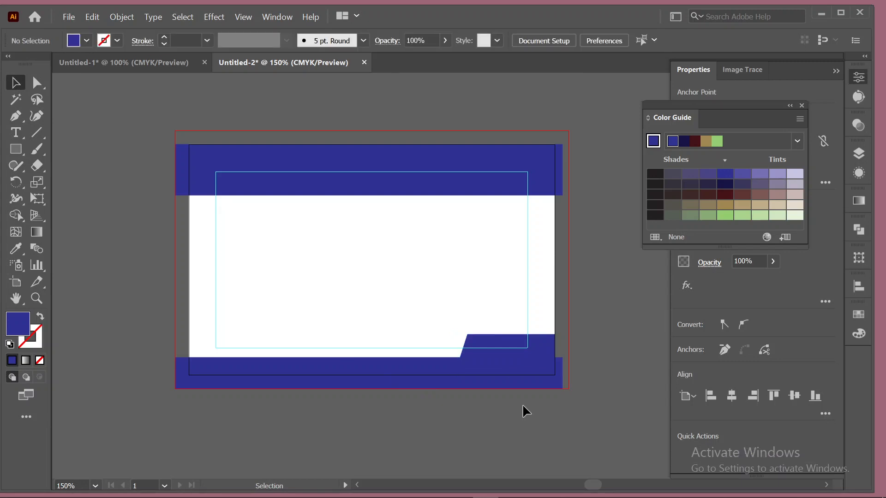
mouse_move(566, 480)
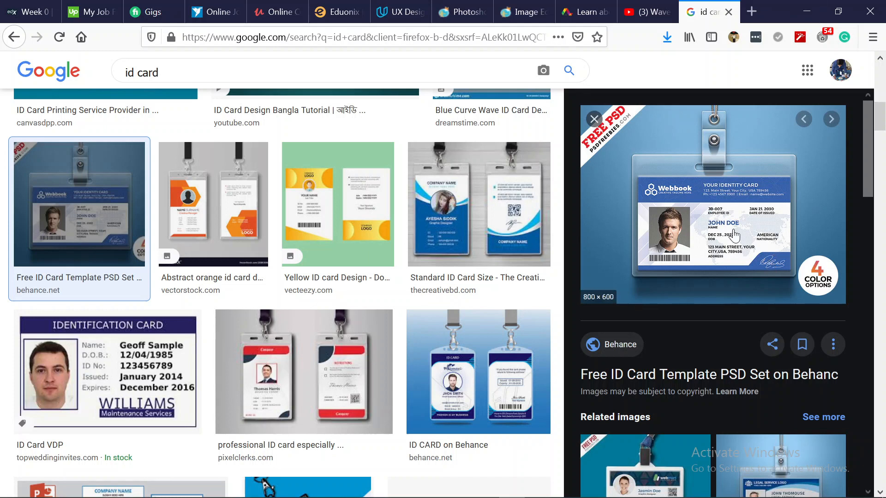
Bring back the 'id card' Google Images results in Firefox to review them, then minimize it again.
left_click(808, 9)
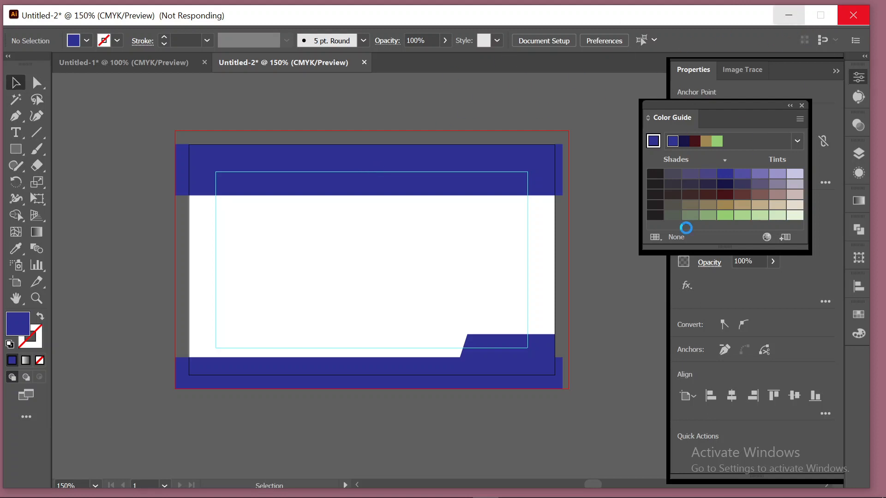
mouse_move(433, 493)
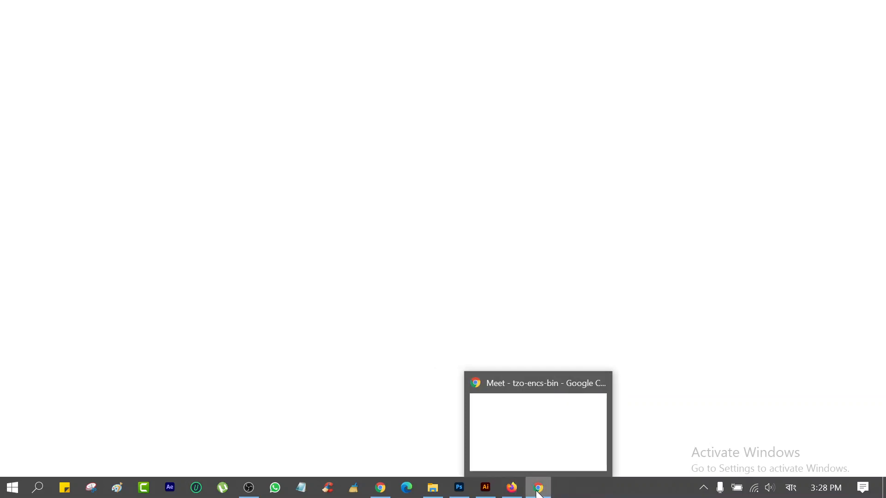
left_click(513, 489)
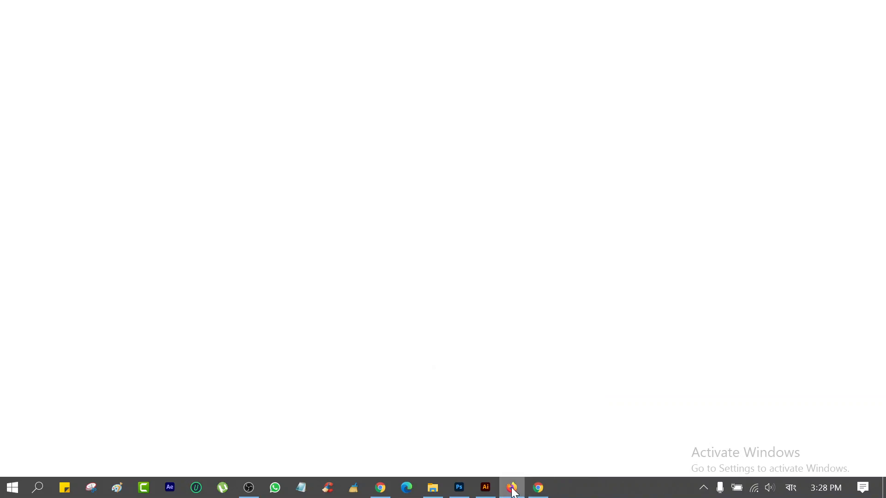
mouse_move(499, 492)
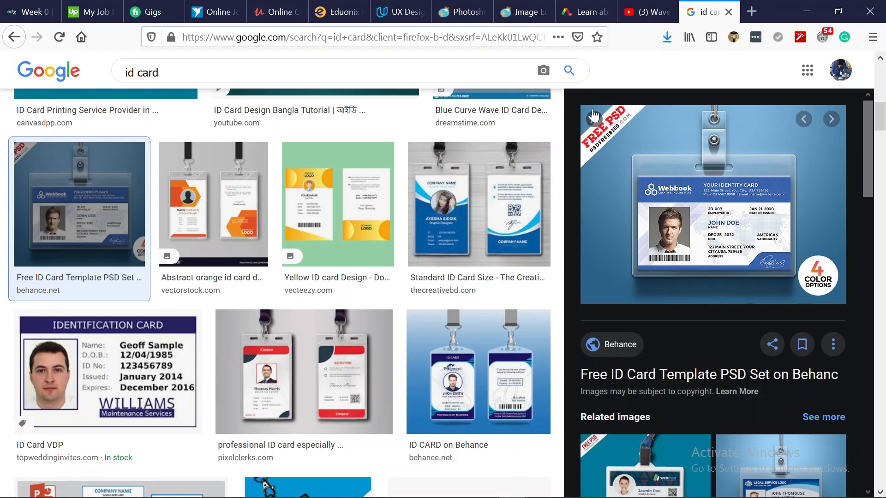
left_click(800, 10)
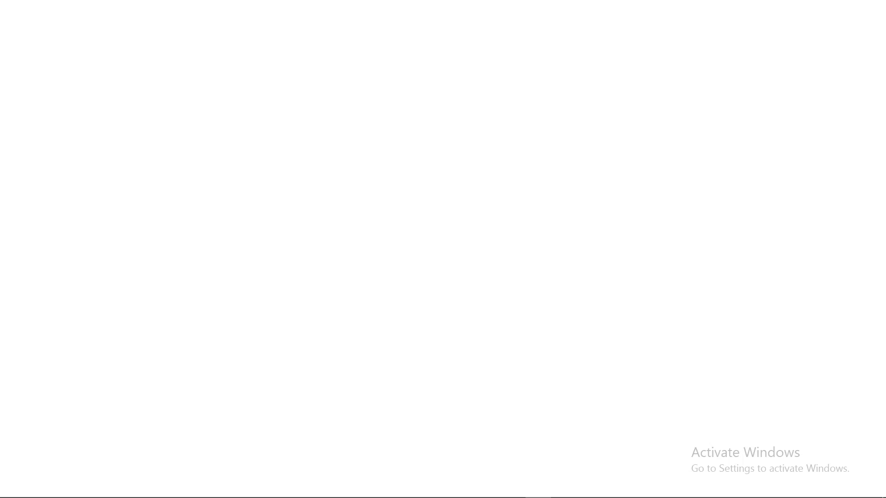
mouse_move(604, 494)
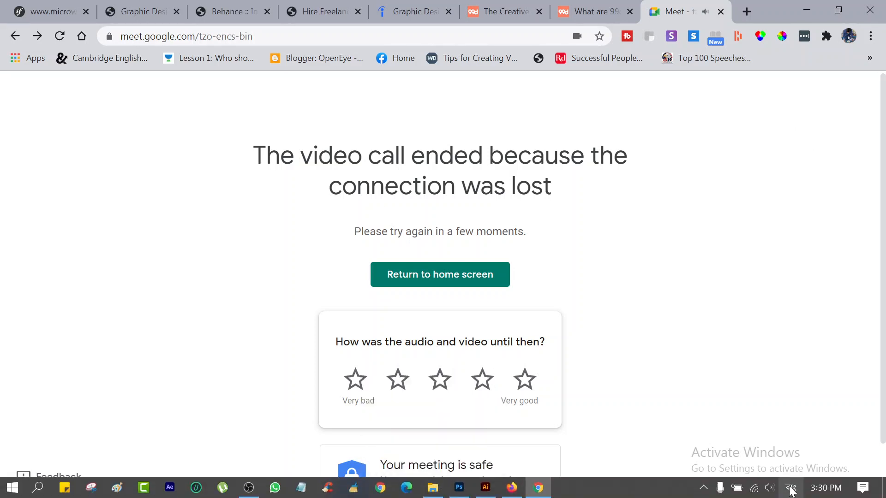
Close the ended Meet tab, switch keyboard input to English, and minimize Chrome.
key("ctrl+w")
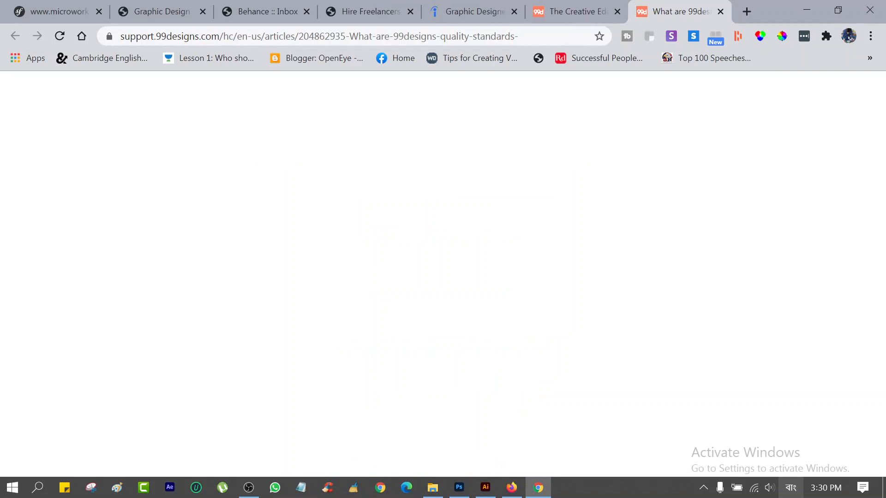
left_click(791, 488)
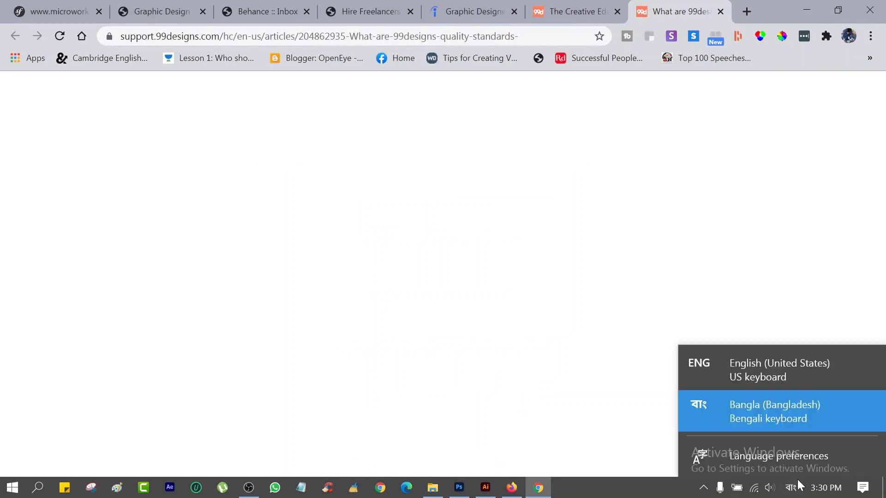
left_click(712, 368)
left_click(802, 8)
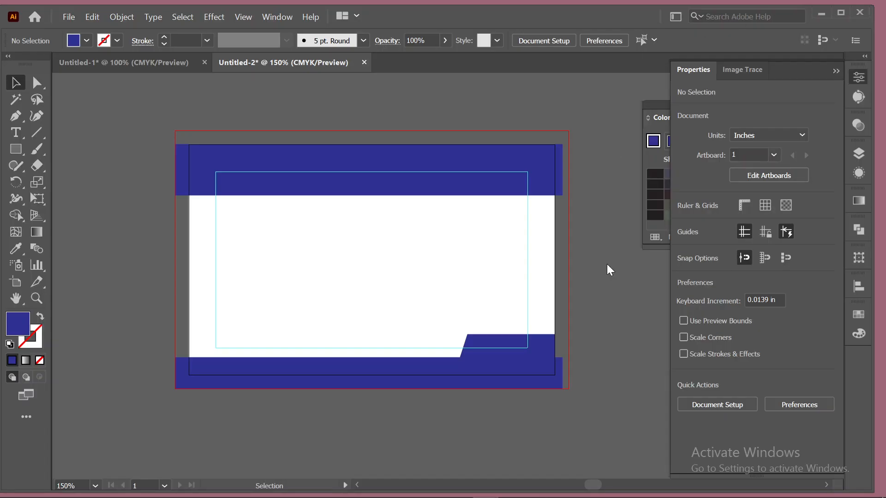
left_click(820, 12)
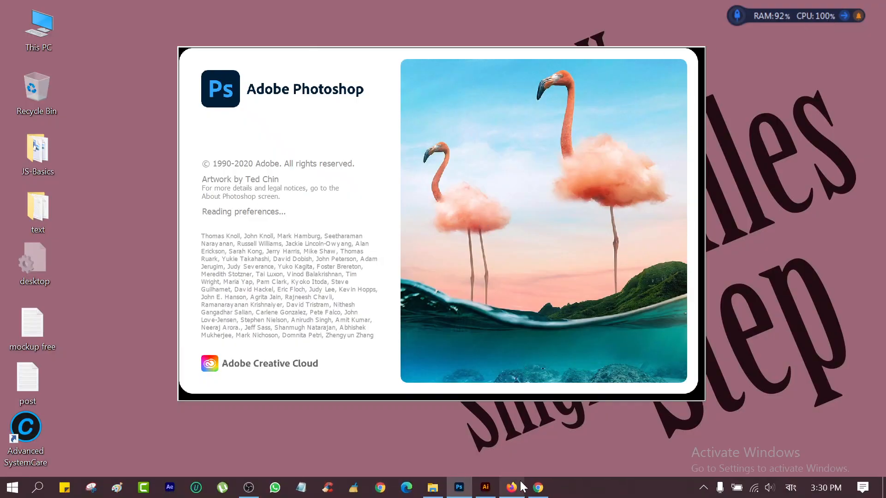
mouse_move(492, 491)
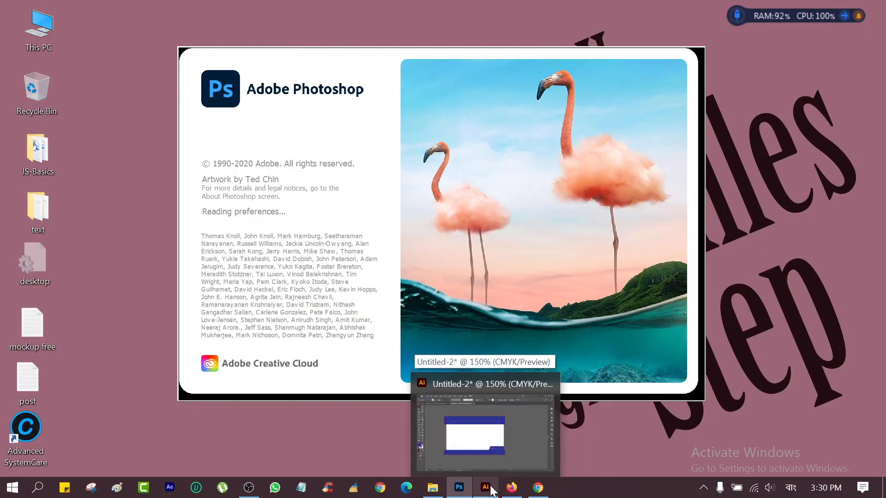
left_click(491, 491)
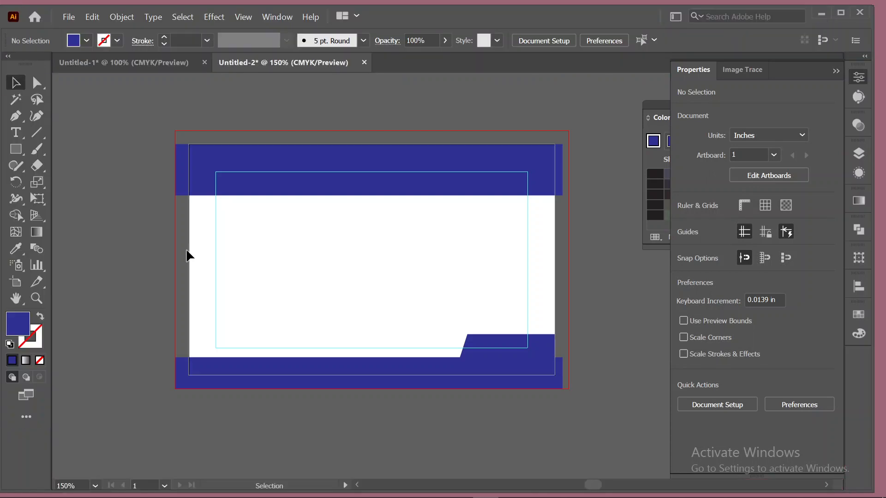
left_click(14, 150)
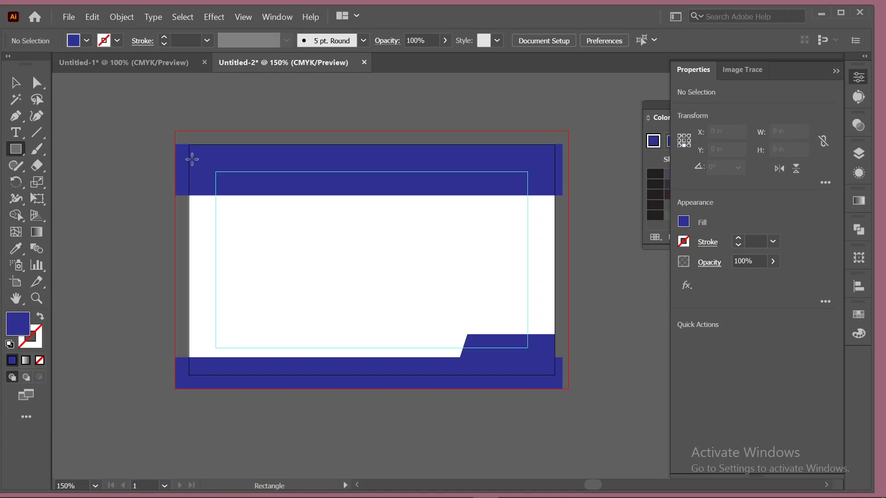
Draw a rectangle covering the whole bleed area, aligning its left edge to the bleed.
left_click_drag(174, 131, 569, 387)
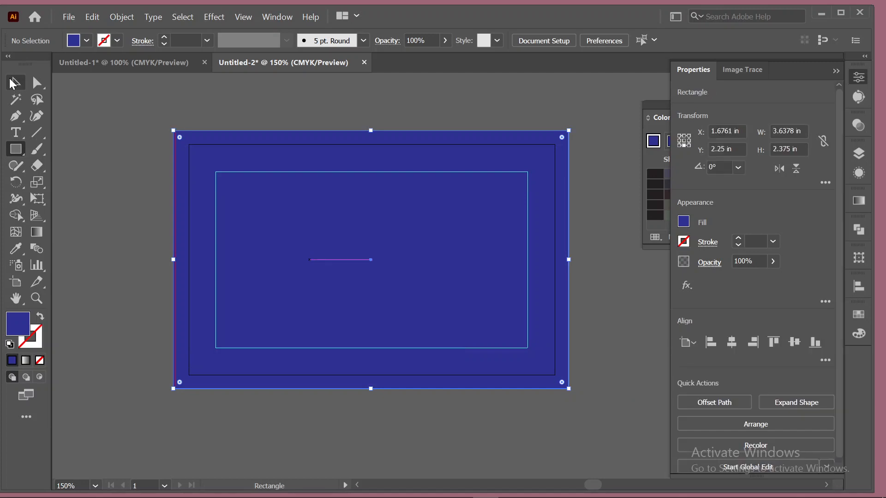
left_click(15, 83)
mouse_move(174, 259)
left_mouse_down()
mouse_move(163, 259)
mouse_move(175, 259)
left_mouse_up()
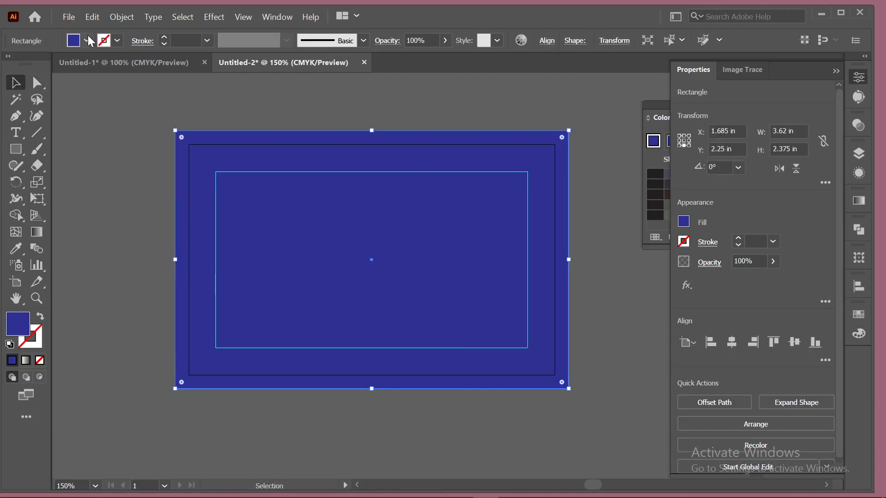
Fill the new rectangle light gray and send it behind all artwork.
left_click(87, 41)
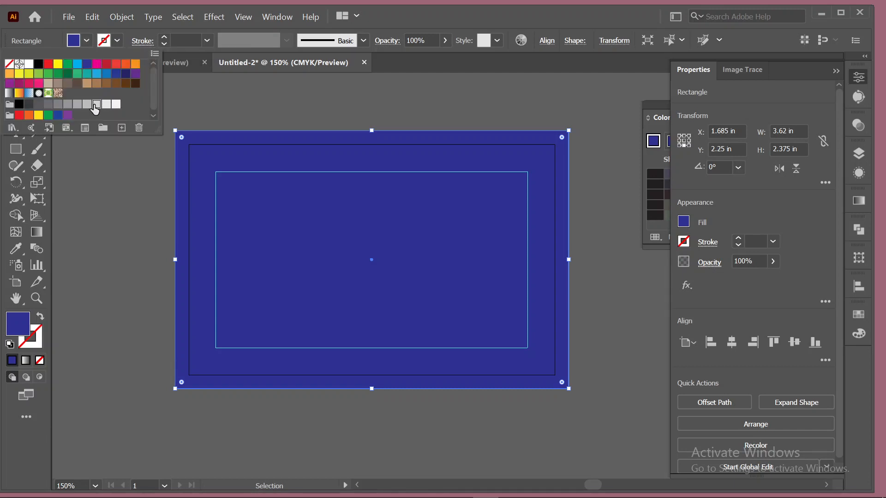
left_click(96, 105)
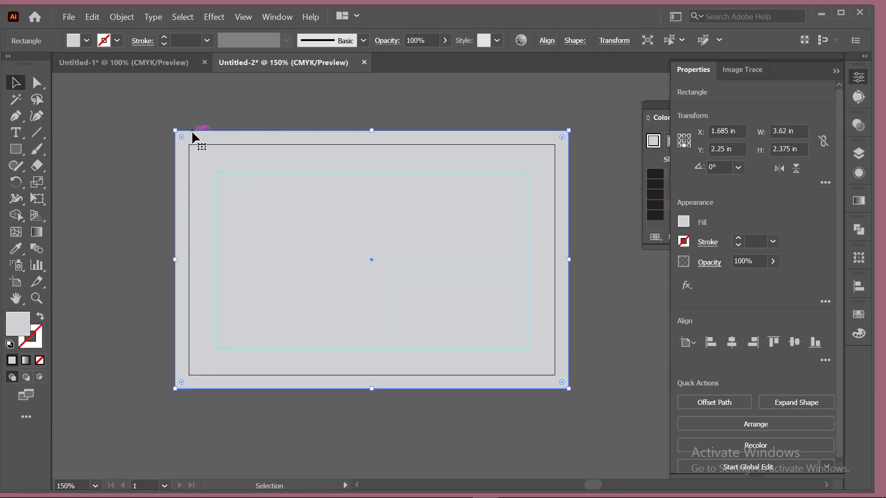
right_click(192, 132)
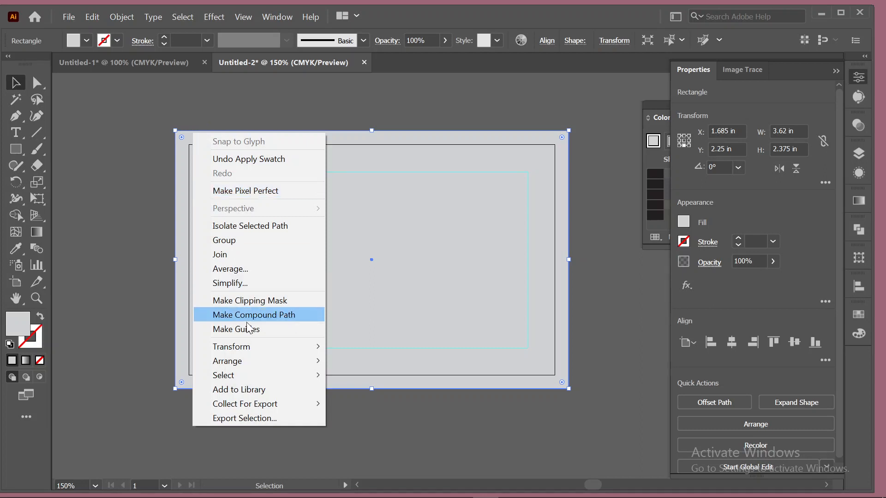
mouse_move(270, 364)
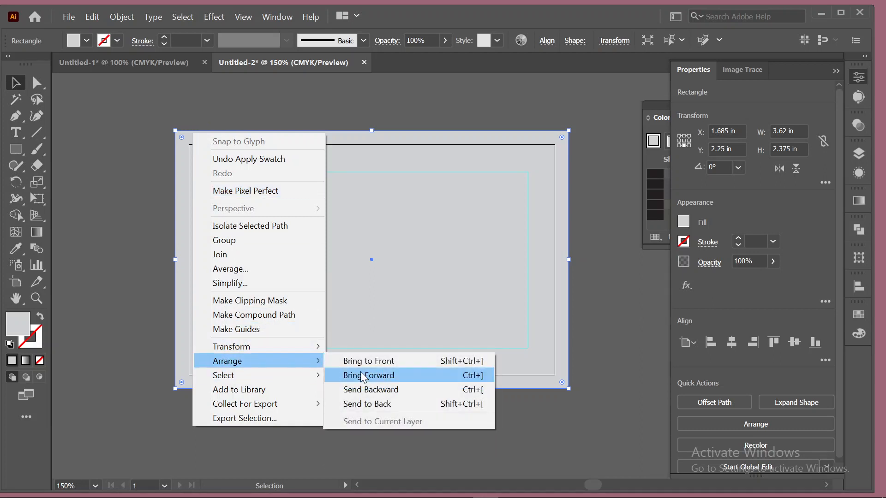
left_click(408, 403)
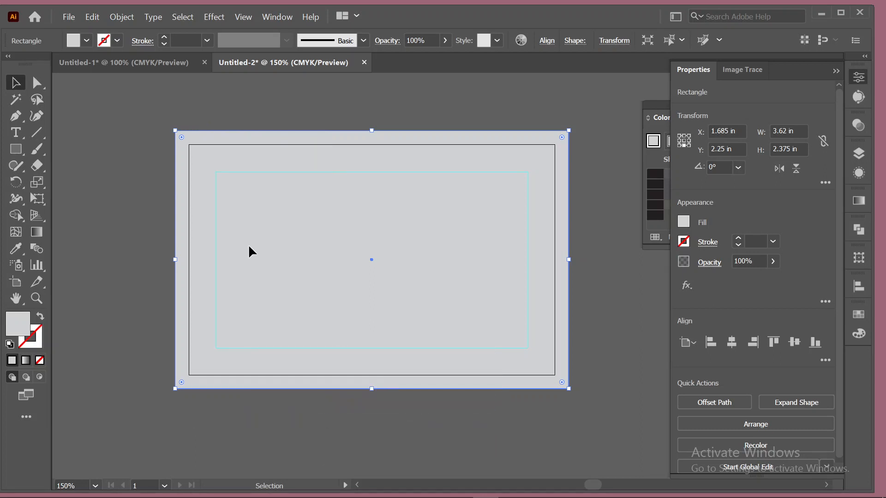
left_click(133, 160)
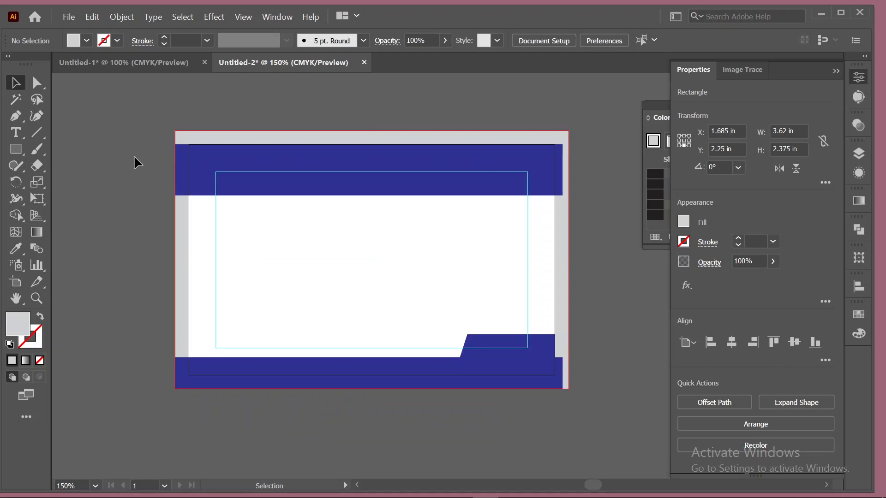
Nudge the blue top bar and stretch it to the right bleed edge.
left_click(360, 171)
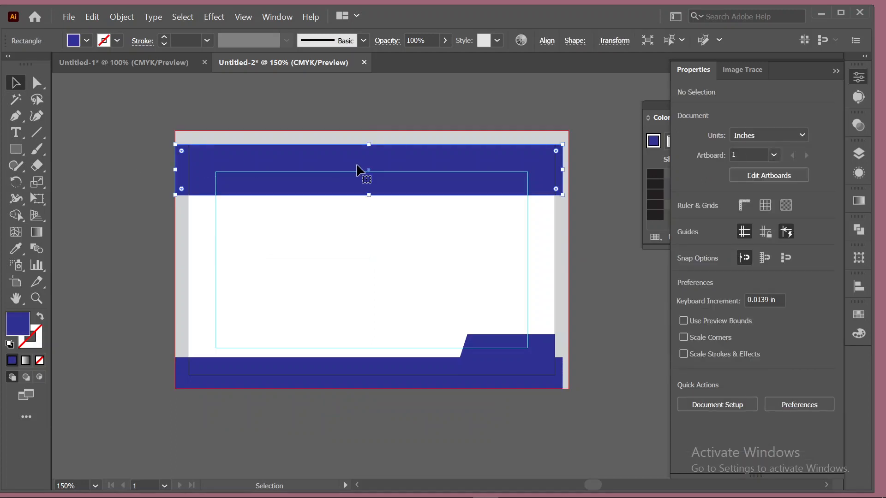
key("shift+Up")
key("shift+Up")
key("shift+Down")
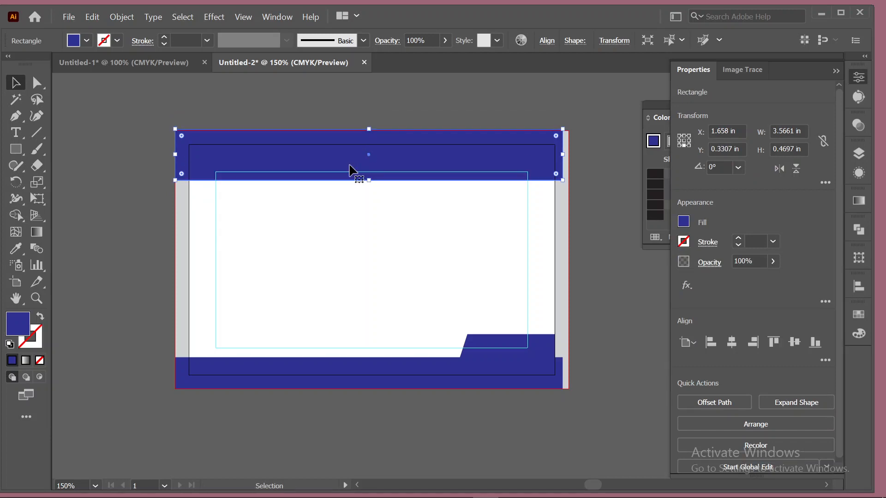
left_click_drag(562, 158, 568, 157)
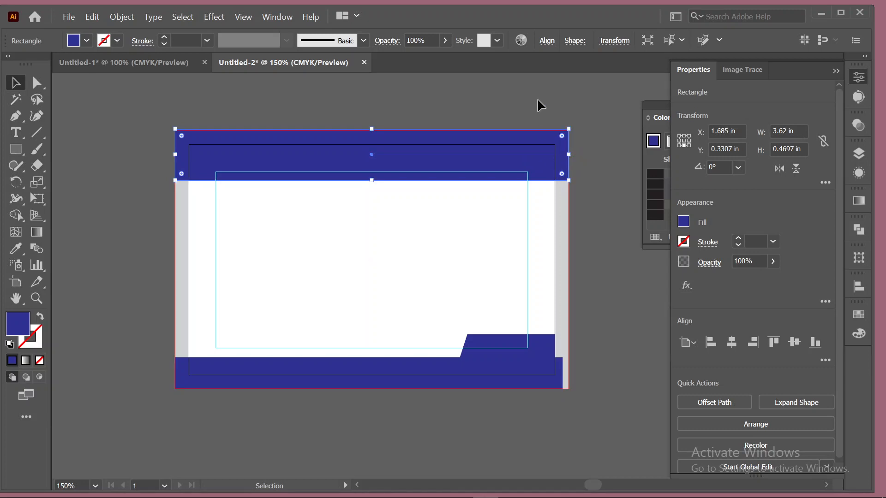
key("Down")
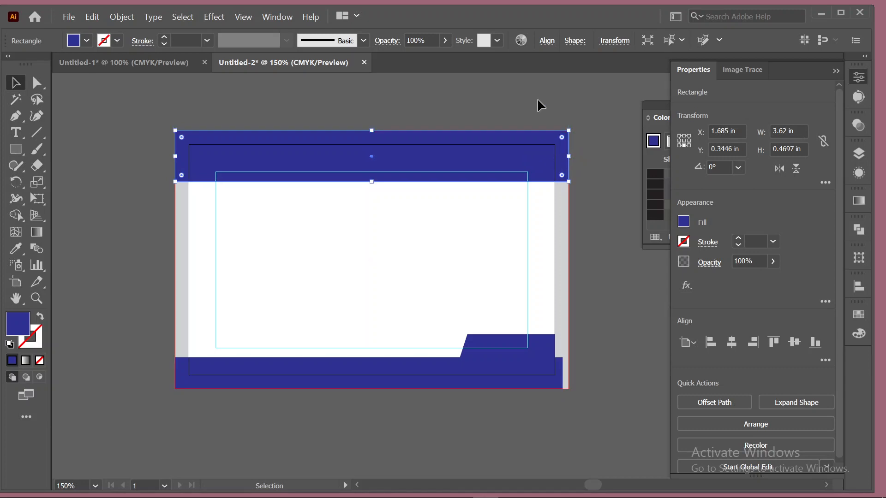
left_click(537, 99)
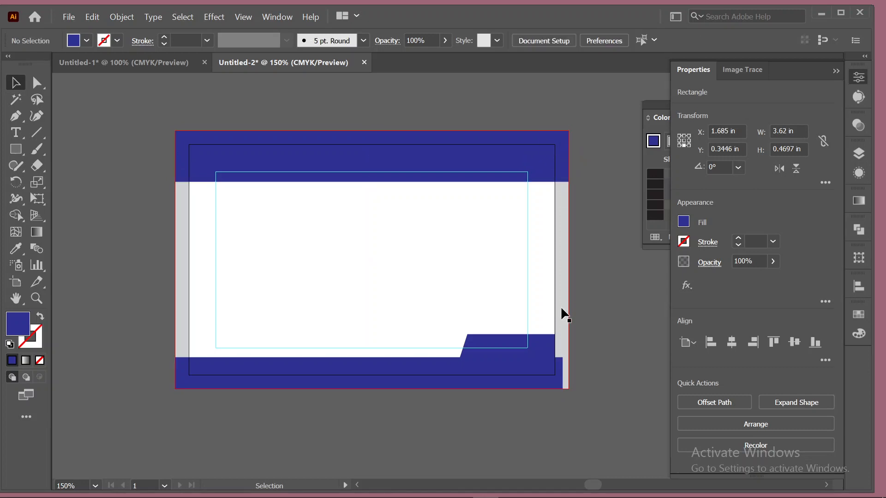
Widen the bottom blue bar and the slanted step to the right bleed edge.
left_click(537, 366)
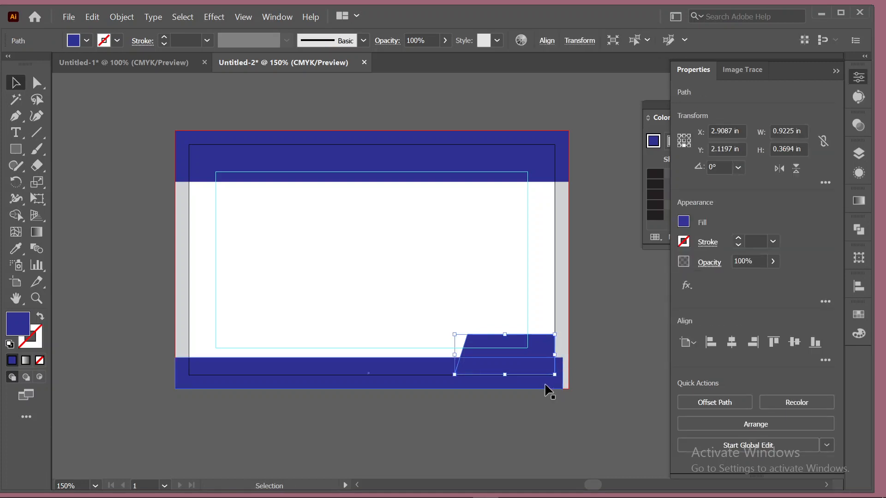
left_click(545, 384, "shift")
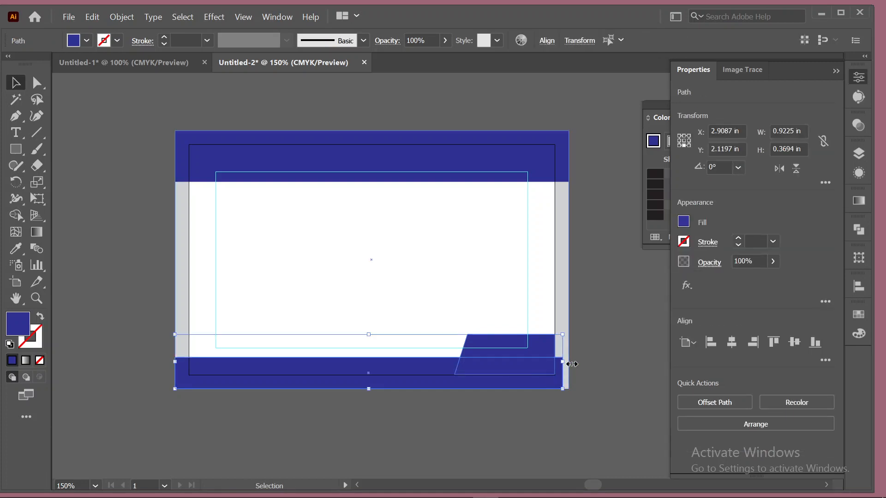
left_click_drag(565, 364, 569, 365)
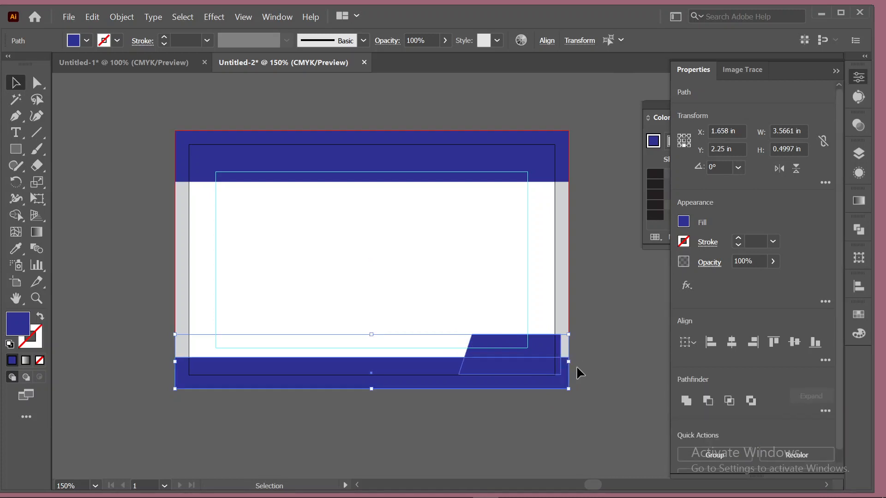
left_click(606, 344)
left_click(544, 352)
left_click_drag(562, 355, 569, 355)
left_click(600, 341)
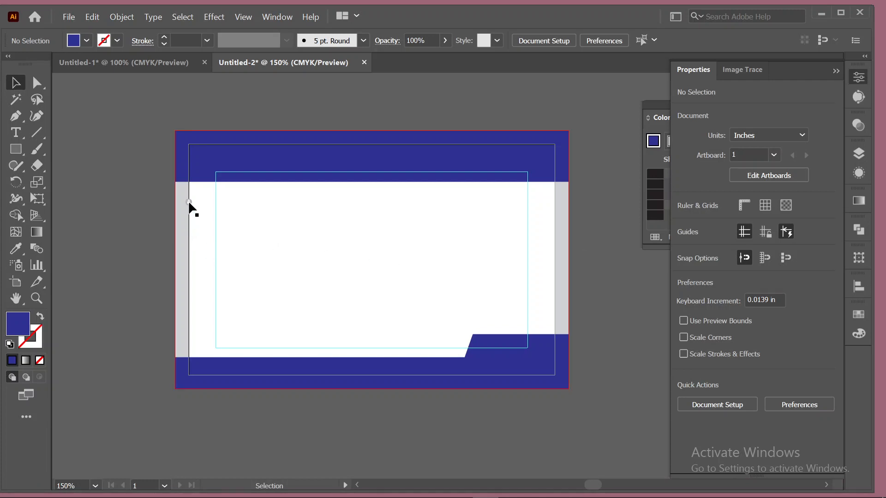
Delete the white field rectangle to reveal the light gray background.
left_click(359, 248)
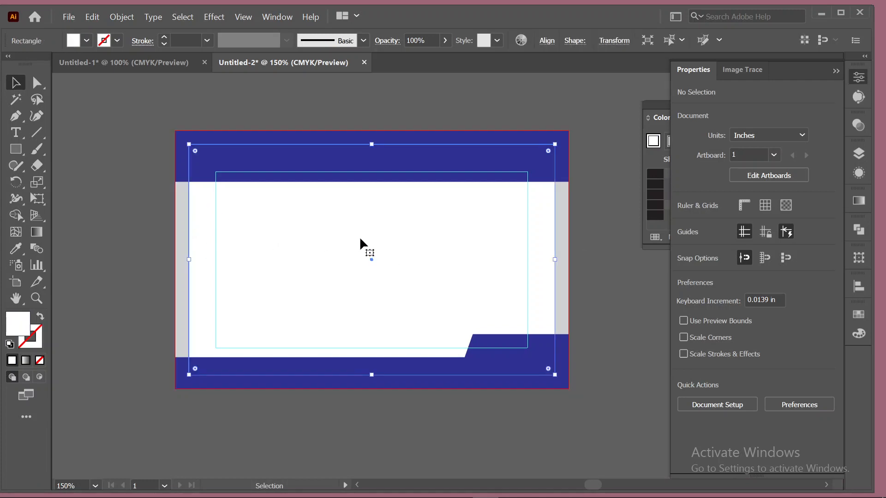
key("Delete")
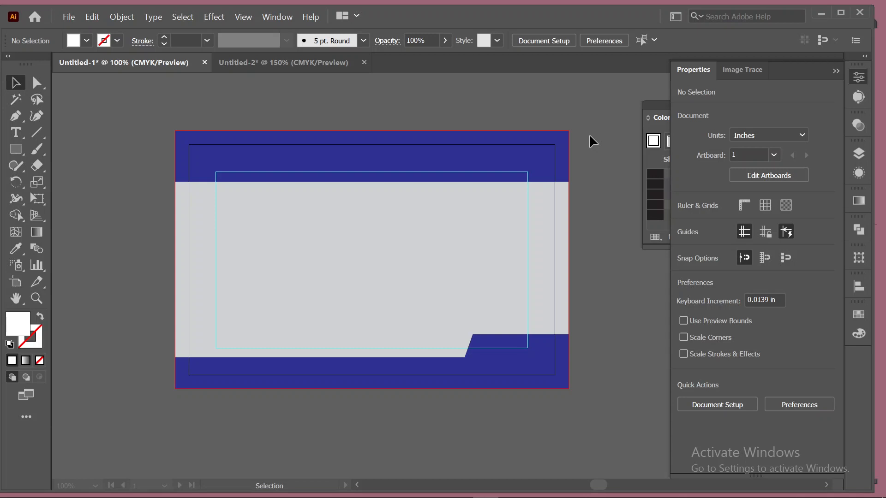
Switch to Photoshop's empty workspace, then bring the OBS recording window forward.
mouse_move(486, 487)
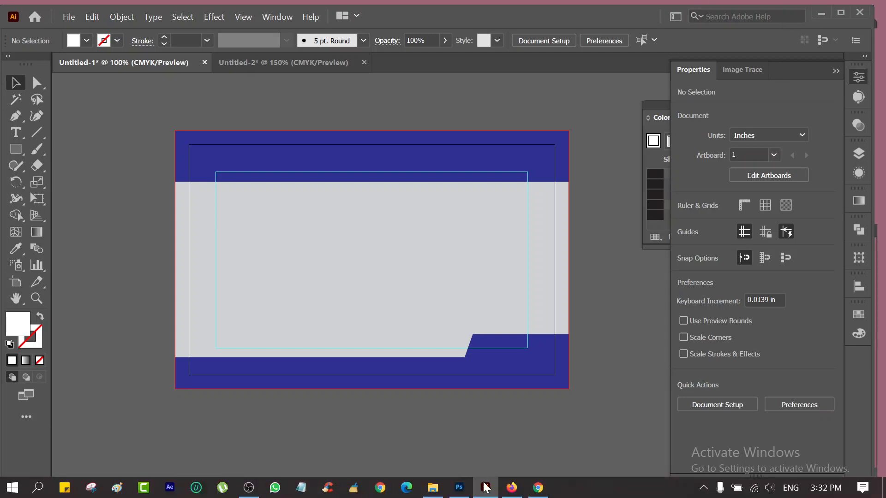
left_click(459, 488)
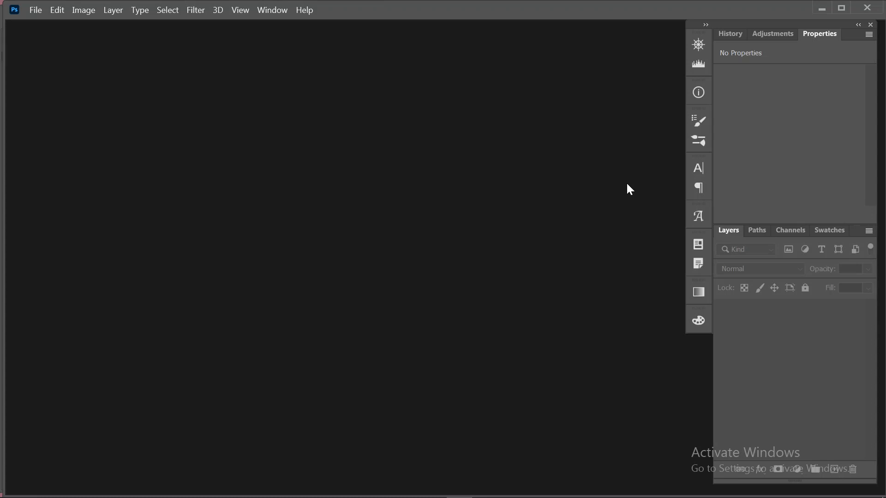
mouse_move(489, 496)
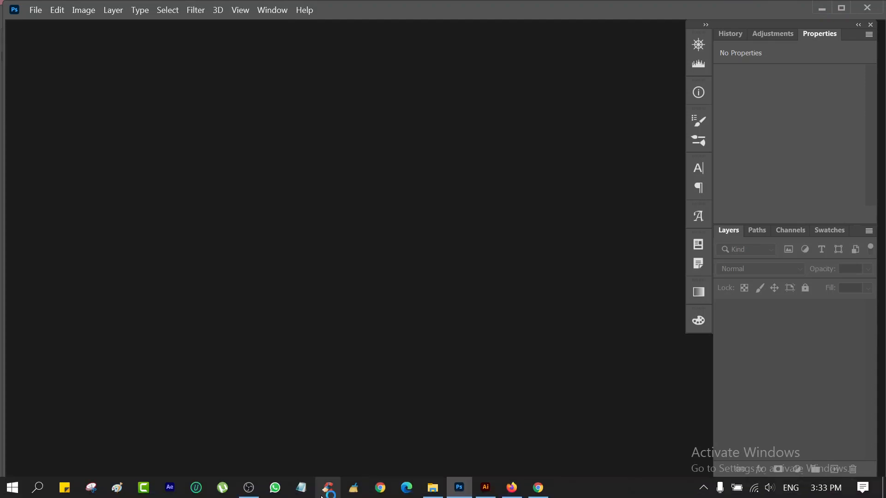
left_click(249, 488)
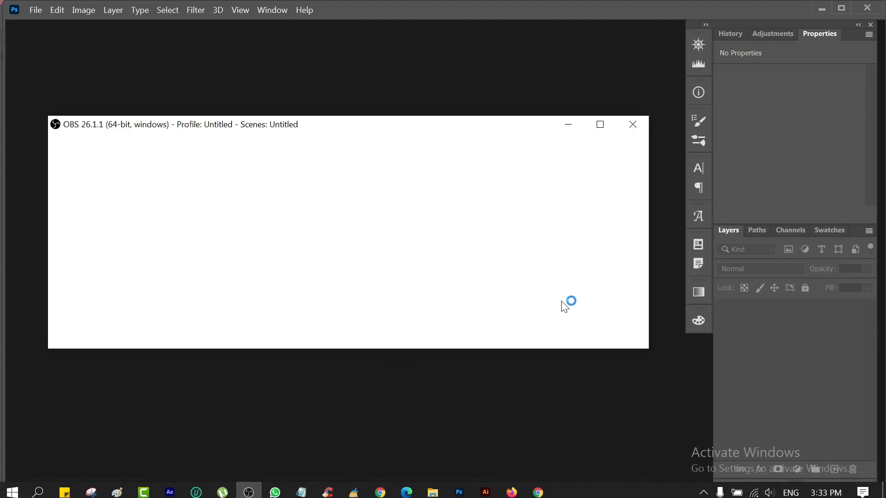